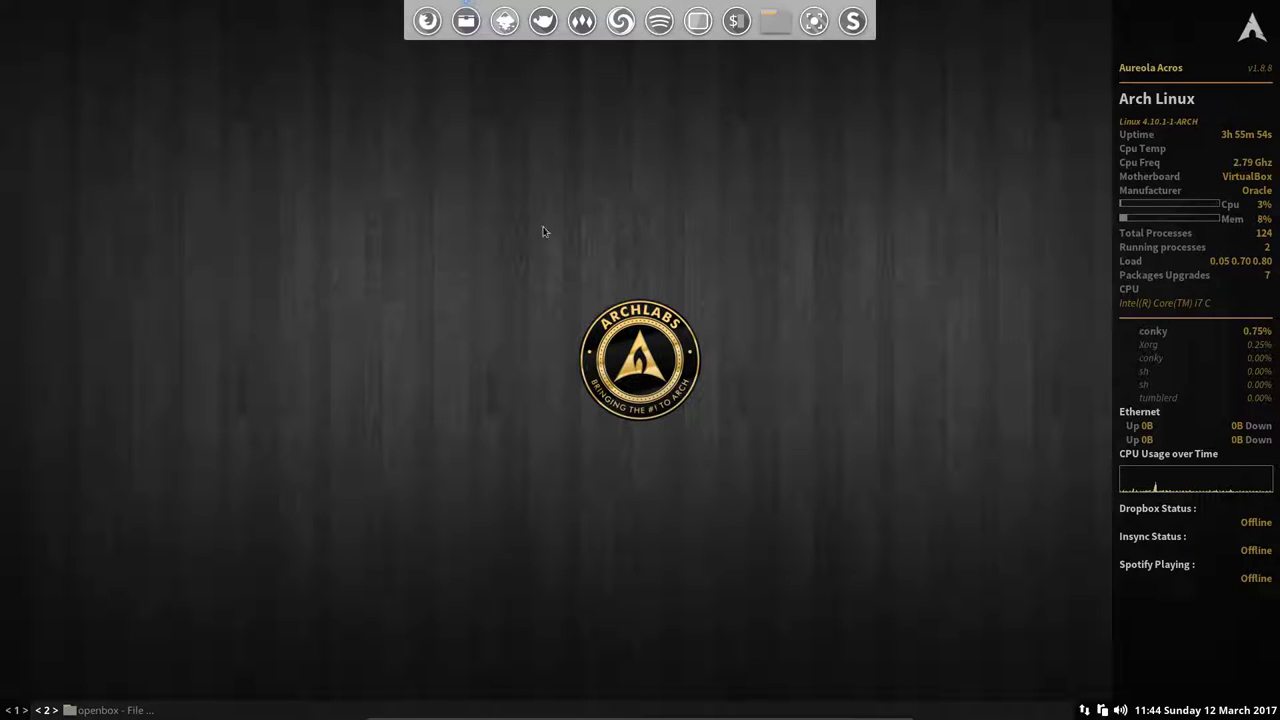
Open the LX Appearance preferences from the desktop and move the window to a clear area.
right_click(533, 160)
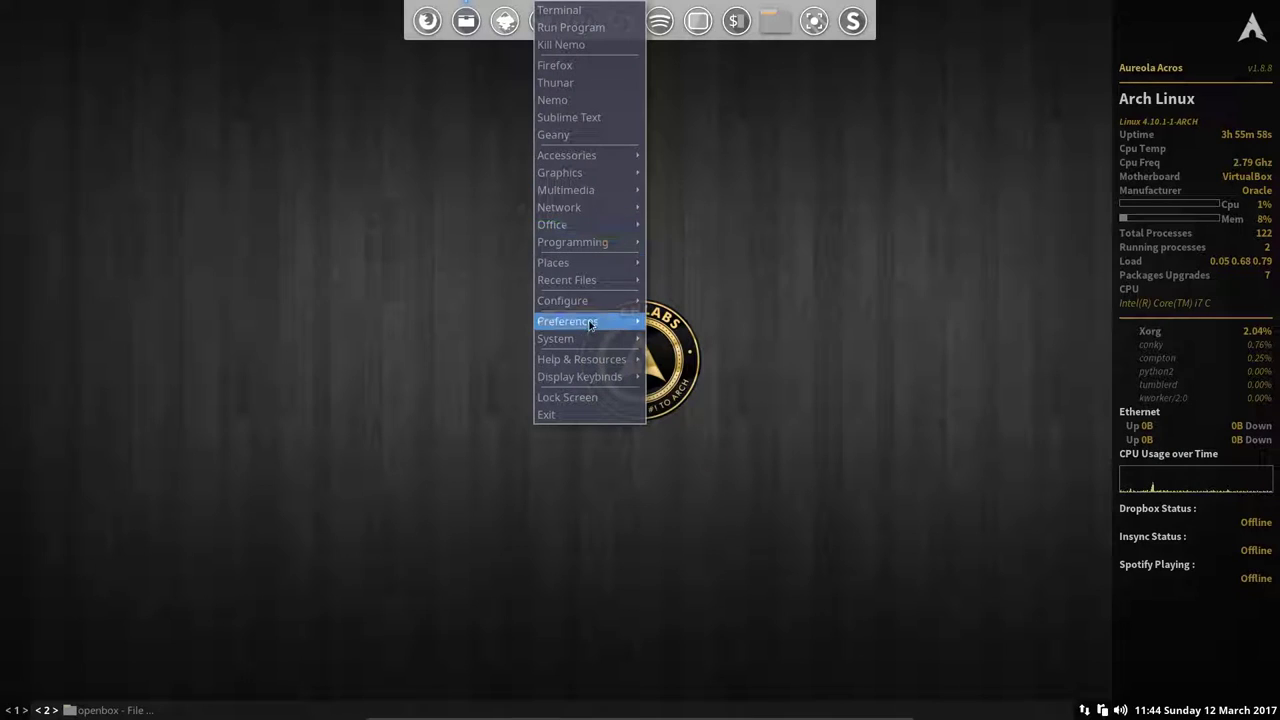
mouse_move(592, 326)
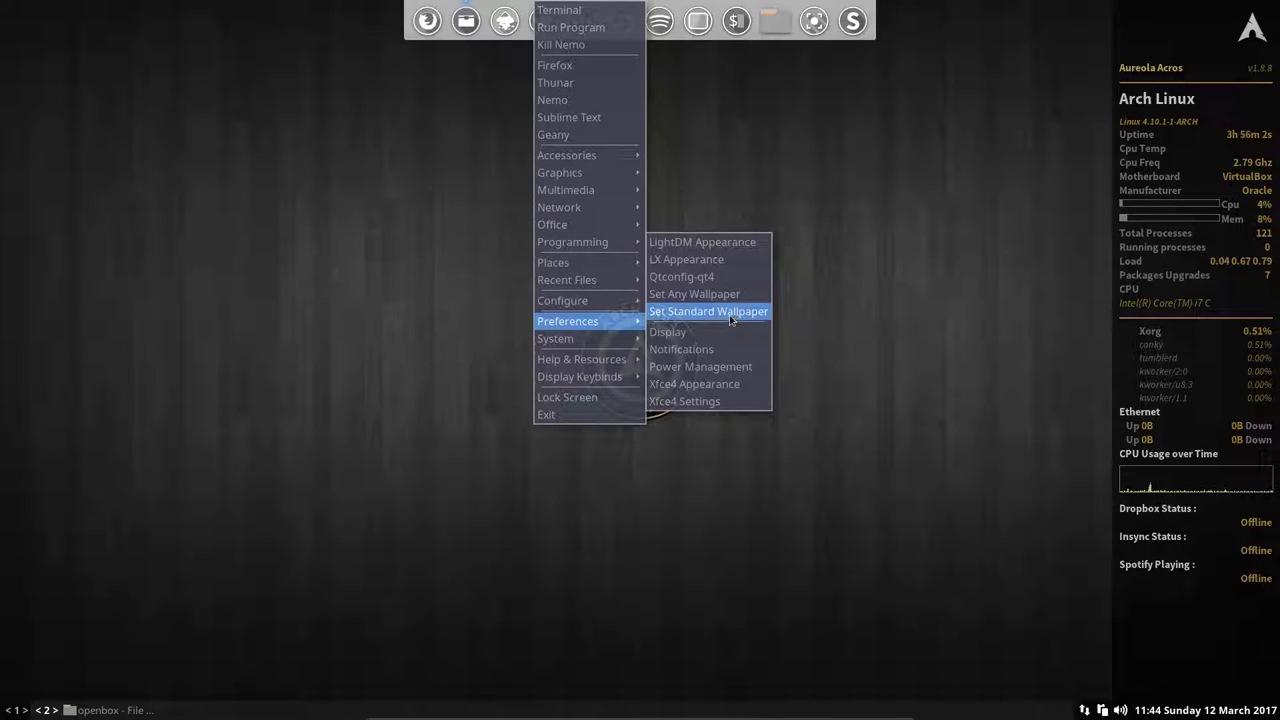
mouse_move(625, 300)
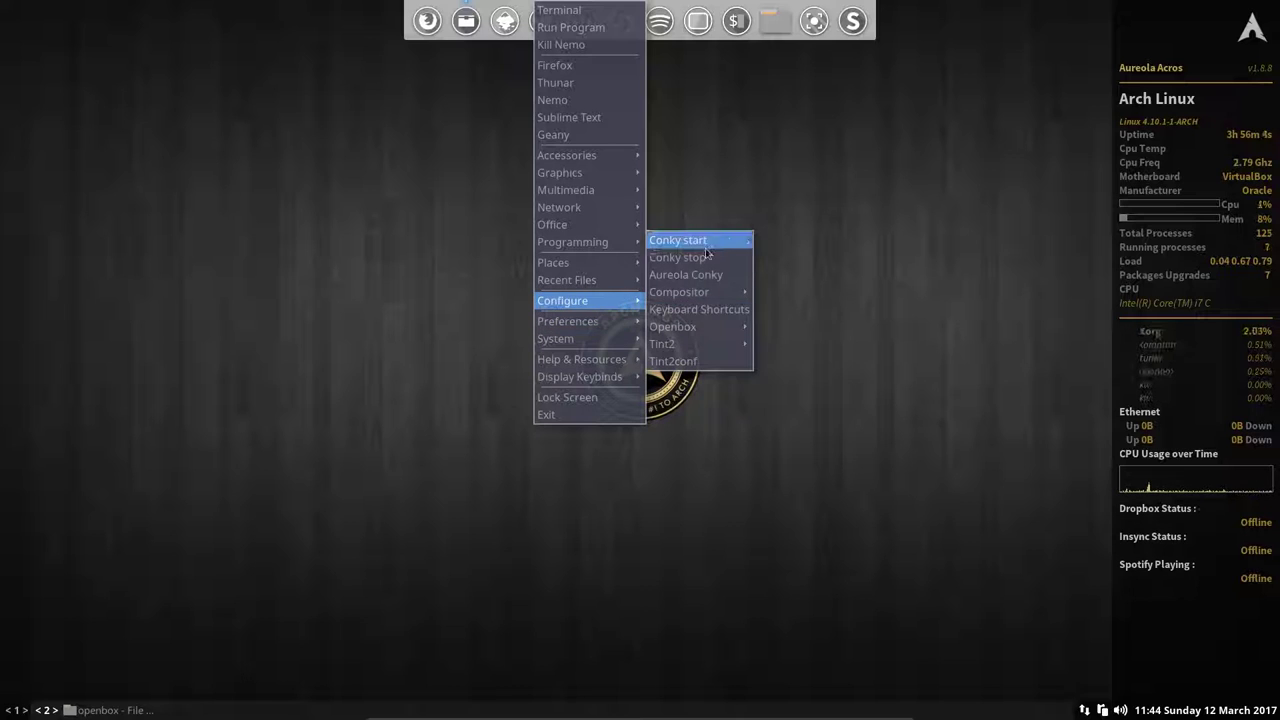
mouse_move(705, 330)
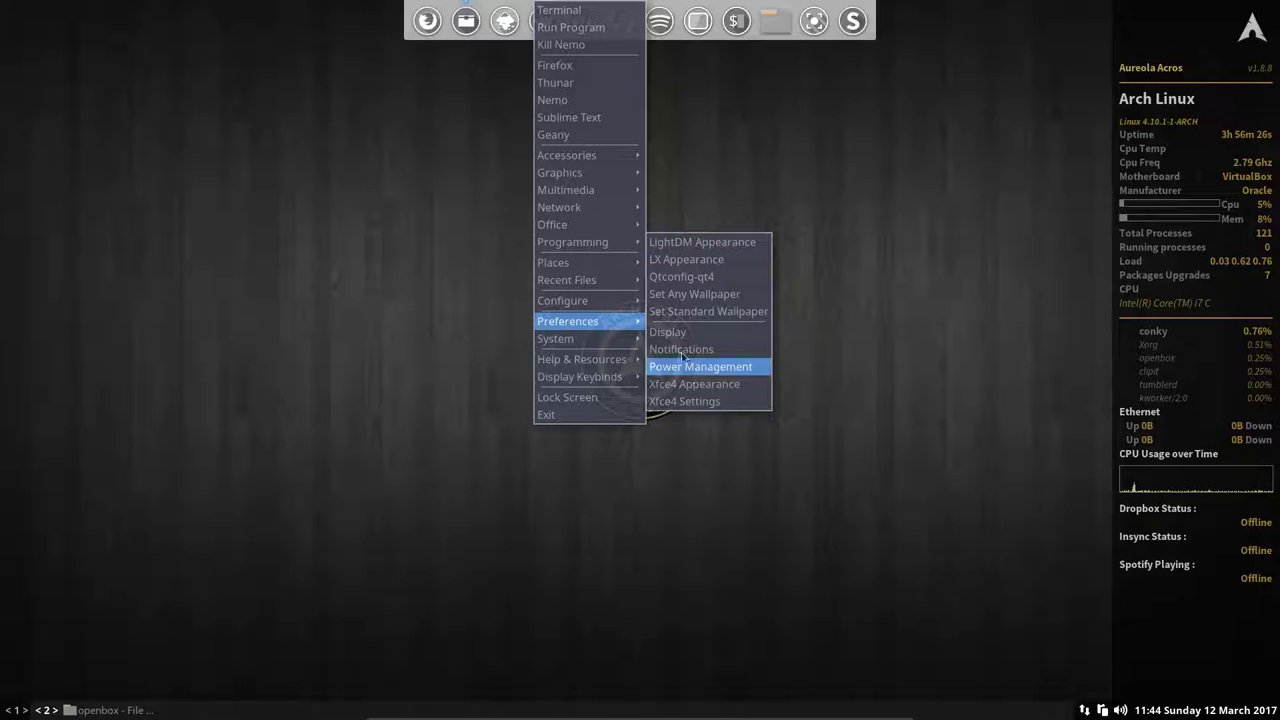
click(702, 262)
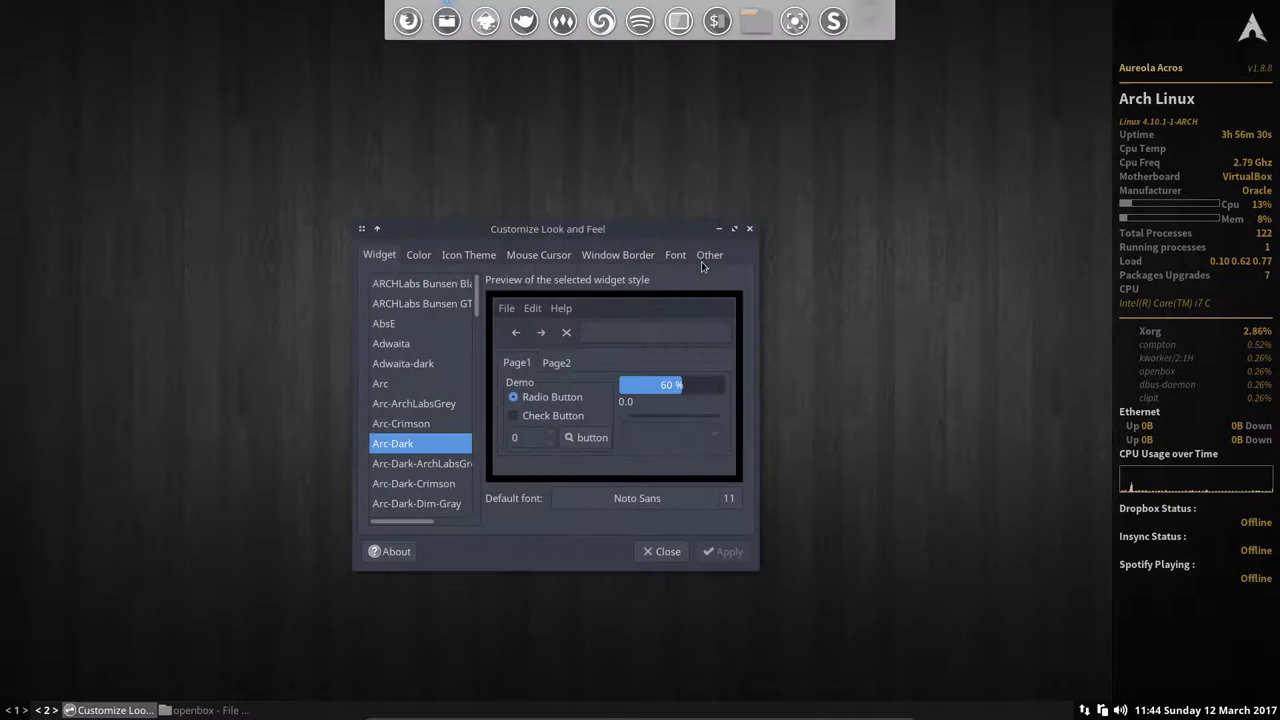
drag(585, 236, 672, 149)
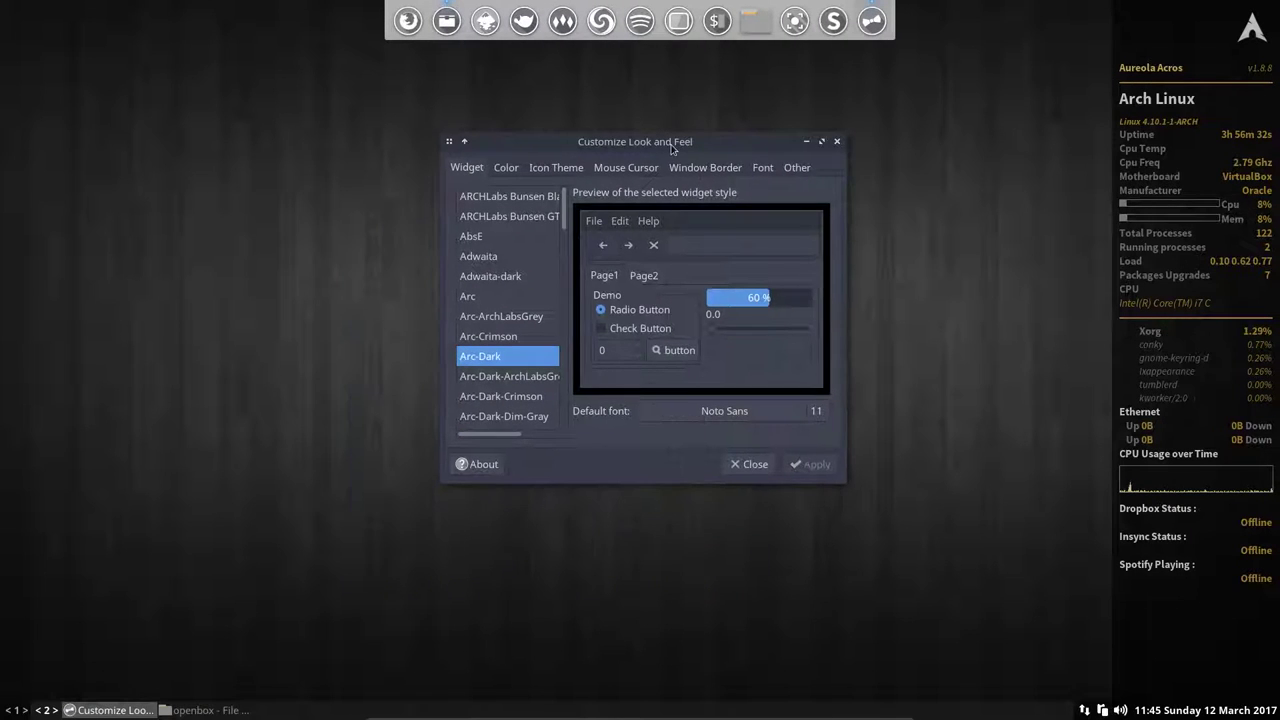
View the About information of the appearance program and close it.
click(478, 464)
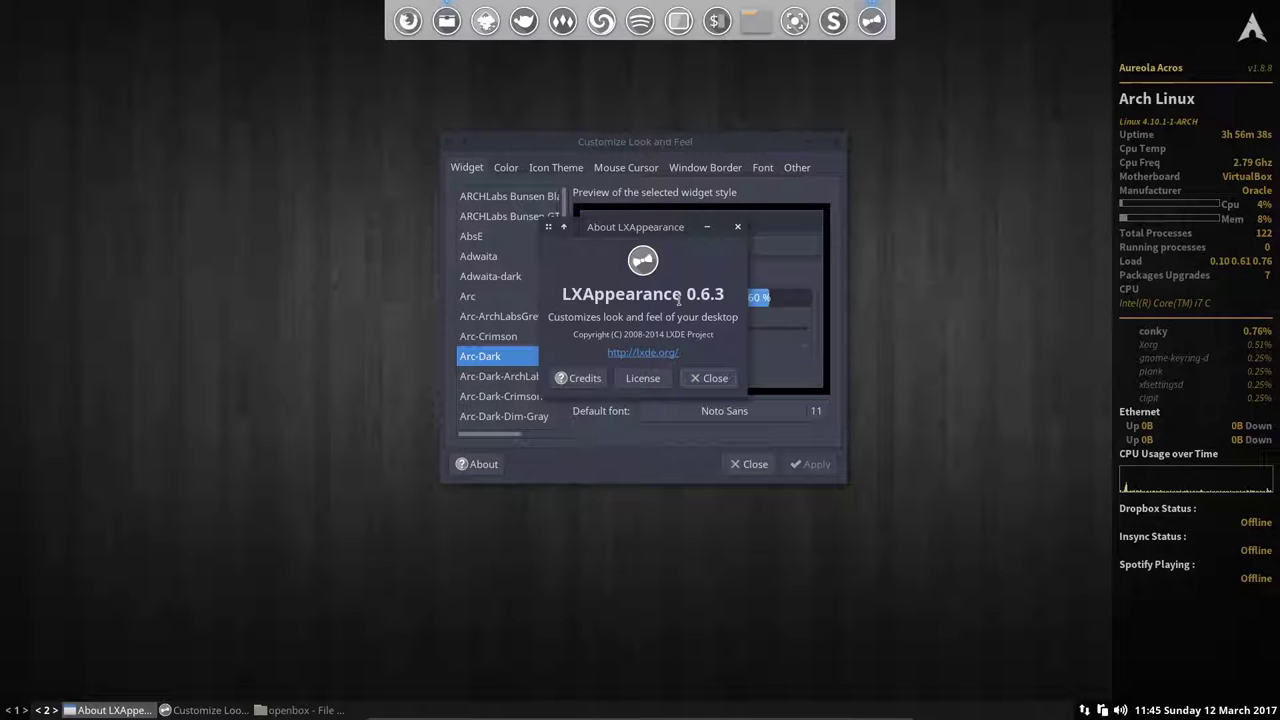
click(697, 379)
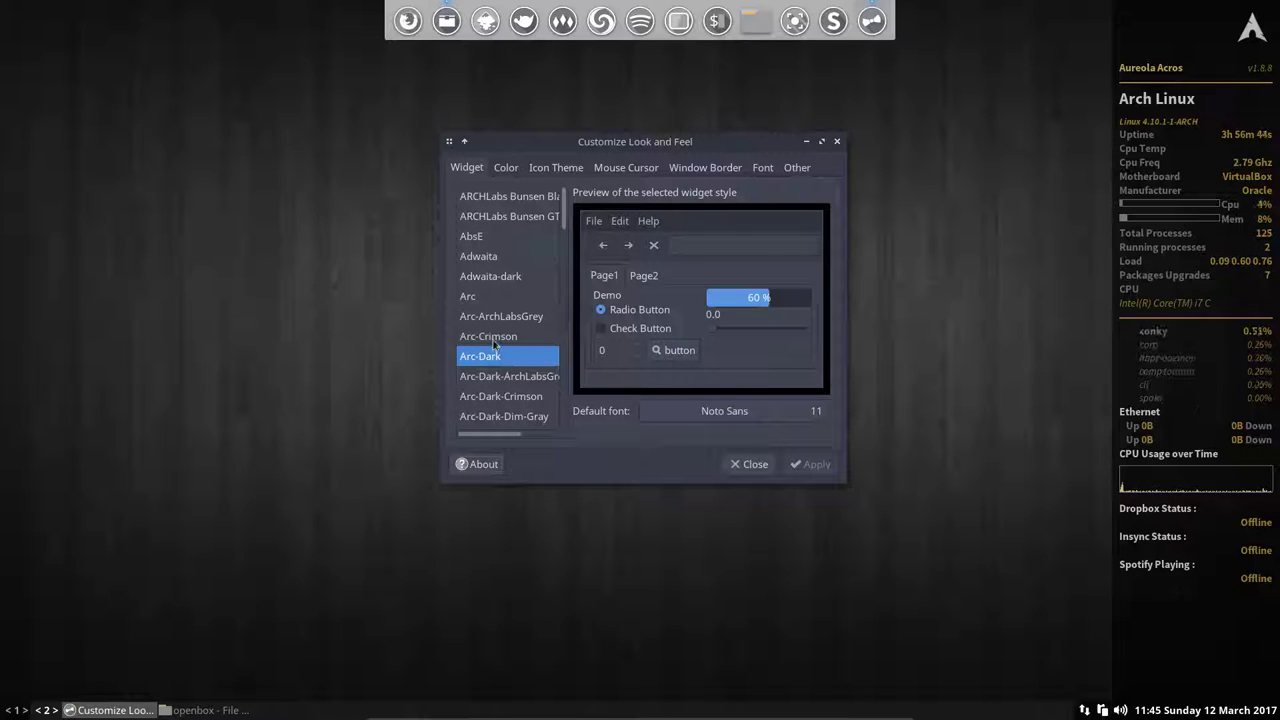
Preview the AbsE widget theme, then enlarge and reposition the window so that full theme names fit.
drag(655, 141, 702, 120)
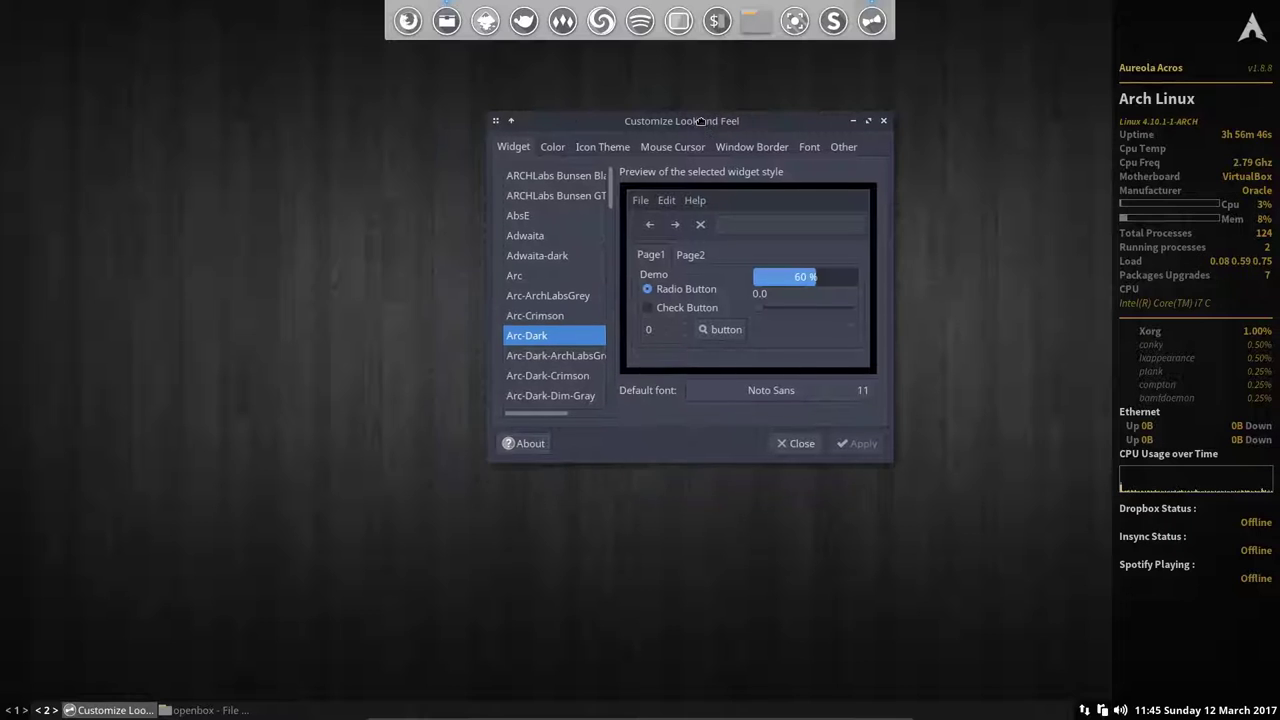
click(548, 213)
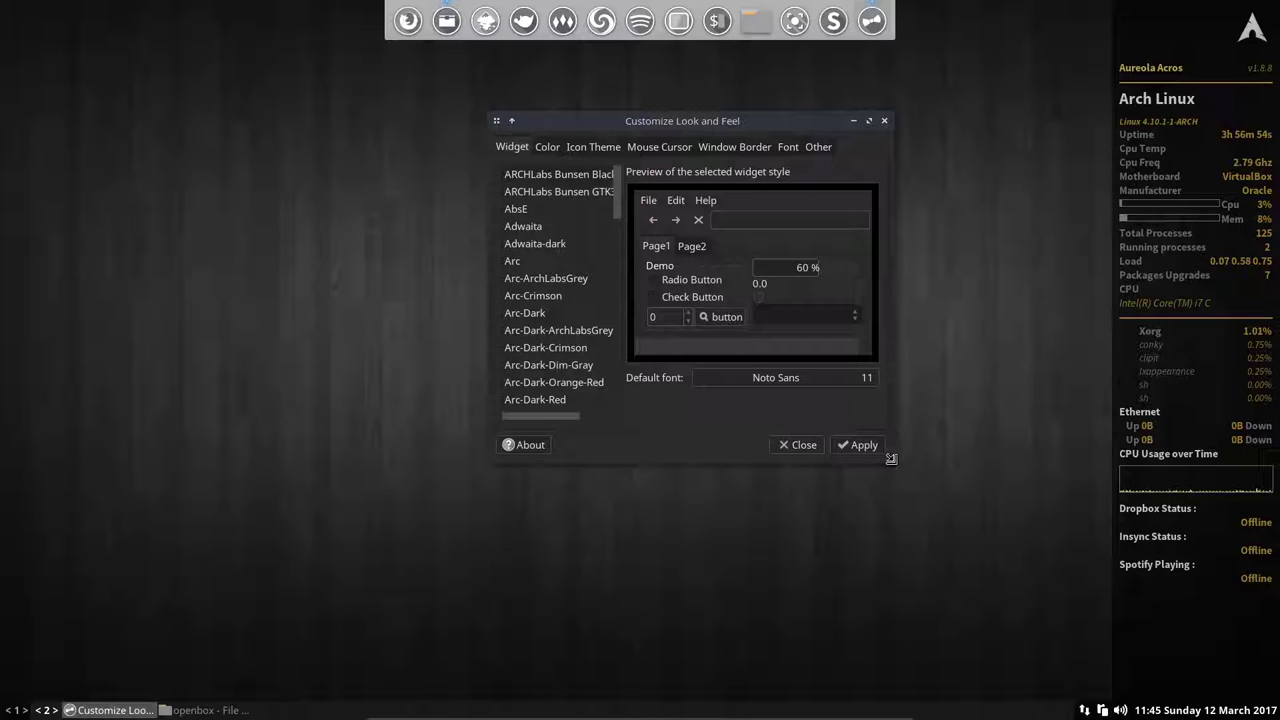
drag(893, 464, 1046, 510)
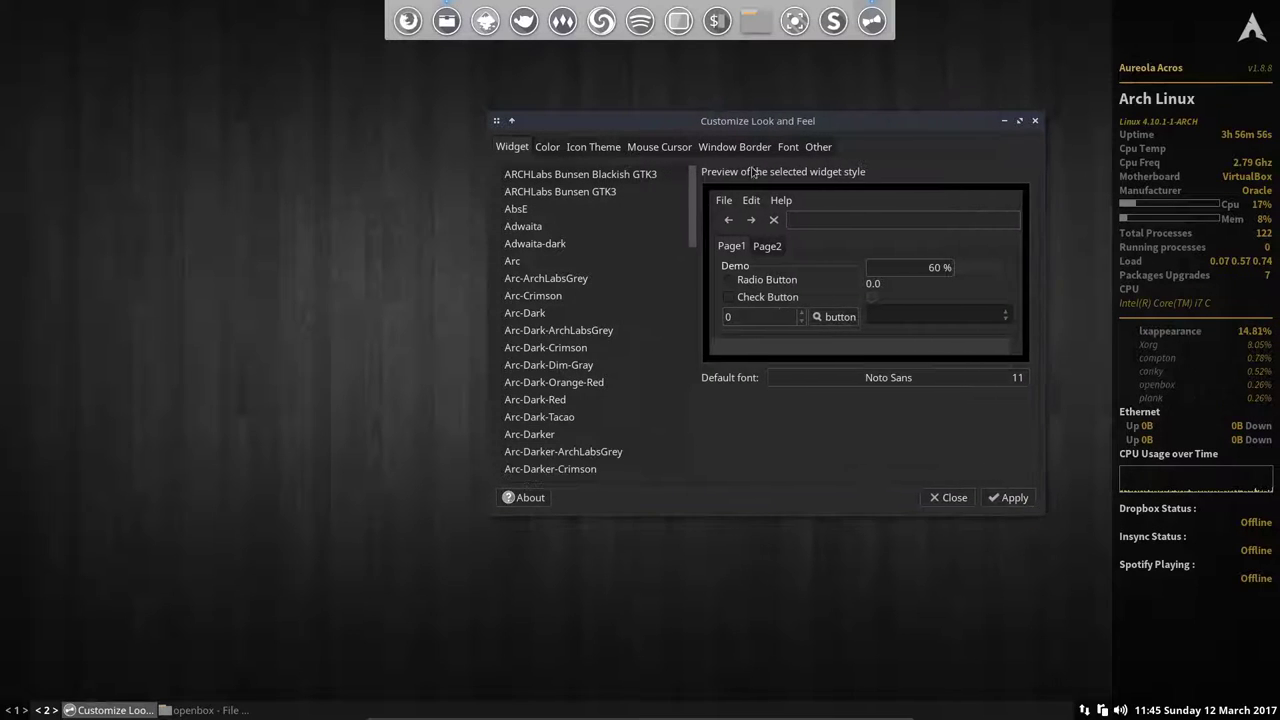
drag(744, 123, 553, 113)
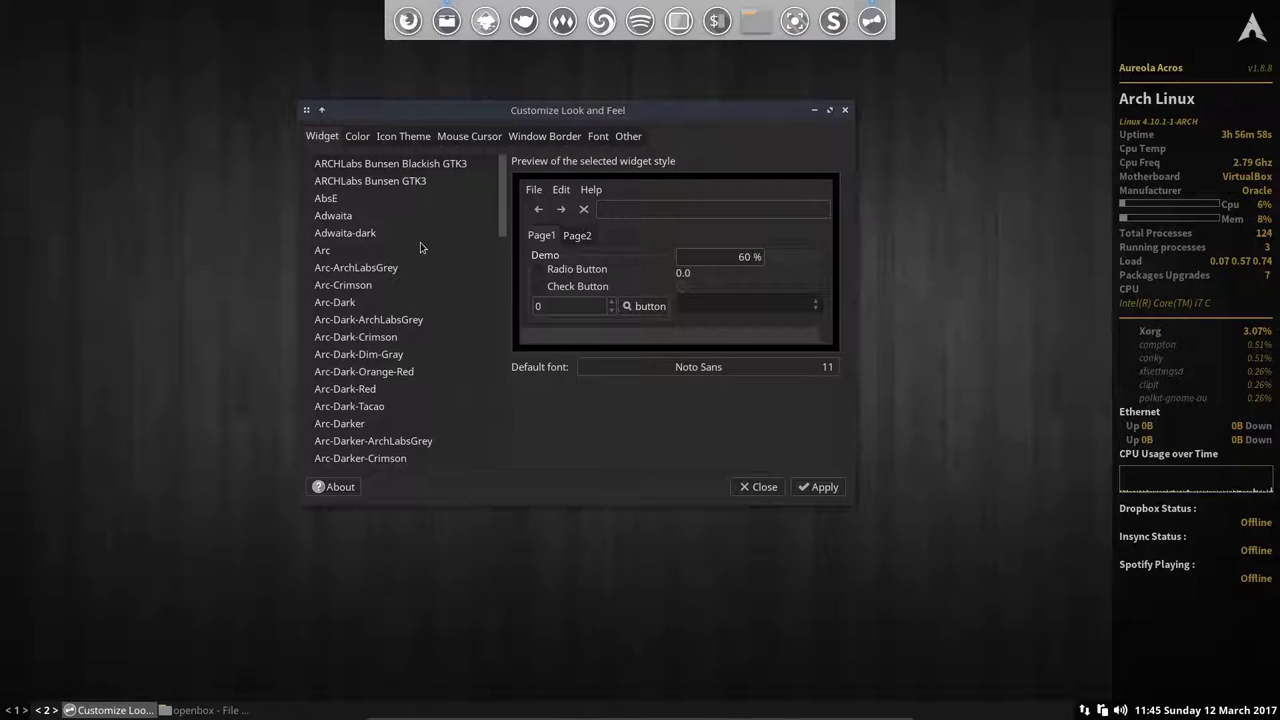
Preview the widget themes one by one from ARCHLabs Bunsen GTK3 down to Arc-Darker.
click(368, 182)
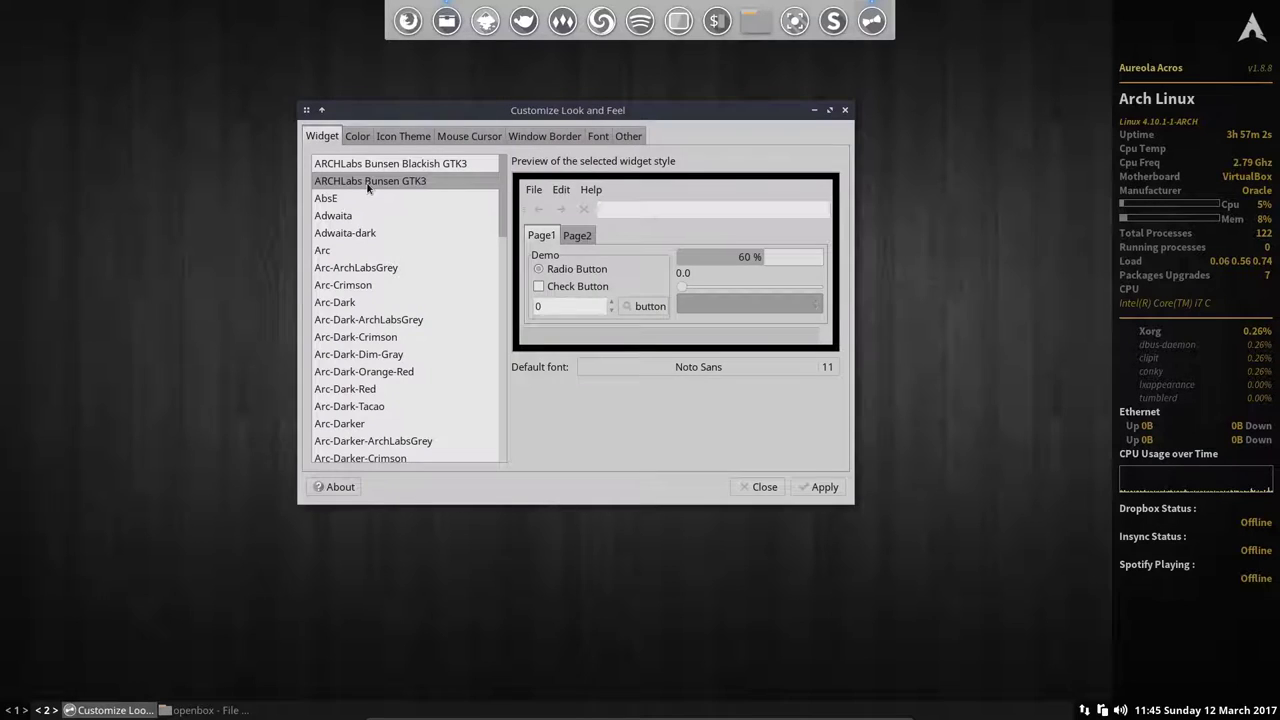
key(Down)
key(Down)
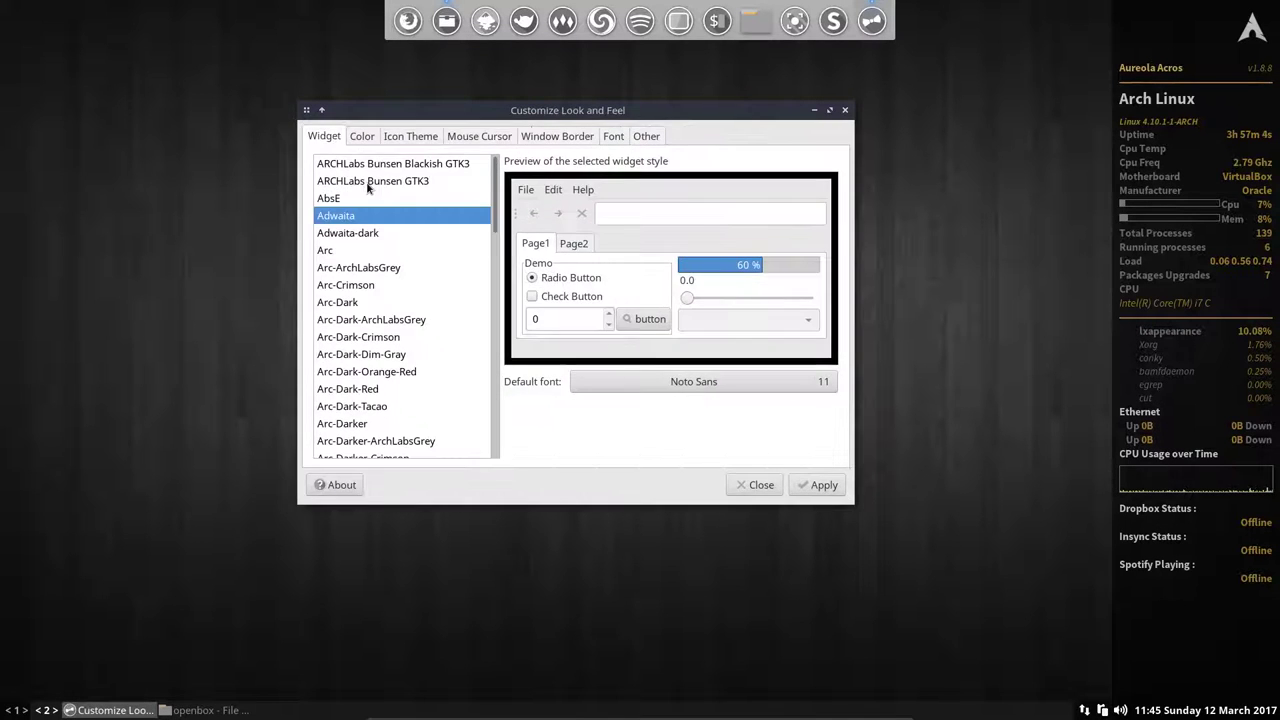
key(Down)
key(Down)
key(Down)
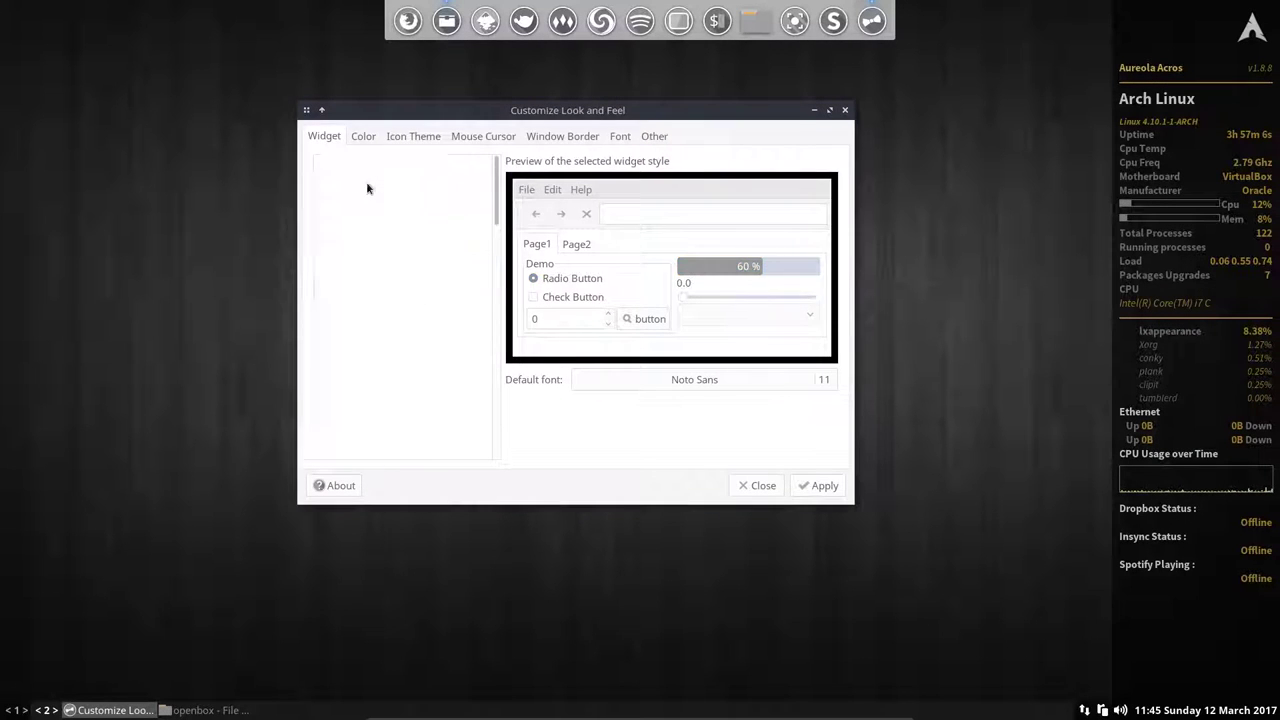
key(Down)
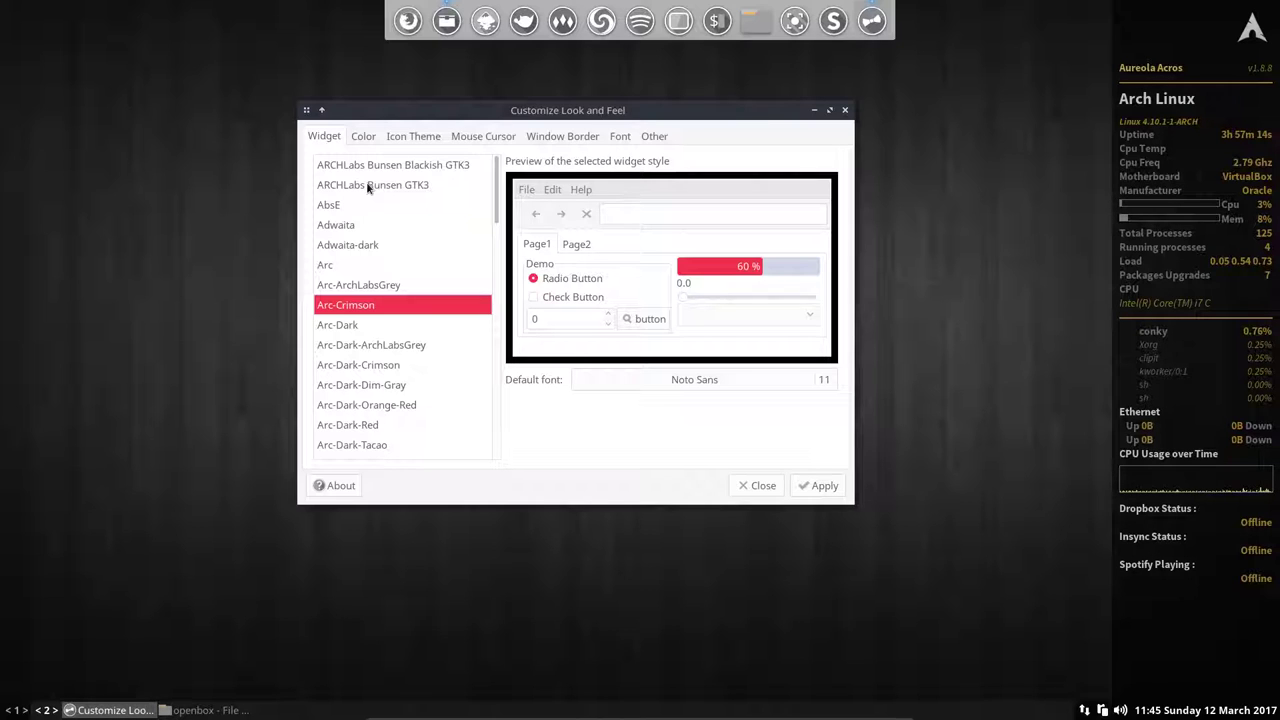
key(Down)
key(Down)
key(Down)
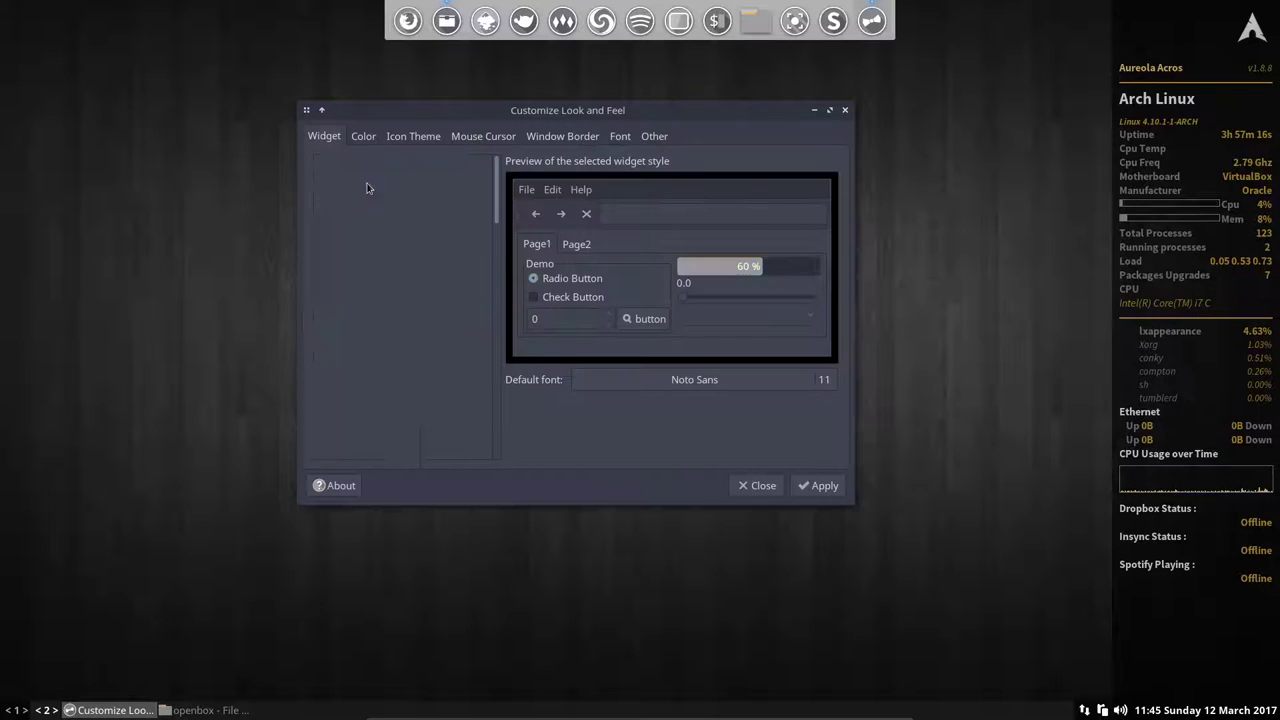
key(Down)
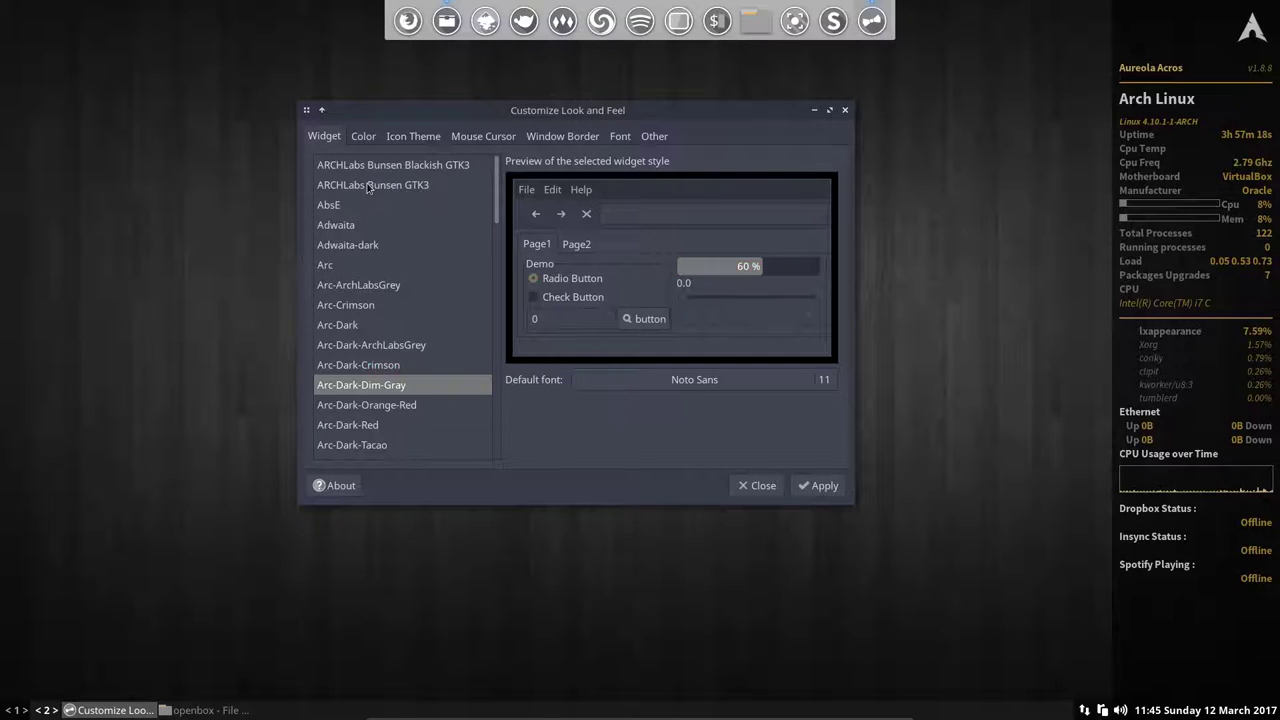
key(Down)
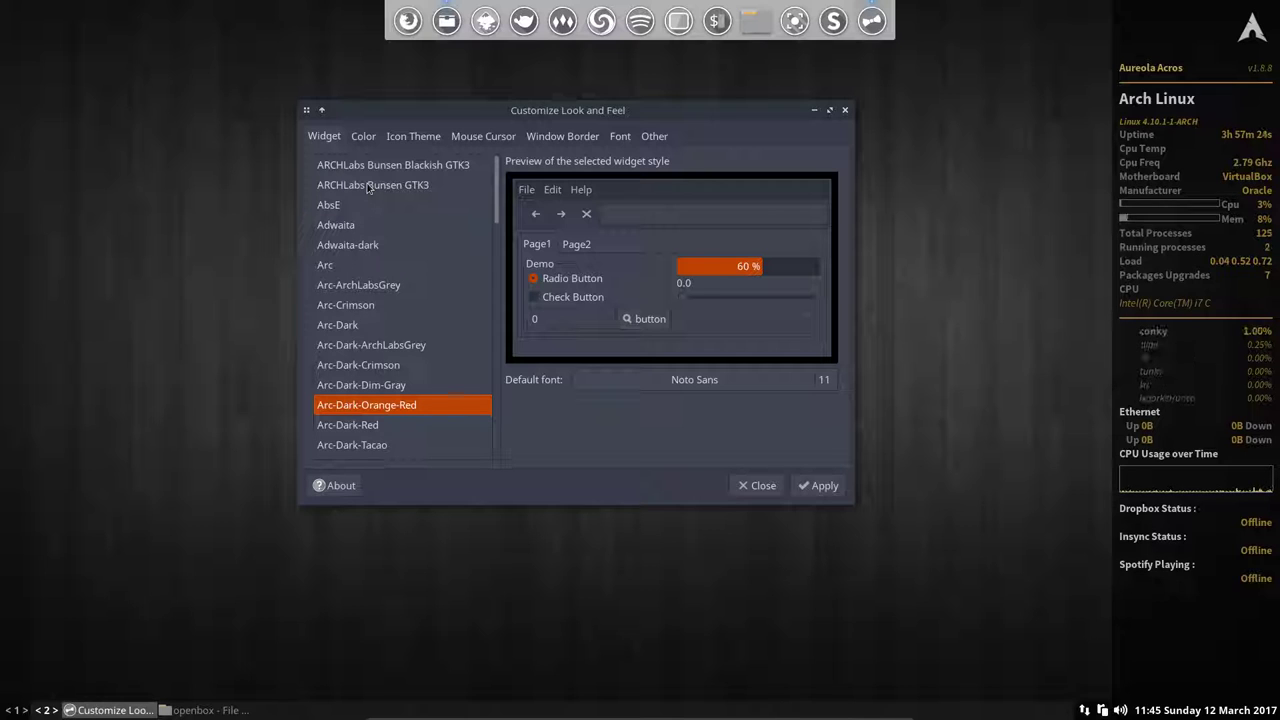
key(Down)
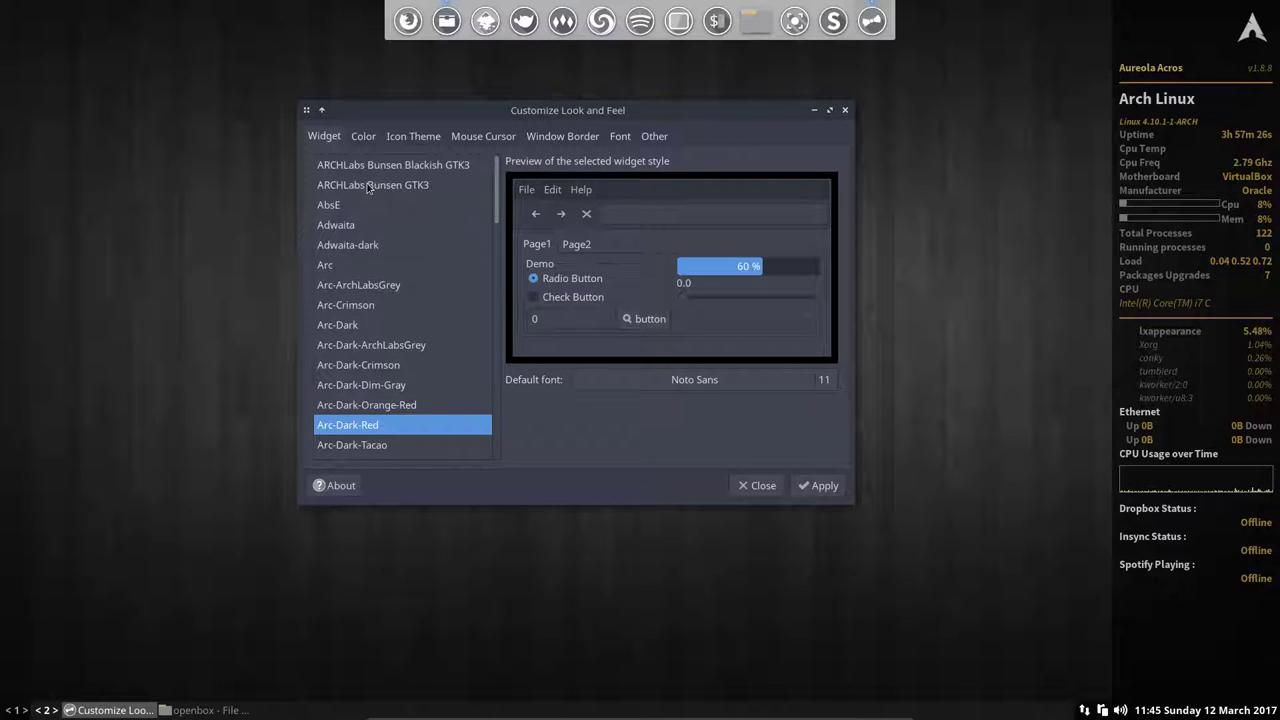
key(Down)
key(Down)
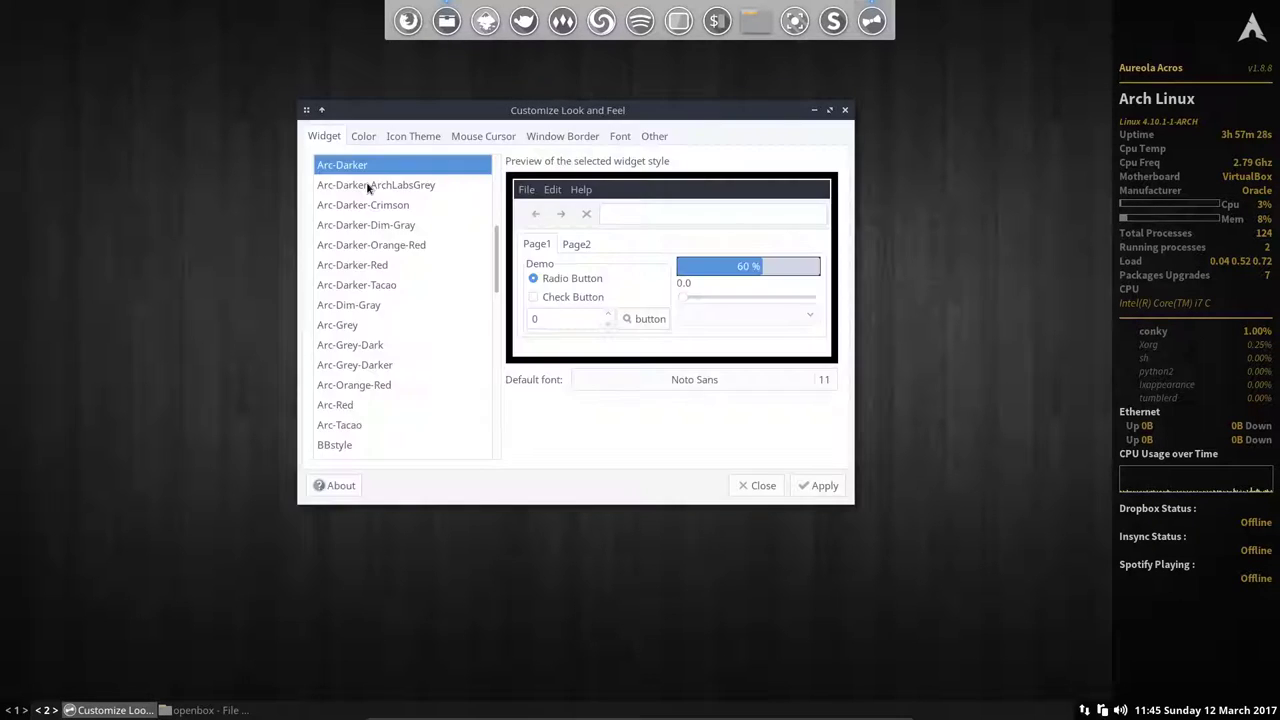
Preview the Arc widget variants one by one from Arc-Darker-ArchLabsGrey down to Arc-Tacao.
key(Down)
key(Down)
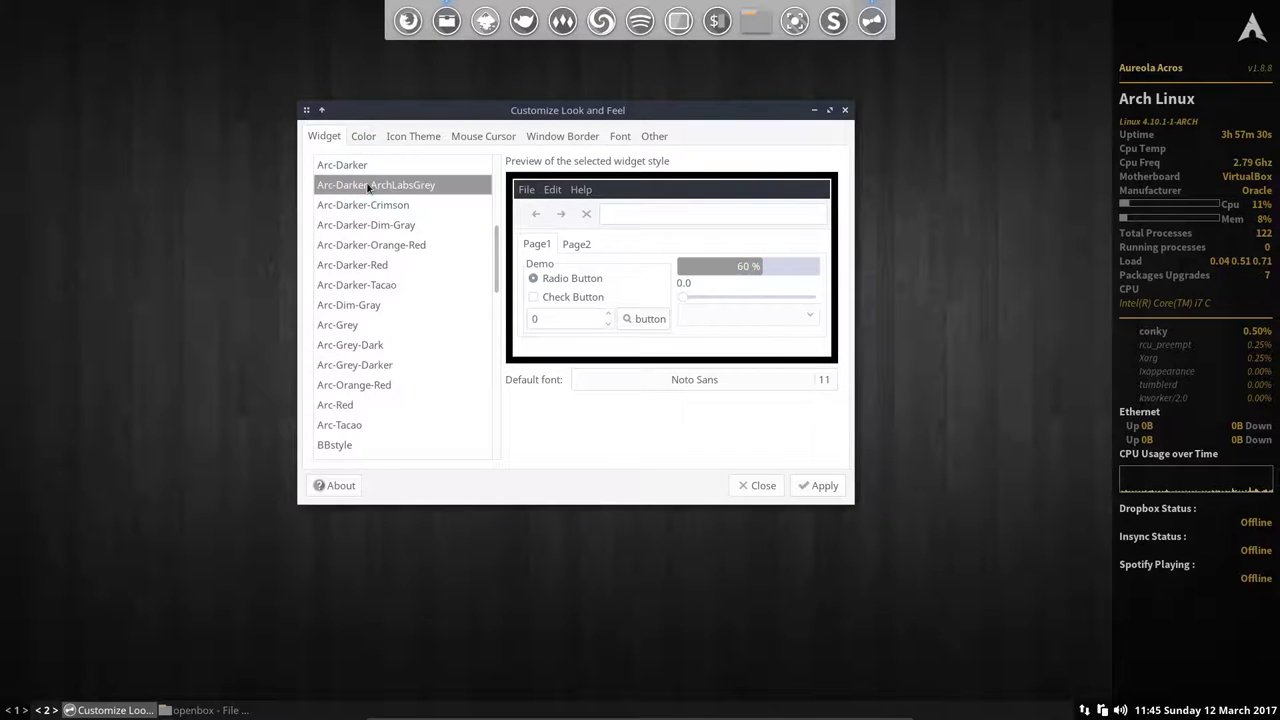
key(Down)
key(Down)
key(Down)
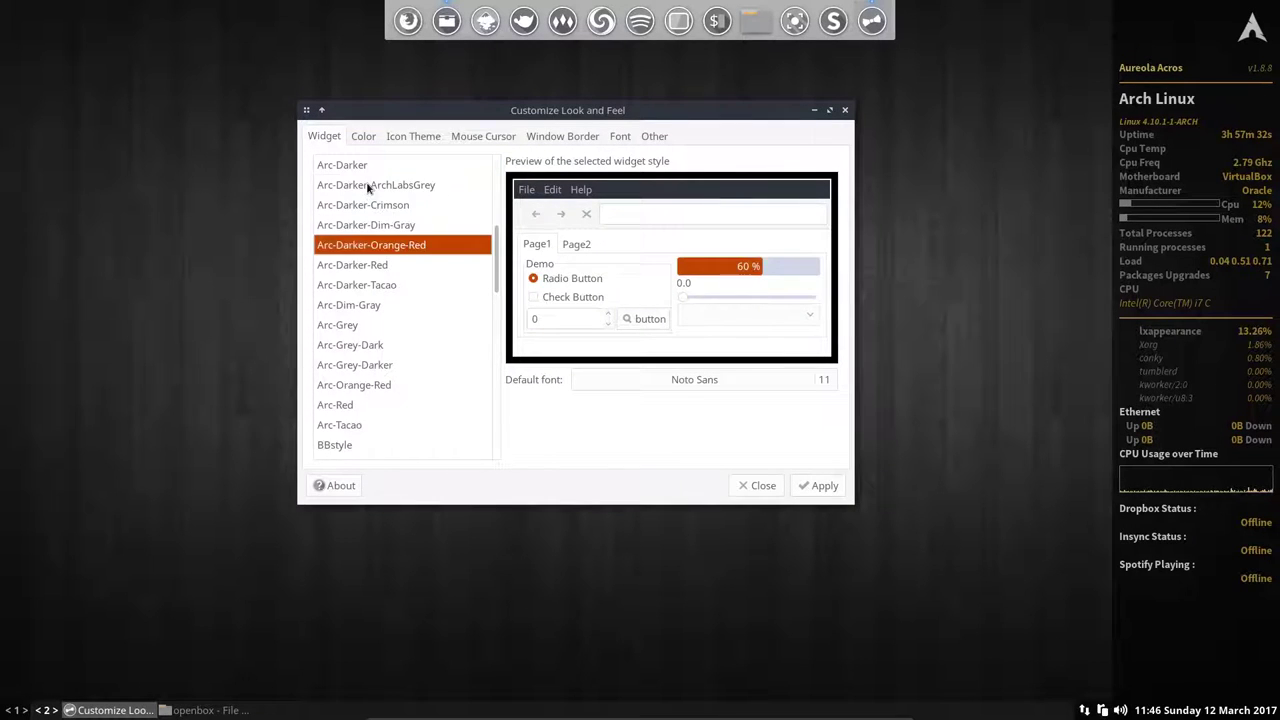
key(Down)
key(Down)
key(Down)
key(Down)
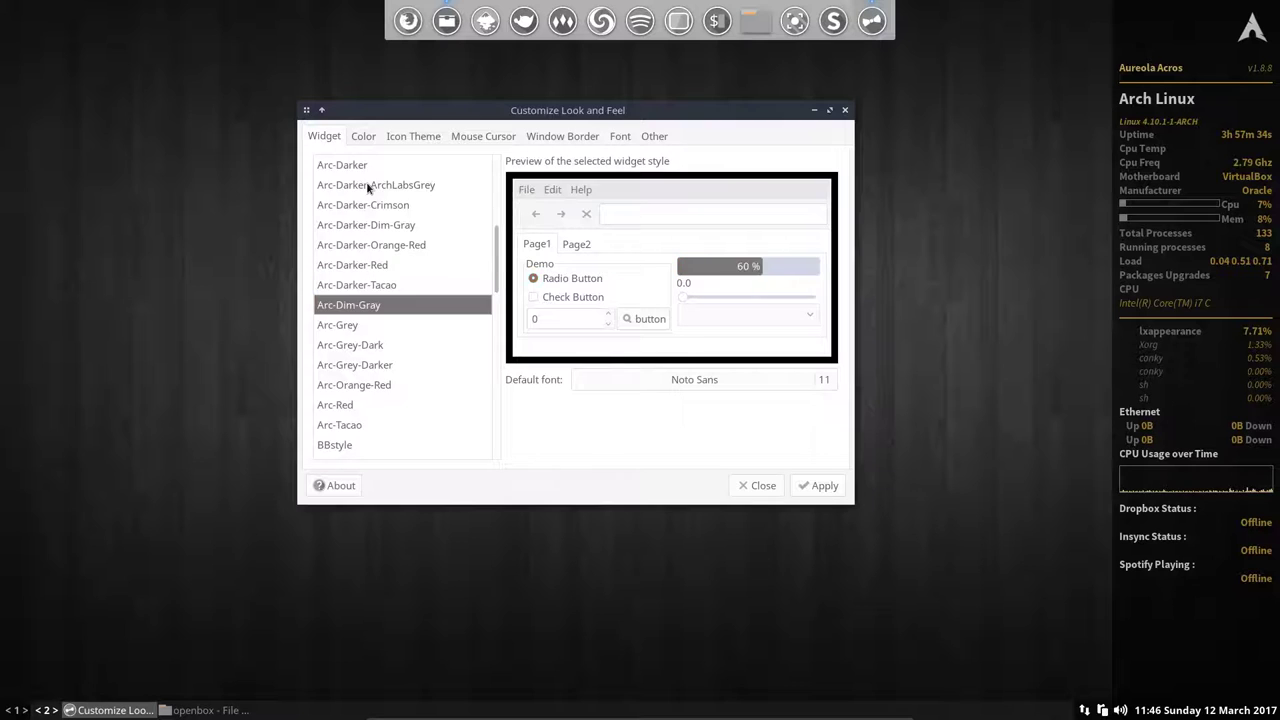
key(Down)
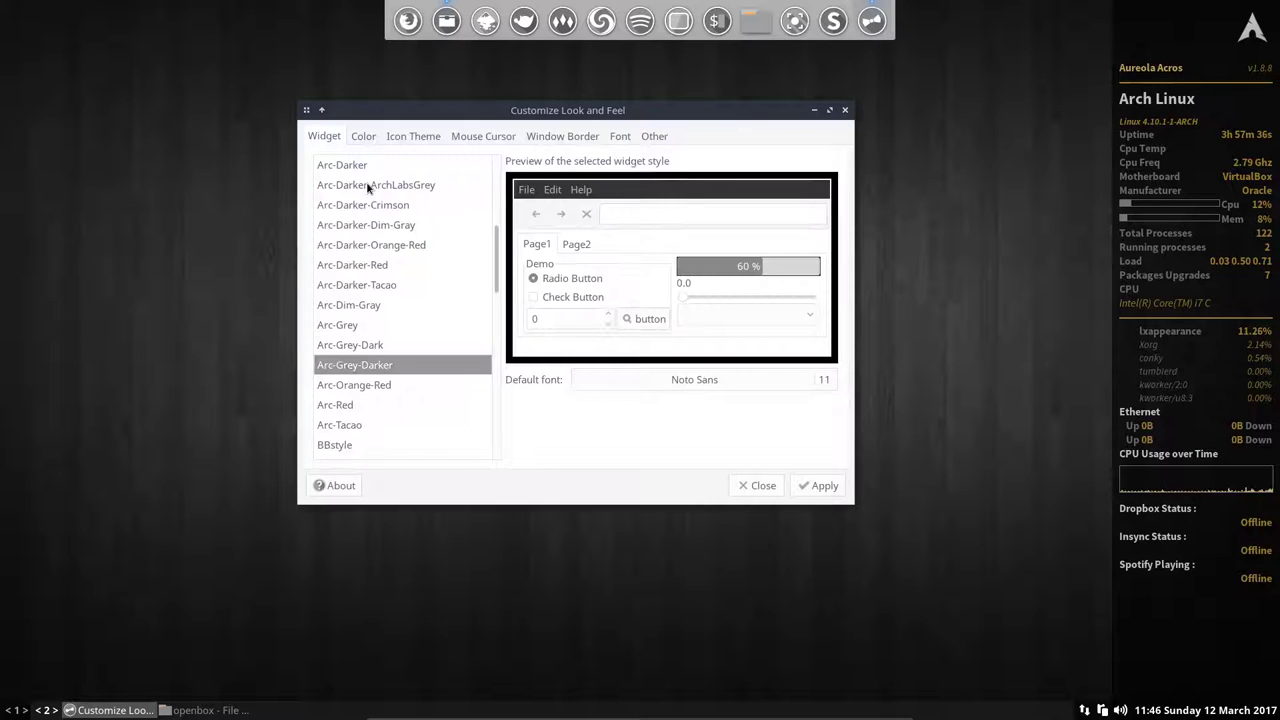
key(Down)
key(Down)
key(Down)
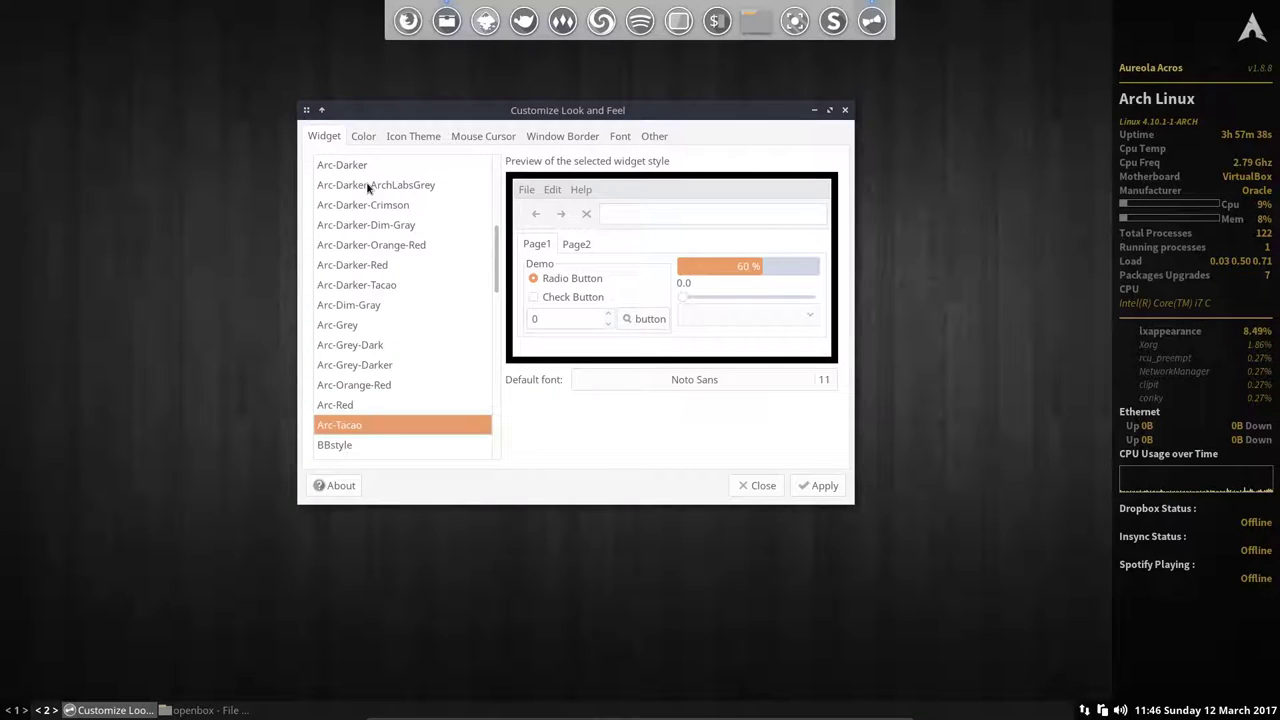
Preview the BBstyle widget theme and the Bunsen variants down to Bunsen-Blue-Dark.
key(Down)
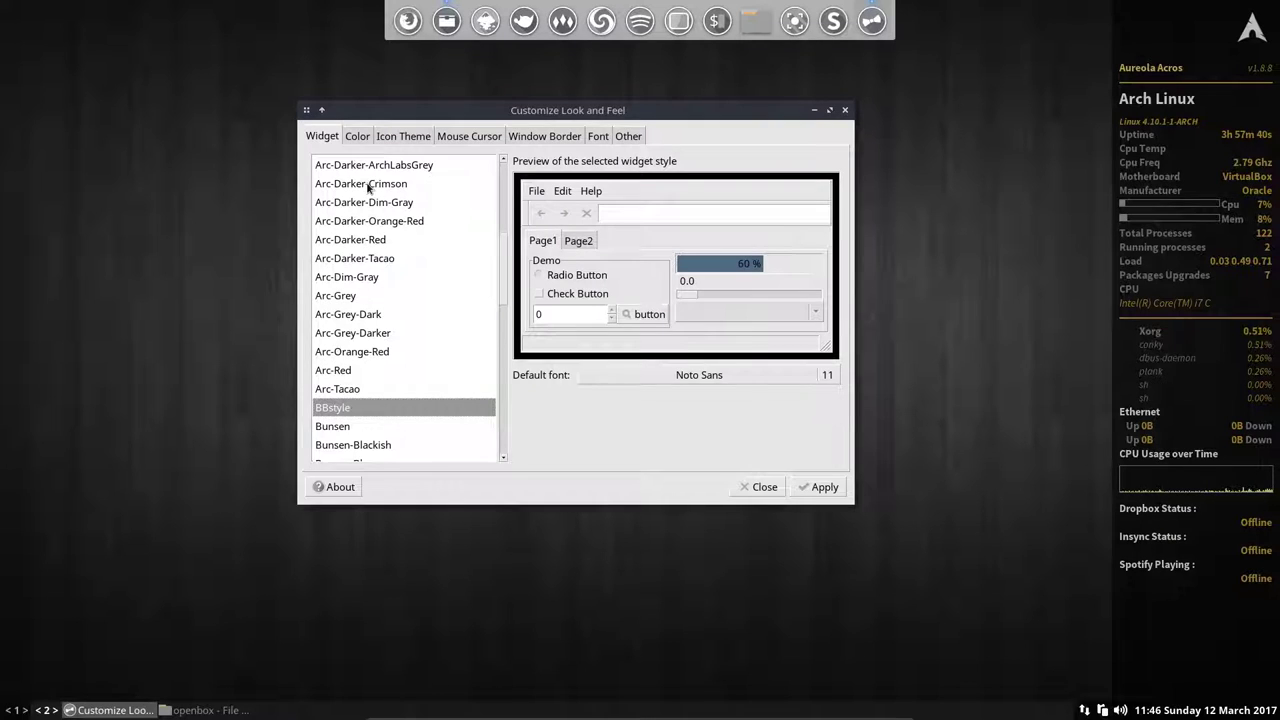
key(Down)
key(Down)
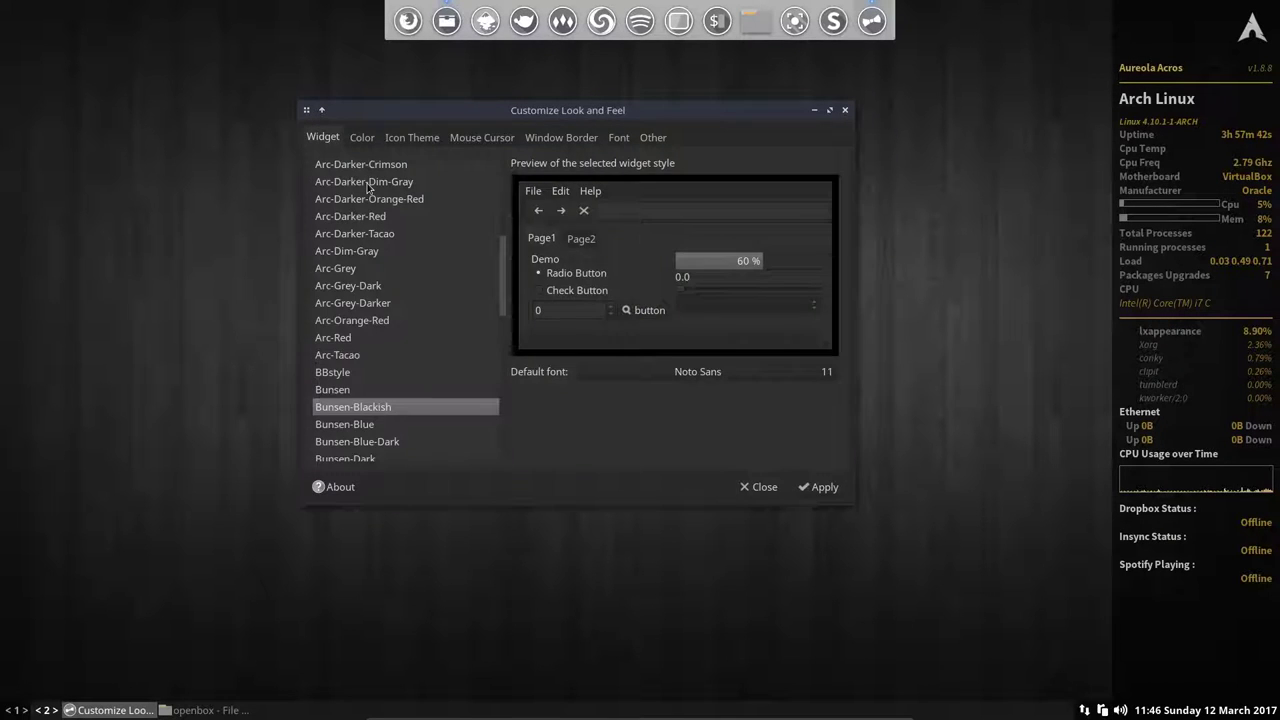
key(Down)
key(Down)
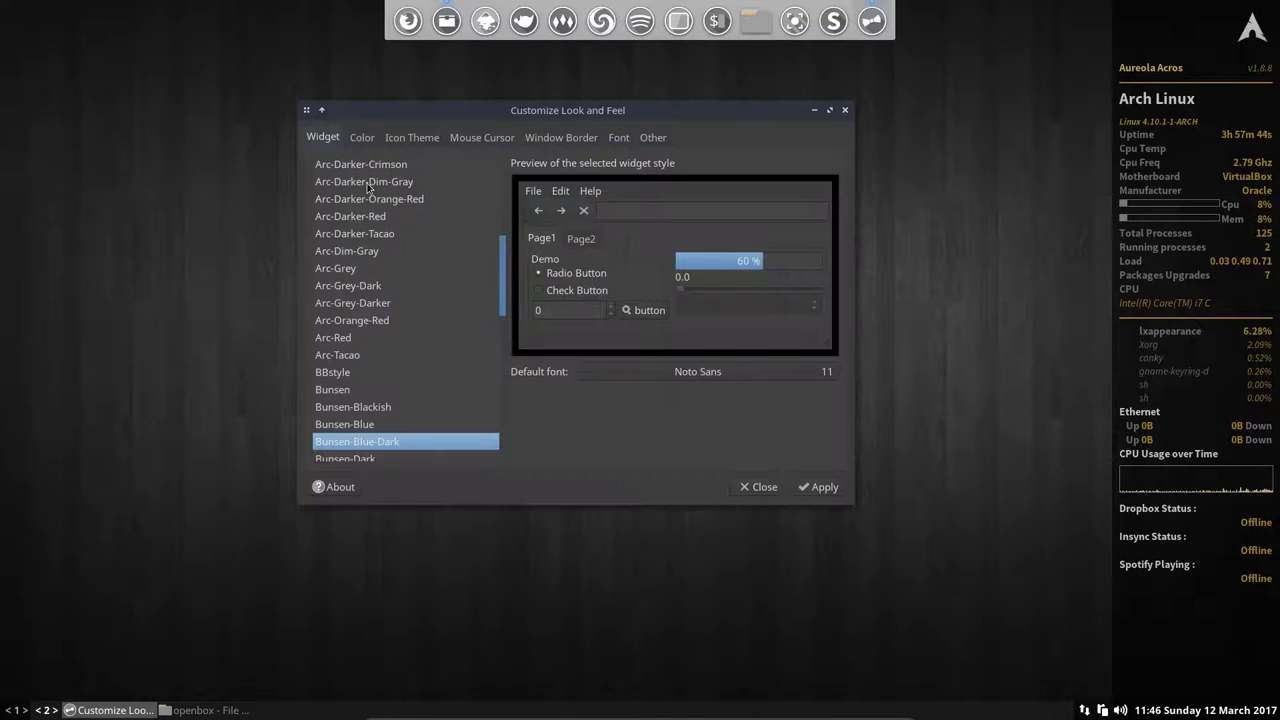
Skip past the remaining Bunsen variants and preview the widget themes down to CrunchBang.
scroll(368, 186, down, 6)
click(368, 186)
key(Down)
key(Down)
key(Down)
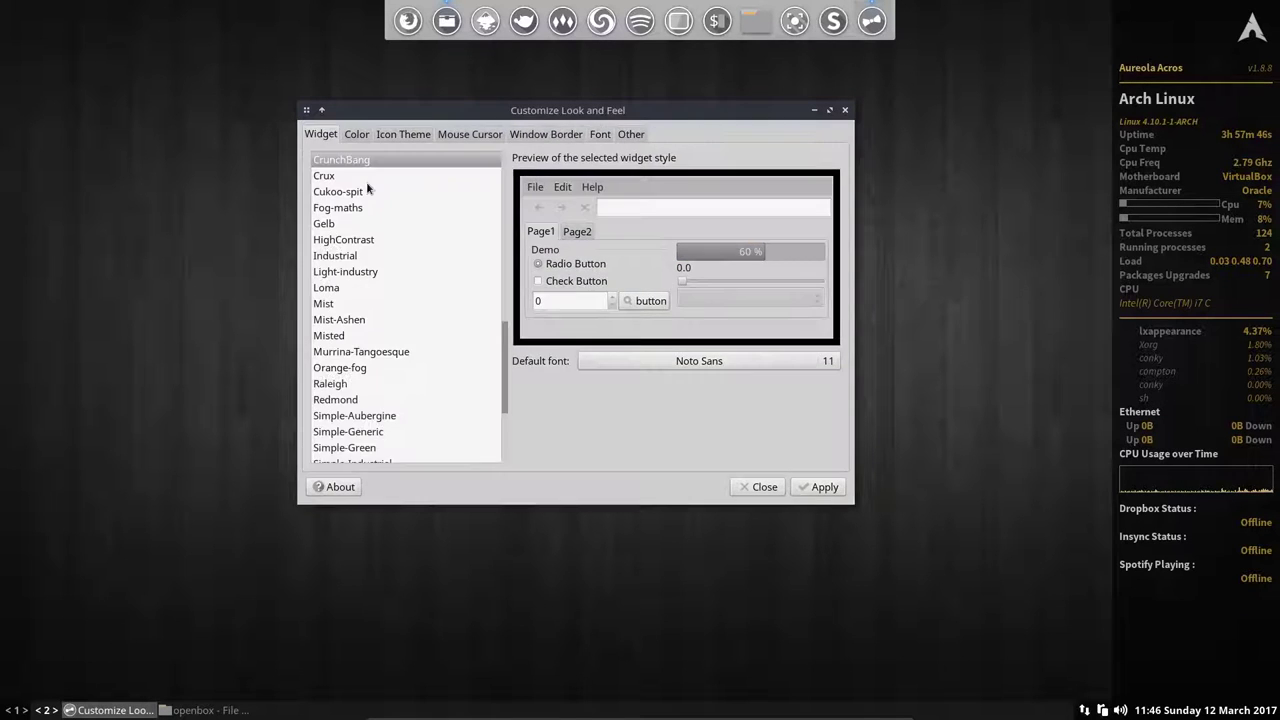
Preview the widget themes one by one from Crux down to Misted.
key(Down)
key(Down)
key(Down)
key(Down)
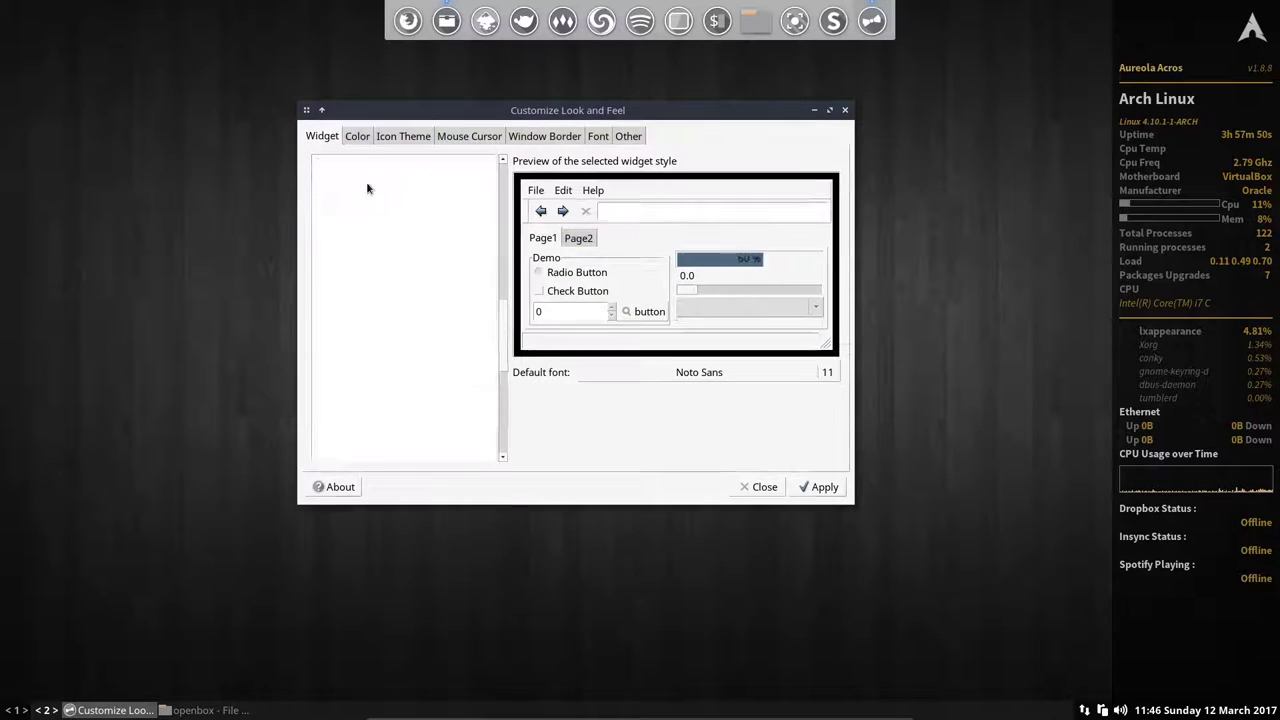
key(Down)
key(Down)
key(Down)
key(Down)
key(Down)
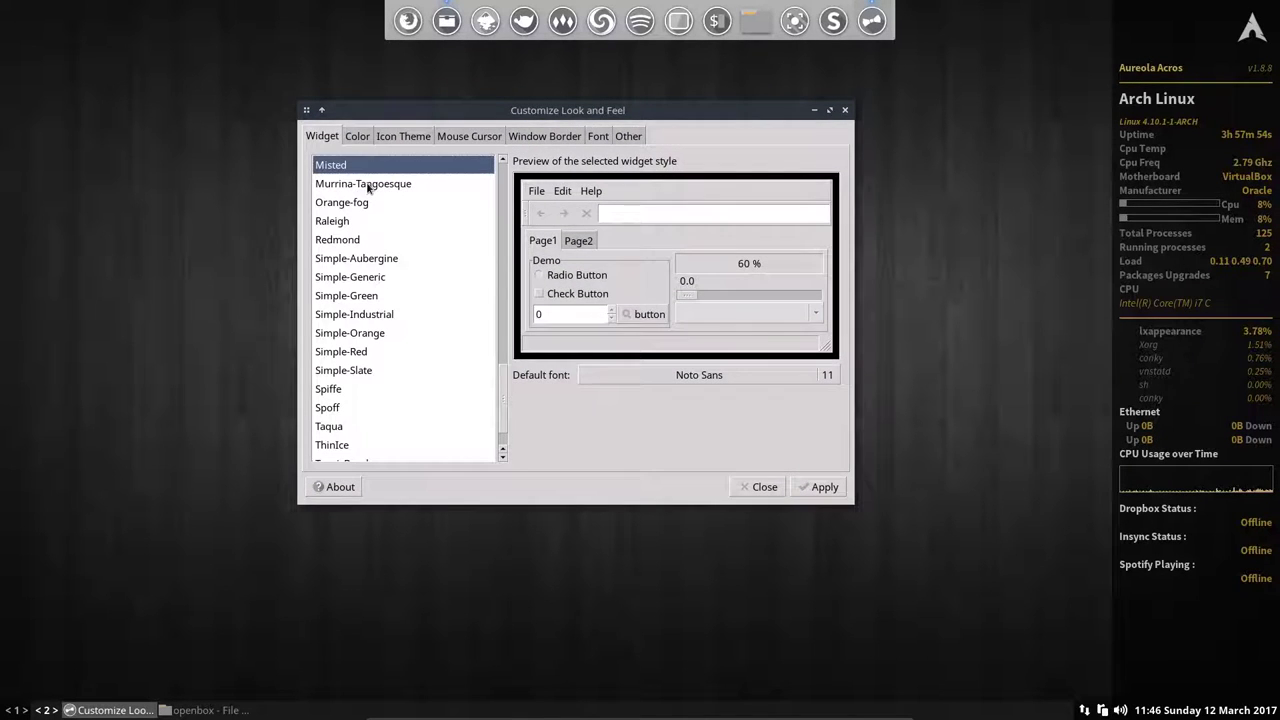
Preview the Murrina-Tangoesque, Orange-fog, Raleigh and Redmond widget themes.
key(Down)
key(Down)
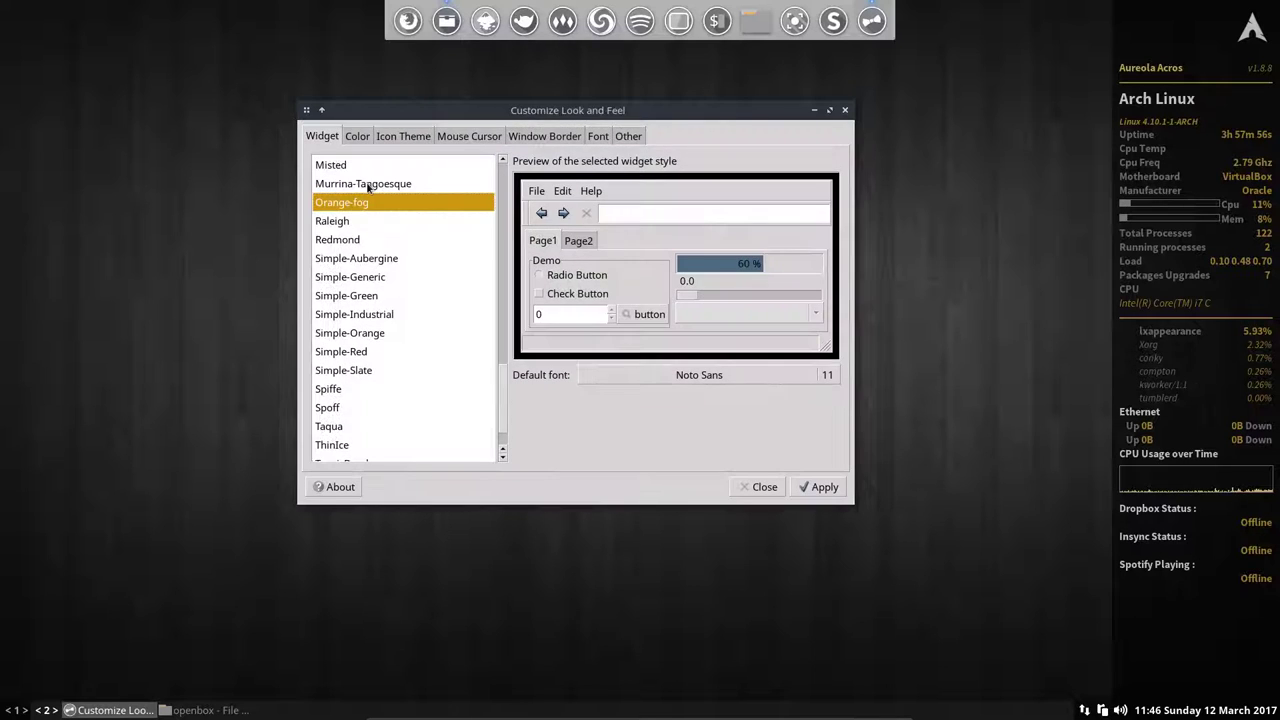
key(Down)
key(Down)
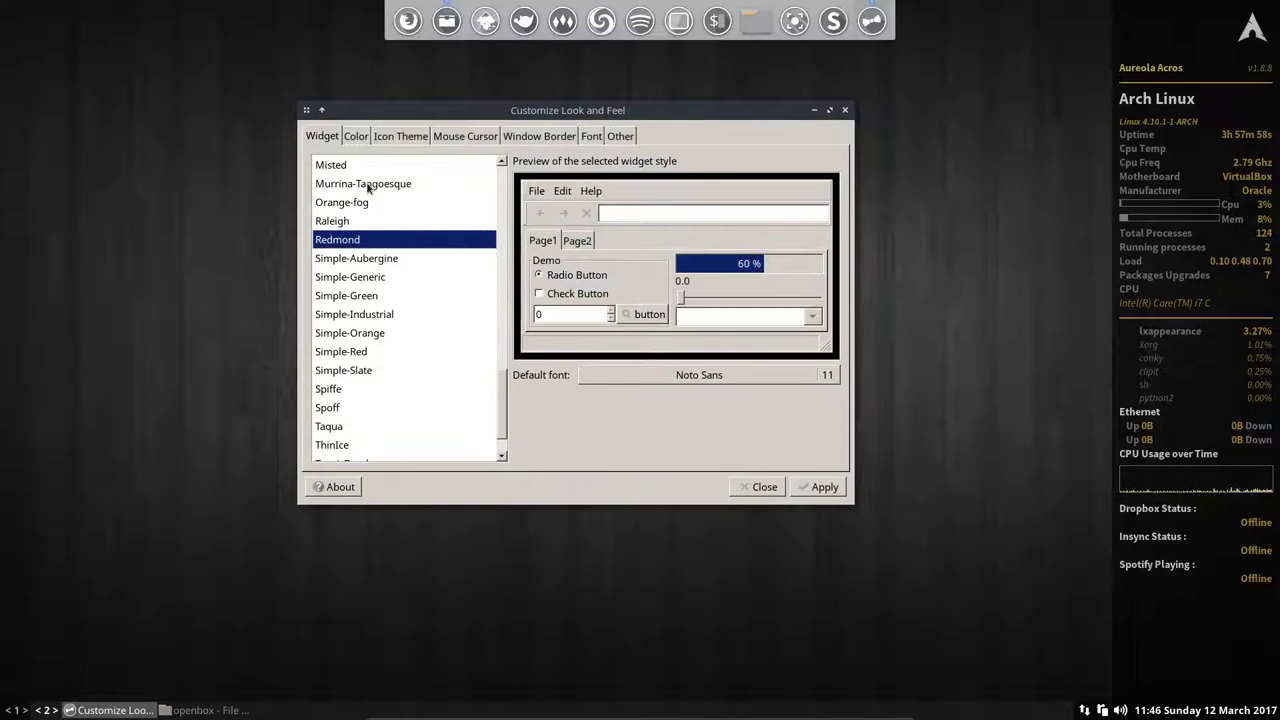
Preview the Simple widget theme variants one by one from Simple-Aubergine to Simple-Slate.
key(Down)
key(Down)
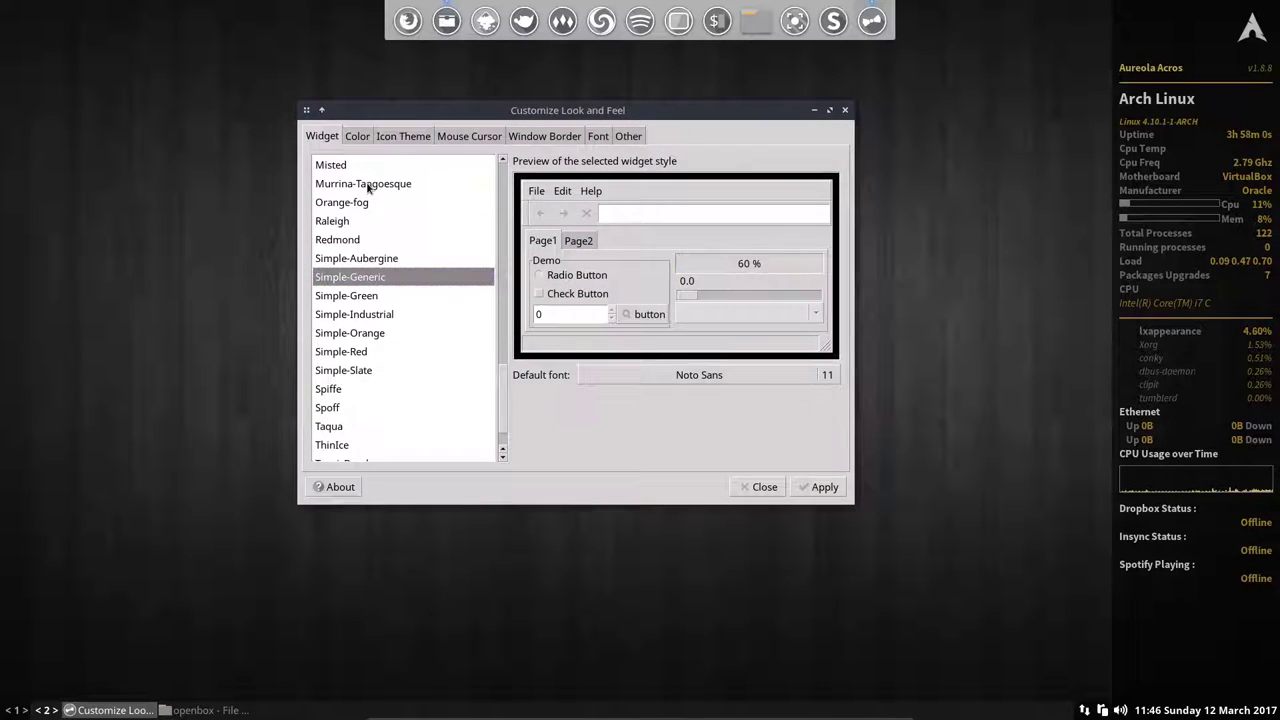
key(Down)
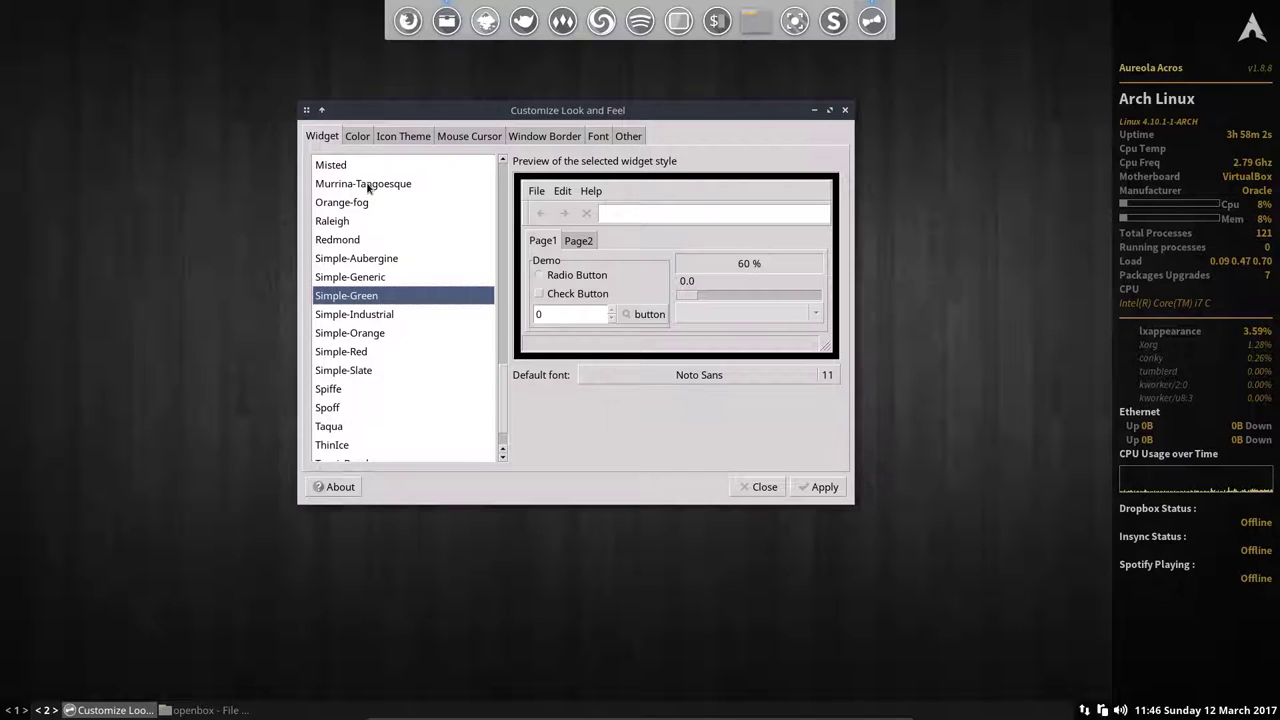
key(Down)
key(Down)
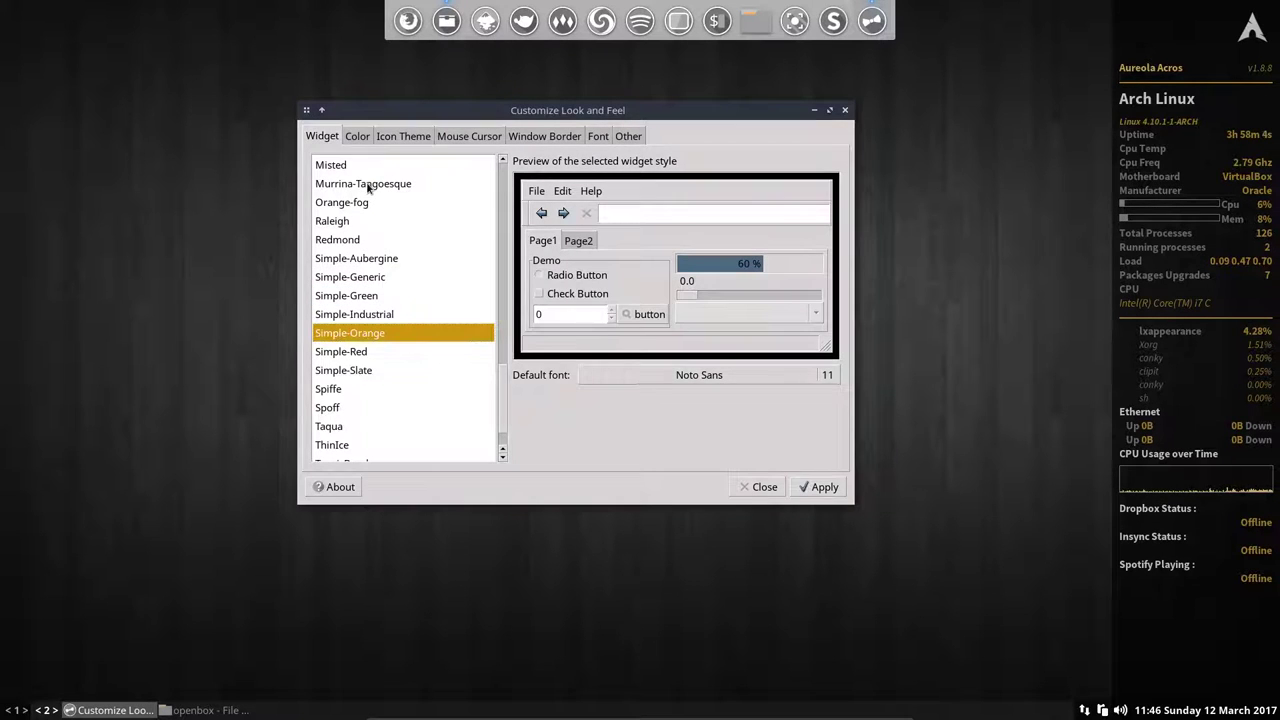
key(Down)
key(Down)
Preview the last widget themes in the list one by one from Spiffe to cathexis.
key(Down)
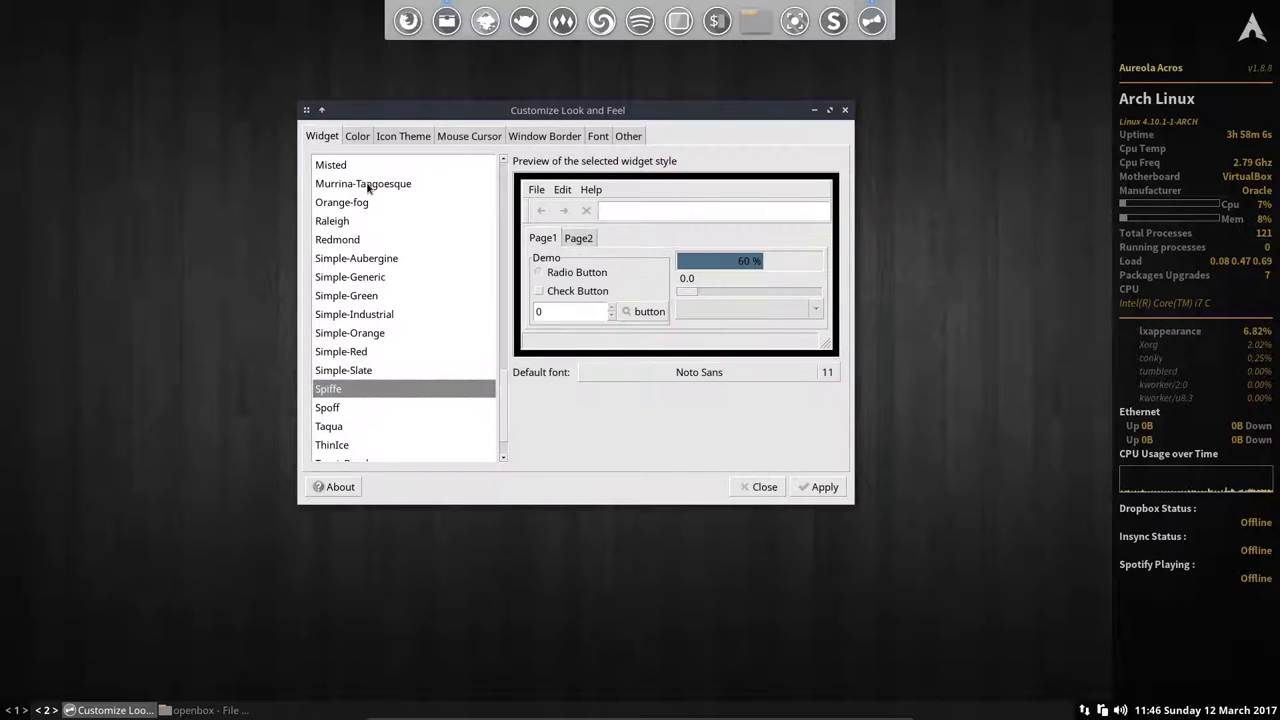
key(Down)
key(Down)
key(Down)
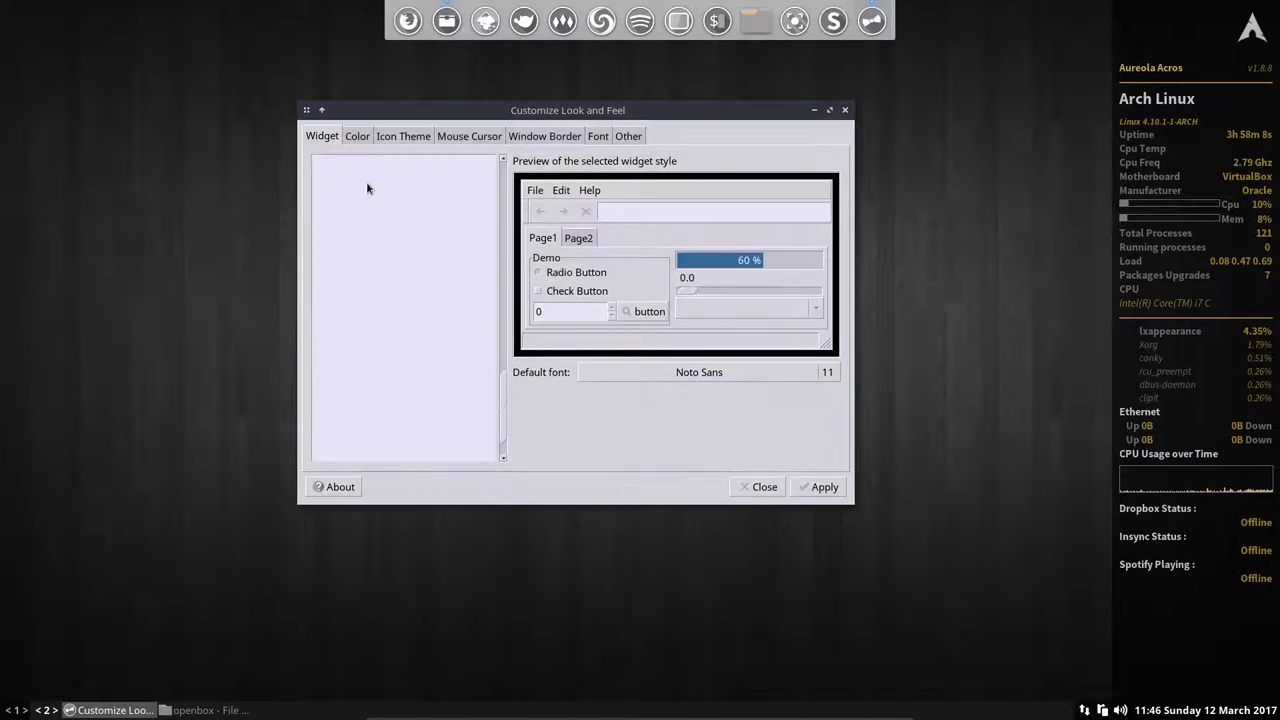
key(Down)
key(Down)
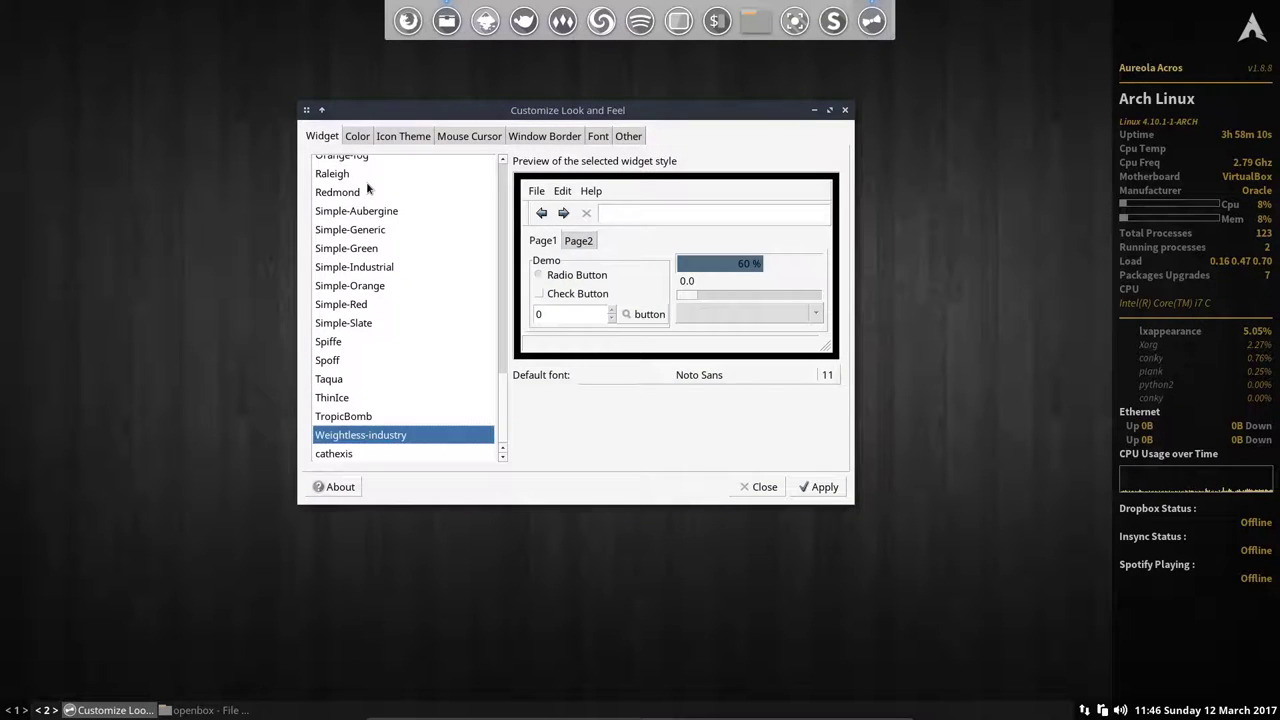
key(Down)
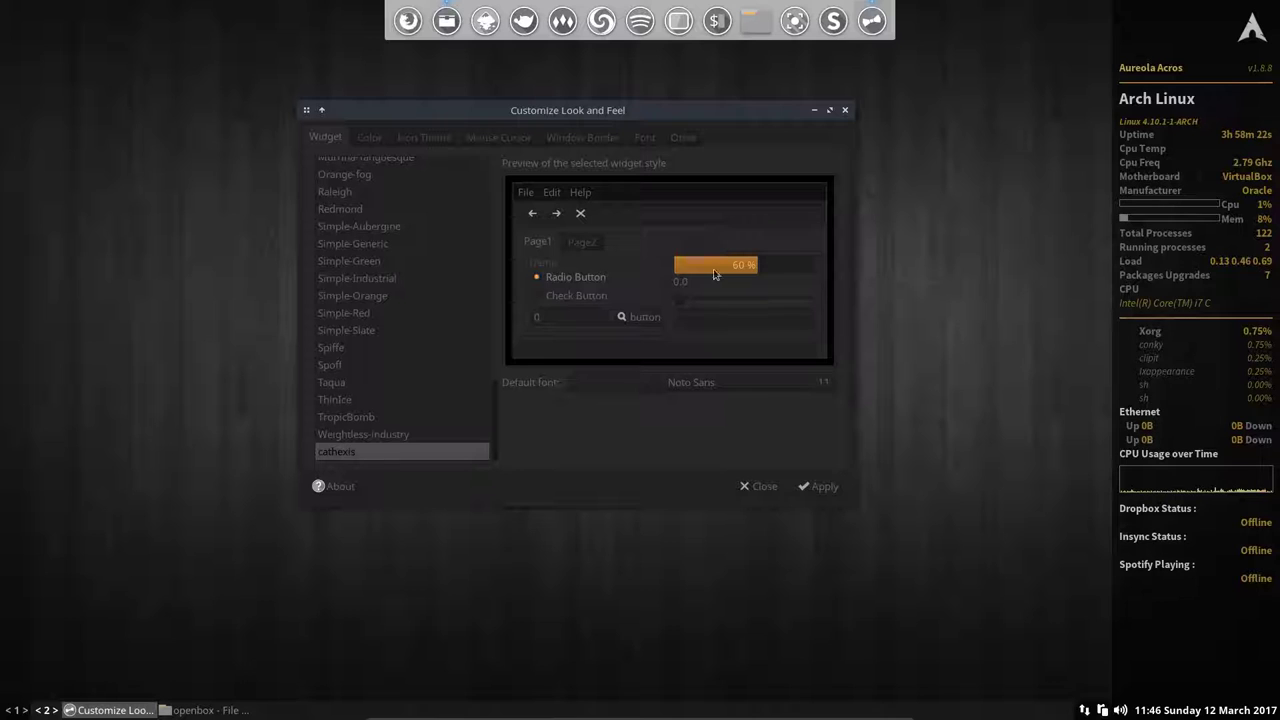
Move the window aside to uncover the wallpaper logo and preview the Taqua widget theme.
drag(713, 117, 447, 172)
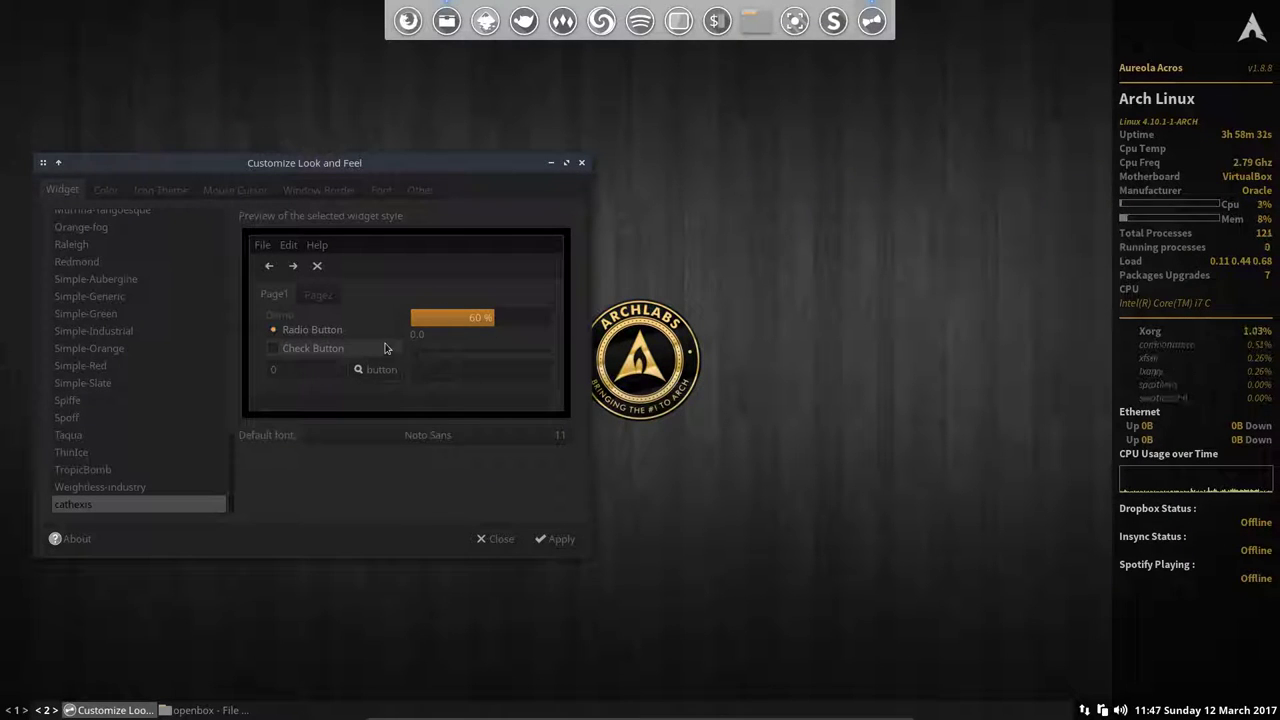
click(84, 436)
scroll(90, 450, up, 15)
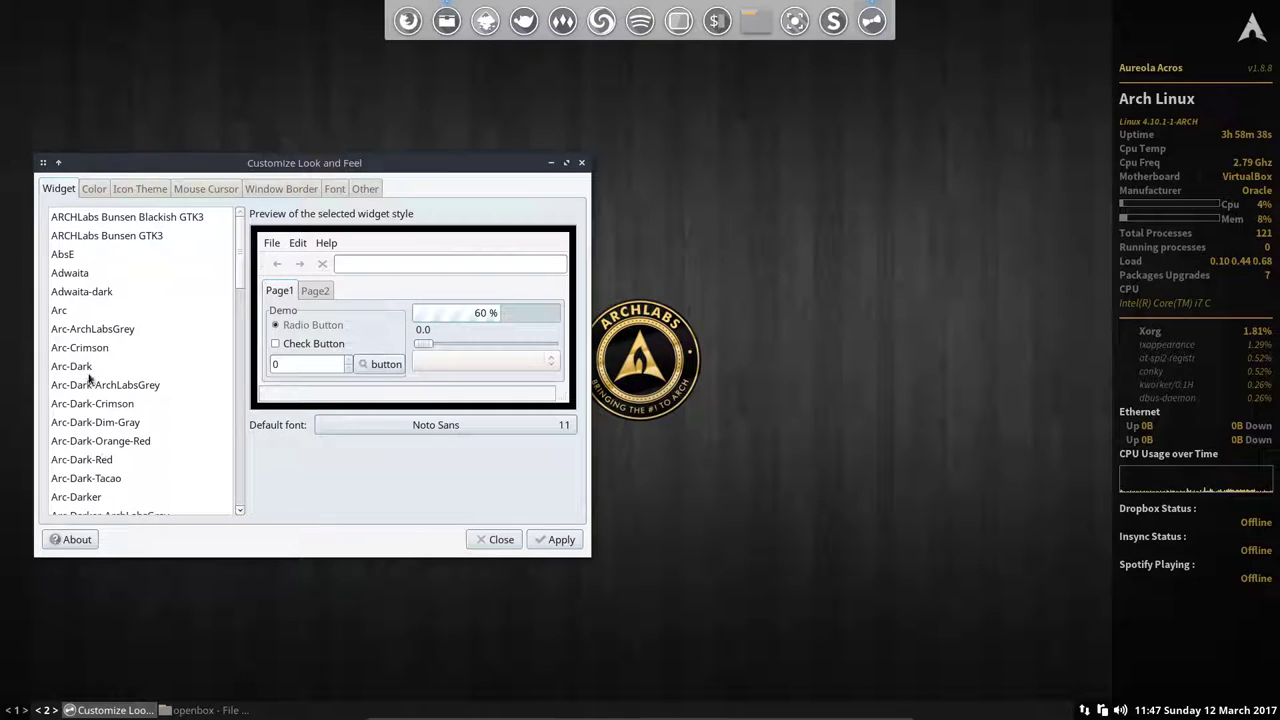
Preview the first widget themes in the list again, from ARCHLabs Bunsen Blackish GTK3 past Adwaita-dark to the first Arc themes.
click(103, 222)
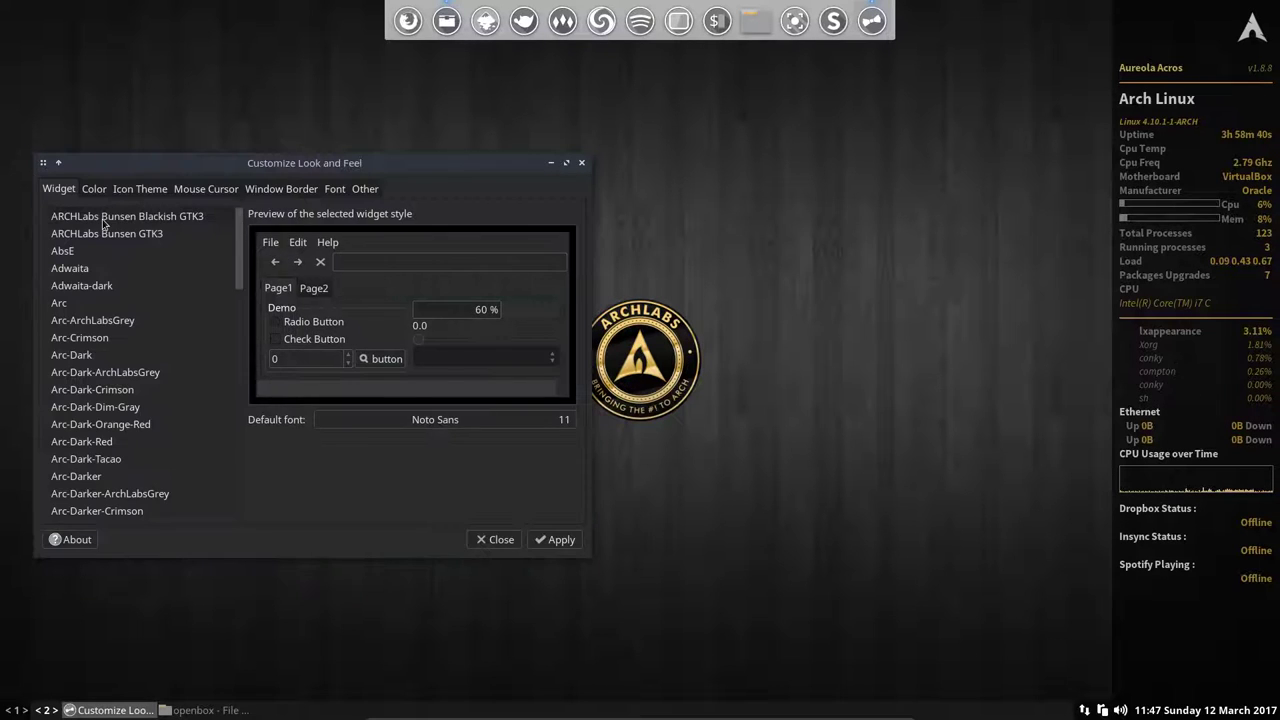
click(103, 227)
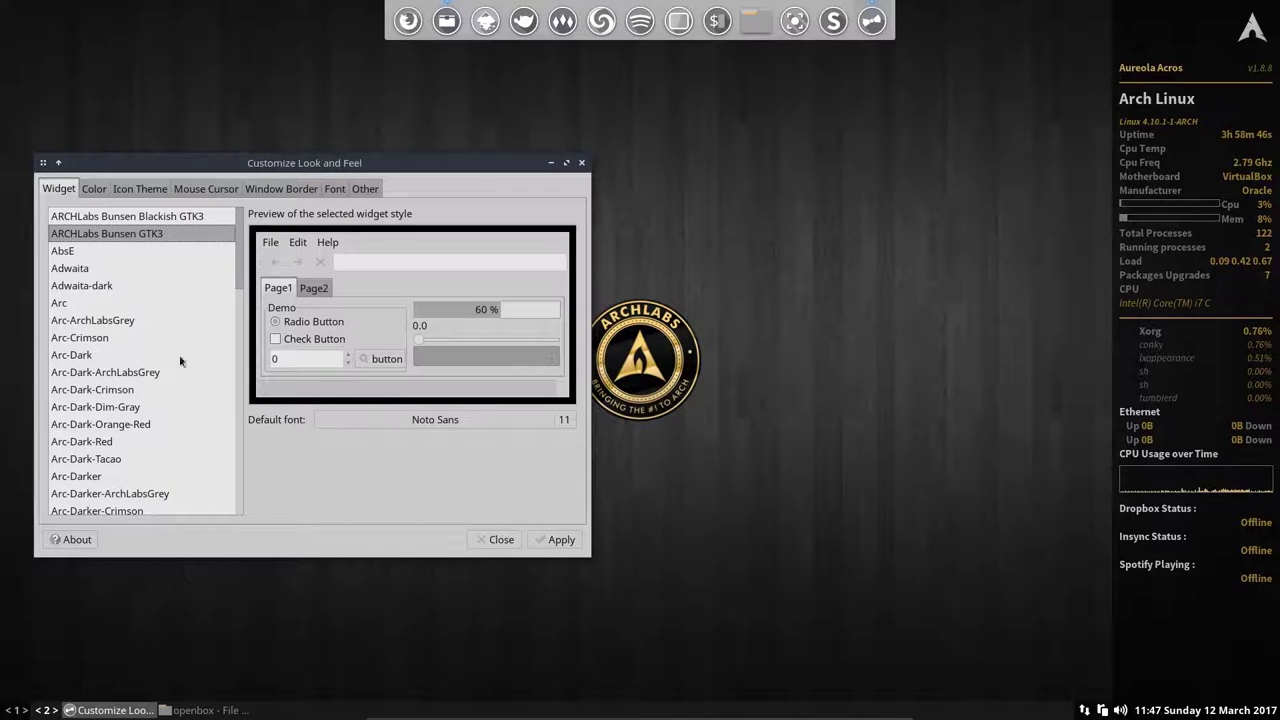
click(81, 257)
click(85, 268)
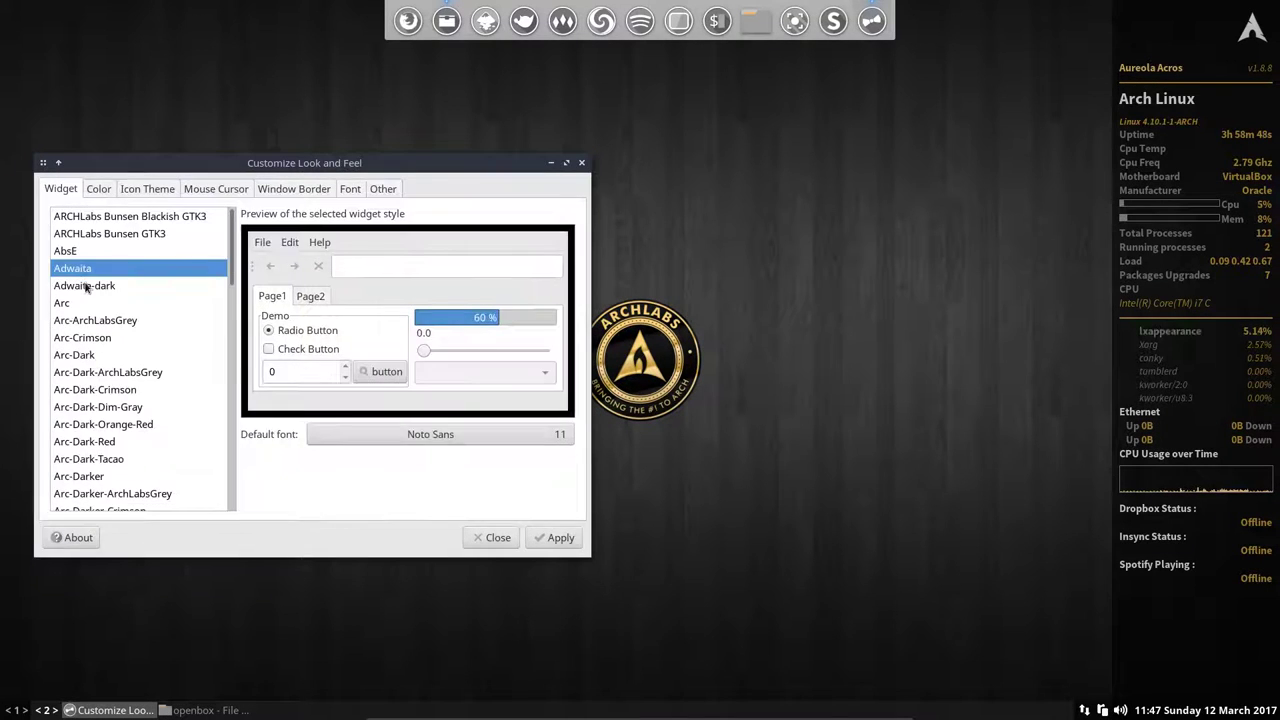
click(97, 297)
key(Down)
key(Down)
Select the ARCHLabs Bunsen GTK3 widget theme and move the window back toward the middle of the desktop.
click(114, 240)
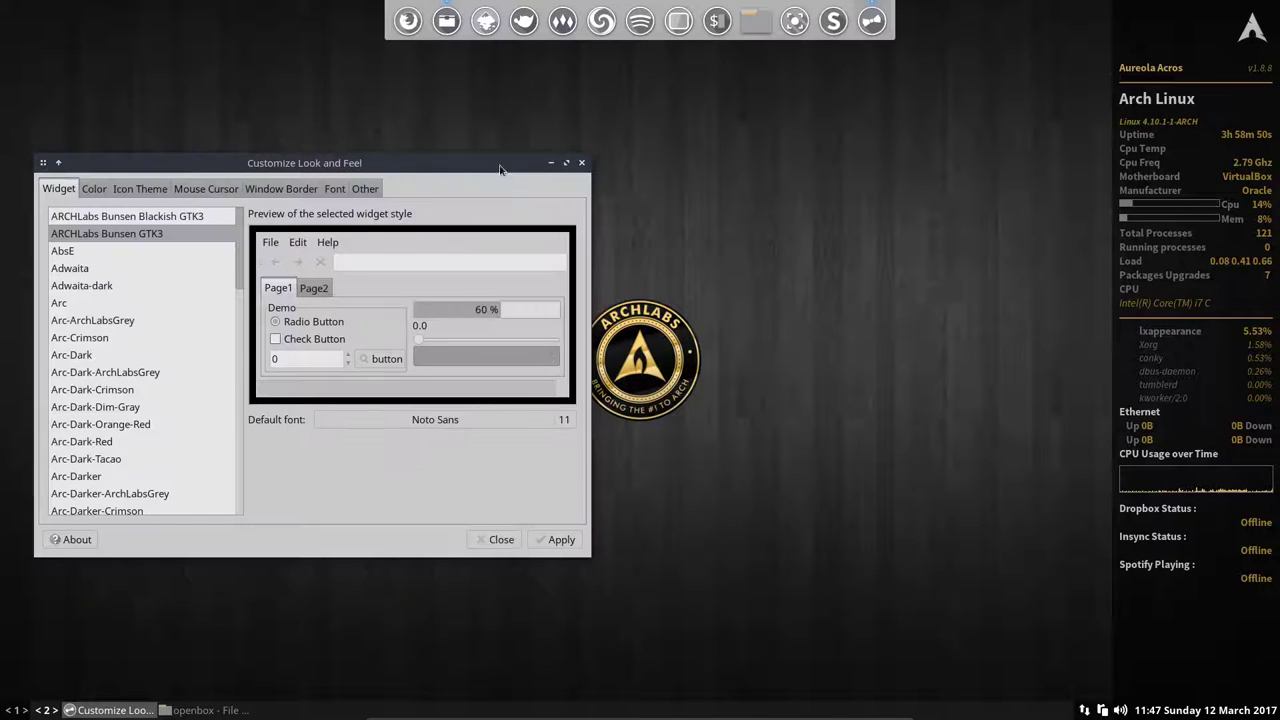
drag(435, 162, 719, 121)
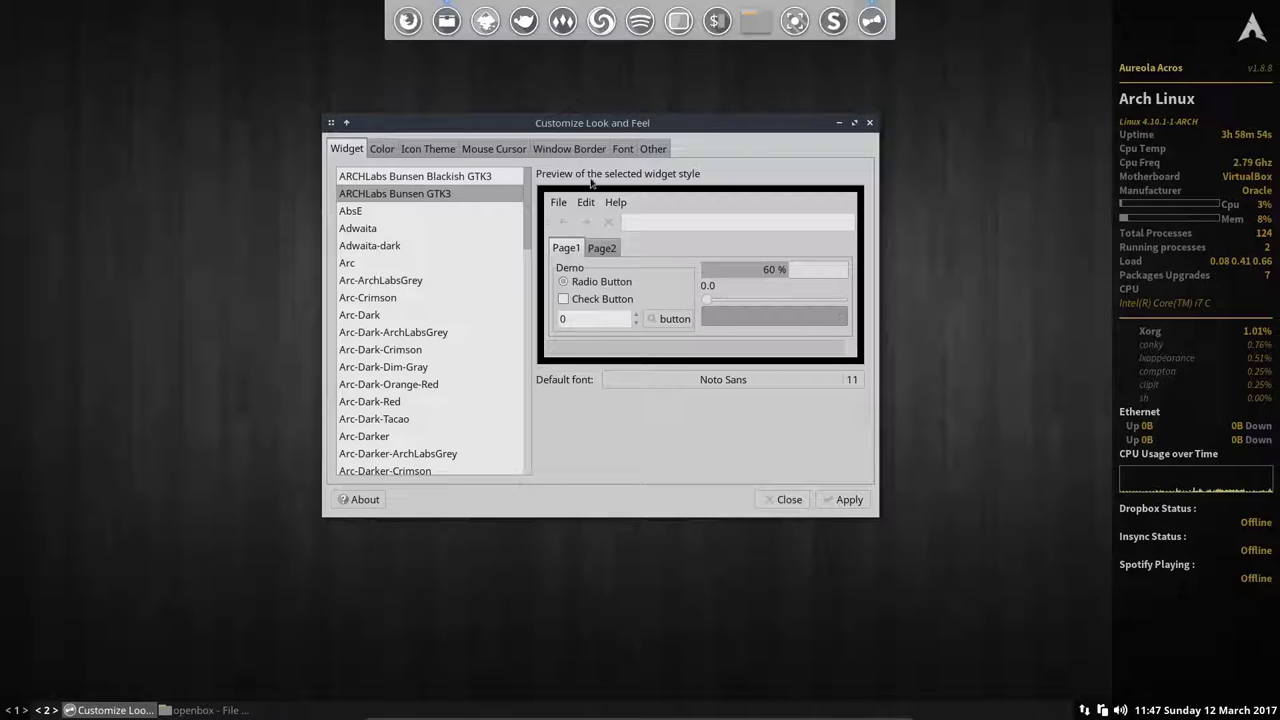
Open the default font selection and choose the Roboto family in the Regular style.
click(727, 382)
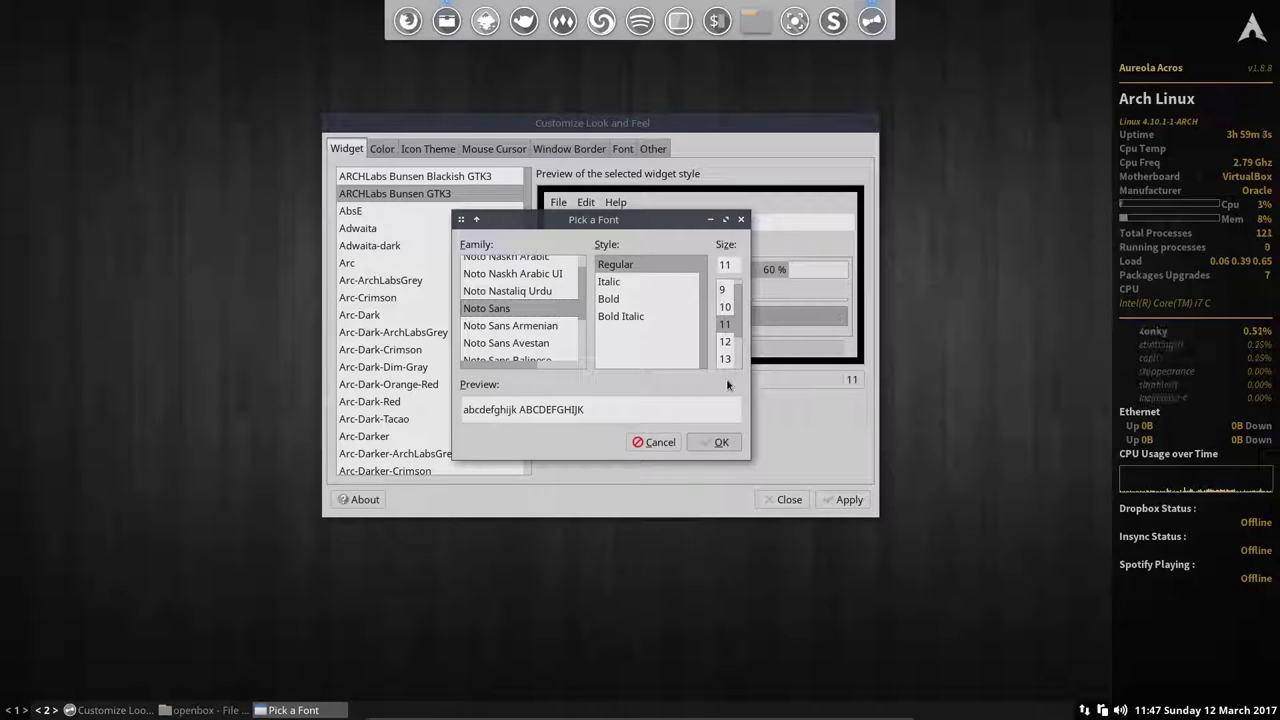
text(rob)
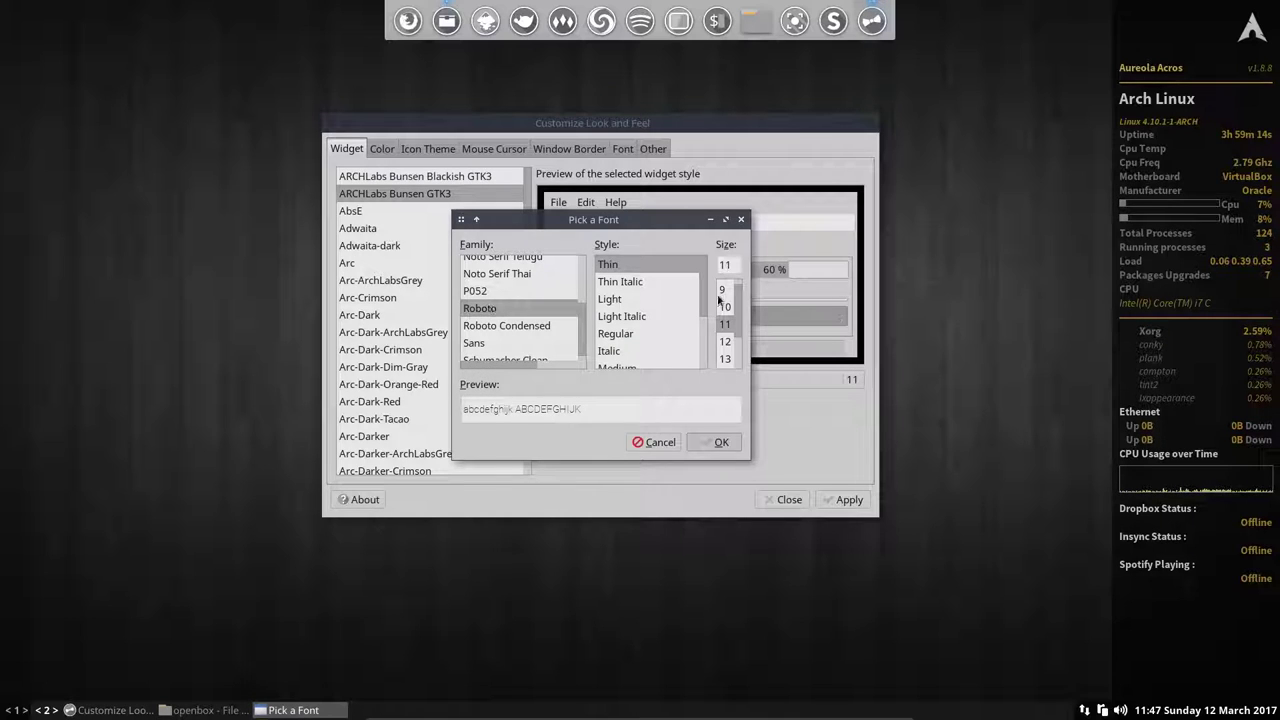
click(617, 336)
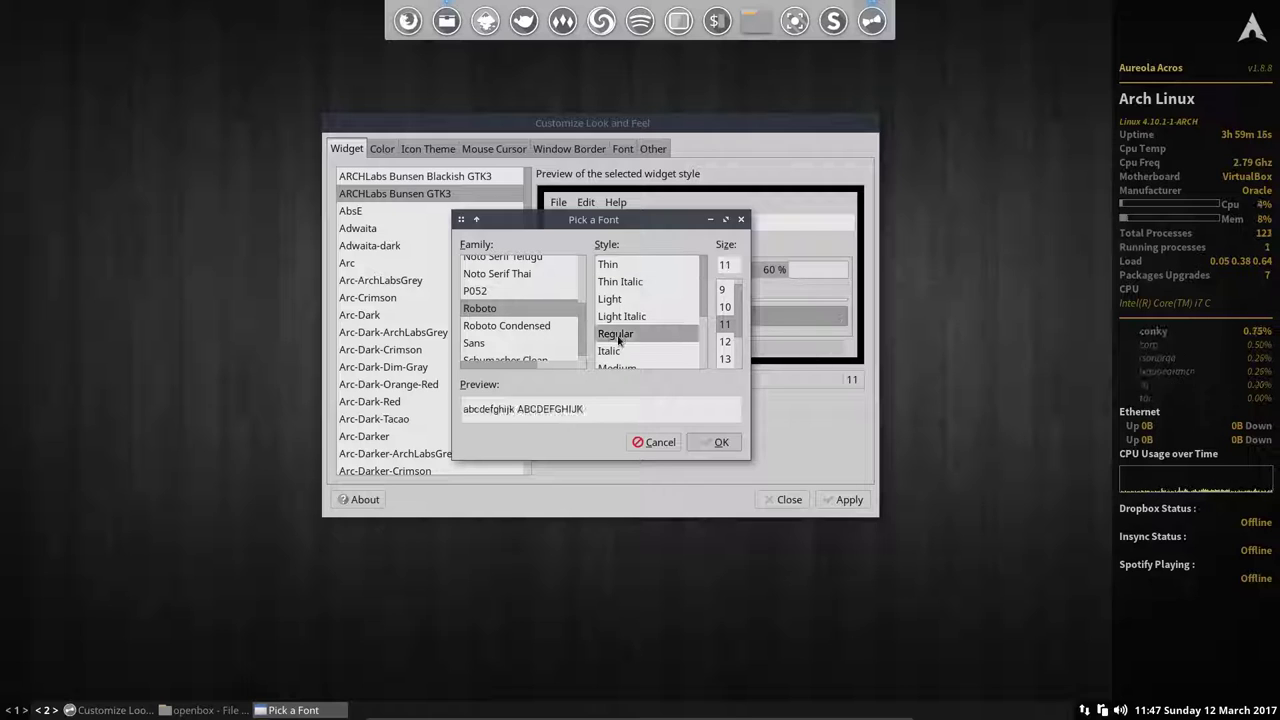
Preview Roboto's Light Italic, Light, Thin Italic and Thin styles.
click(622, 317)
click(612, 299)
click(613, 282)
click(612, 266)
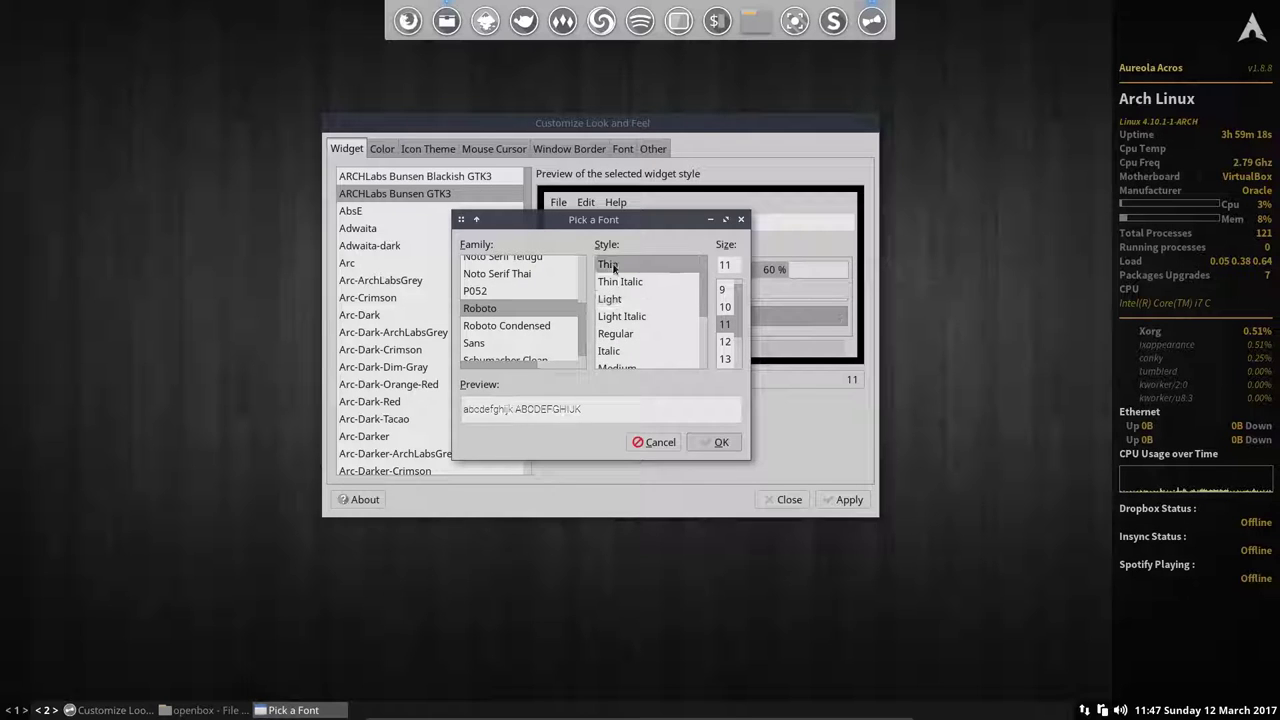
Set the default font to Roboto Regular at size 11.
click(615, 337)
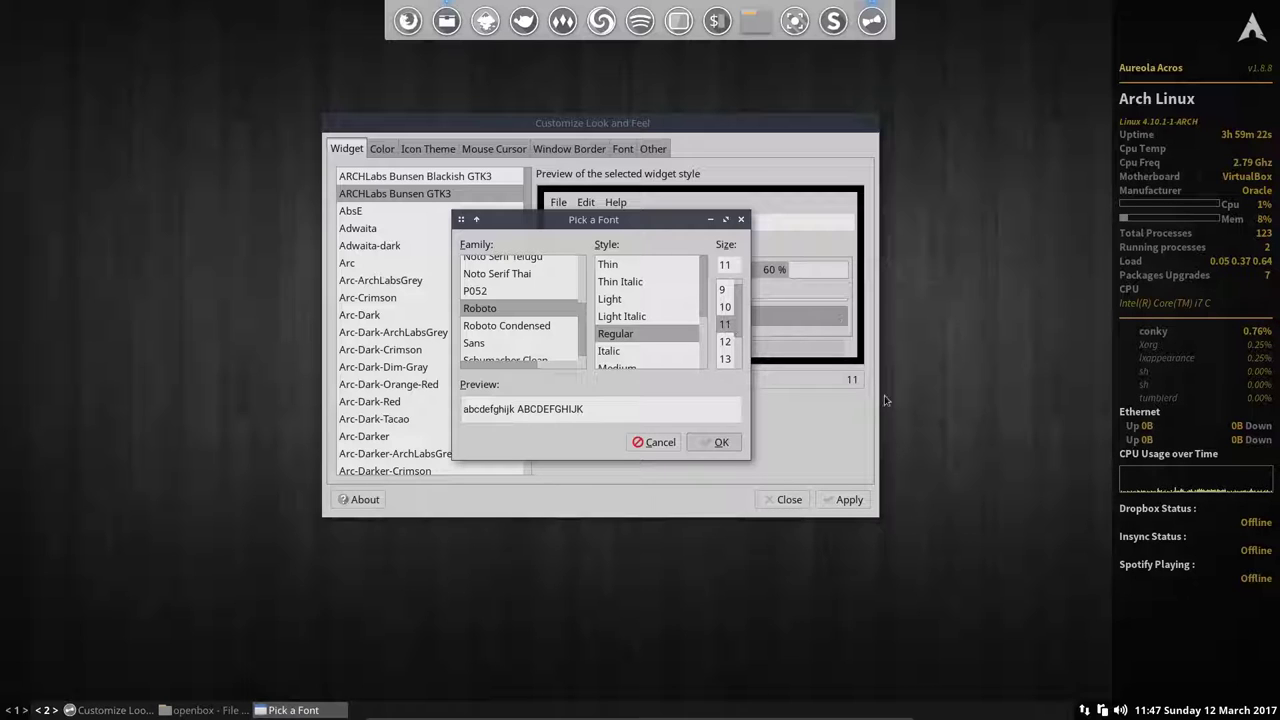
click(852, 380)
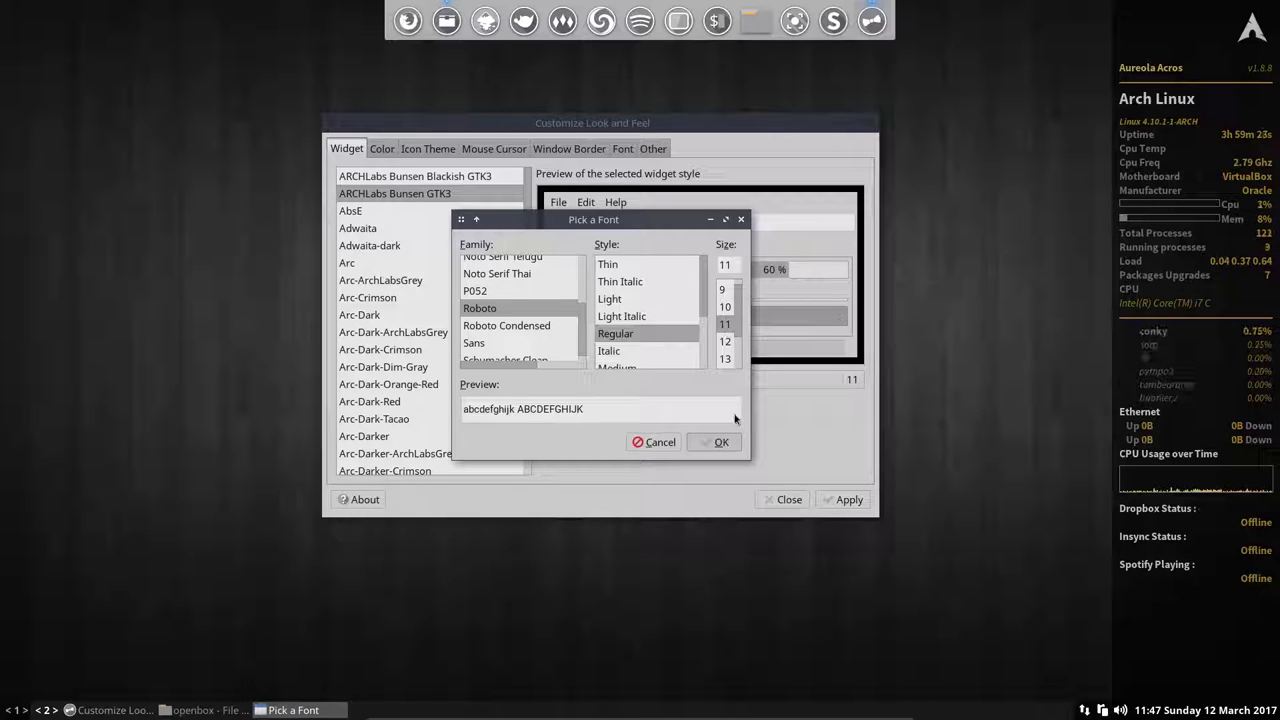
click(718, 443)
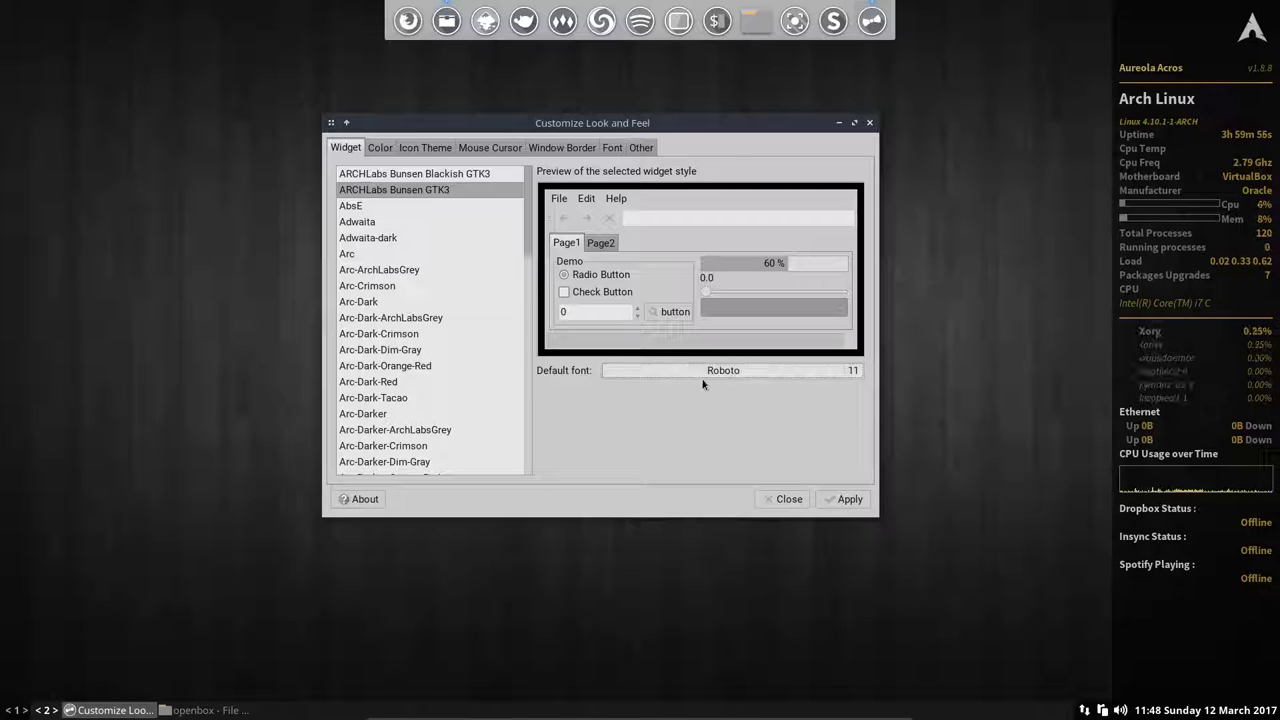
Look at the color scheme settings and preview the Surfn Arc icon theme.
click(381, 148)
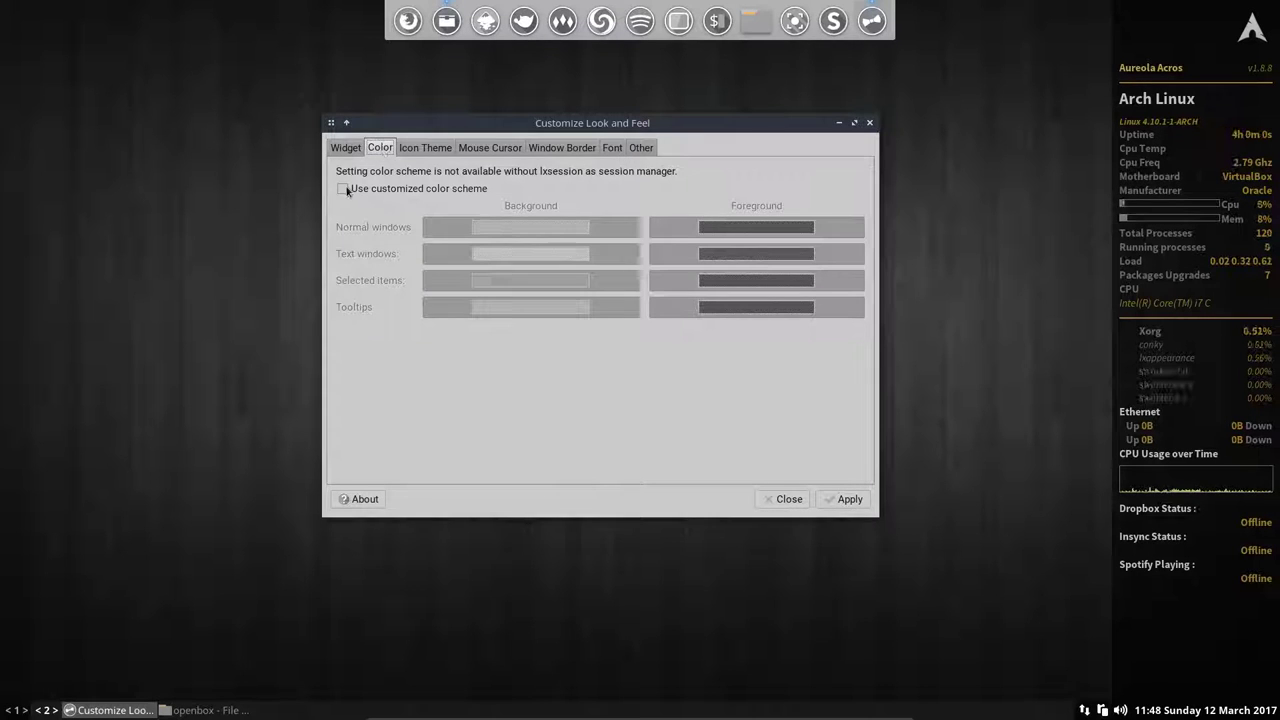
click(428, 150)
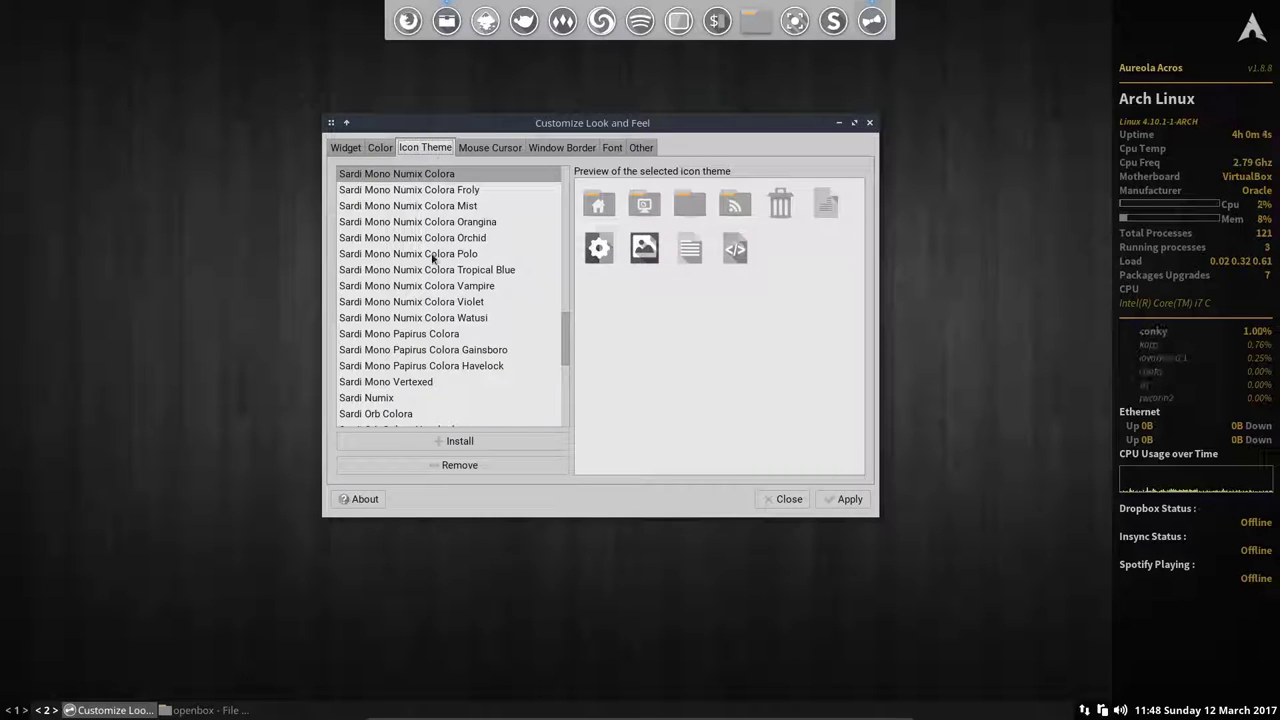
scroll(417, 336, down, 6)
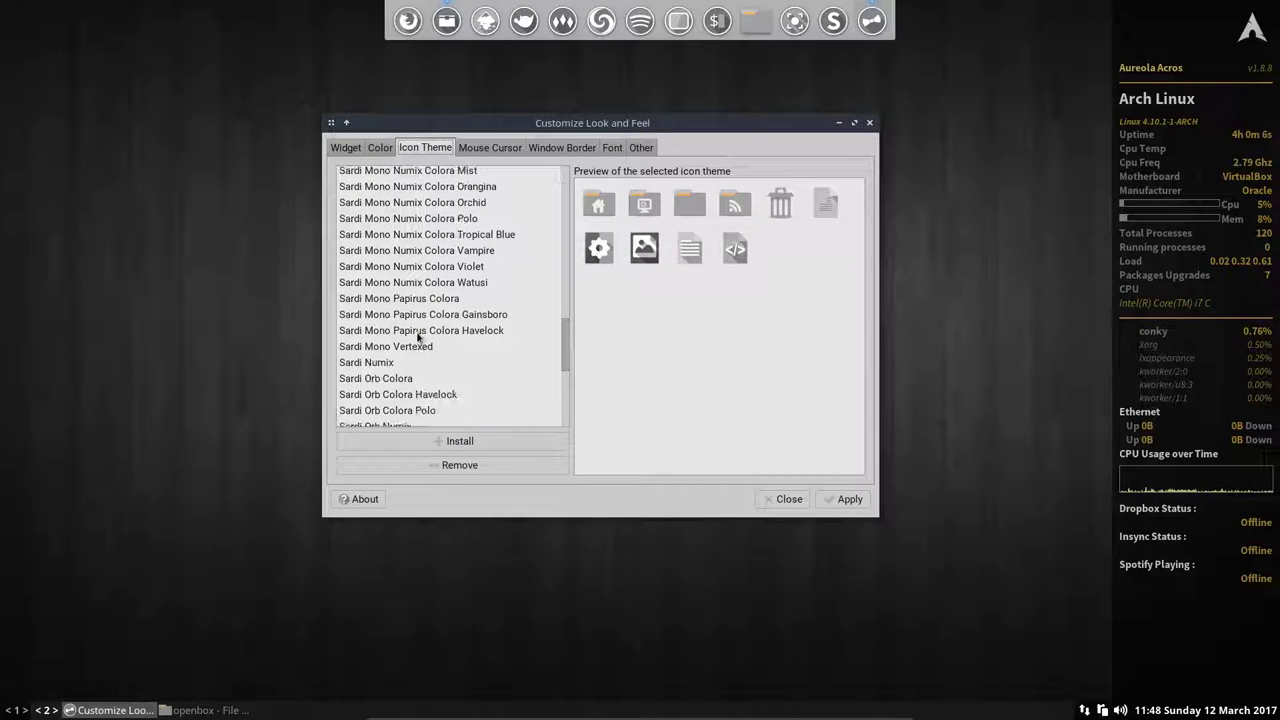
click(378, 258)
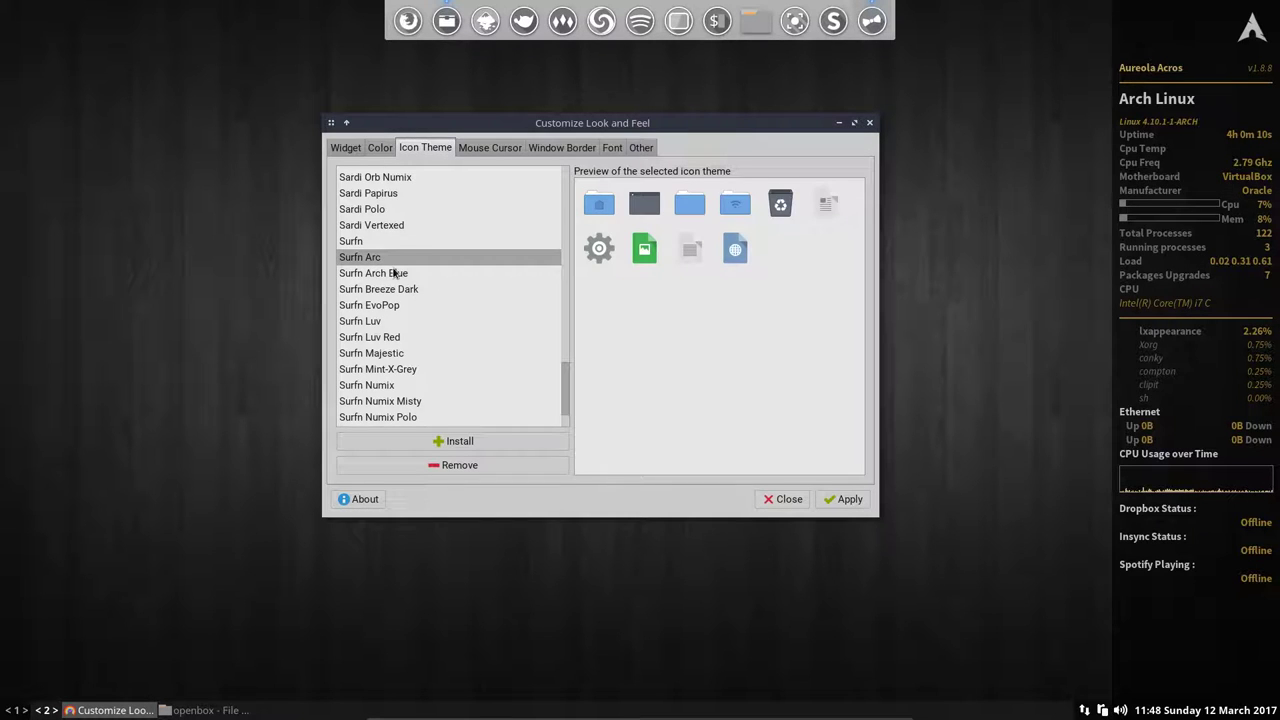
Preview the Surfn icon themes one by one from Surfn down to Surfn Luv Red.
key(Up)
key(Down)
key(Down)
key(Down)
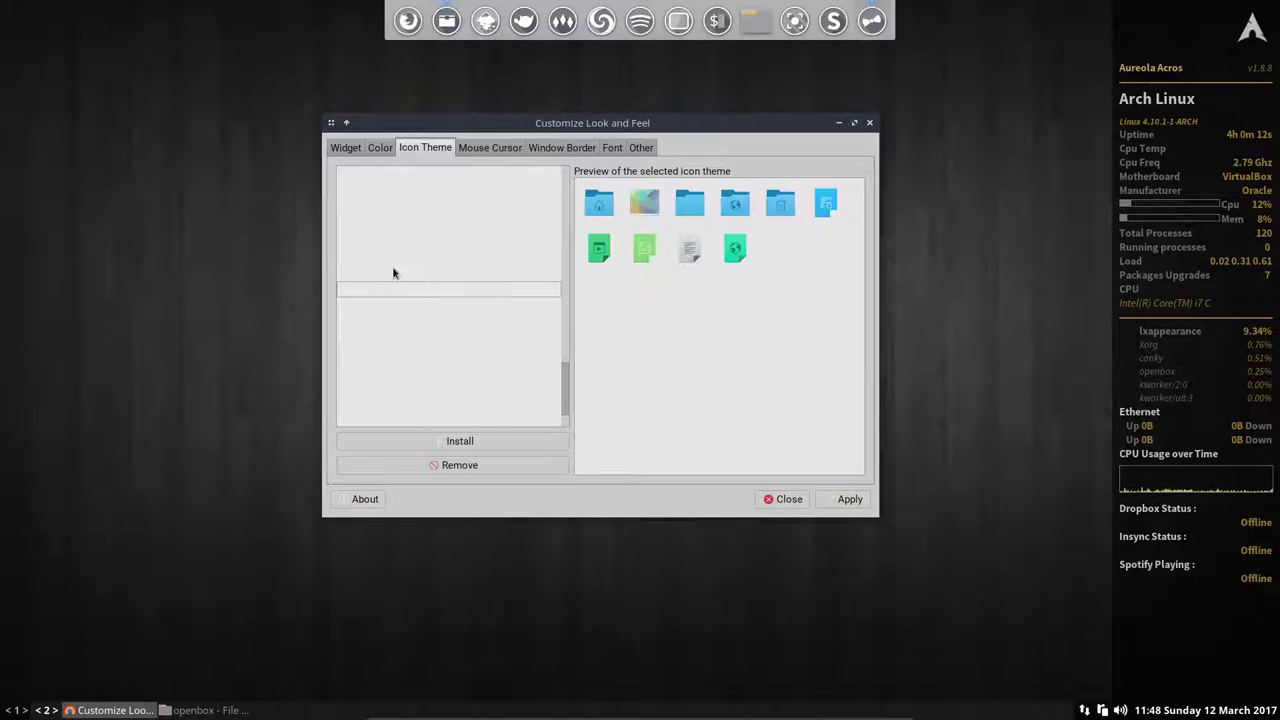
key(Down)
key(Down)
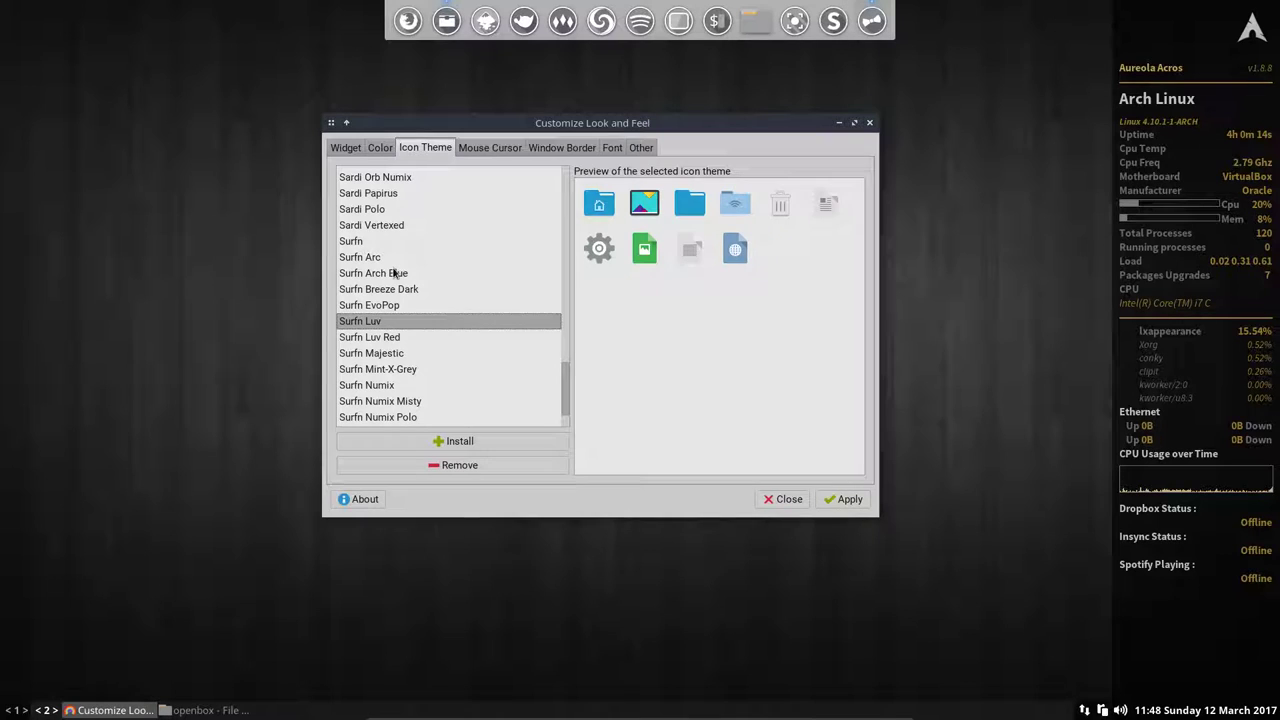
key(Down)
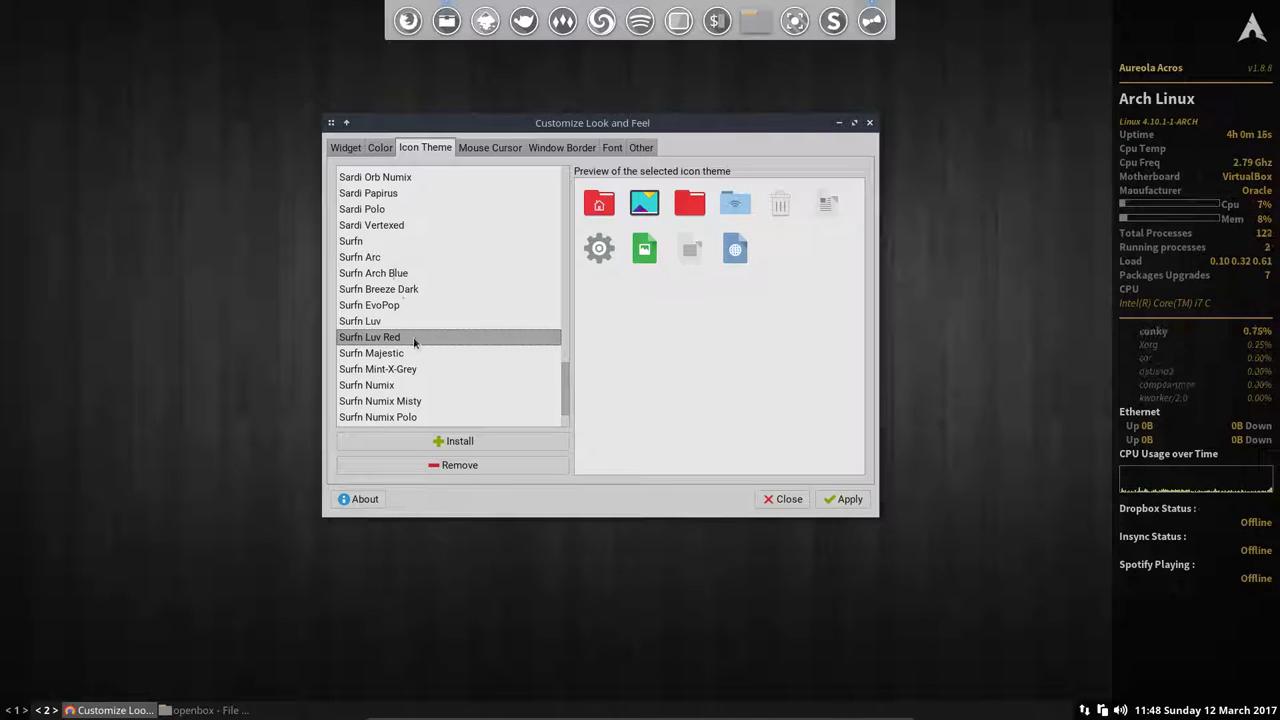
Browse the available icon themes back to the start of the list at Adwaita.
scroll(415, 343, down, 3)
scroll(415, 343, up, 5)
scroll(415, 343, up, 12)
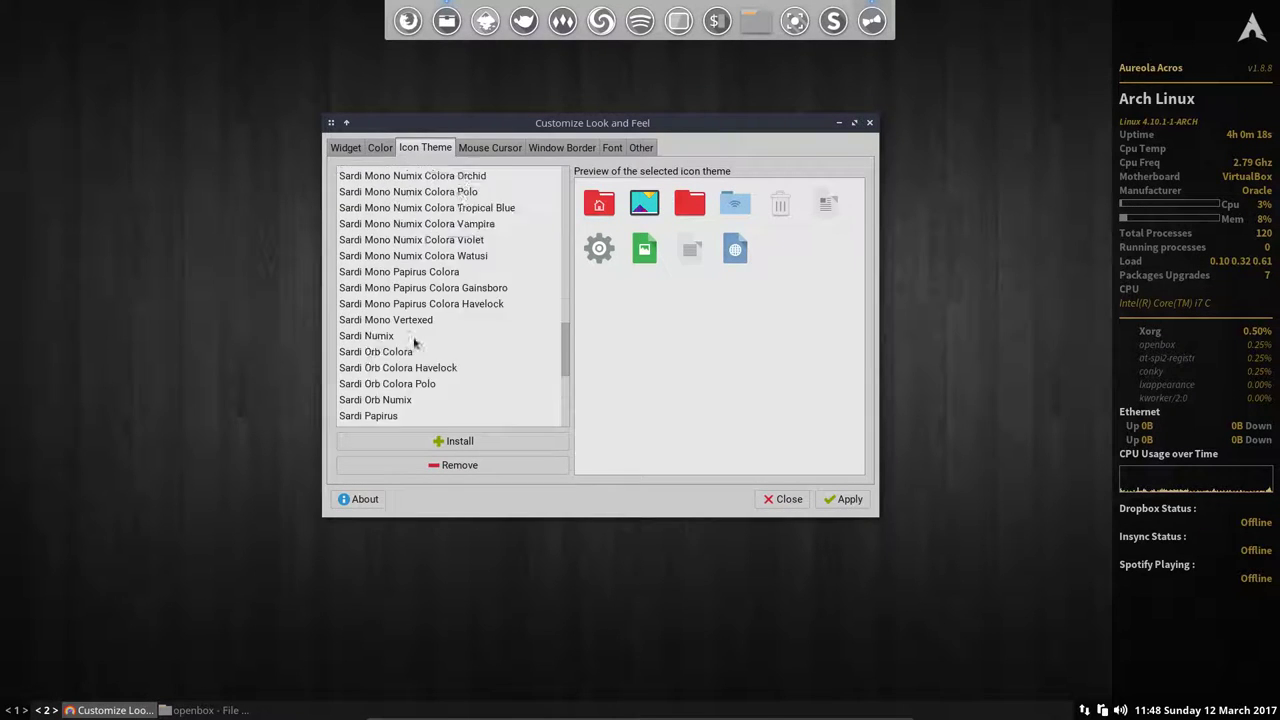
scroll(415, 343, up, 12)
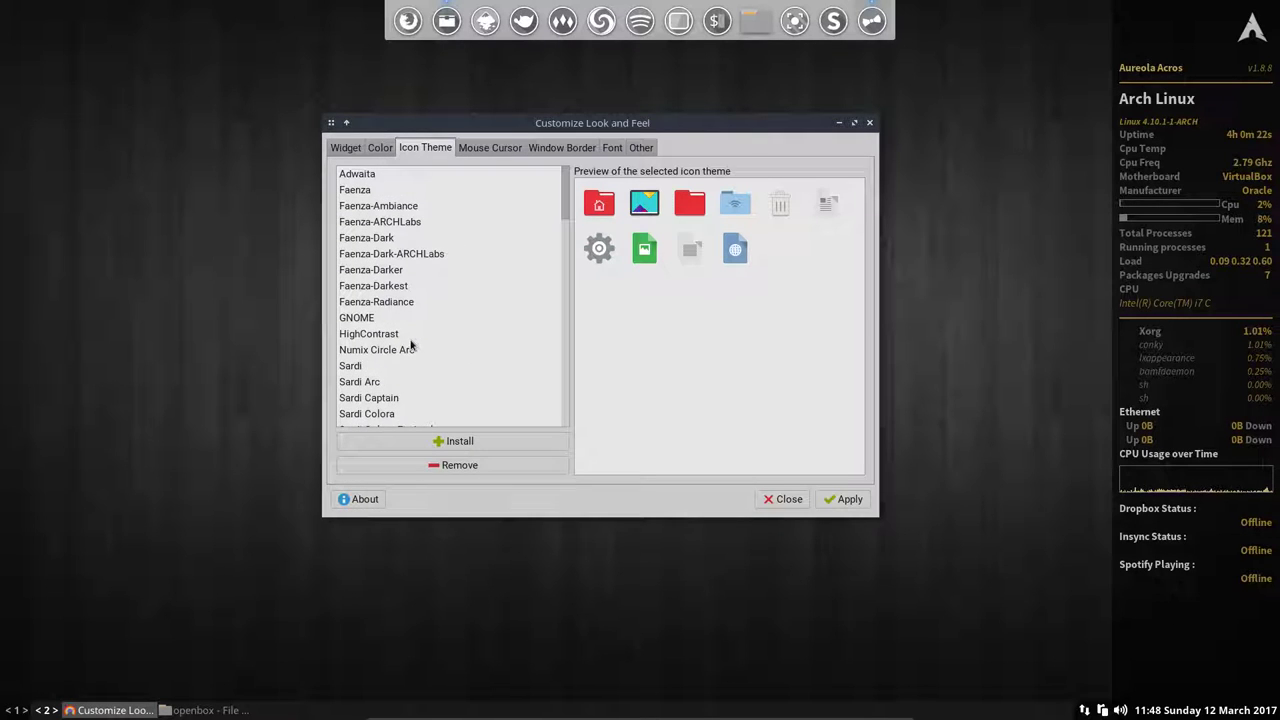
Preview the Numix Circle Arc icon theme and the darker Faenza variants up to Faenza-Dark, returning to Faenza-Dark-ARCHLabs.
click(398, 351)
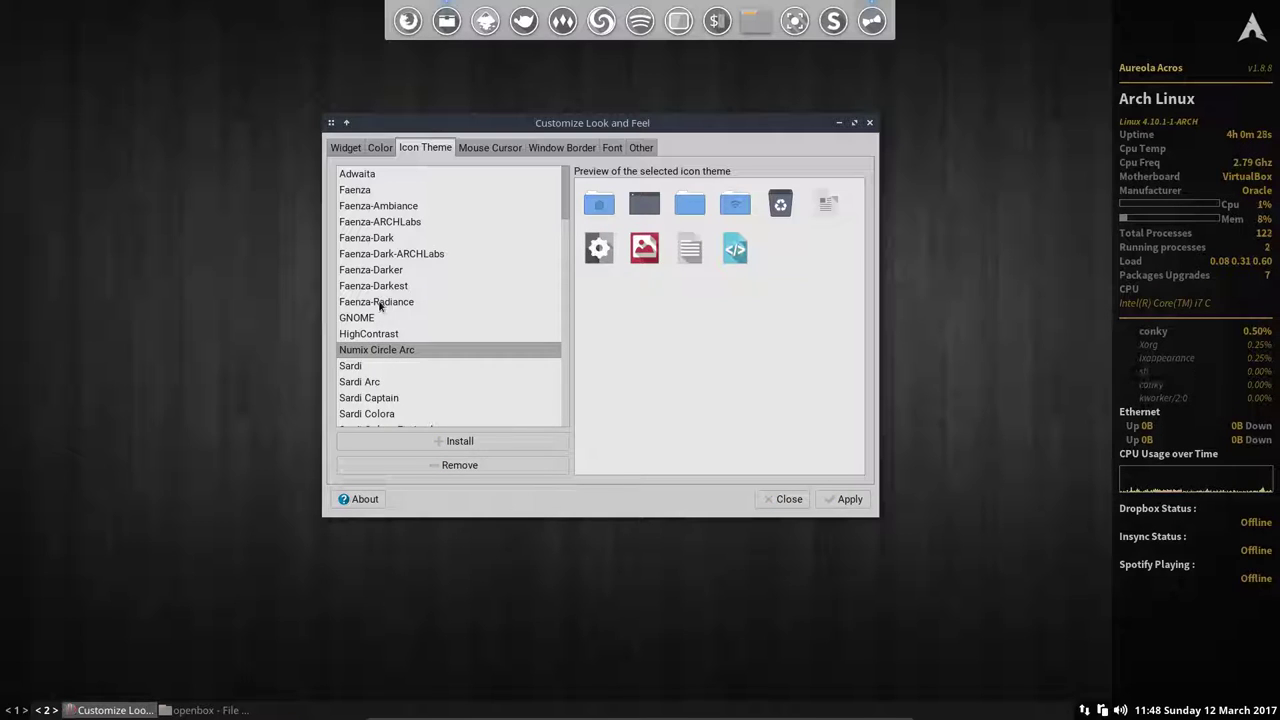
click(380, 306)
key(Up)
key(Up)
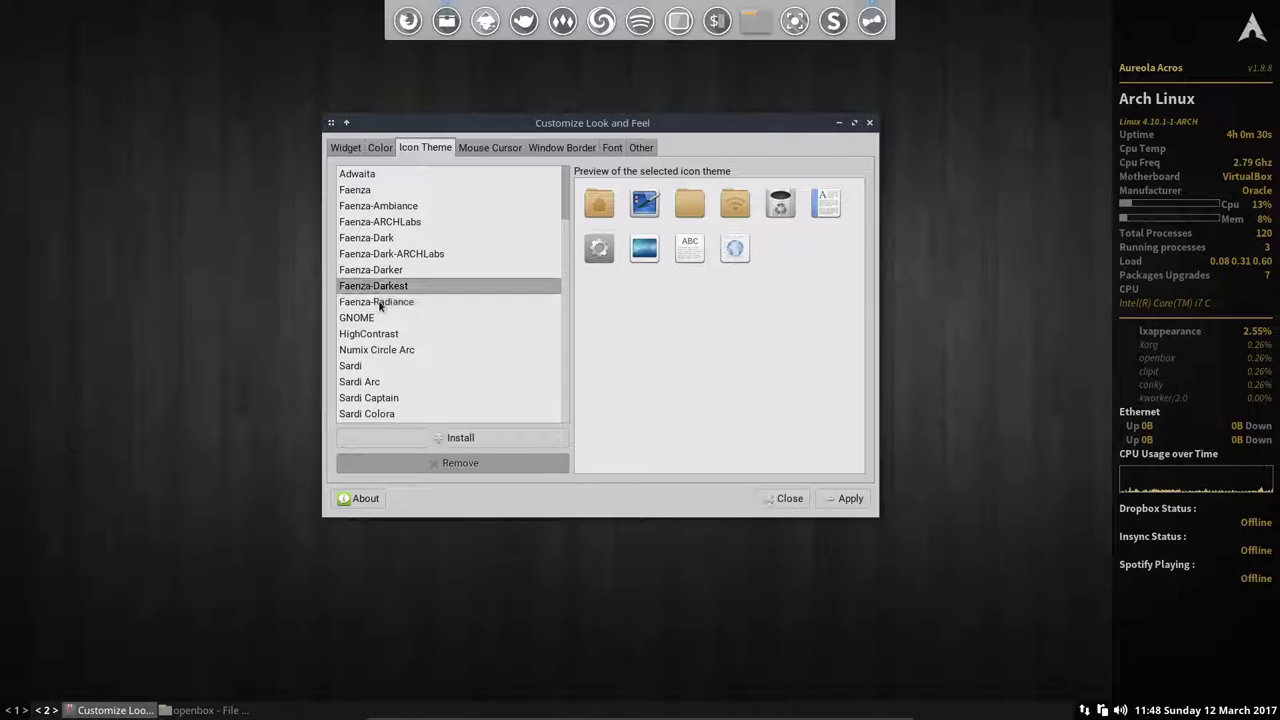
key(Up)
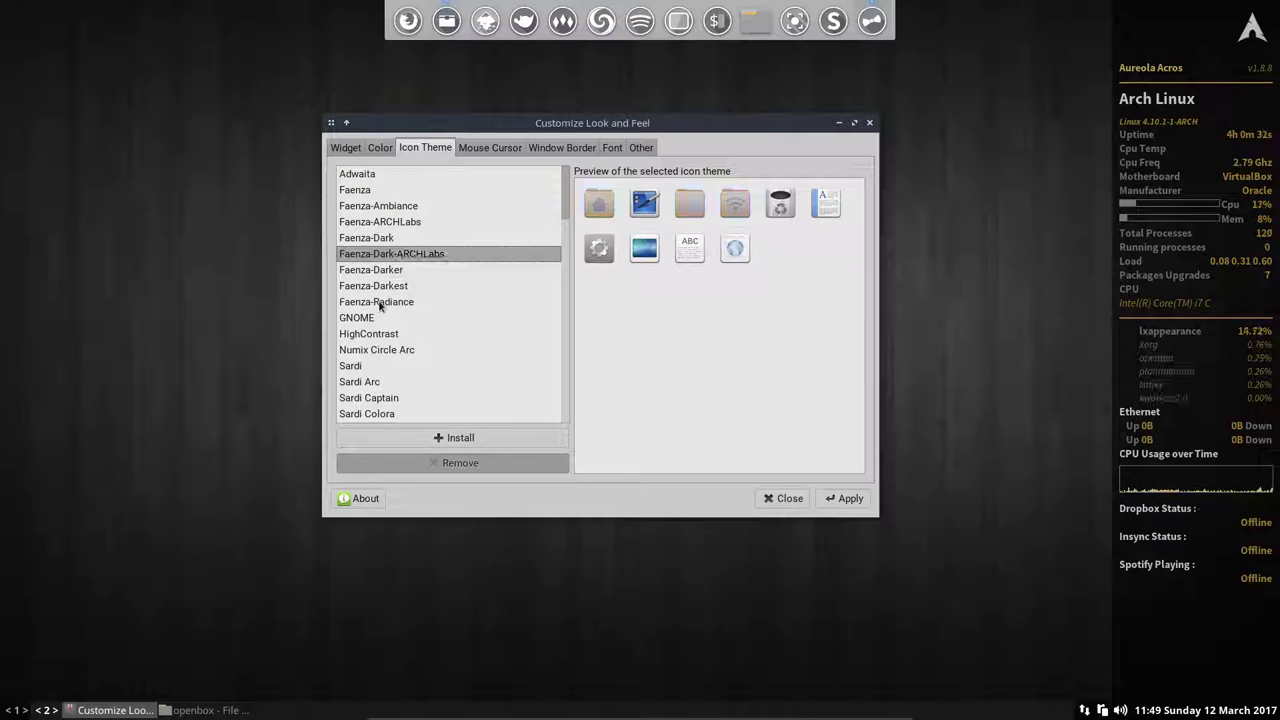
key(Up)
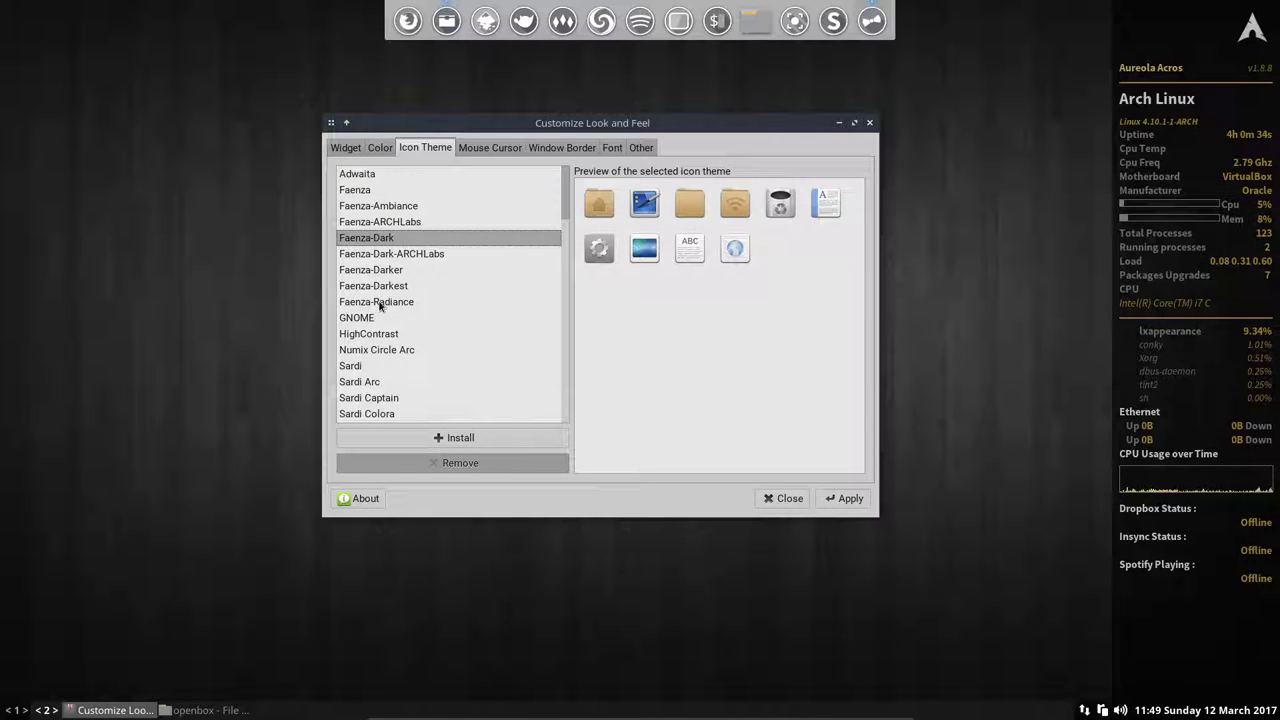
key(Down)
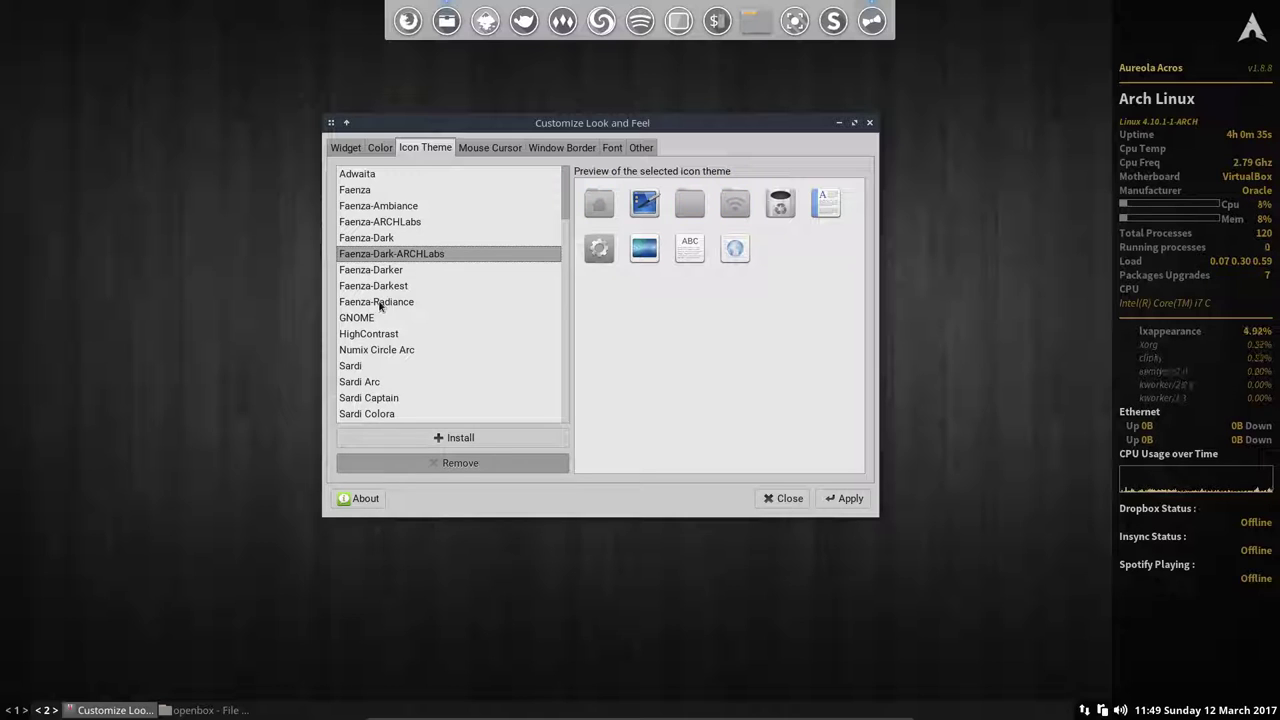
Preview the remaining icon themes at the start of the list, comparing Faenza-Ambiance, Faenza-ARCHLabs and Adwaita.
key(Up)
key(Up)
key(Up)
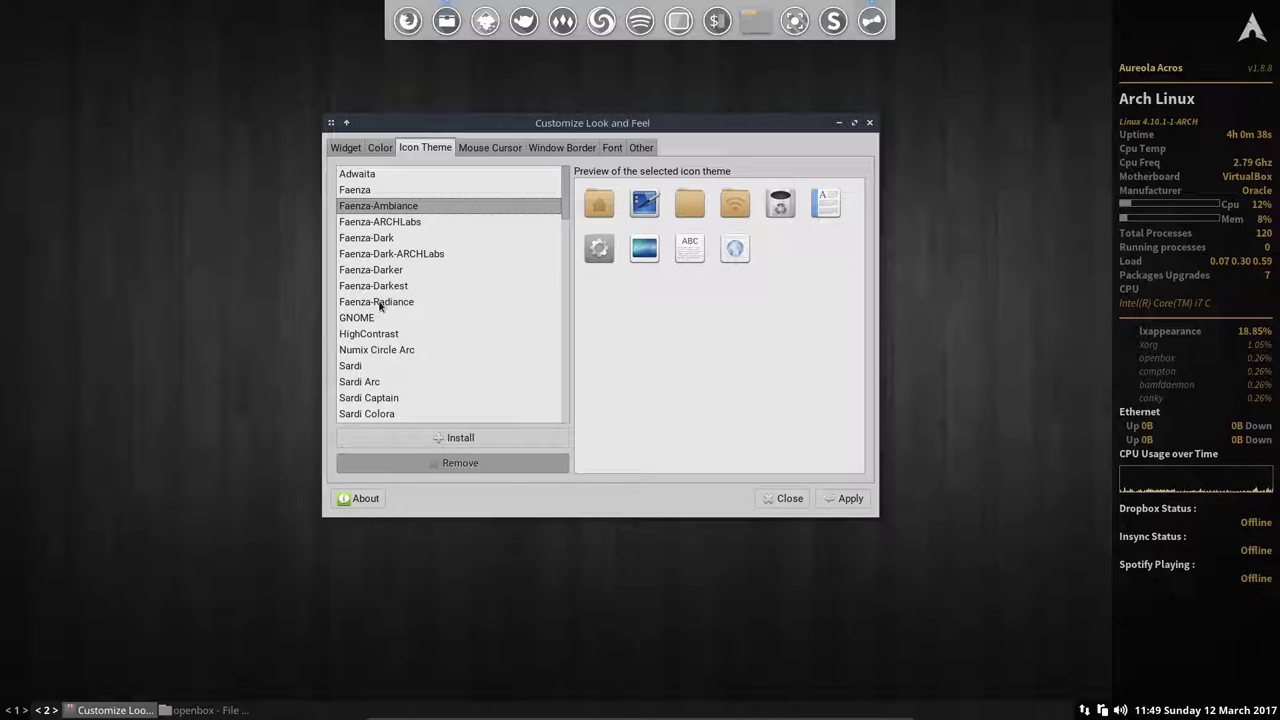
key(Down)
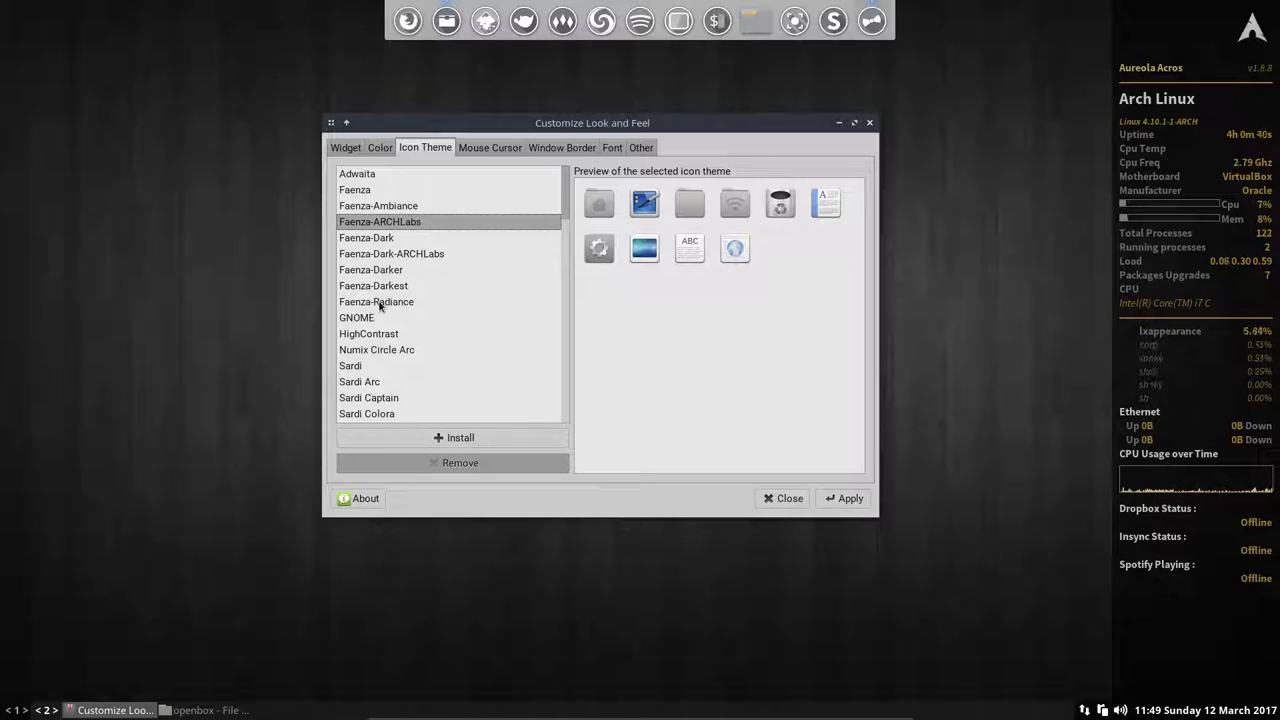
key(Up)
key(Up)
key(Up)
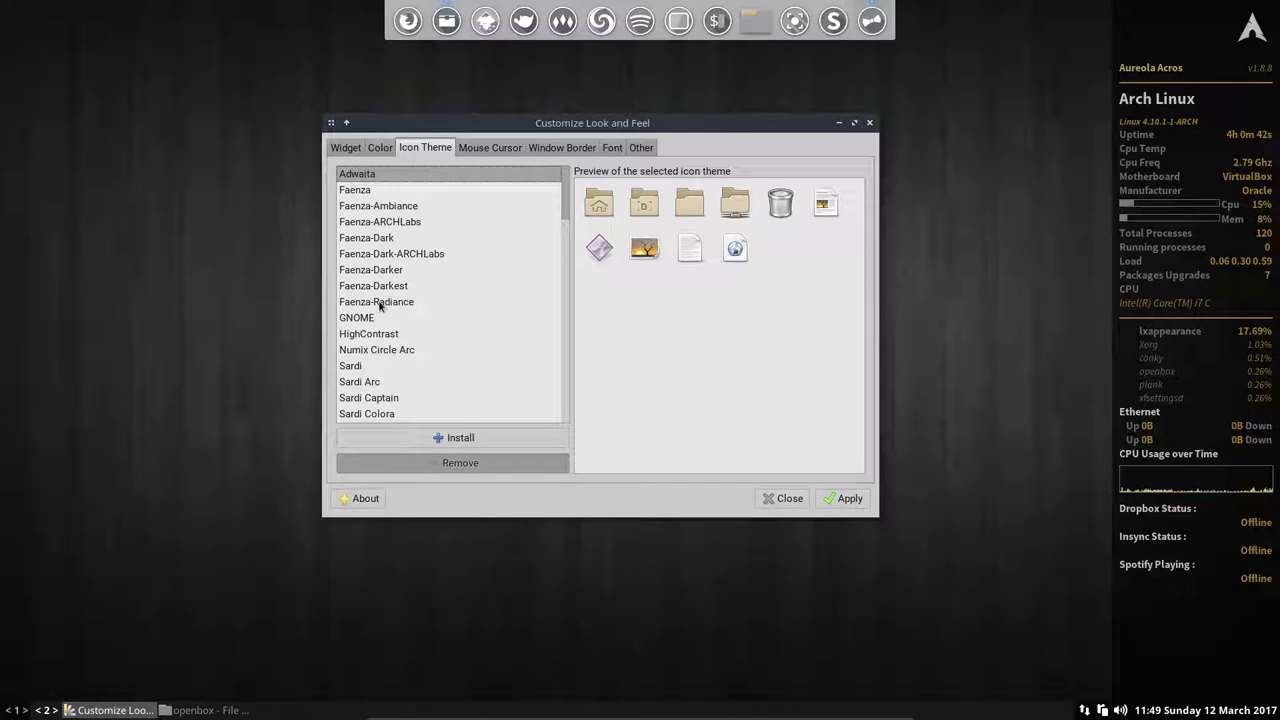
Apply the Faenza-ARCHLabs icon theme to the desktop.
key(Down)
key(Down)
key(Down)
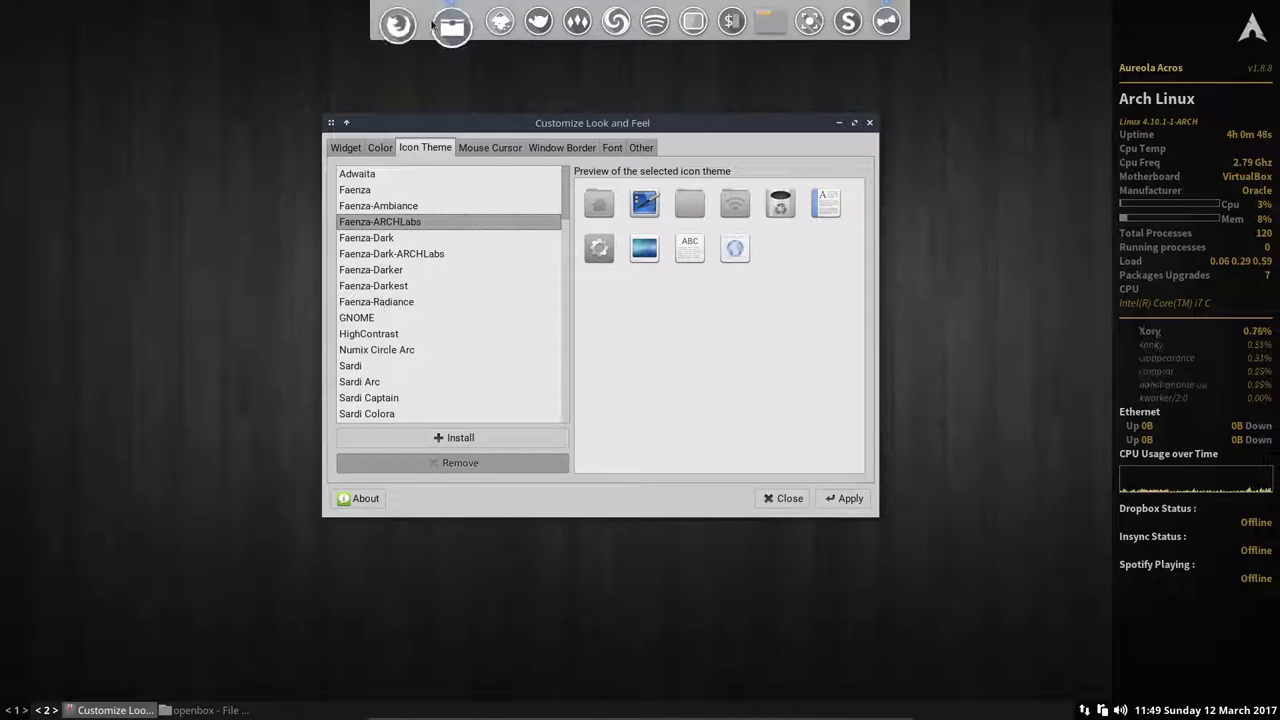
click(851, 499)
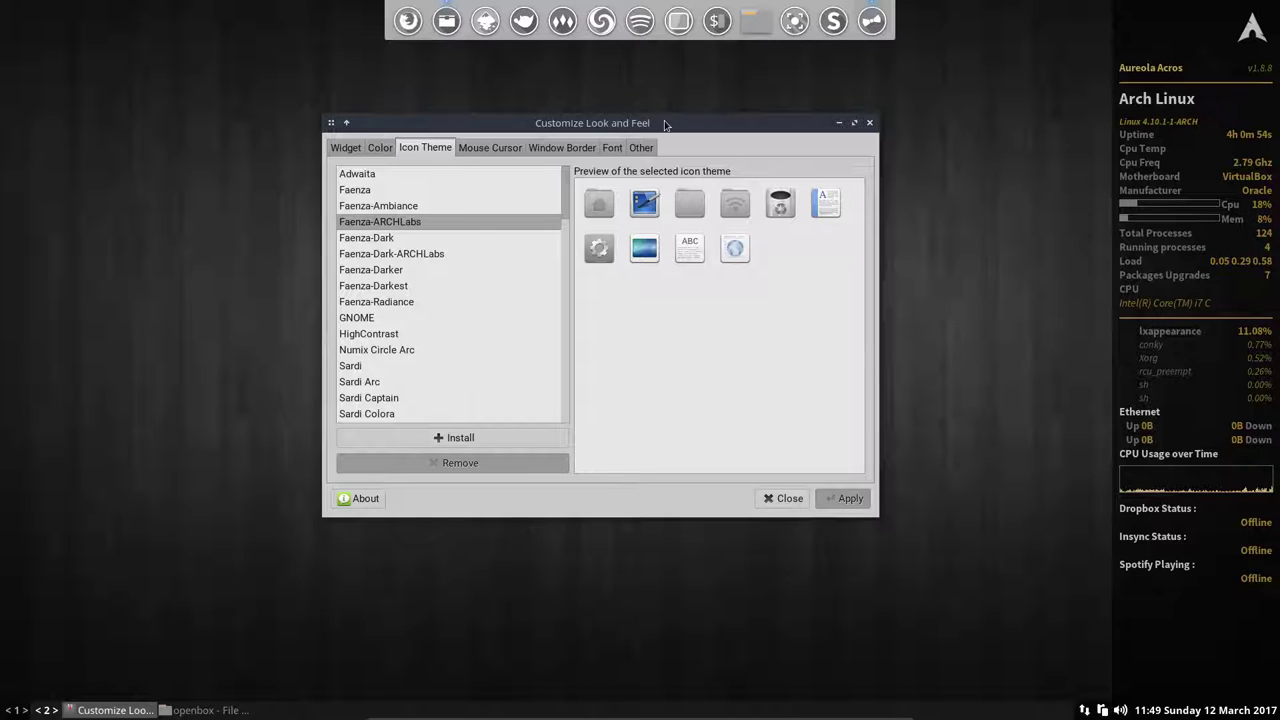
Bring up the openbox folder's file manager window beside the appearance settings and deselect the autostart file.
drag(665, 124, 883, 157)
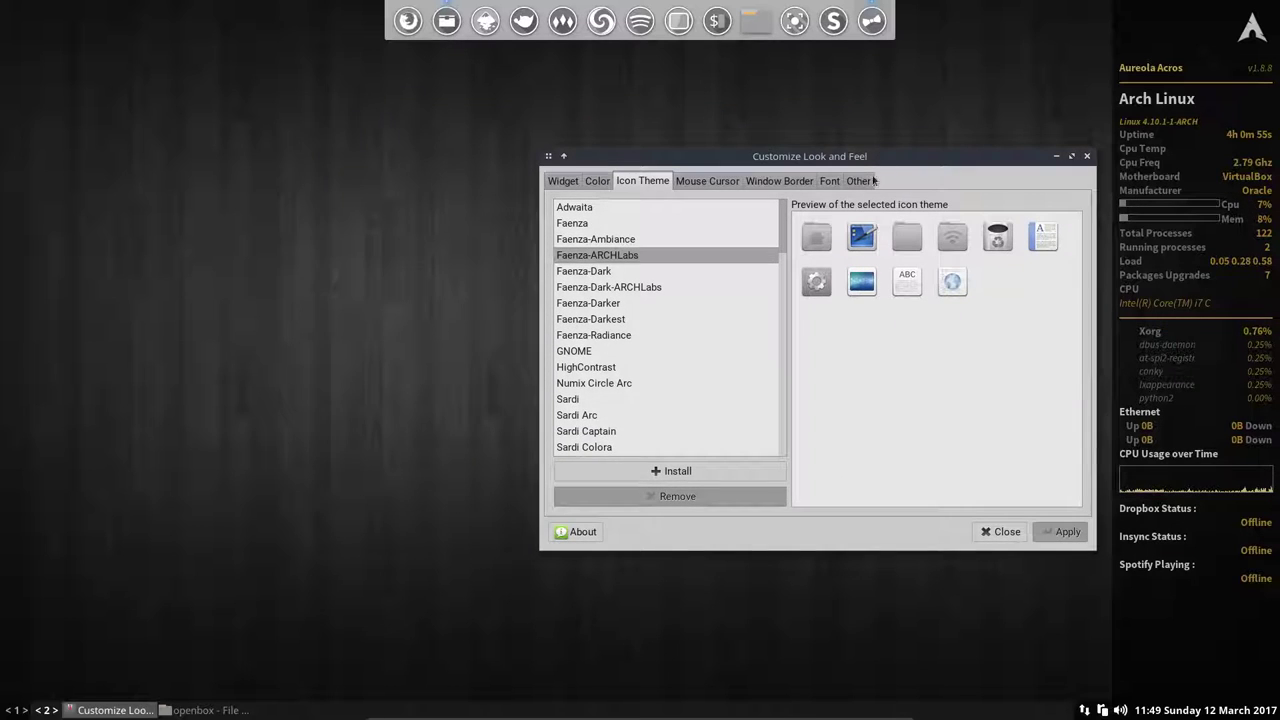
click(447, 28)
drag(910, 114, 405, 96)
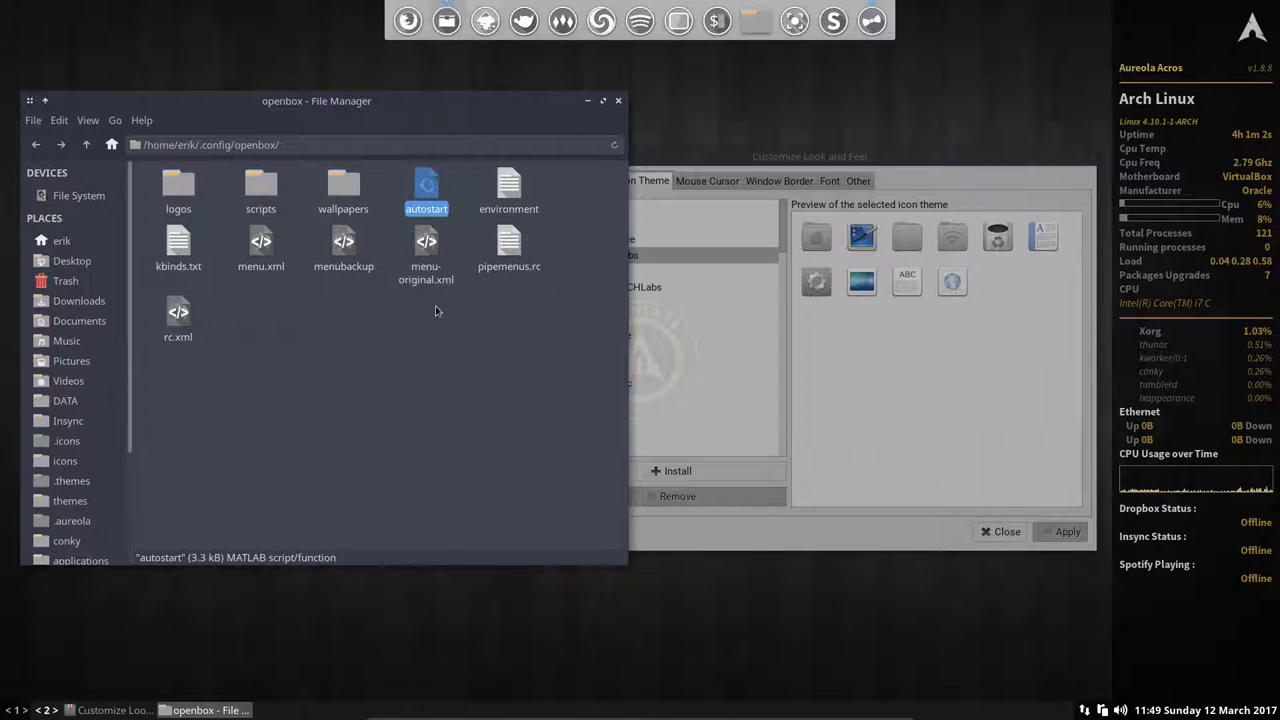
click(438, 377)
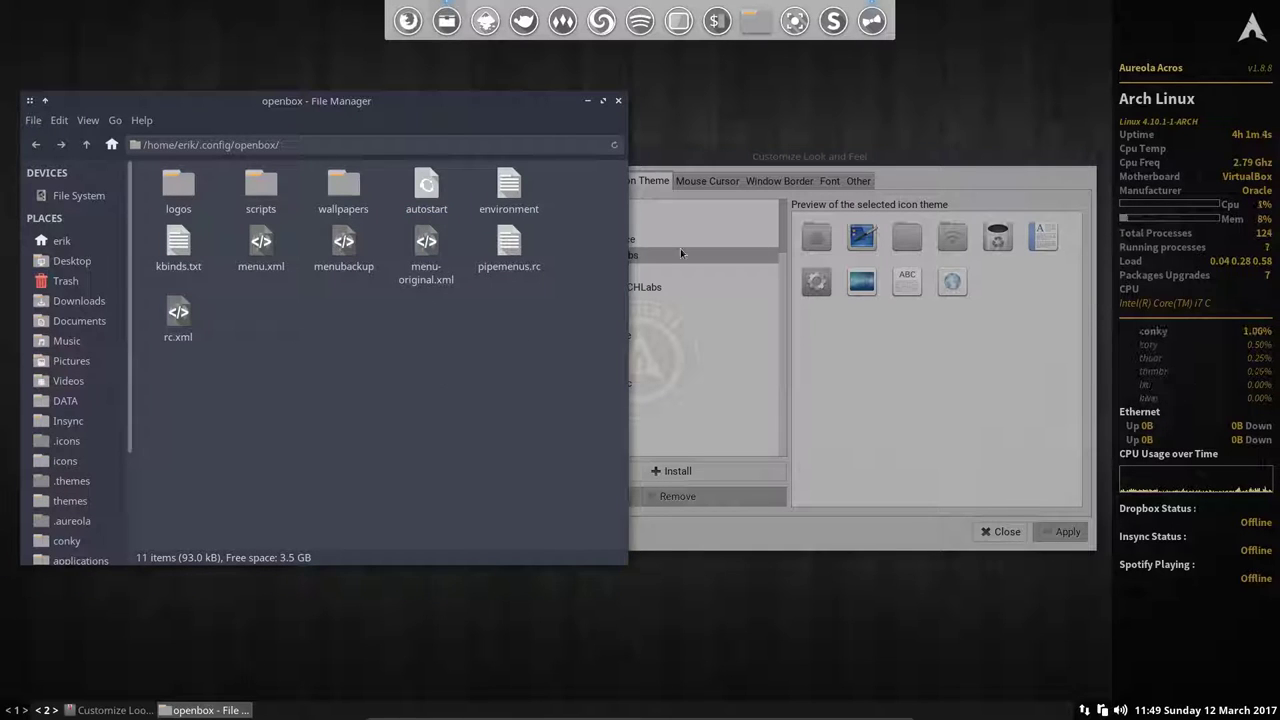
Move the appearance settings window clear of the file manager, show its widget themes and return focus to the openbox folder.
drag(899, 157, 951, 257)
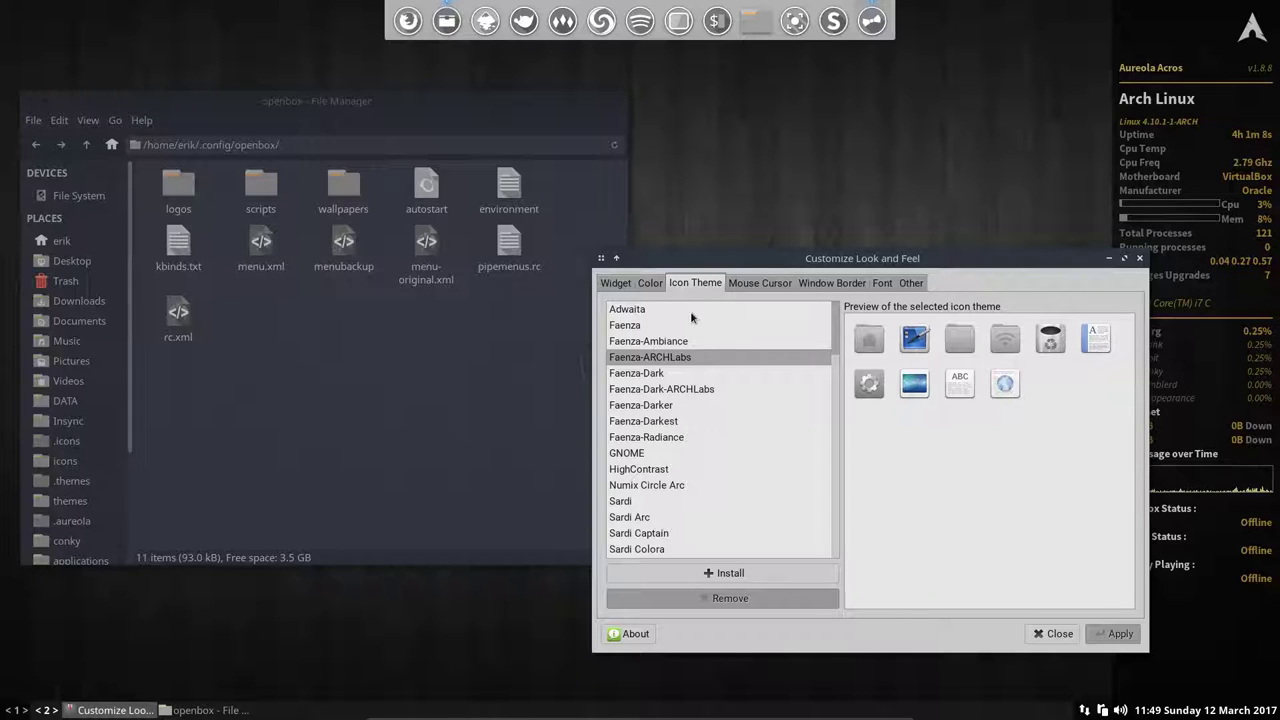
click(622, 288)
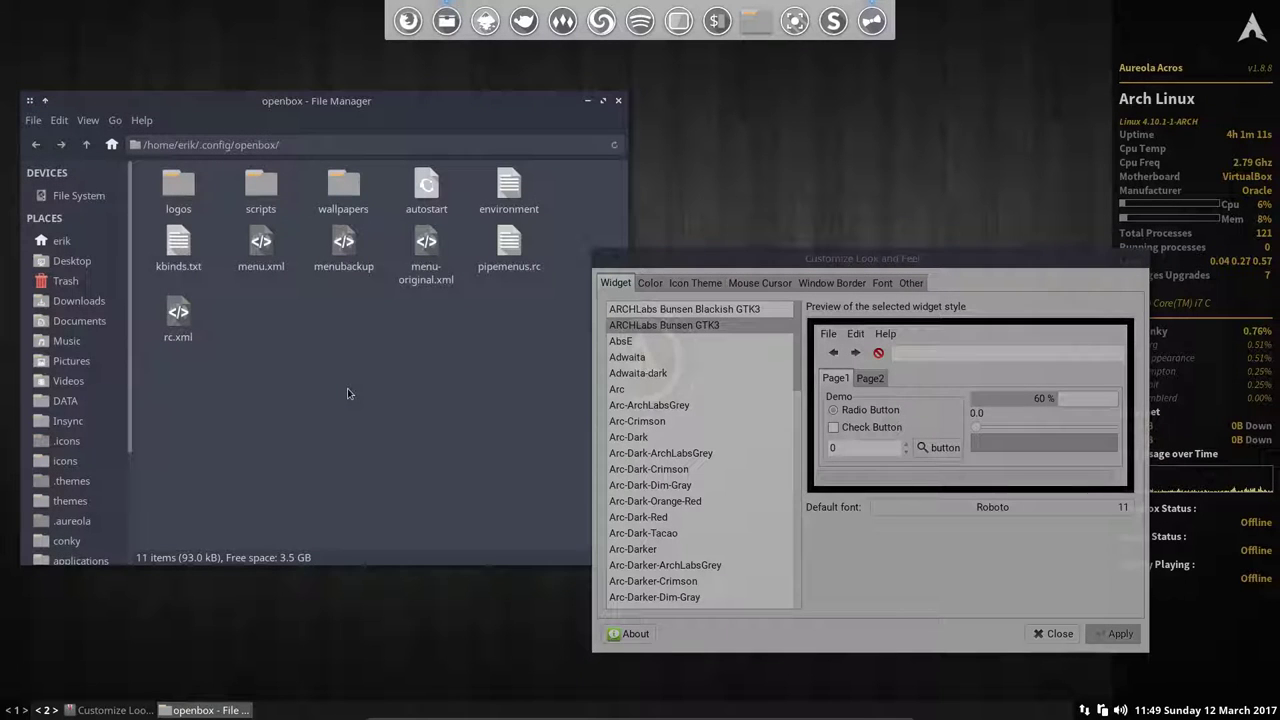
click(347, 393)
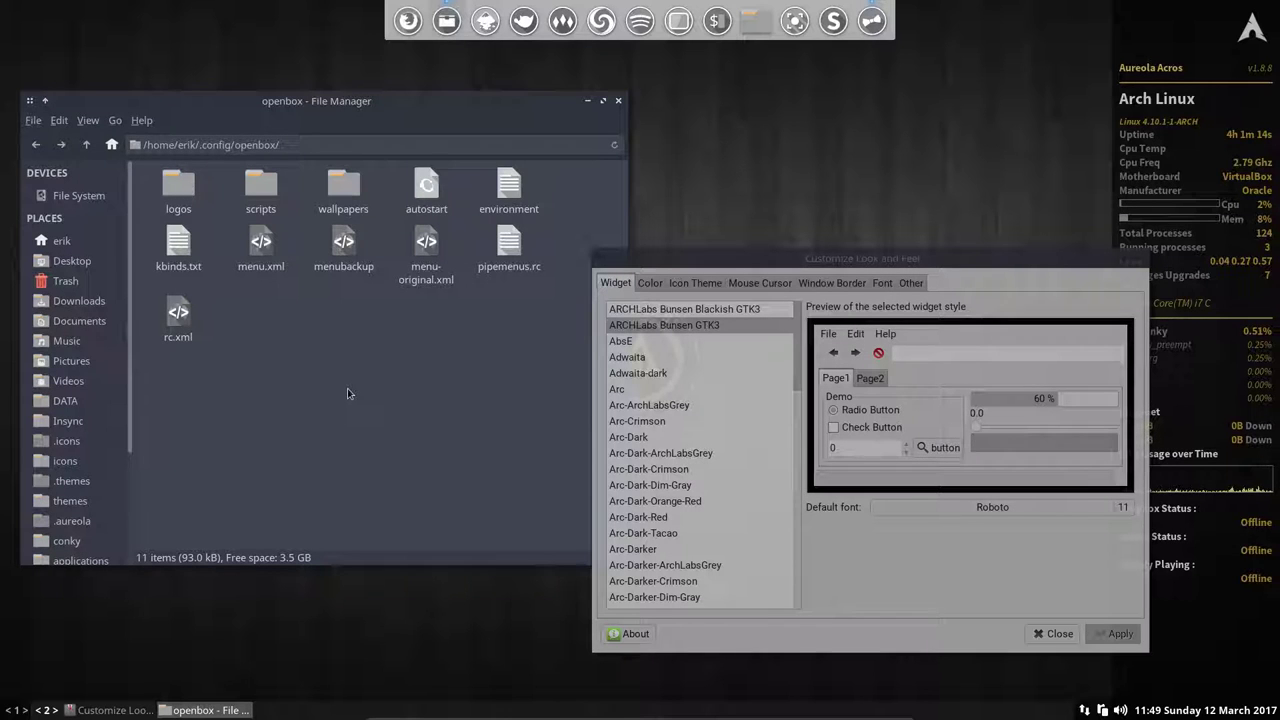
Open the Application Finder briefly, close it and launch pcmanfm through the run prompt.
key(alt+F3)
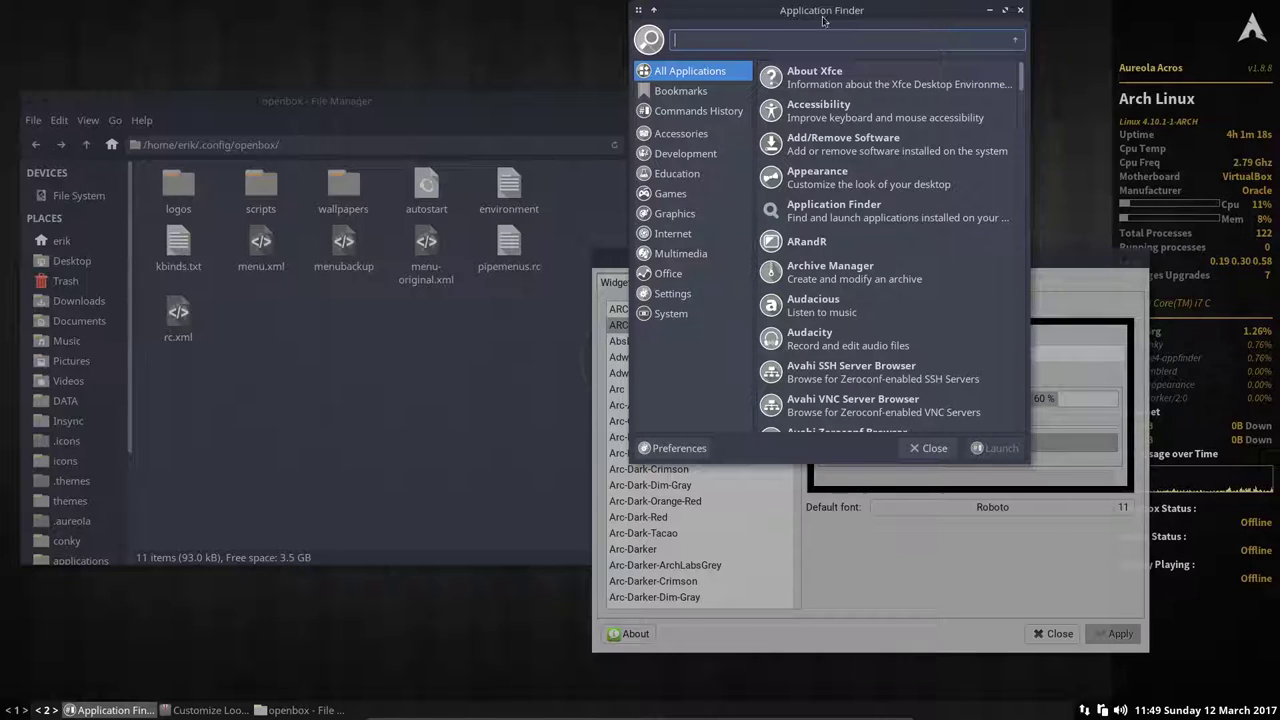
click(1020, 10)
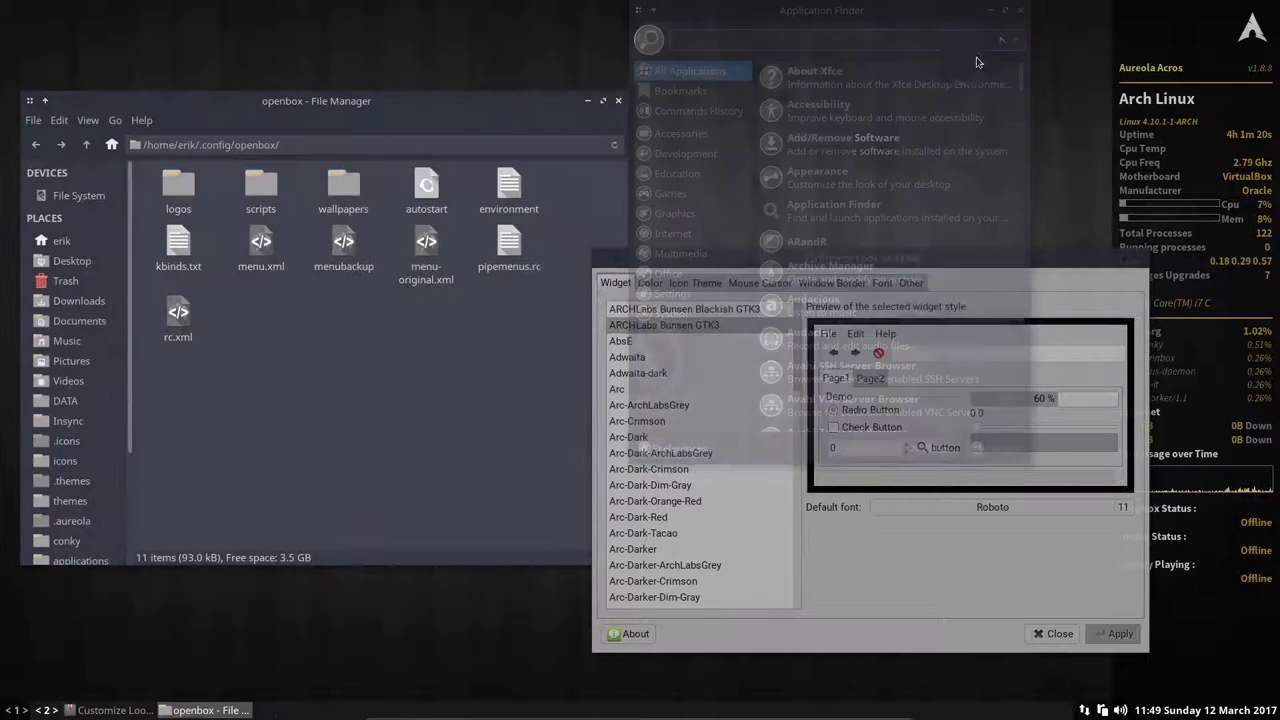
key(alt+F2)
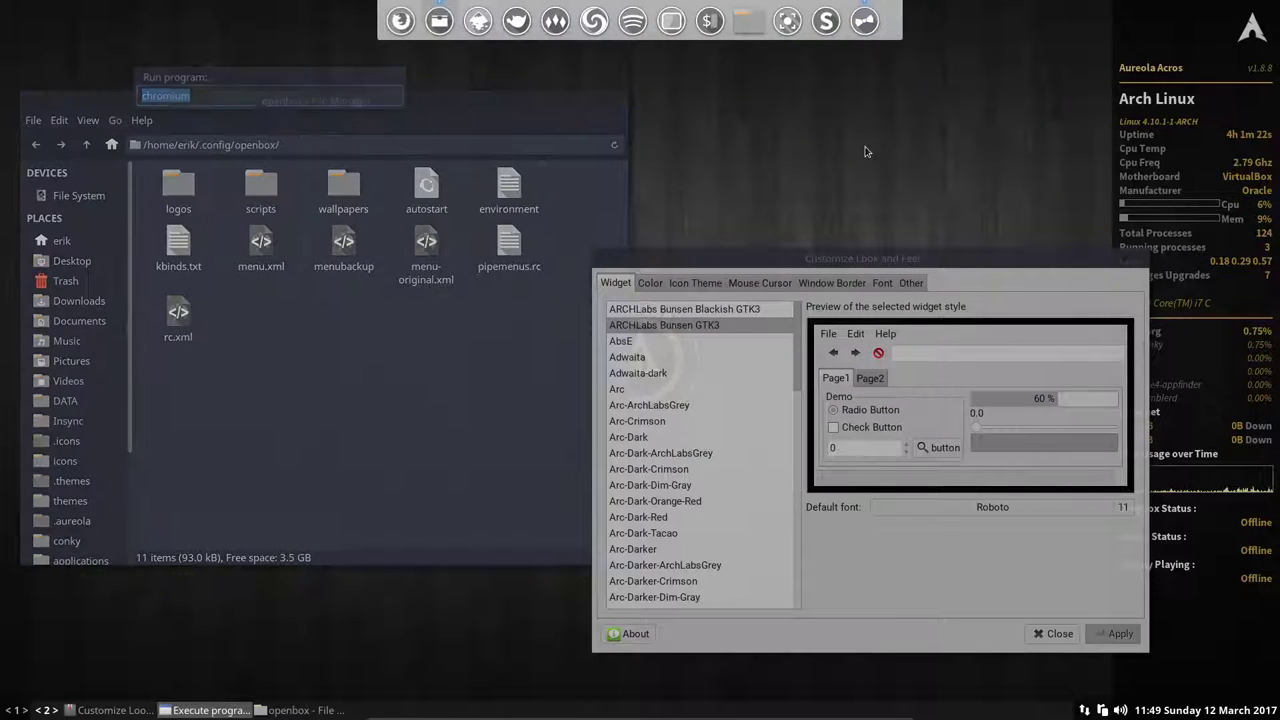
text(pcma)
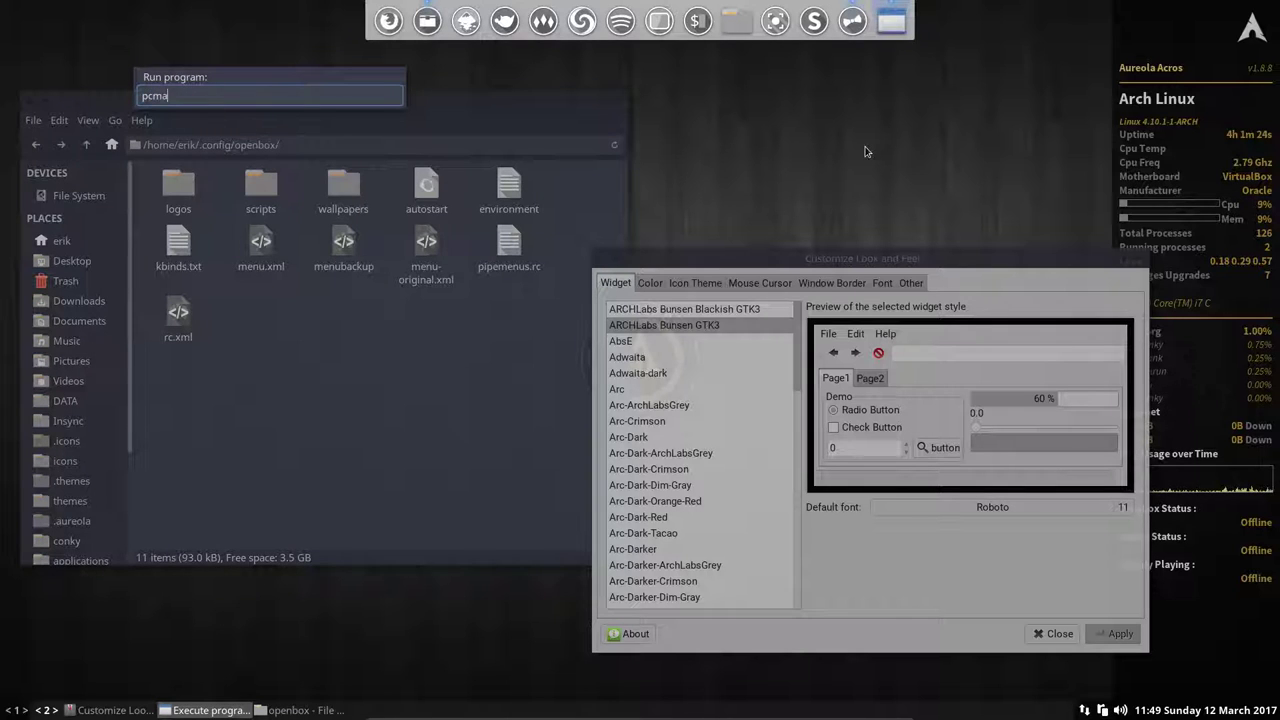
text(nfm)
key(Return)
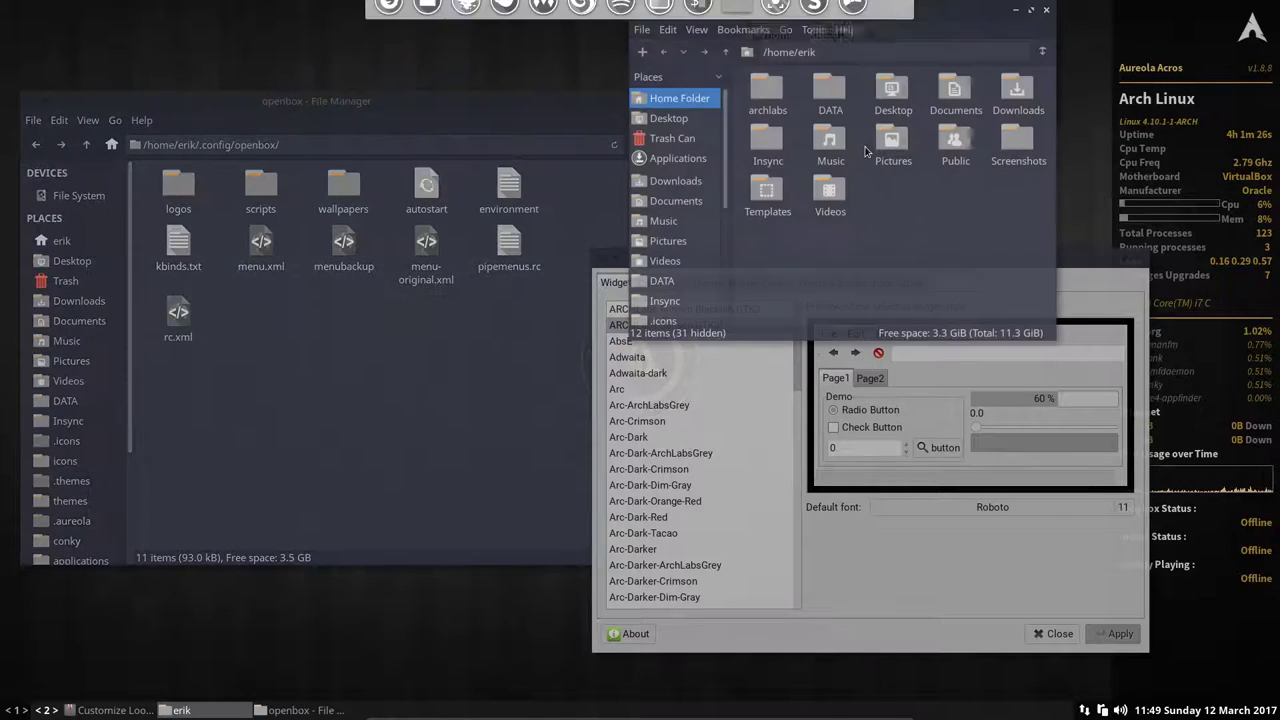
Arrange the home folder window below the openbox file manager window and bring the home folder to the front.
drag(934, 13, 356, 347)
click(347, 100)
drag(347, 92, 355, 37)
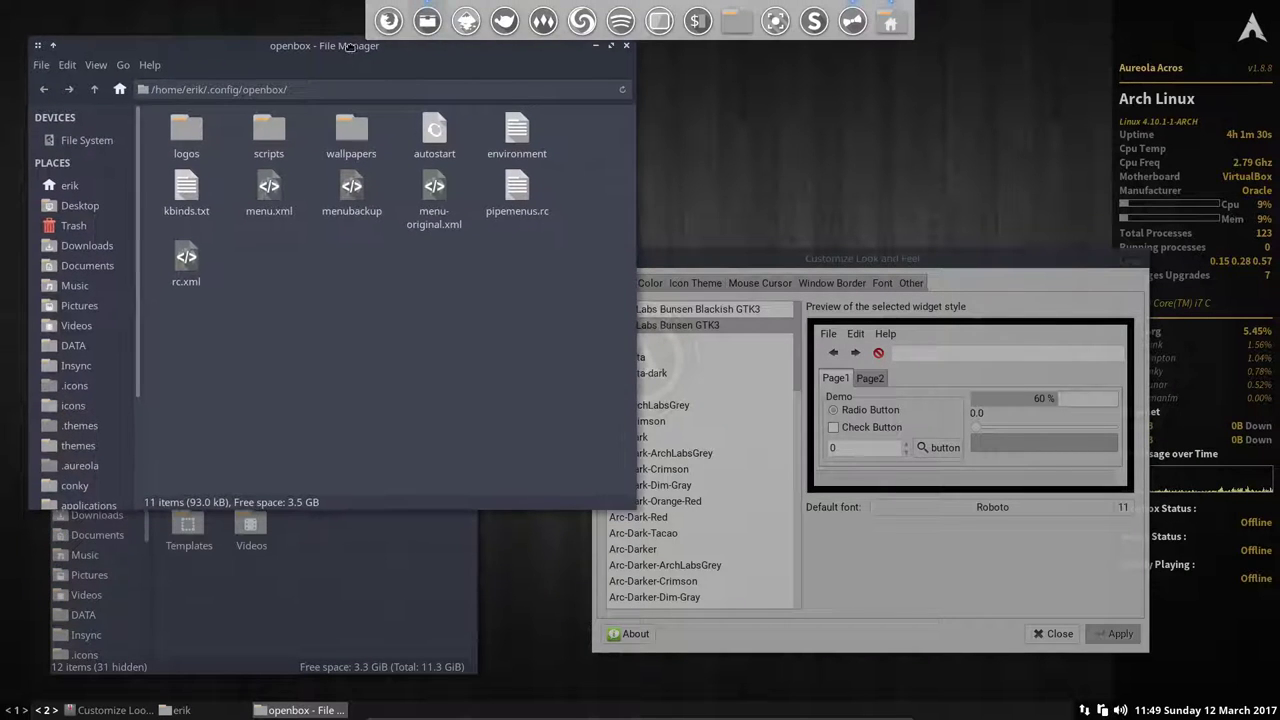
click(330, 595)
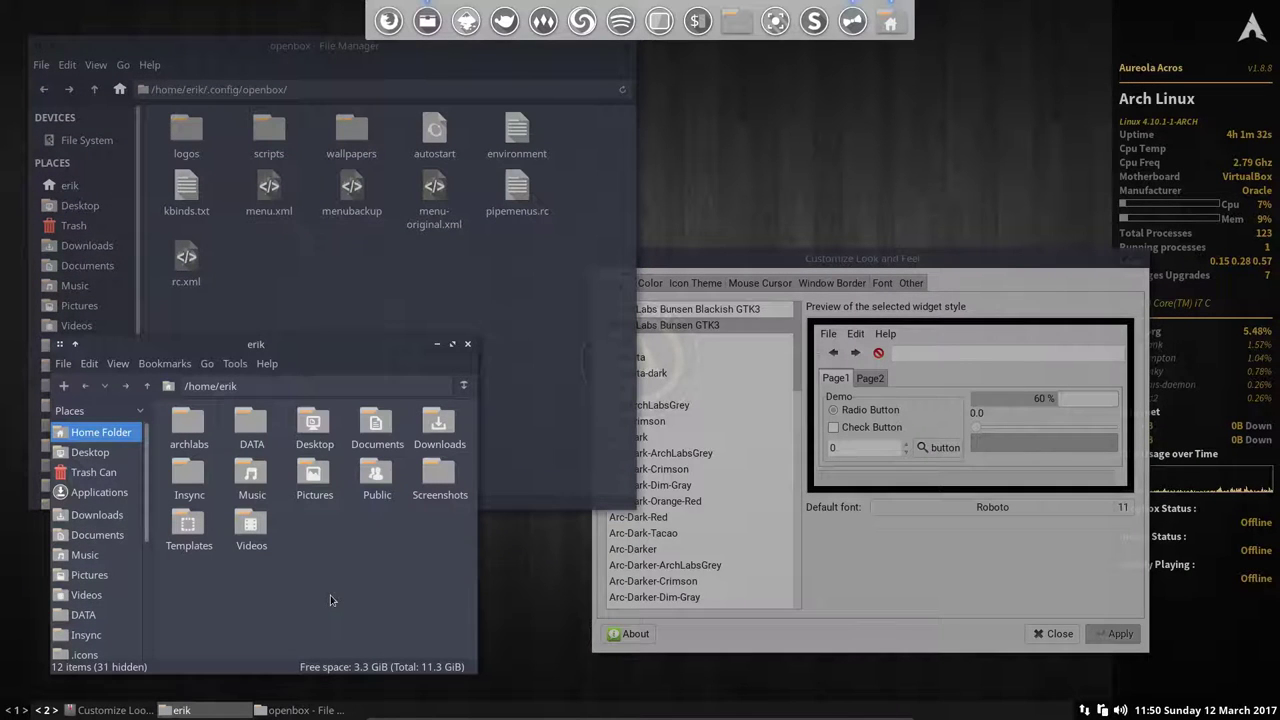
Return to the appearance settings, review the icon theme and select the Breeze Snow mouse cursor theme.
click(890, 268)
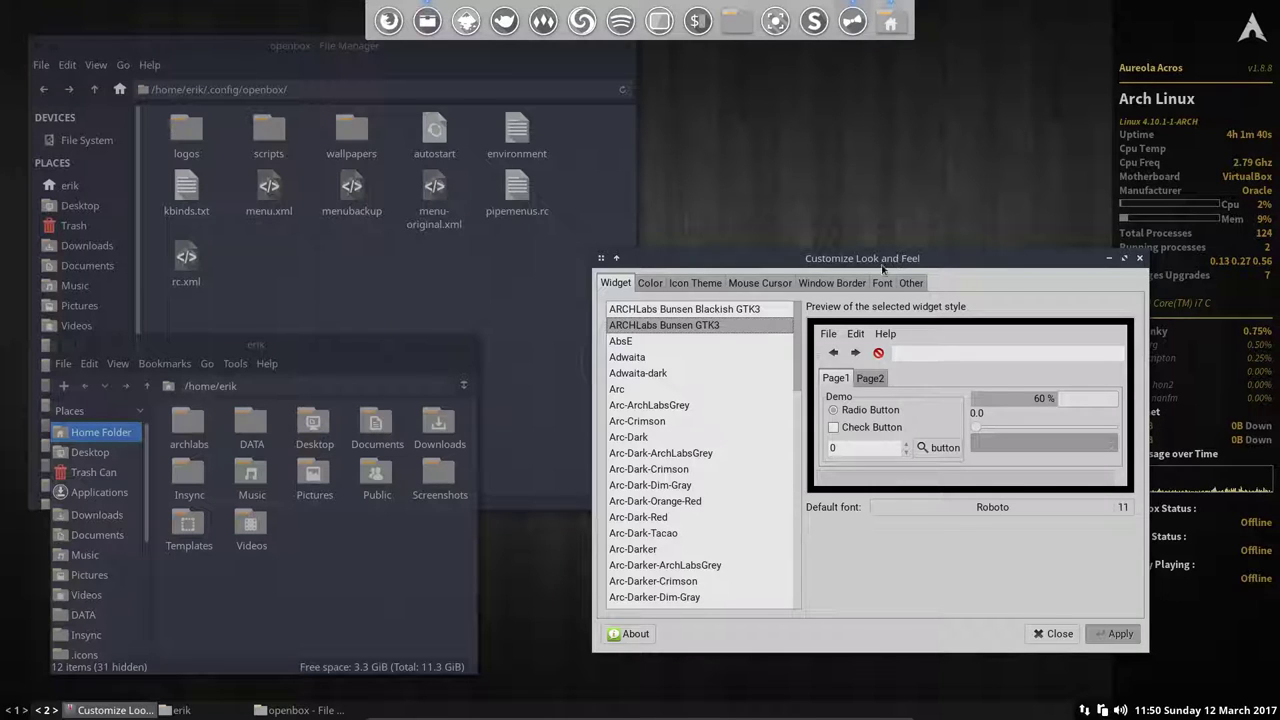
click(656, 285)
click(694, 283)
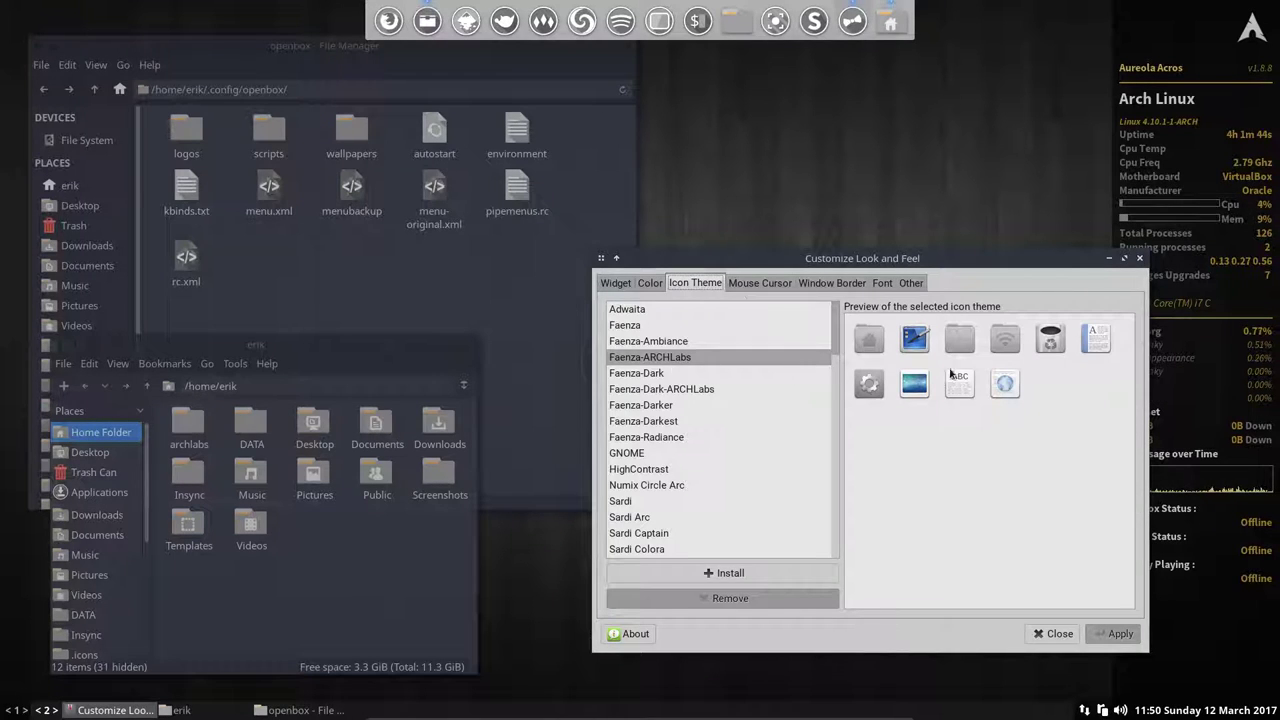
click(762, 283)
click(638, 326)
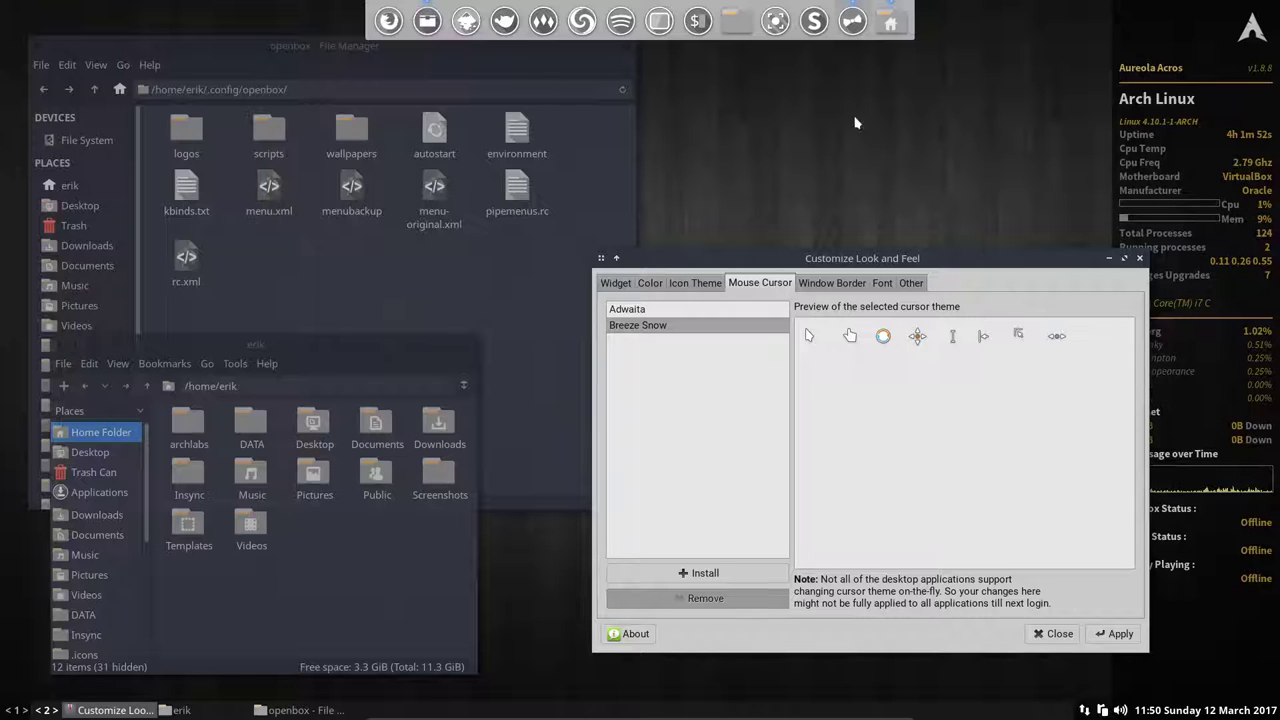
Compare the window border theme with the selected widget theme and preview the Arc-Dark-ArchLabsGrey window border.
click(834, 284)
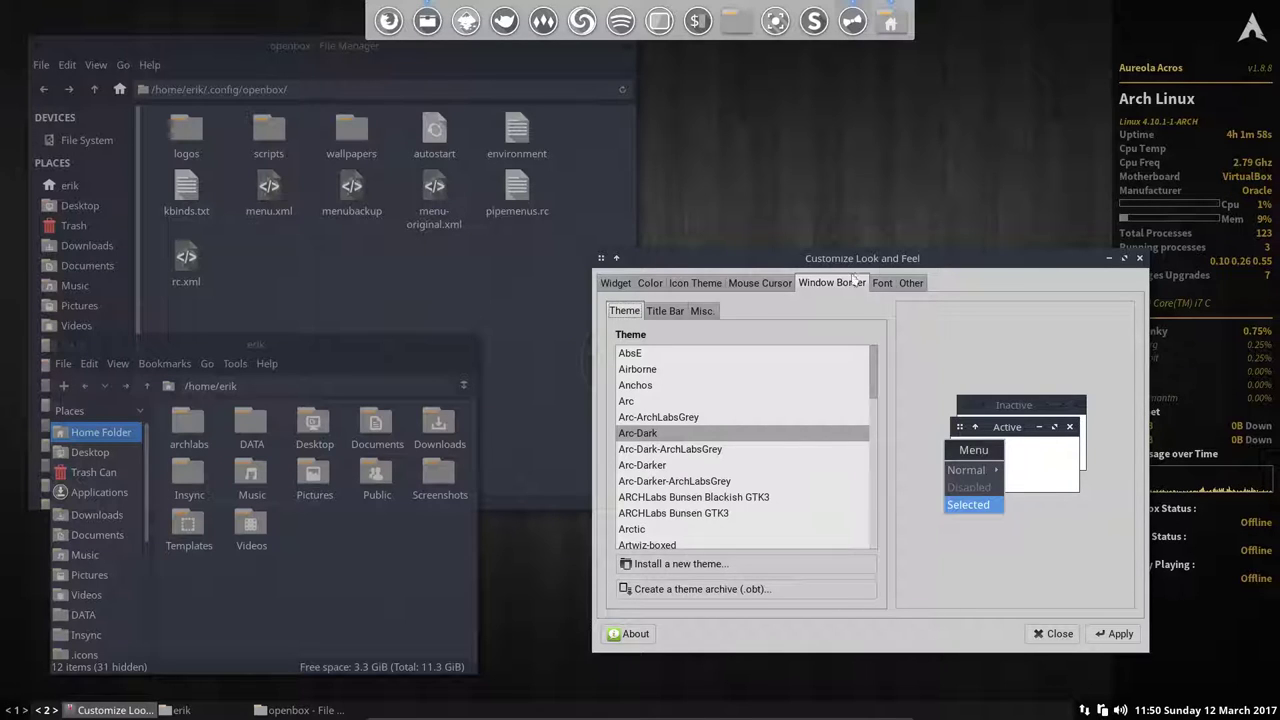
click(615, 283)
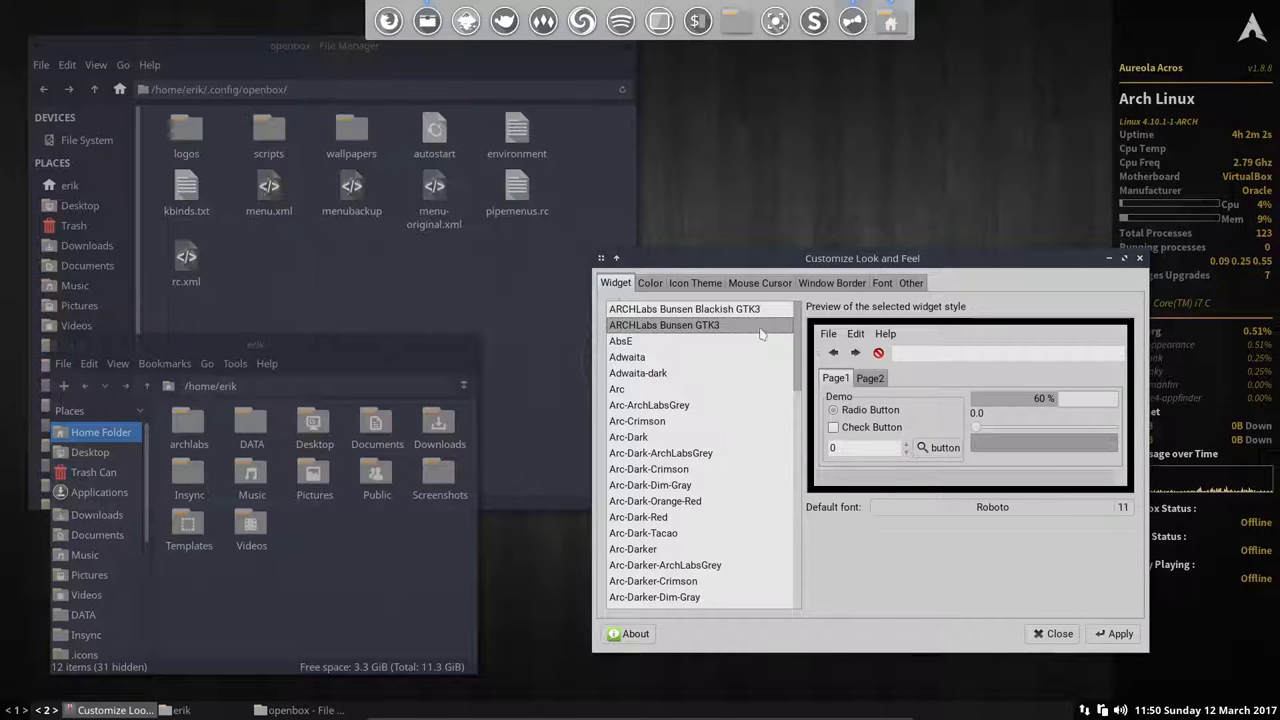
click(831, 283)
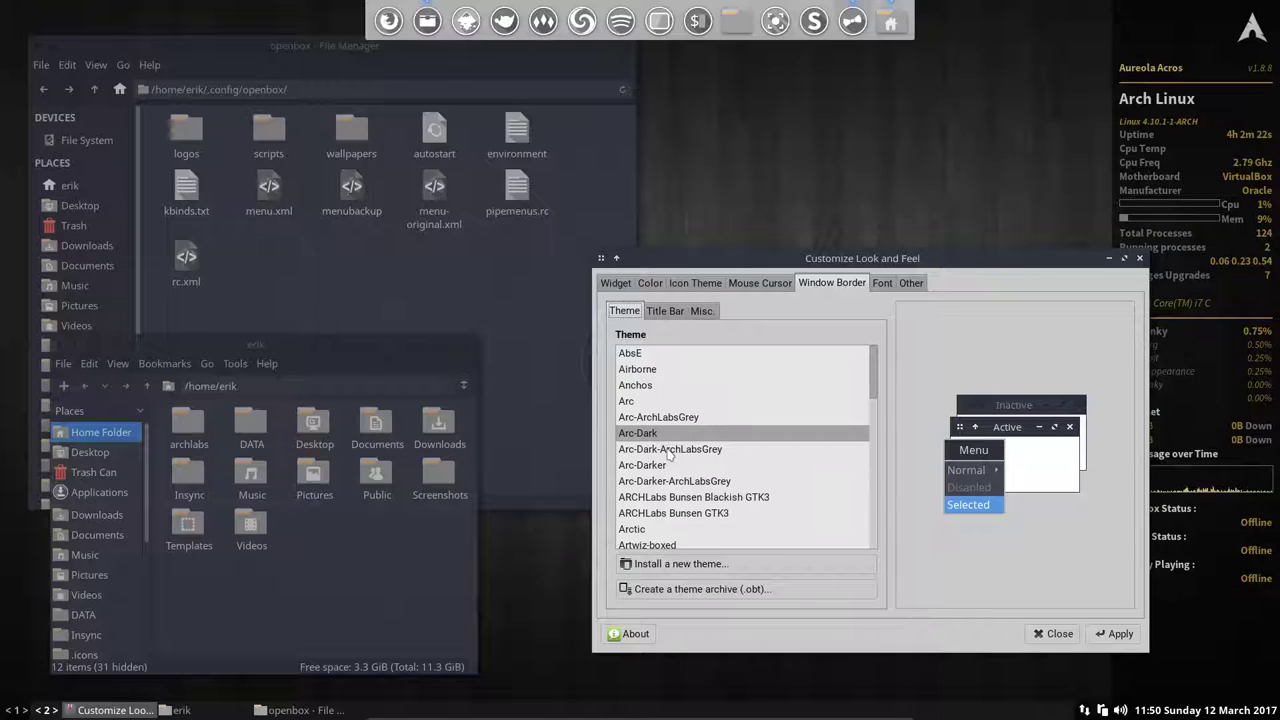
click(670, 450)
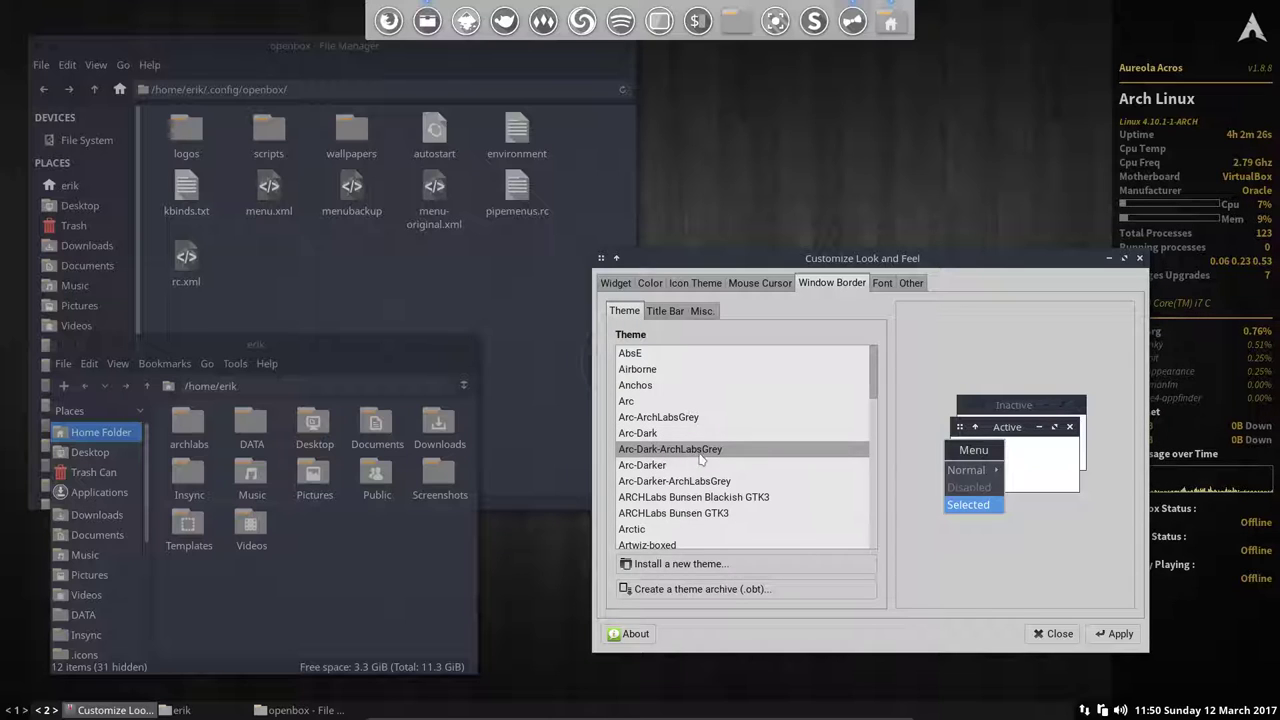
click(616, 283)
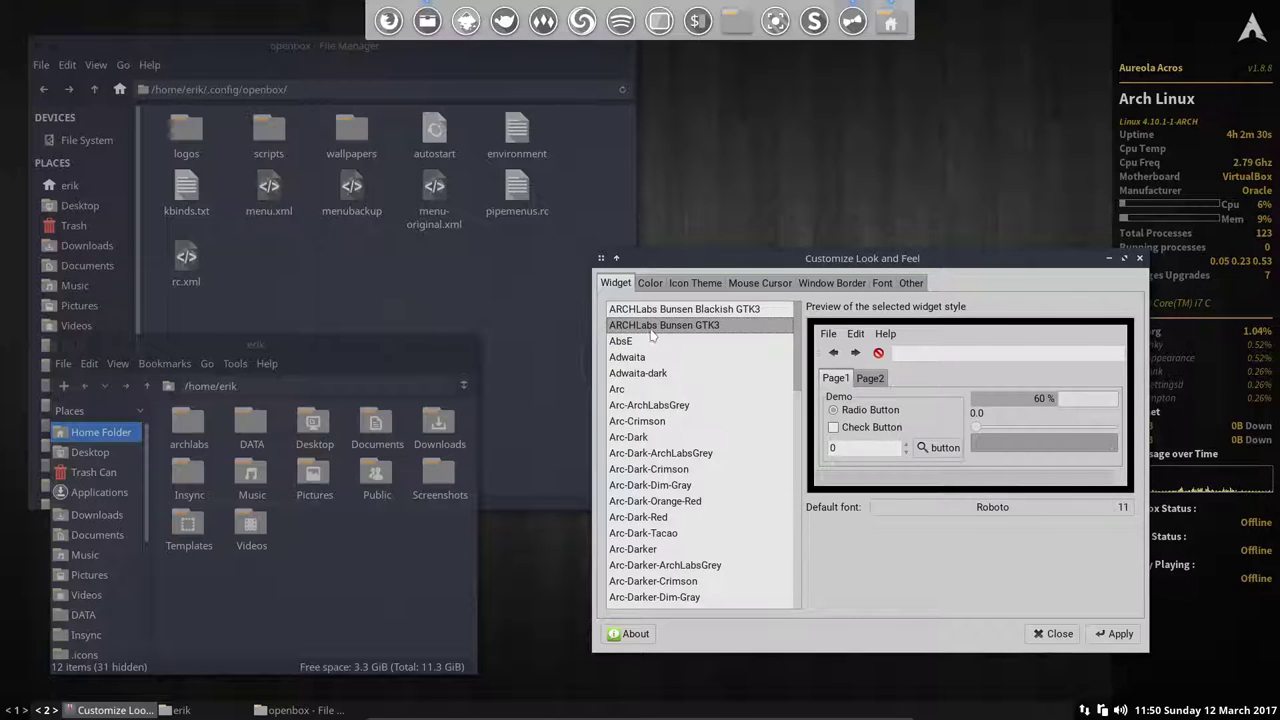
click(840, 284)
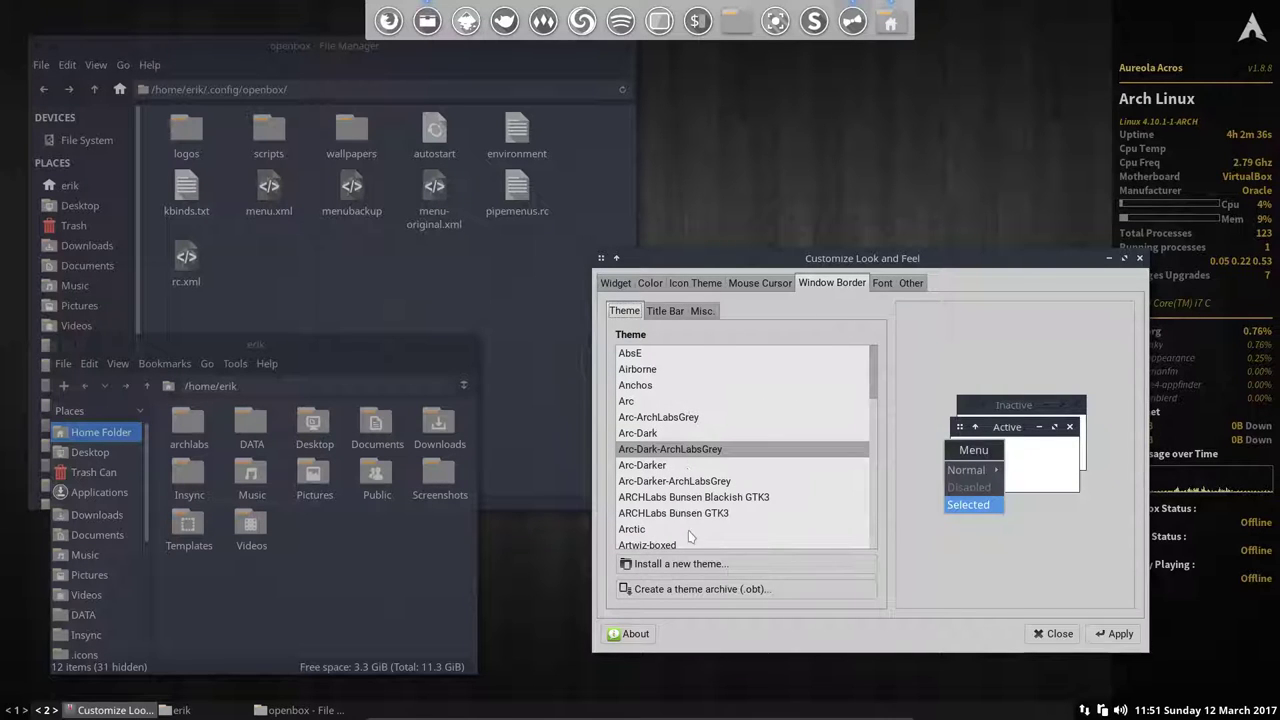
Preview the ARCHLabs Bunsen GTK3 and ARCHLabs Bunsen Blackish GTK3 window borders, and select Arc-Darker-ArchLabsGrey.
click(725, 513)
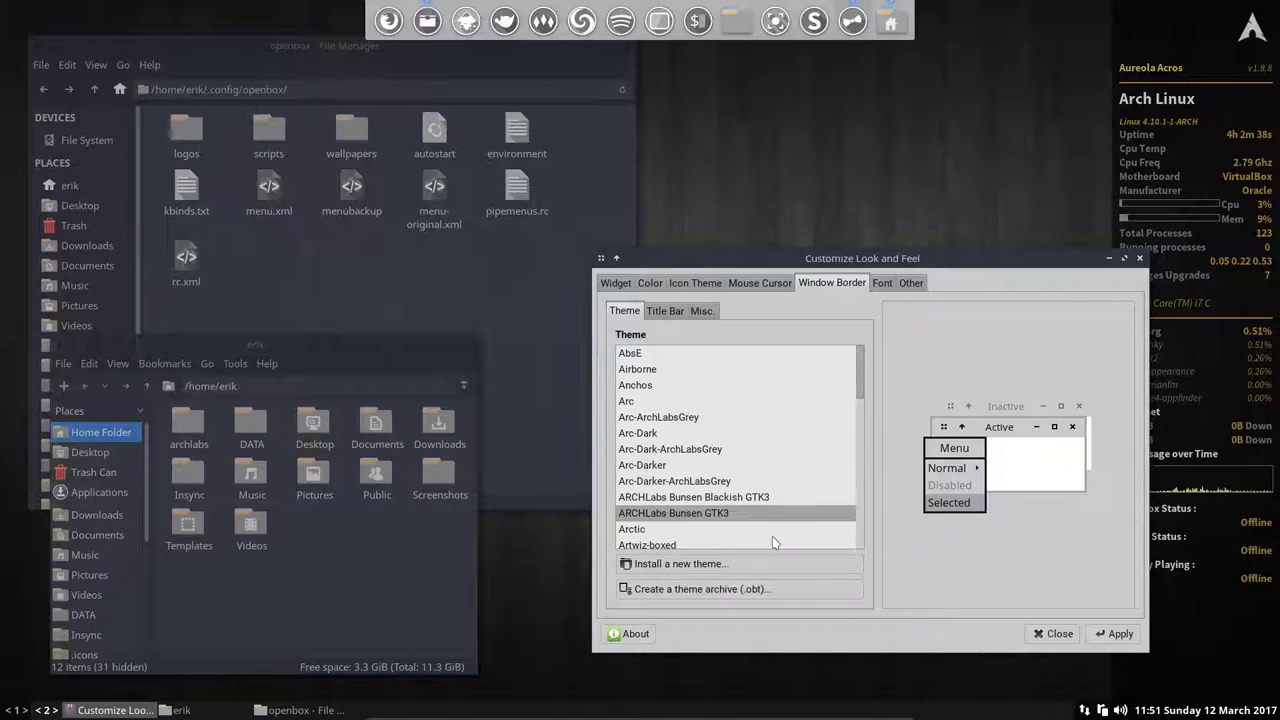
click(766, 498)
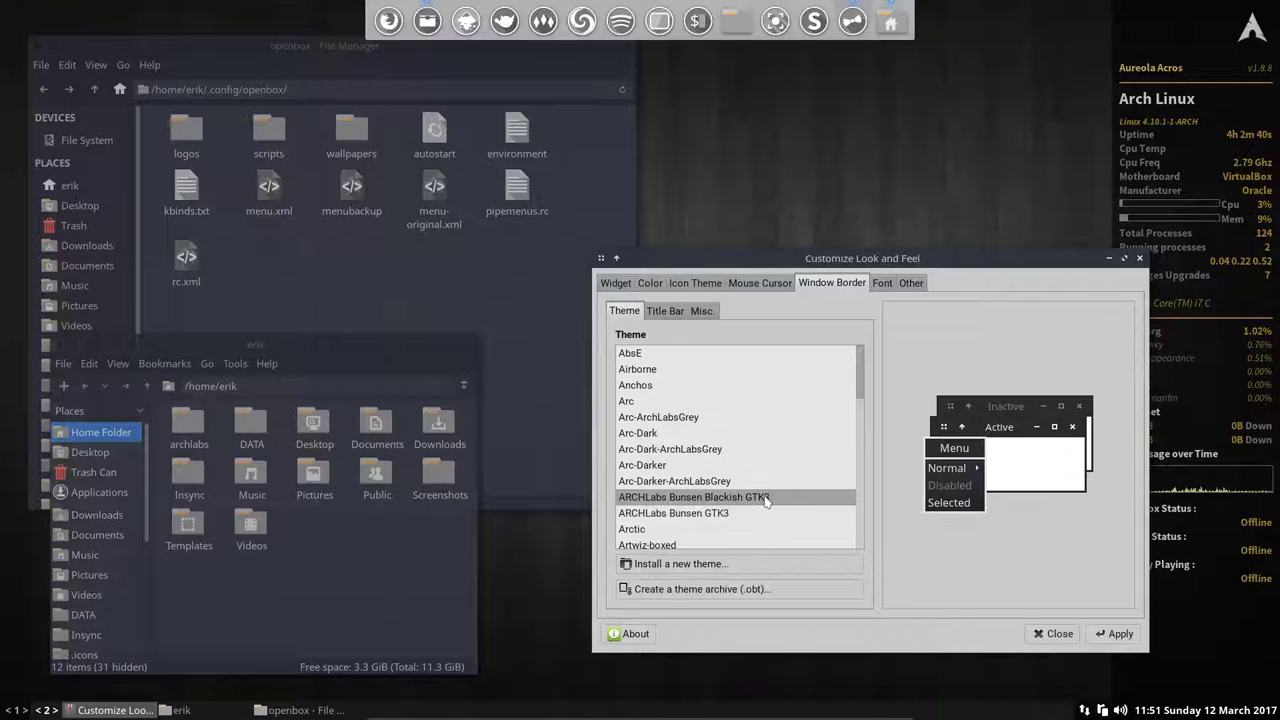
click(718, 488)
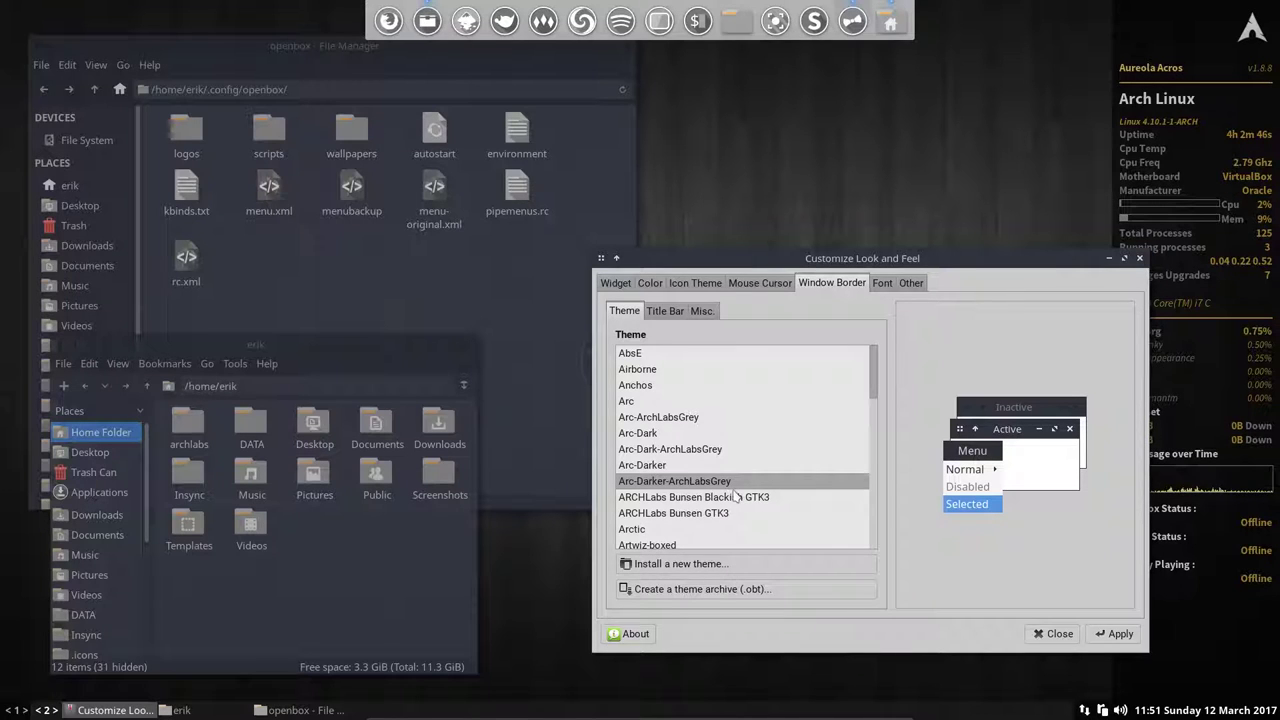
Apply the Arc-Darker-ArchLabsGrey, ARCHLabs Bunsen Blackish GTK3 and finally ARCHLabs Bunsen GTK3 window border themes.
click(1118, 634)
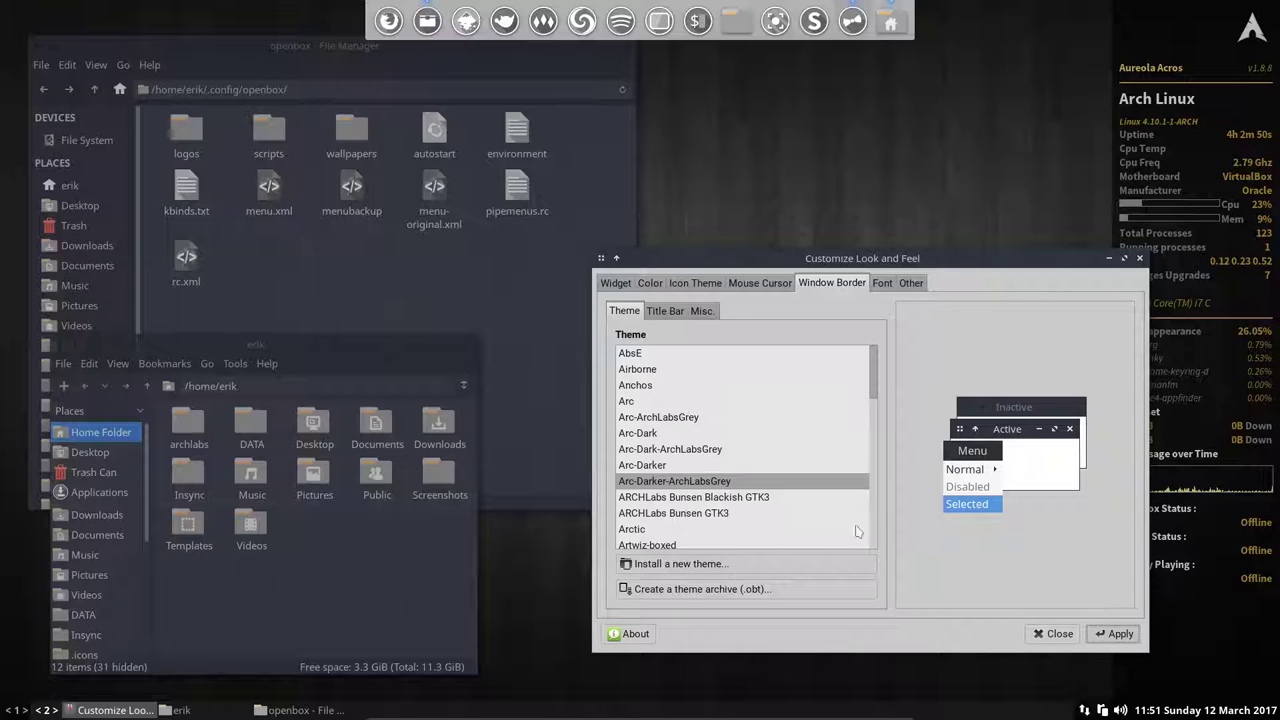
click(784, 500)
click(1118, 636)
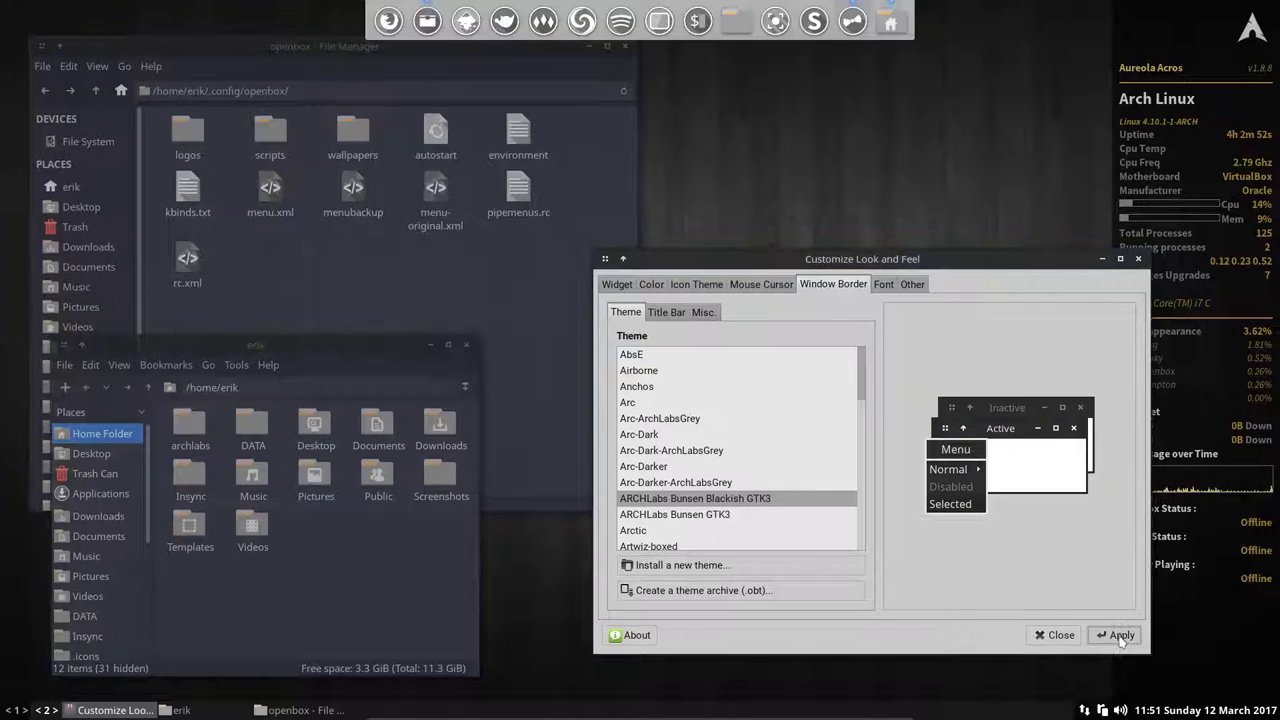
click(740, 517)
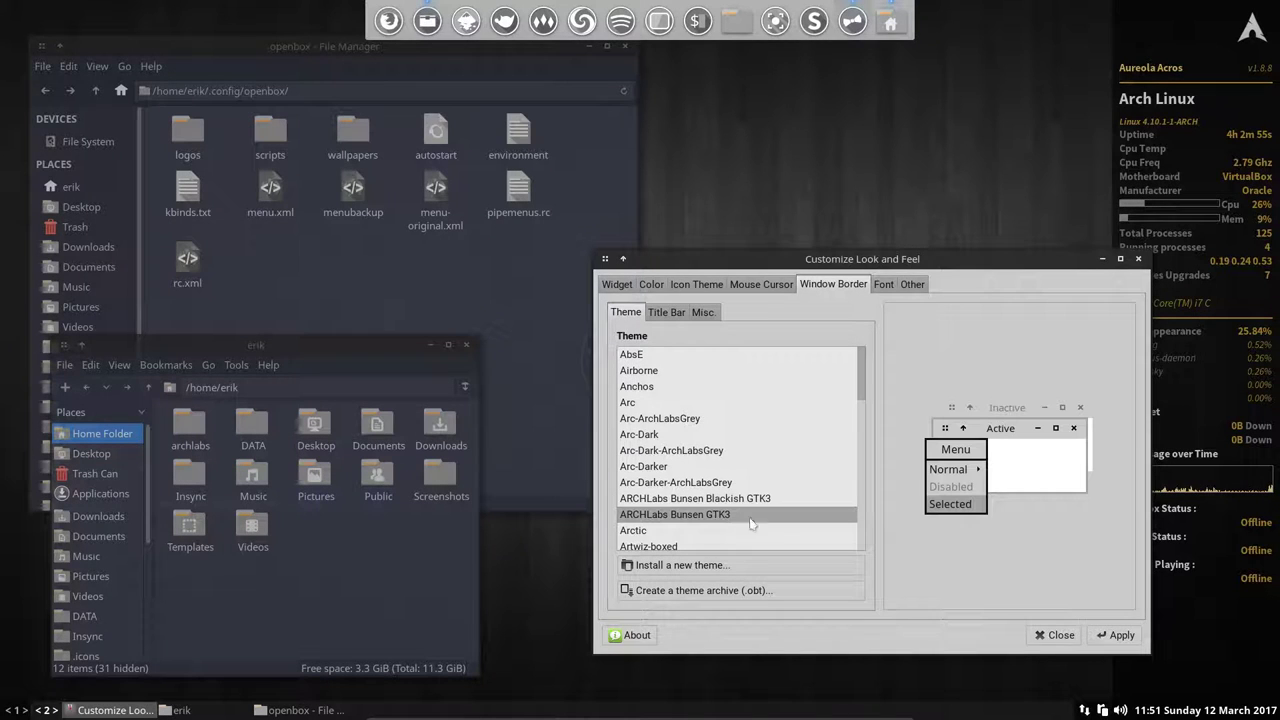
click(1117, 634)
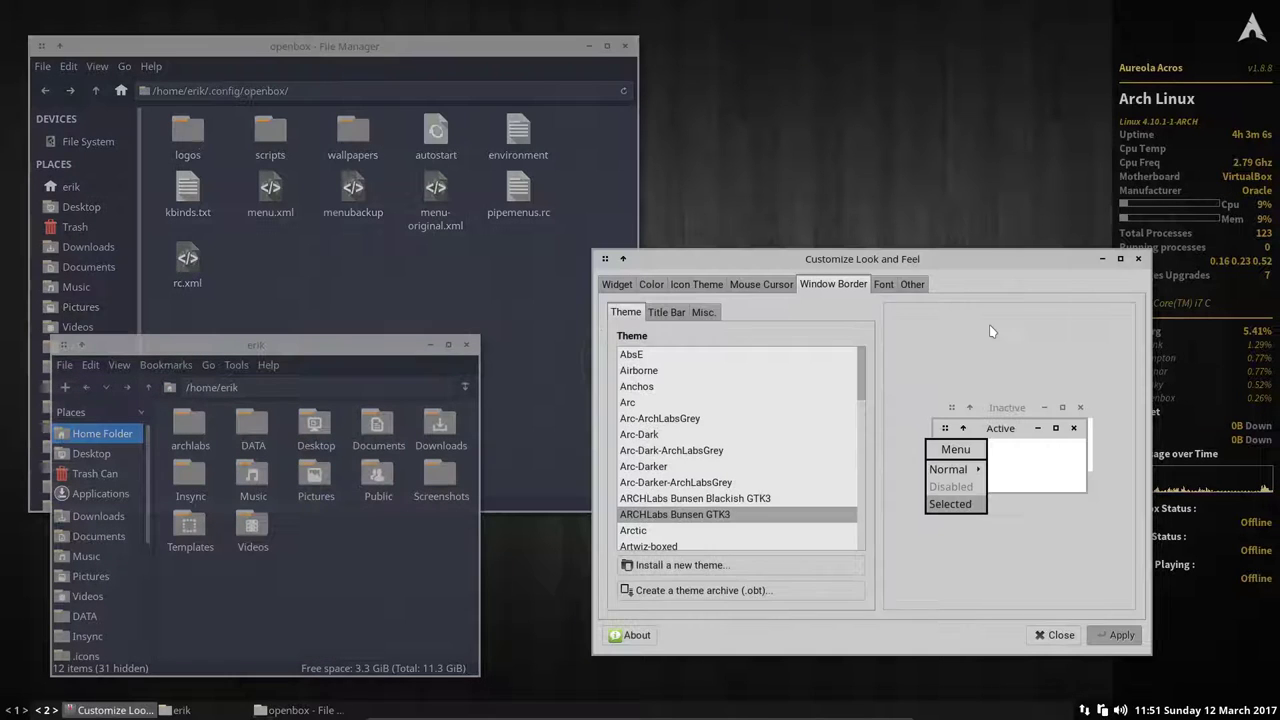
Review the font rendering settings and the other GUI options, and close the look and feel settings.
click(883, 285)
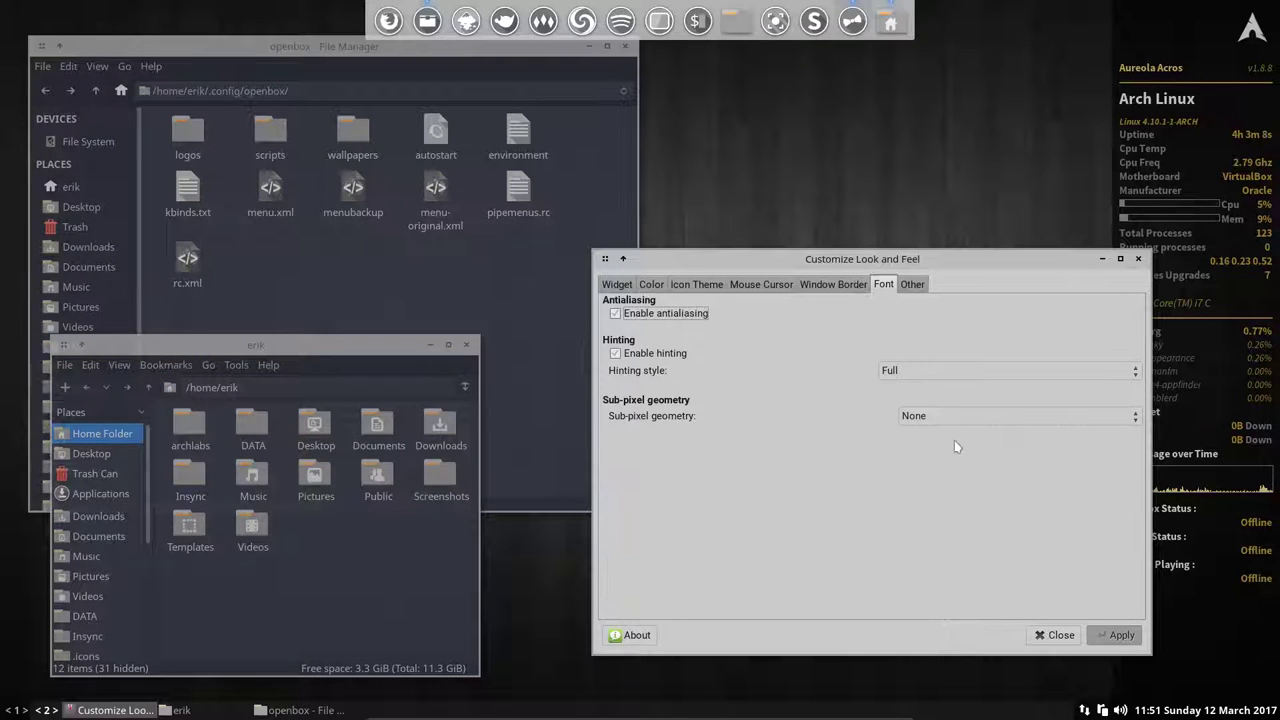
click(912, 285)
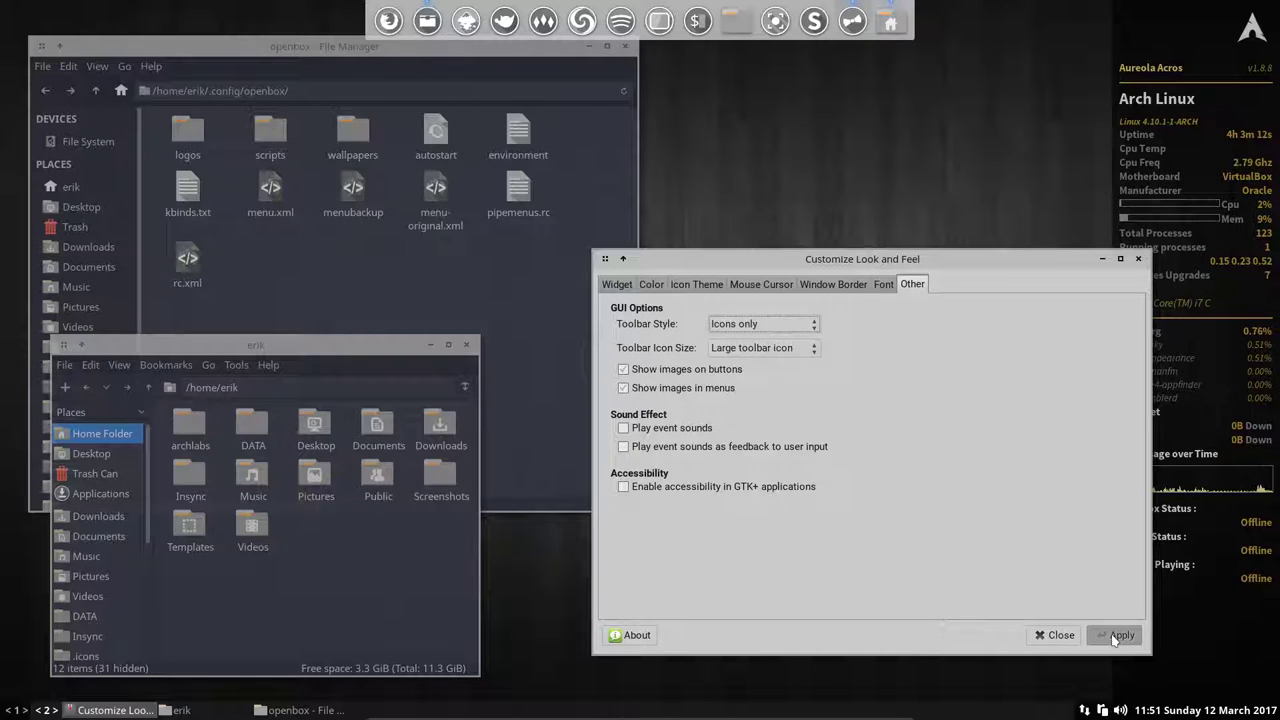
click(1055, 635)
right_click(771, 6)
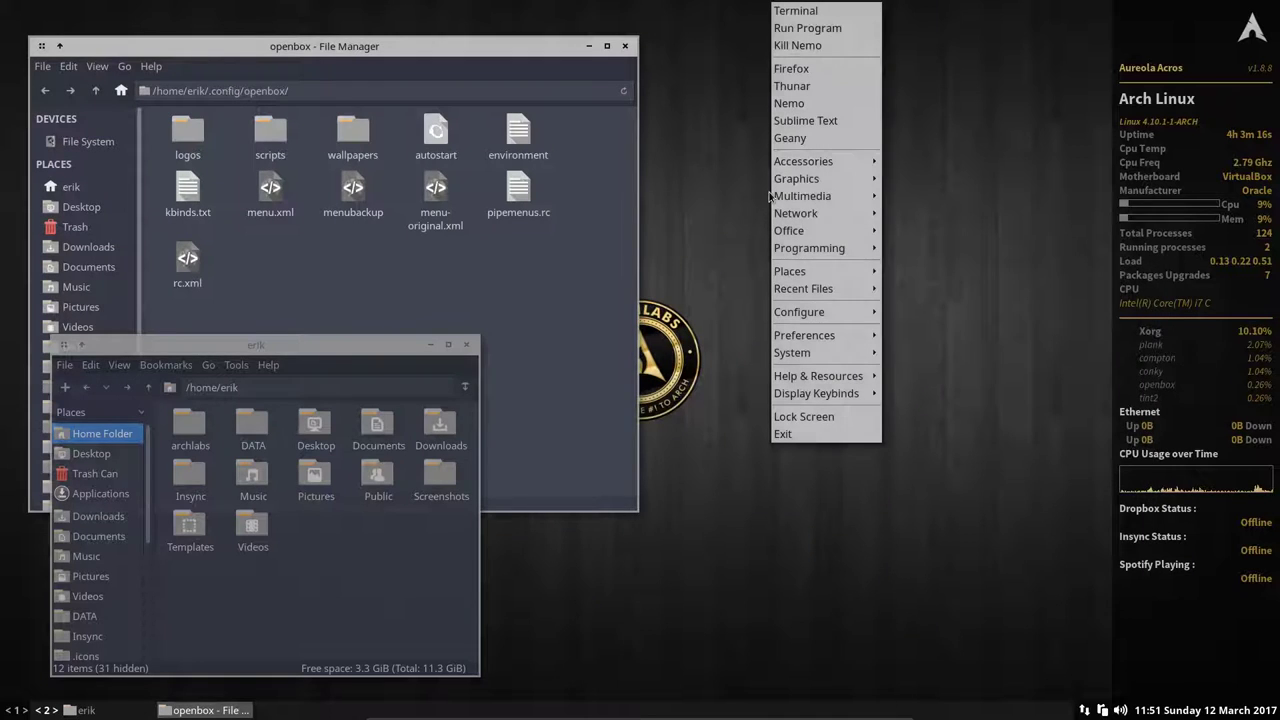
mouse_move(815, 313)
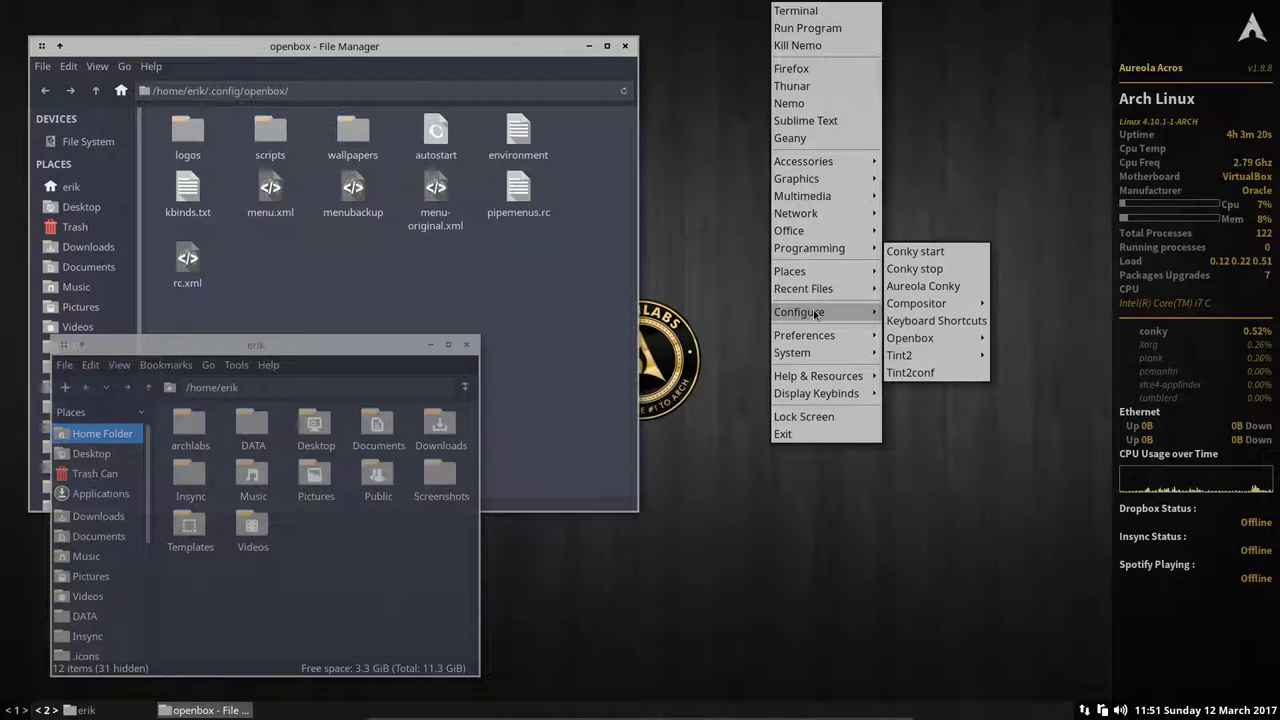
click(687, 370)
right_click(687, 370)
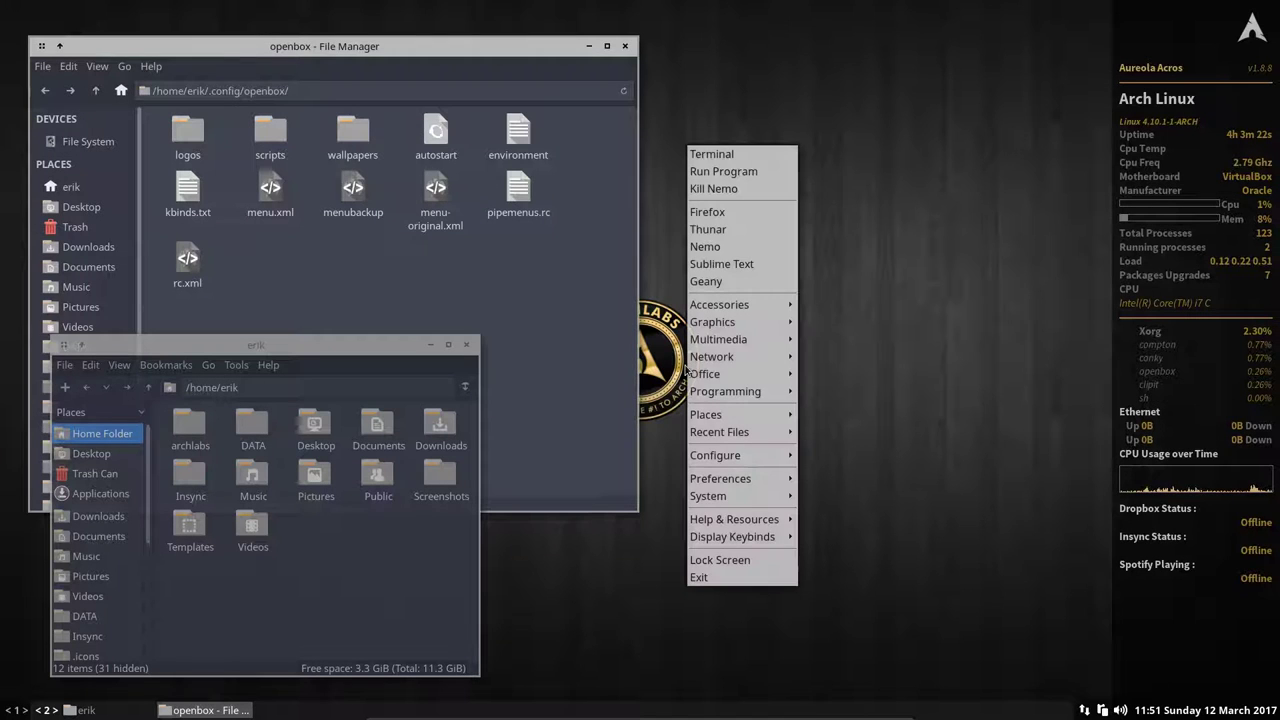
mouse_move(708, 358)
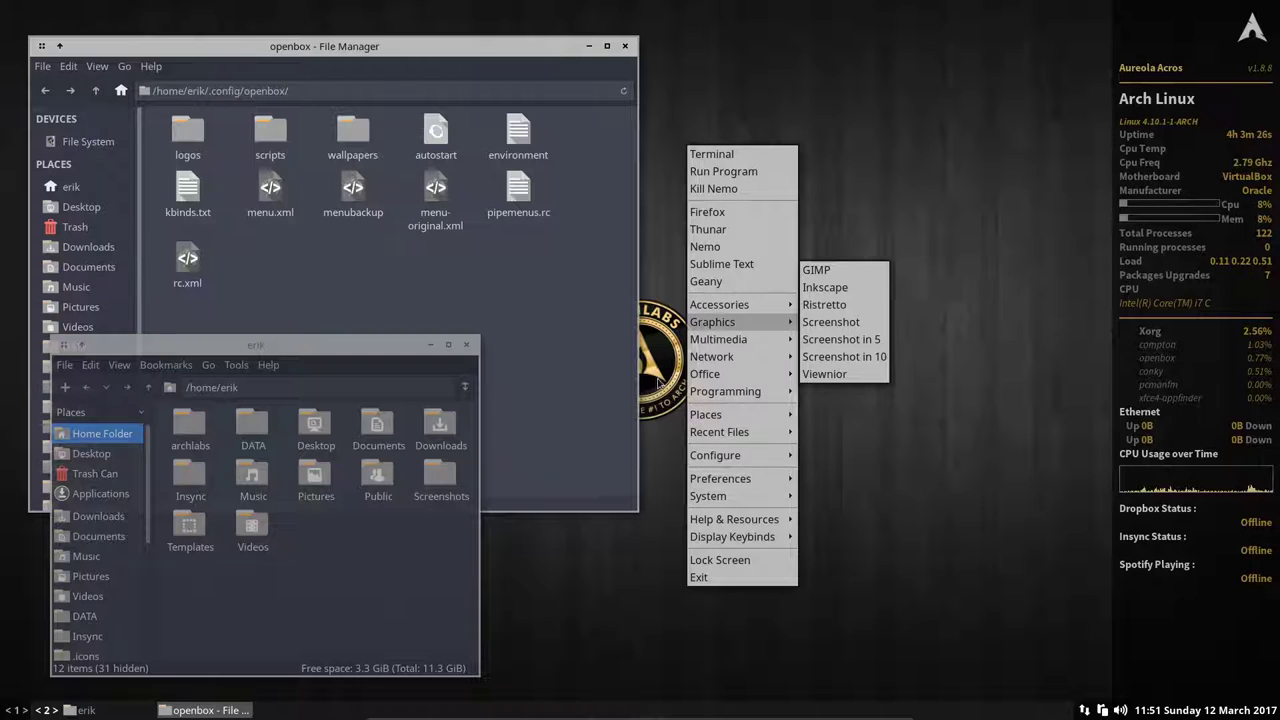
click(647, 367)
Launch Qtconfig-qt4, place its window beside the file managers and keep GTK+ as the GUI style.
right_click(647, 367)
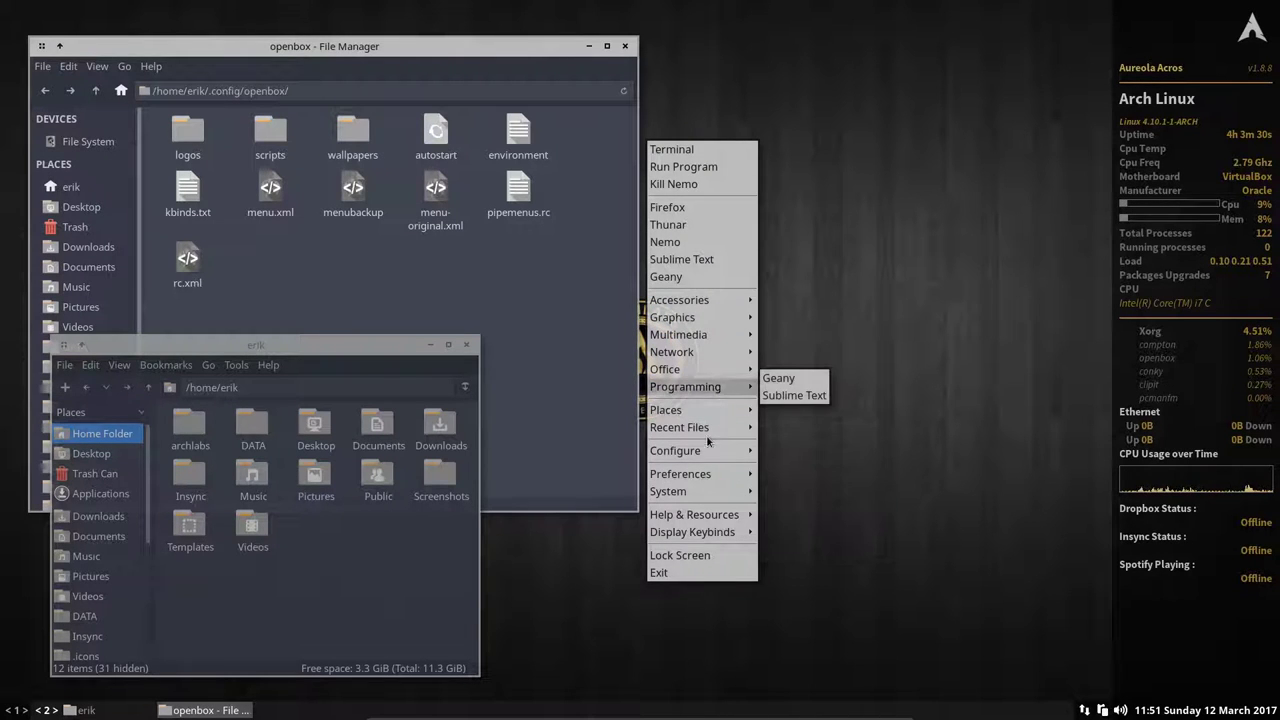
mouse_move(713, 456)
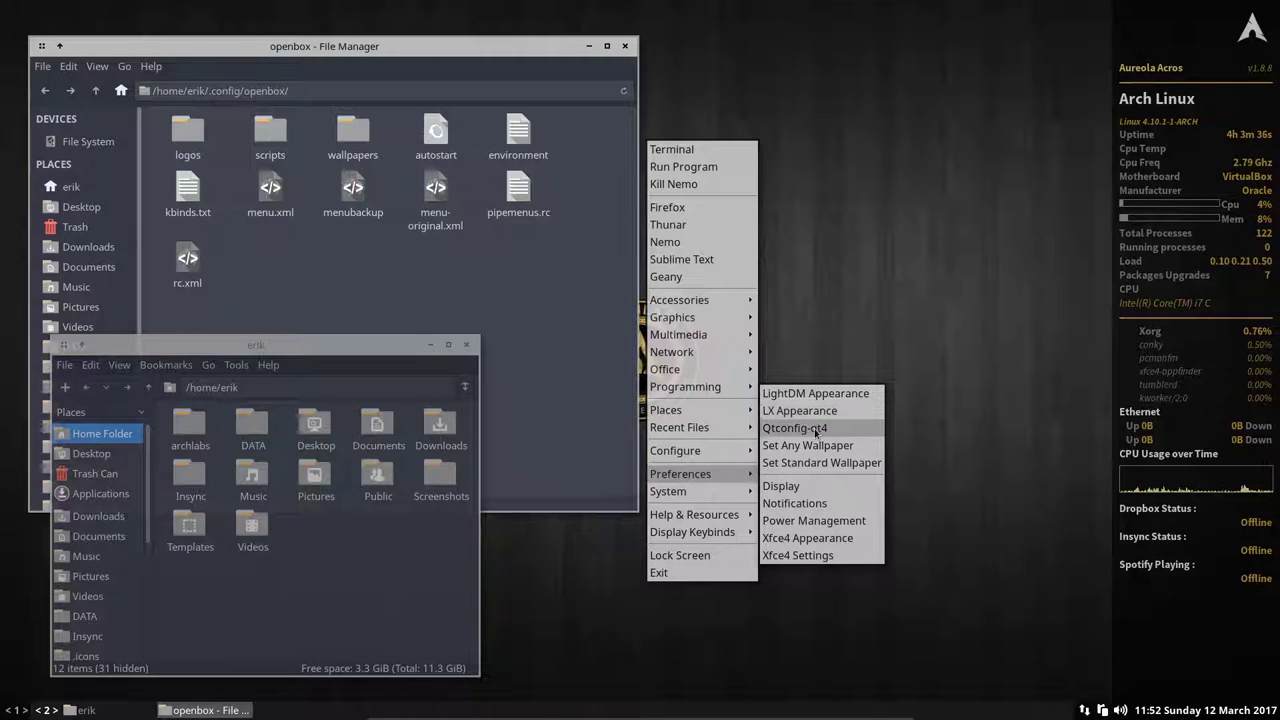
click(813, 429)
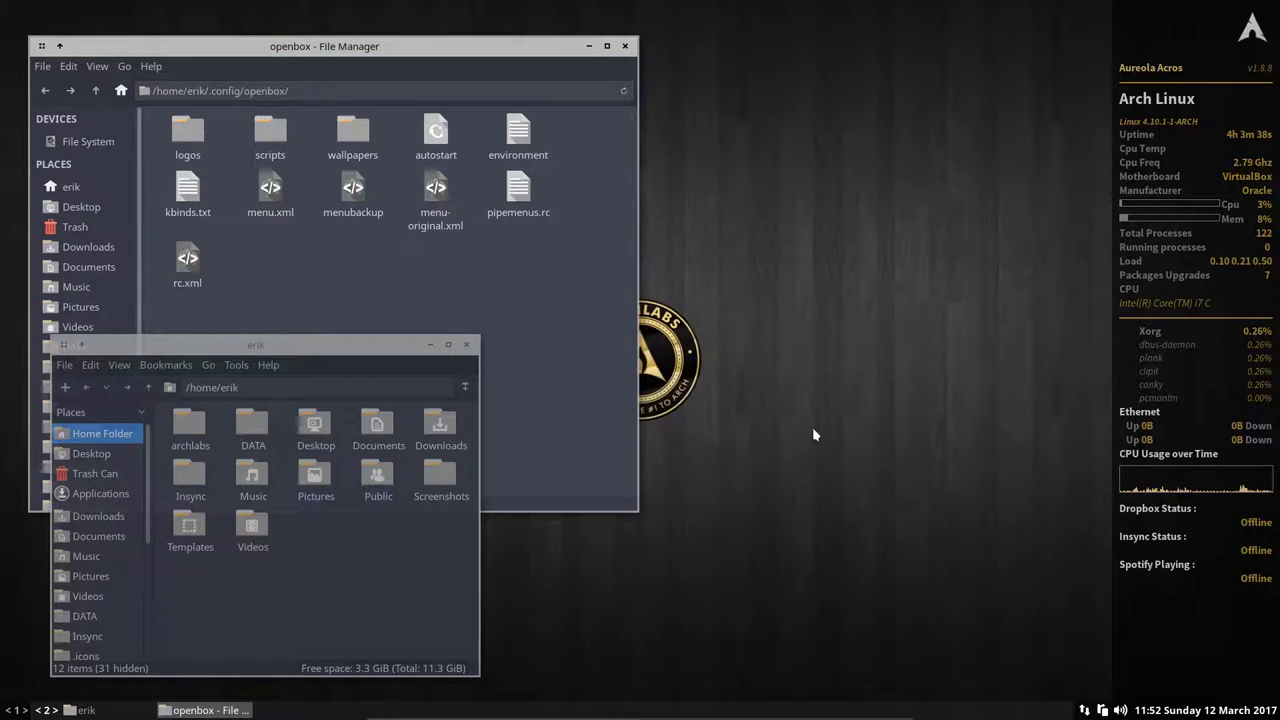
drag(818, 183, 832, 134)
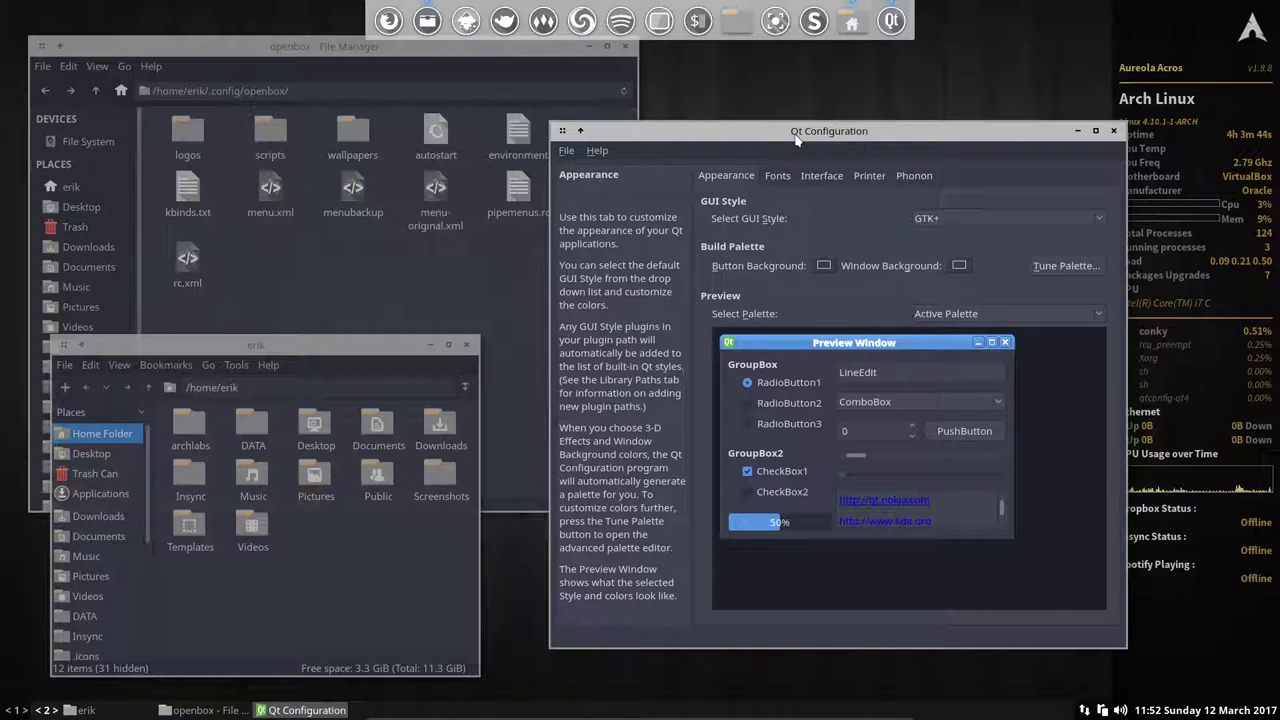
click(923, 226)
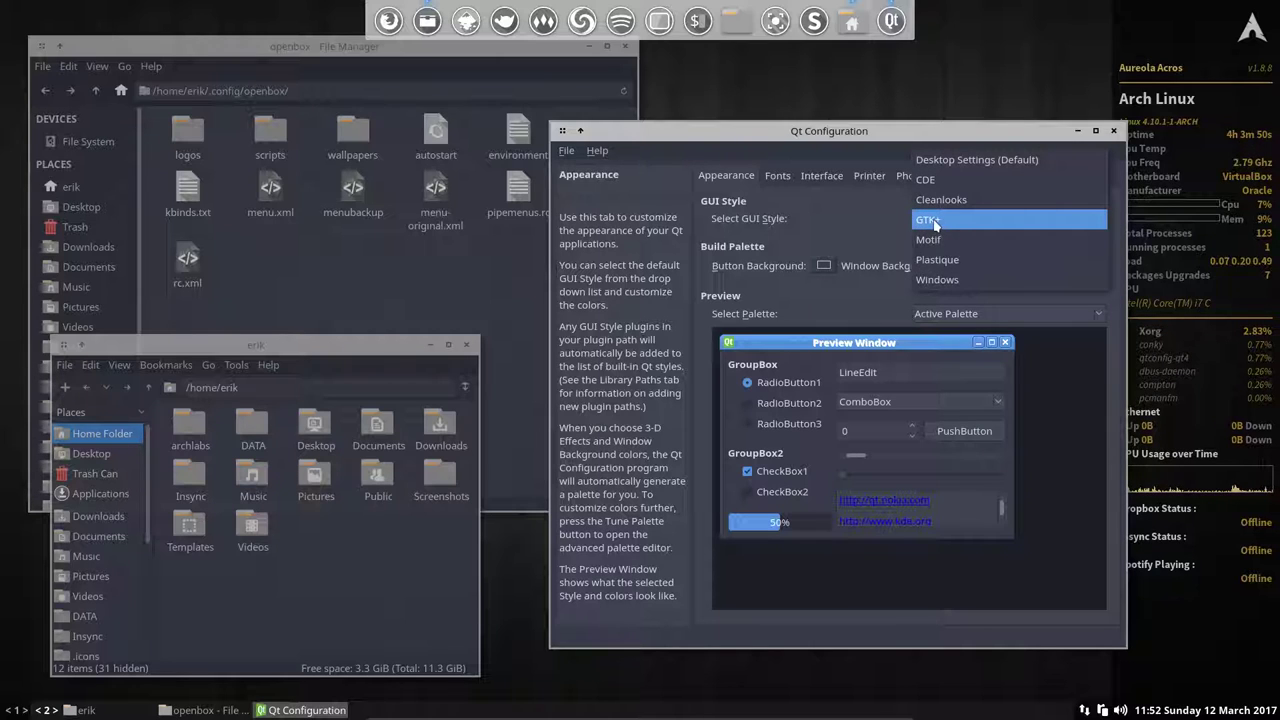
click(935, 222)
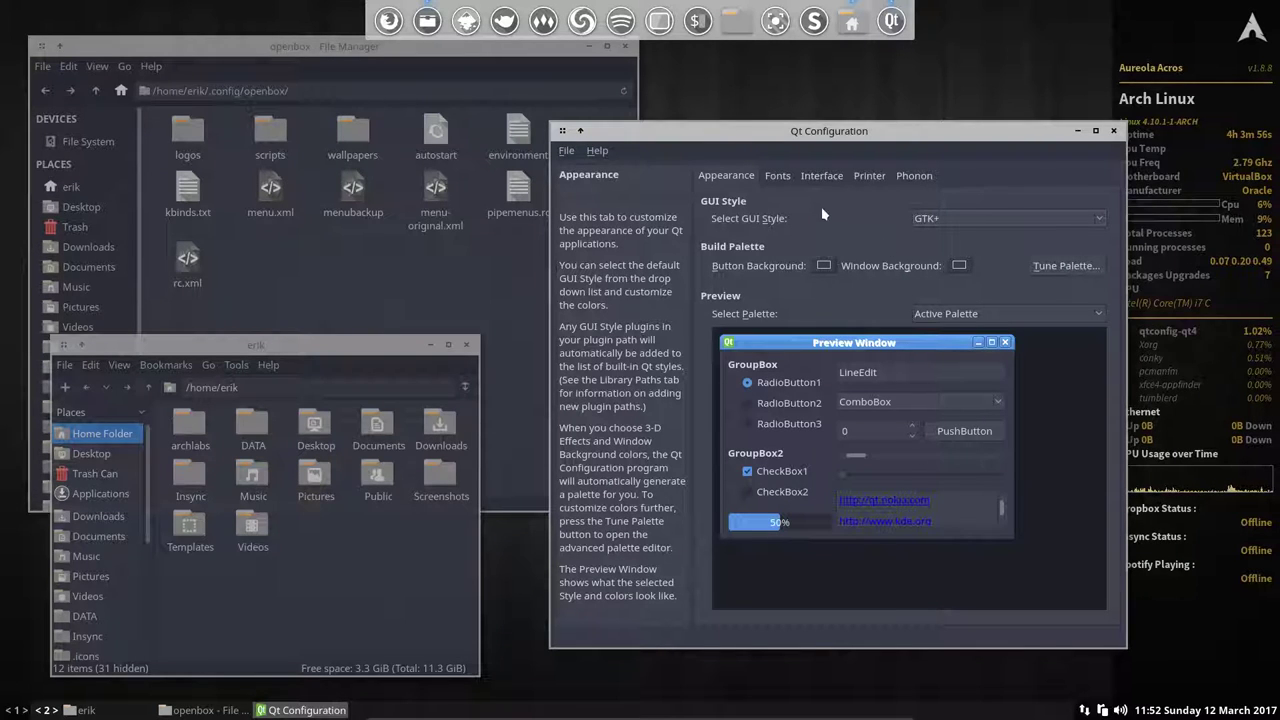
Set the default font for Qt applications to Roboto with the Regular style.
click(777, 177)
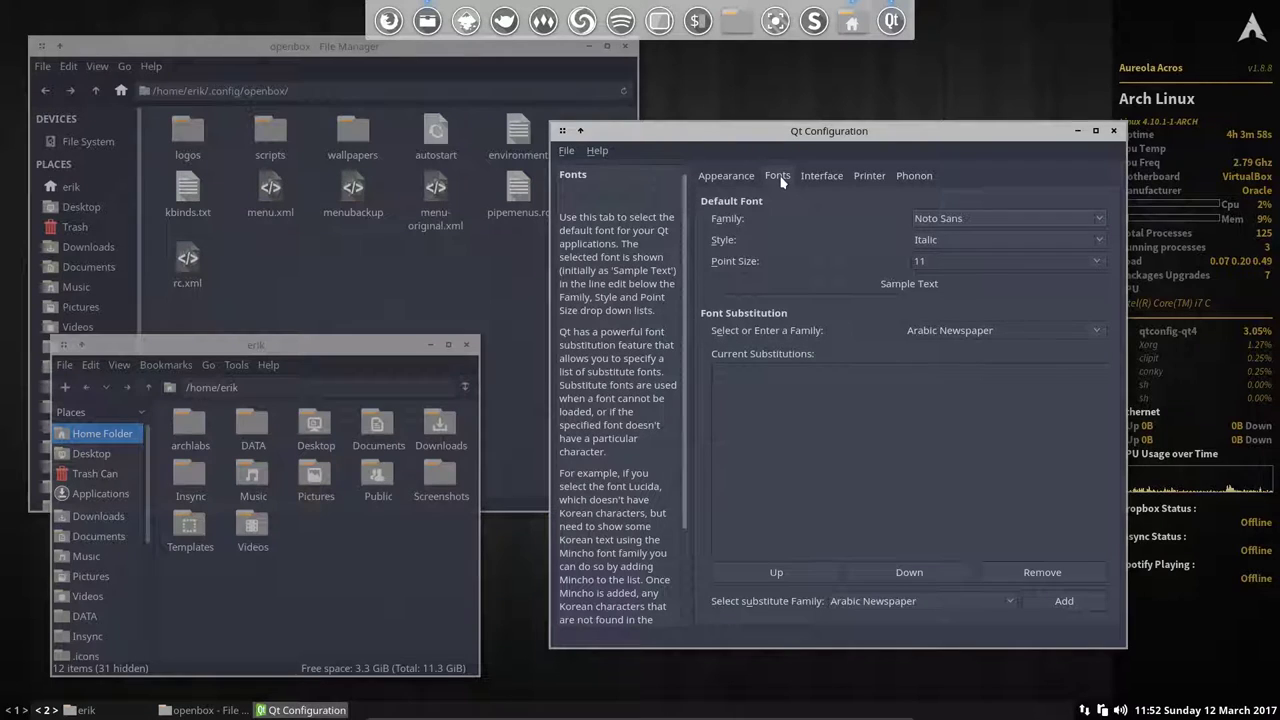
click(946, 219)
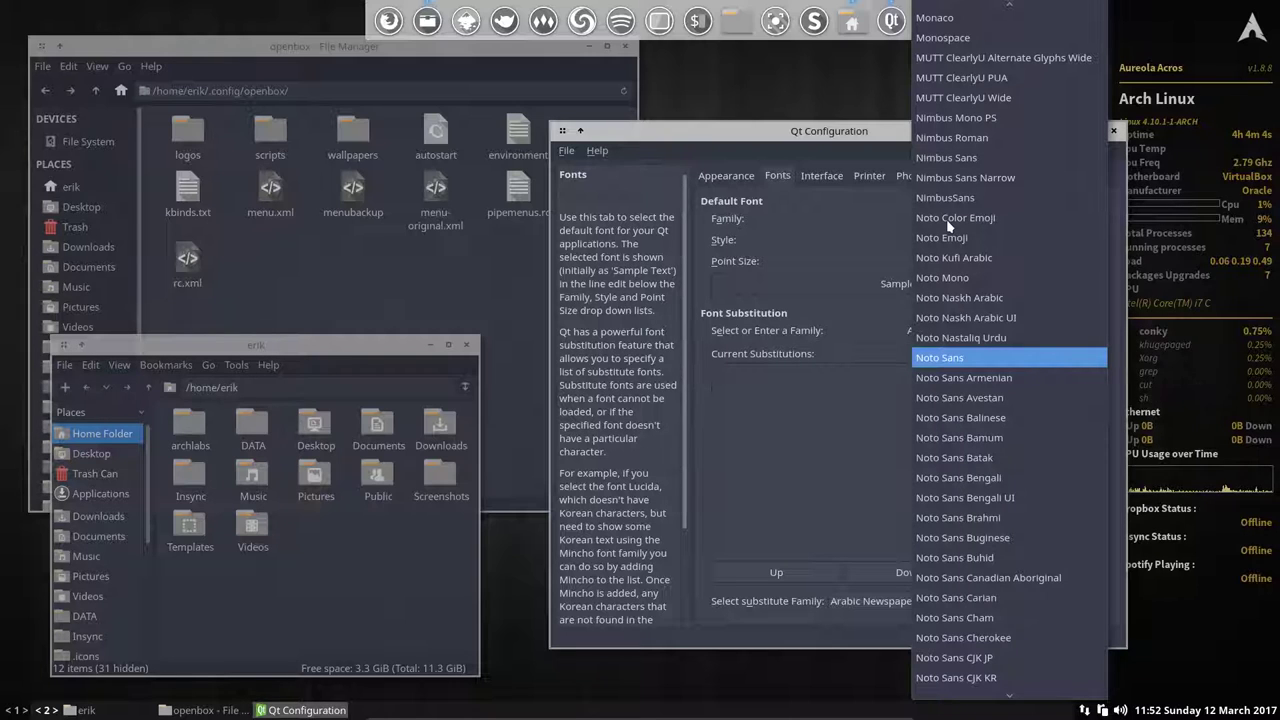
key(r)
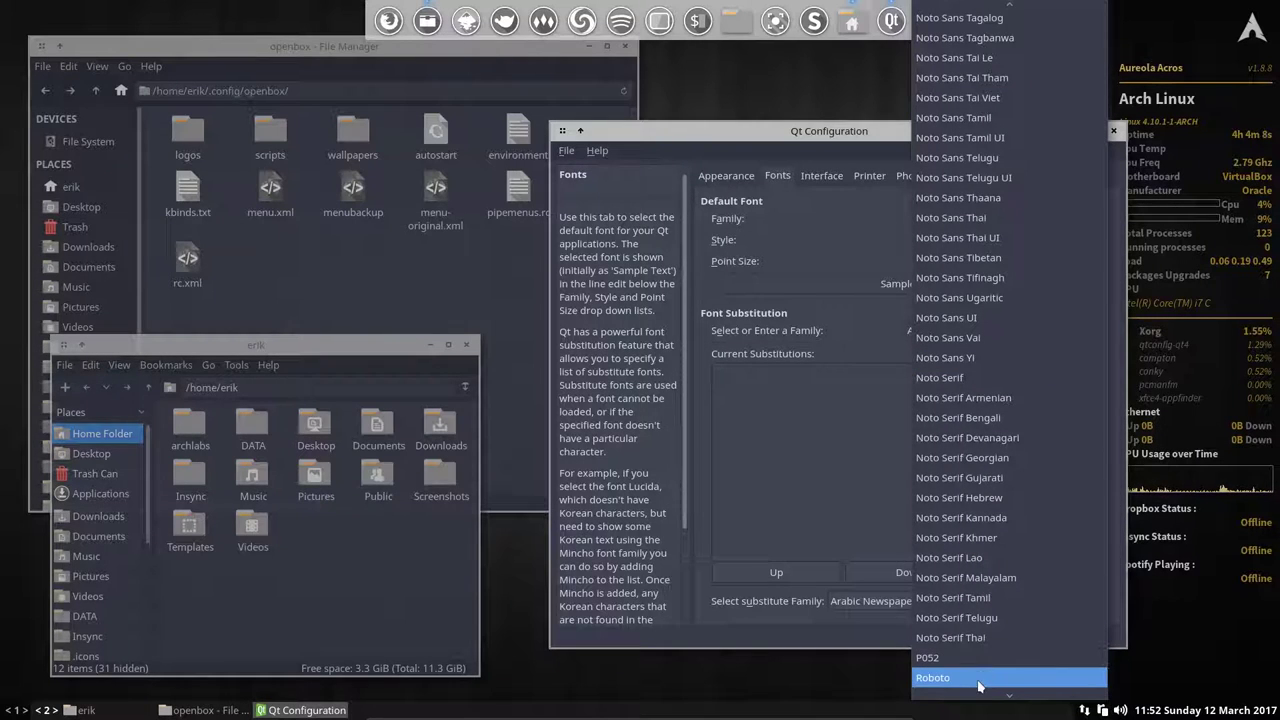
click(979, 682)
click(946, 241)
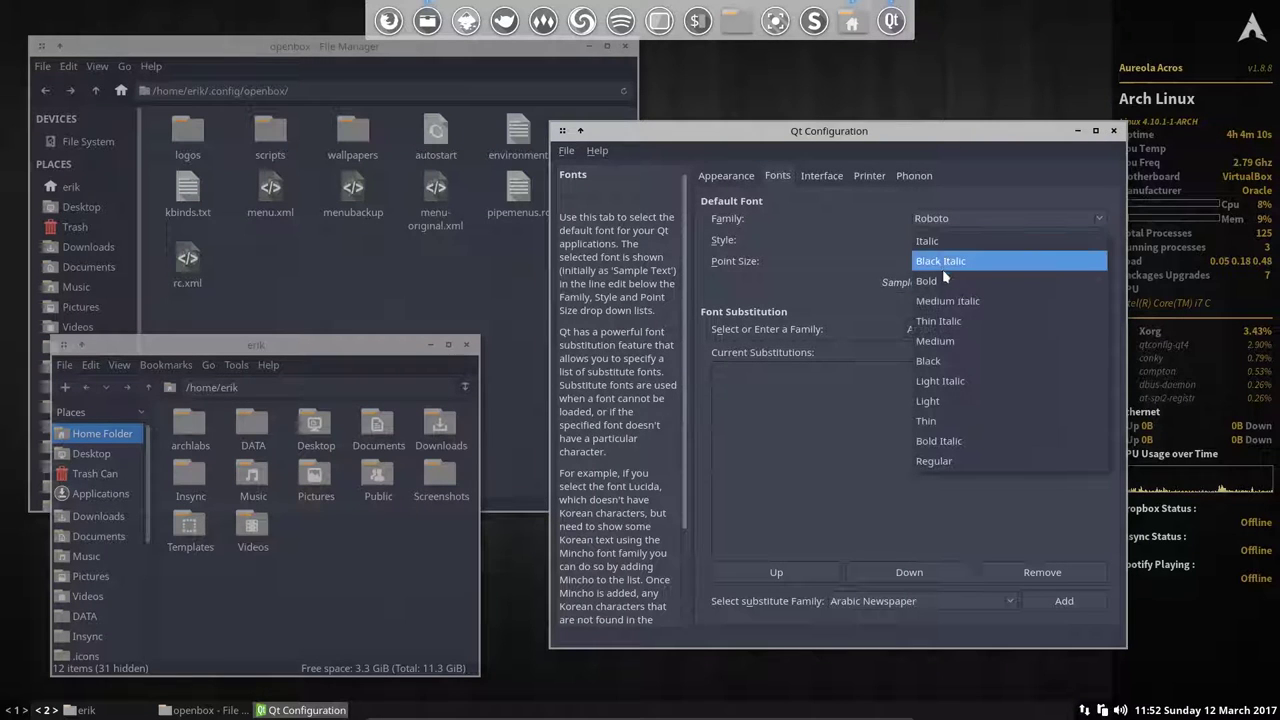
click(968, 462)
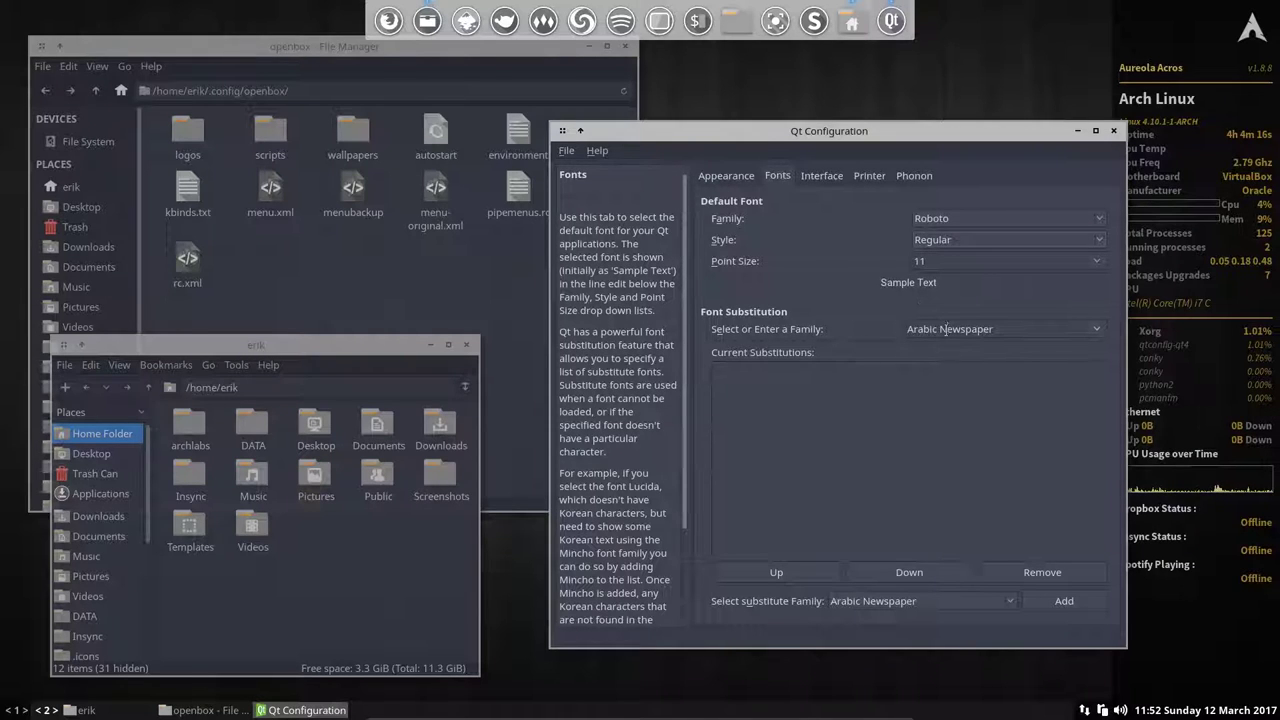
Choose Roboto as the font substitution family, save the Qt configuration and close it.
click(1095, 332)
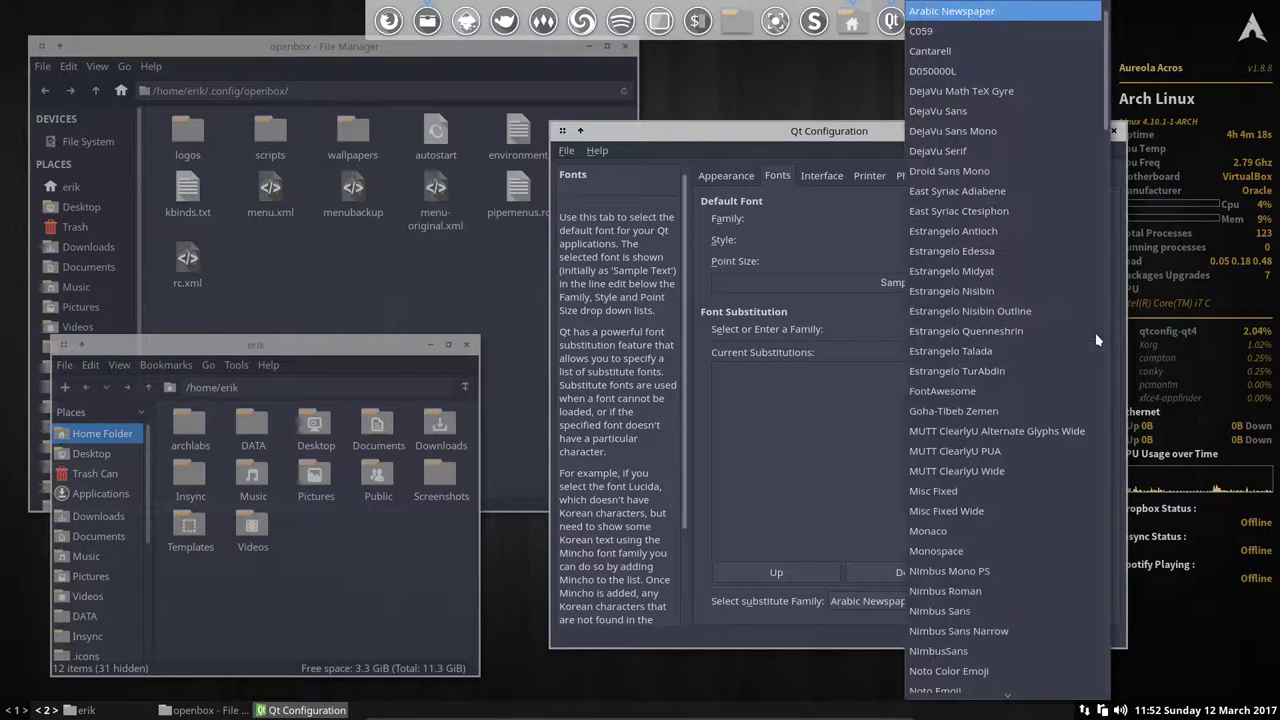
key(r)
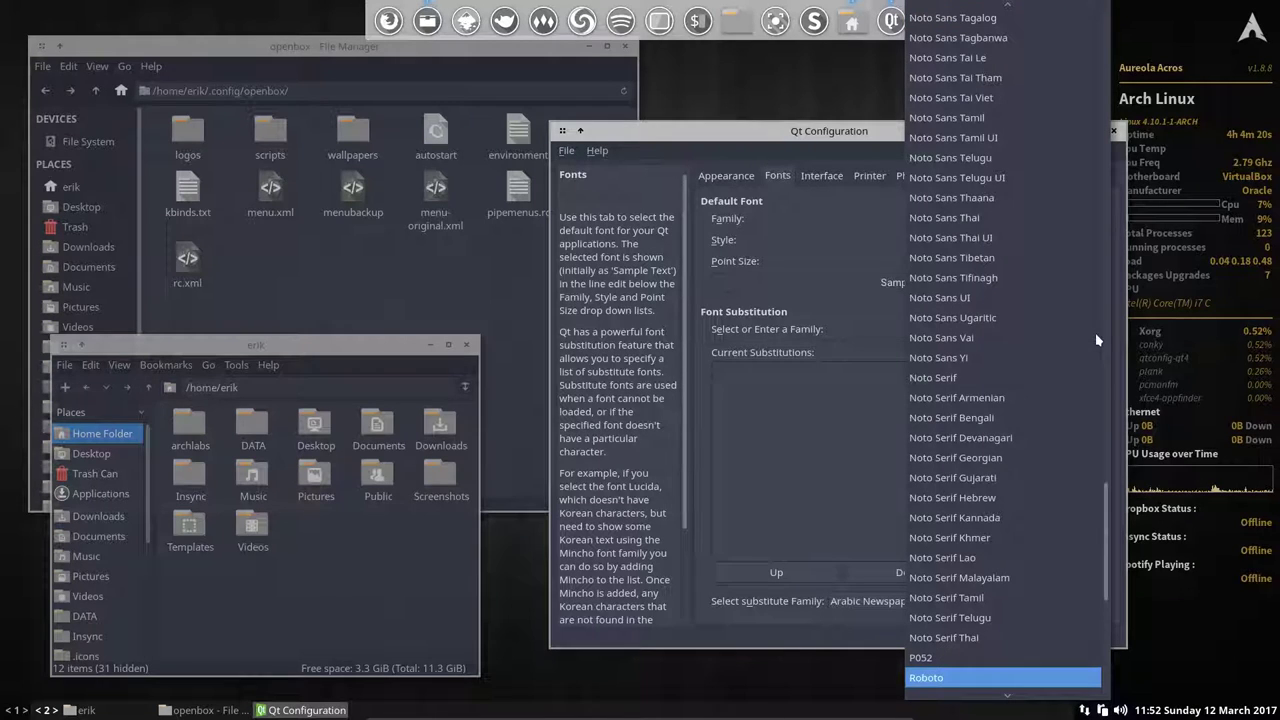
click(960, 678)
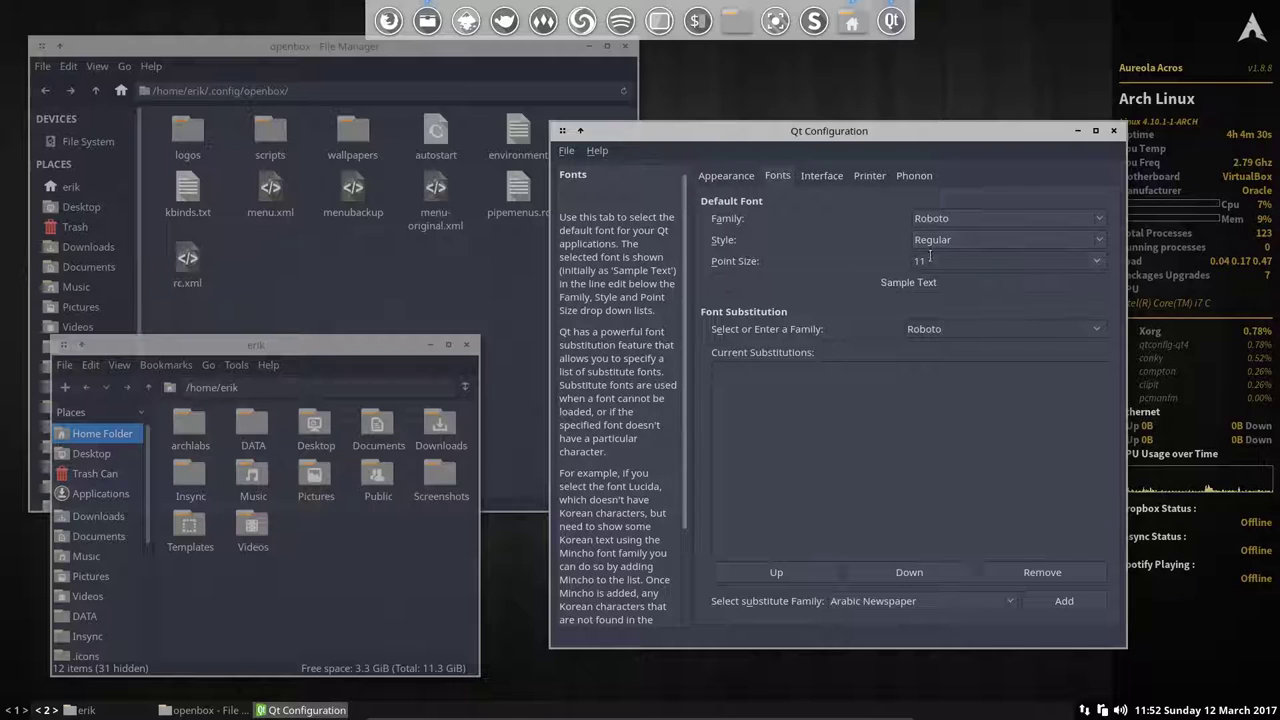
click(566, 151)
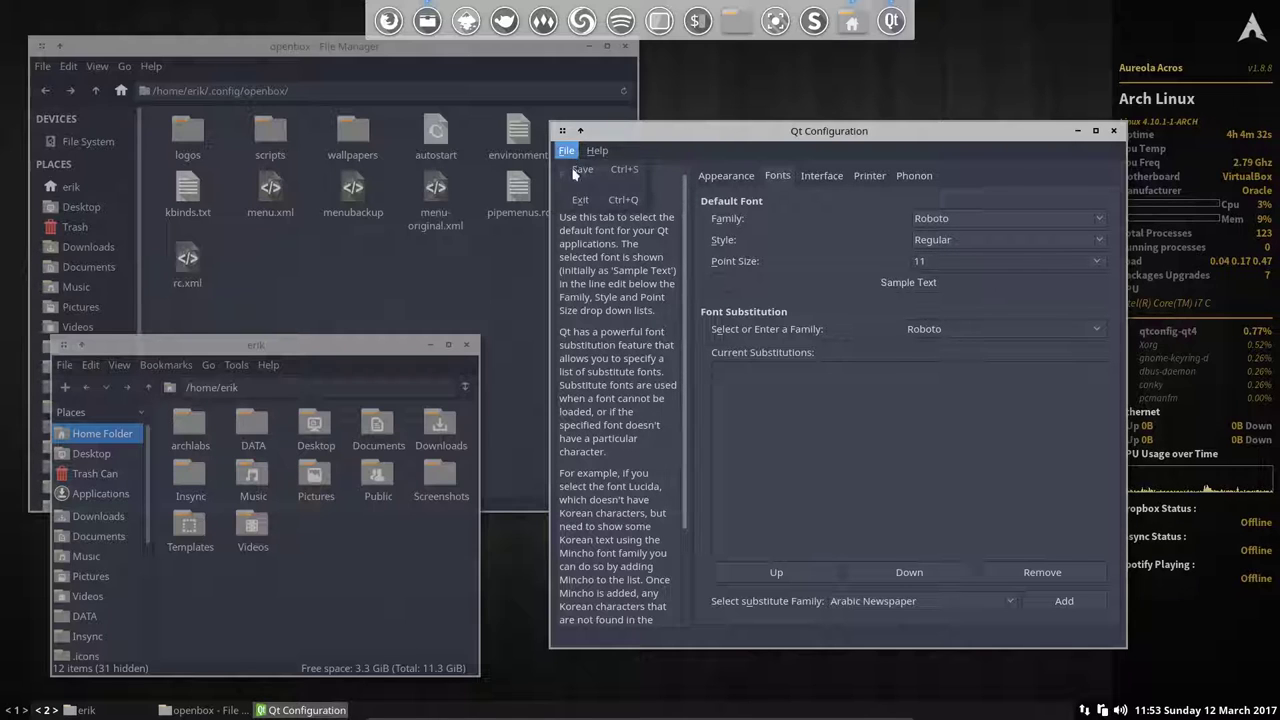
click(576, 170)
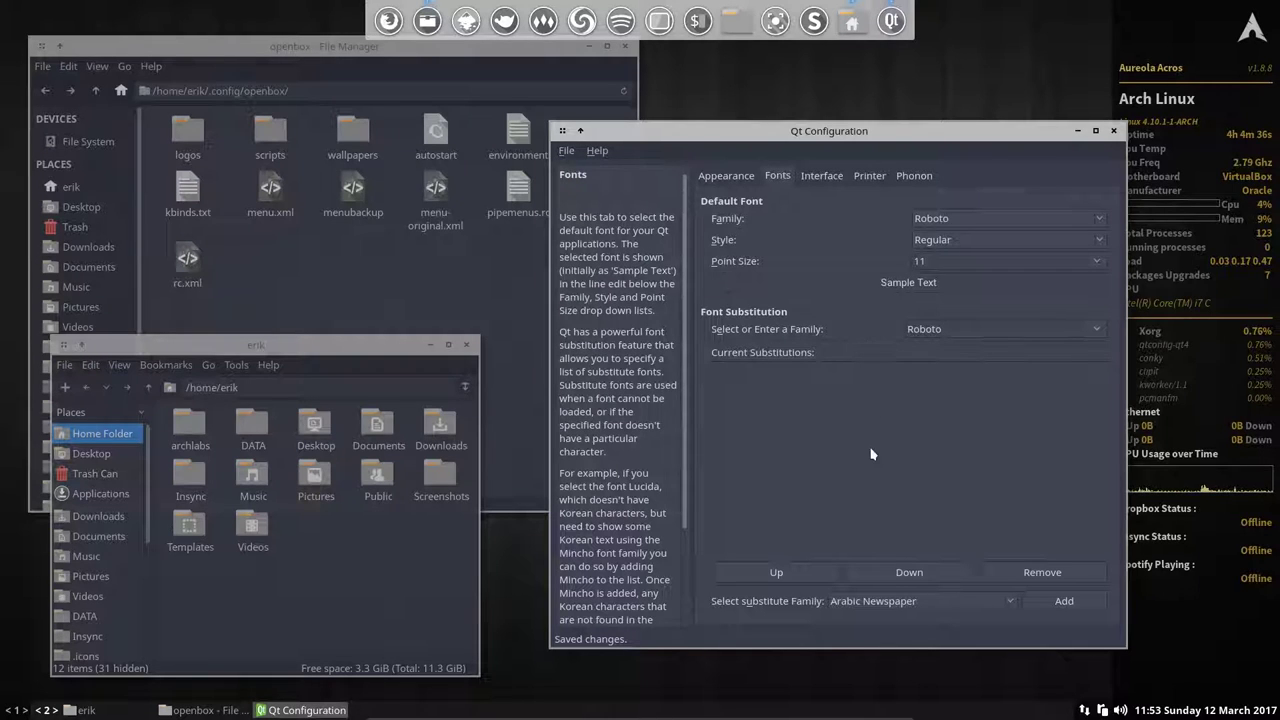
click(1113, 130)
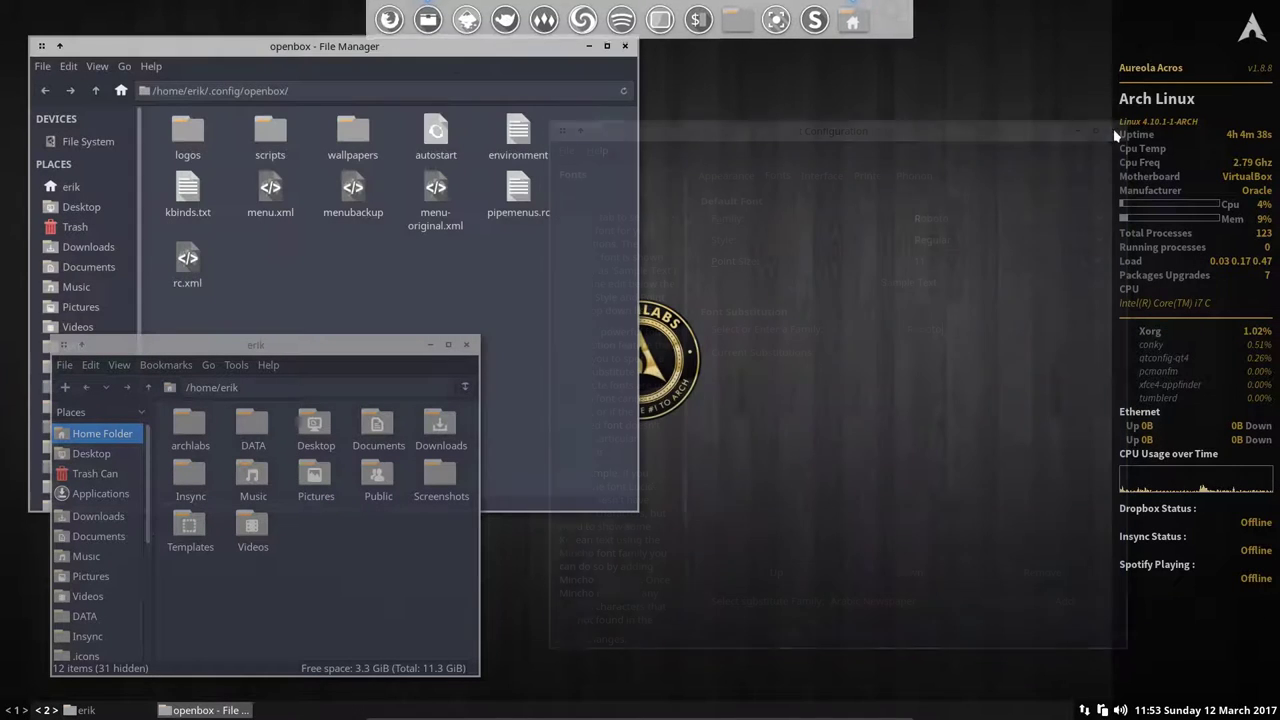
Open the Xfce4 Appearance settings and move their window up beside the file managers.
right_click(853, 222)
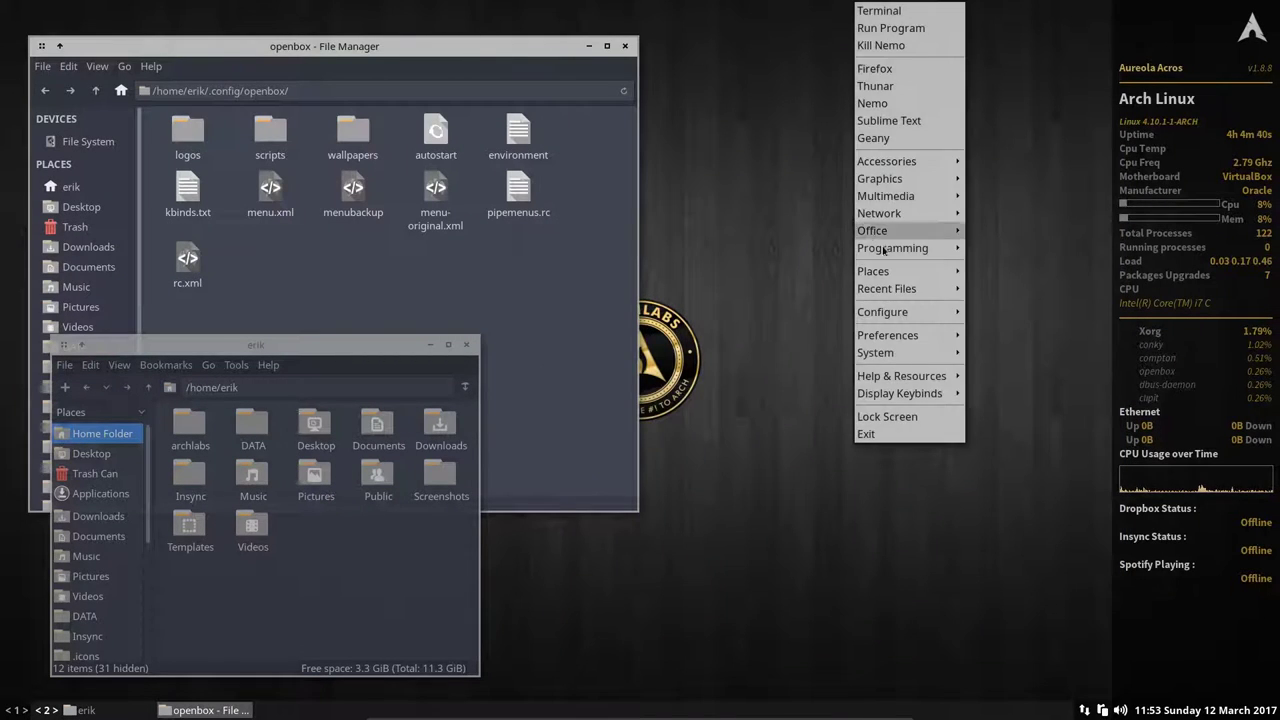
mouse_move(910, 337)
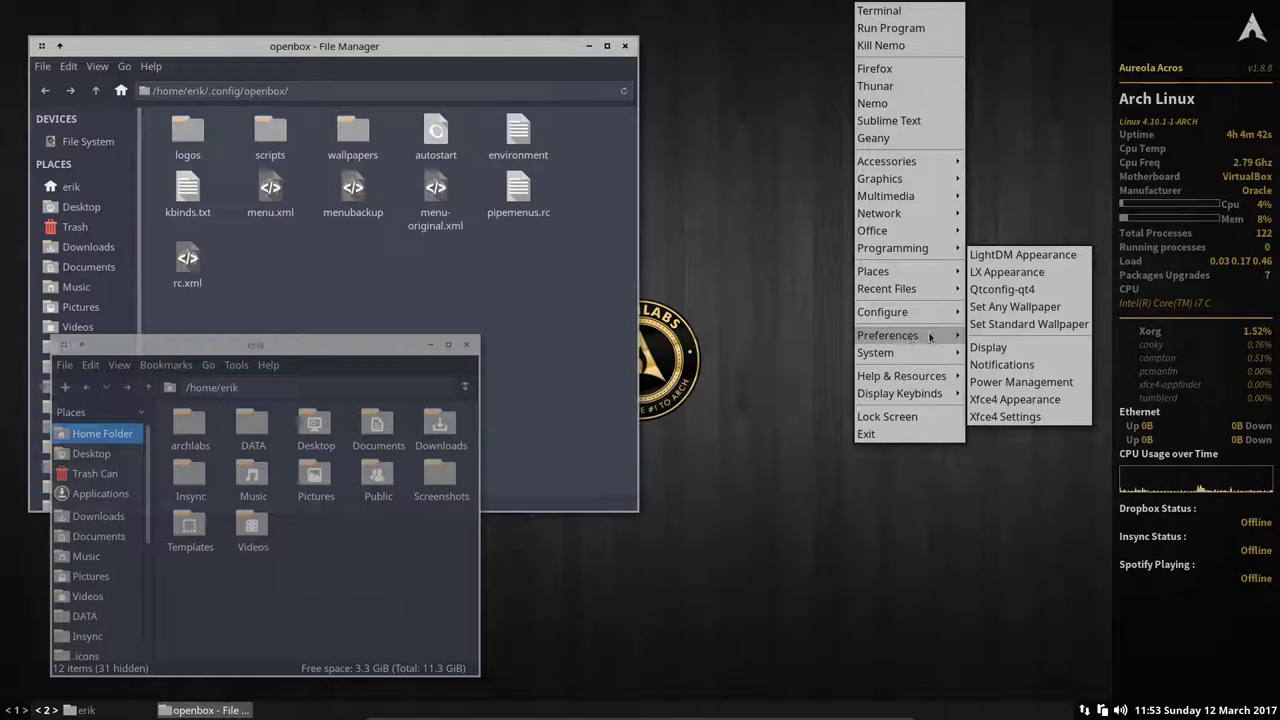
click(1012, 400)
drag(704, 175, 830, 126)
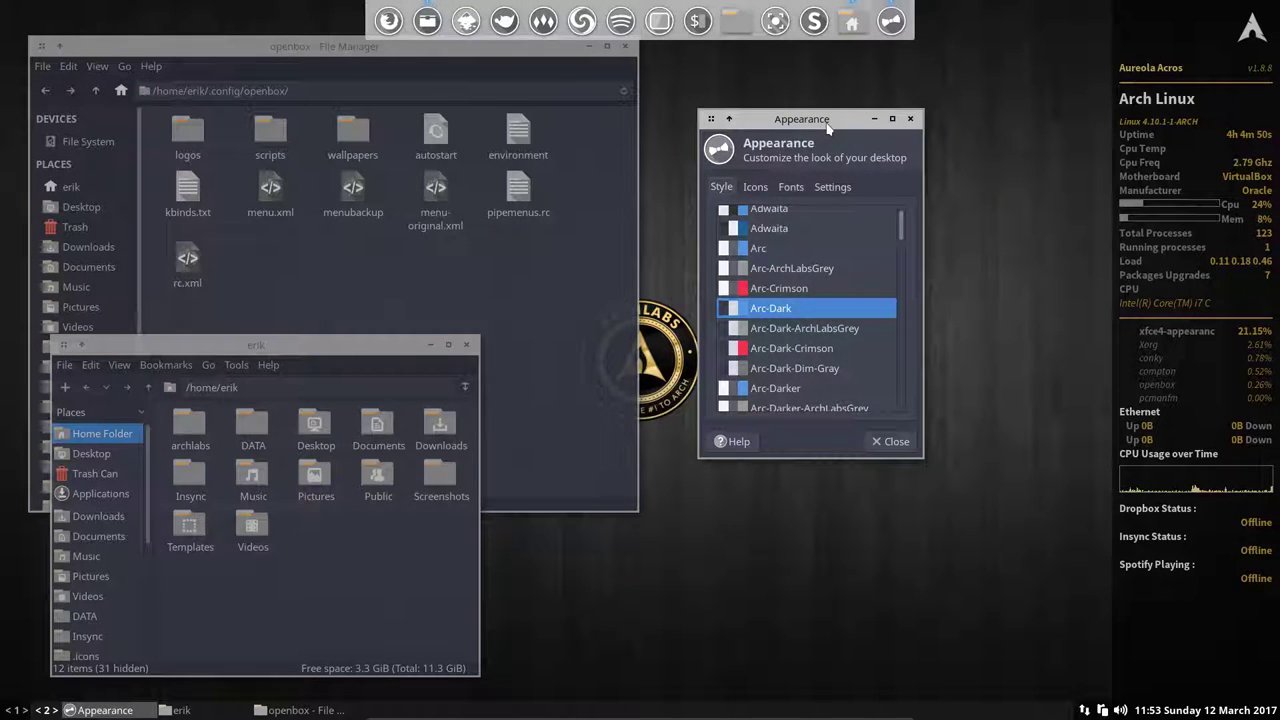
Preview the desktop styles from AbsE through Adwaita and Arc-ArchLabsGrey, and end on Arc-Dark.
scroll(786, 282, up, 1)
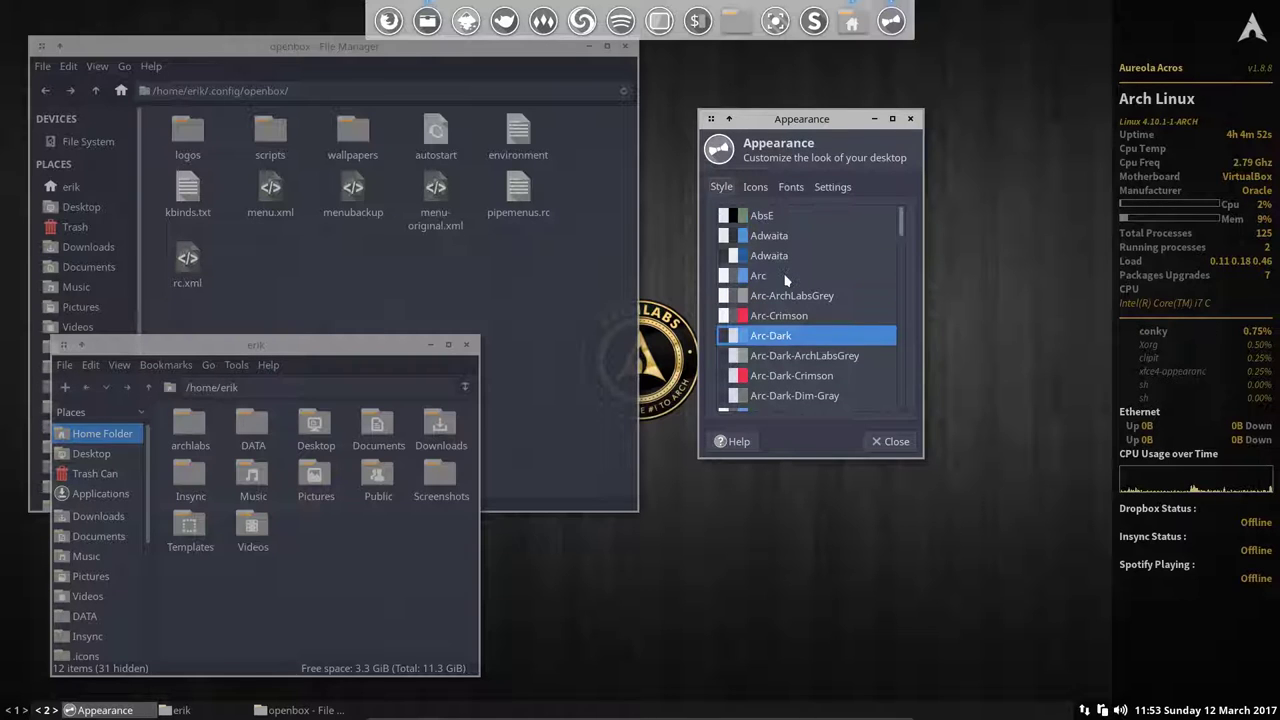
click(731, 236)
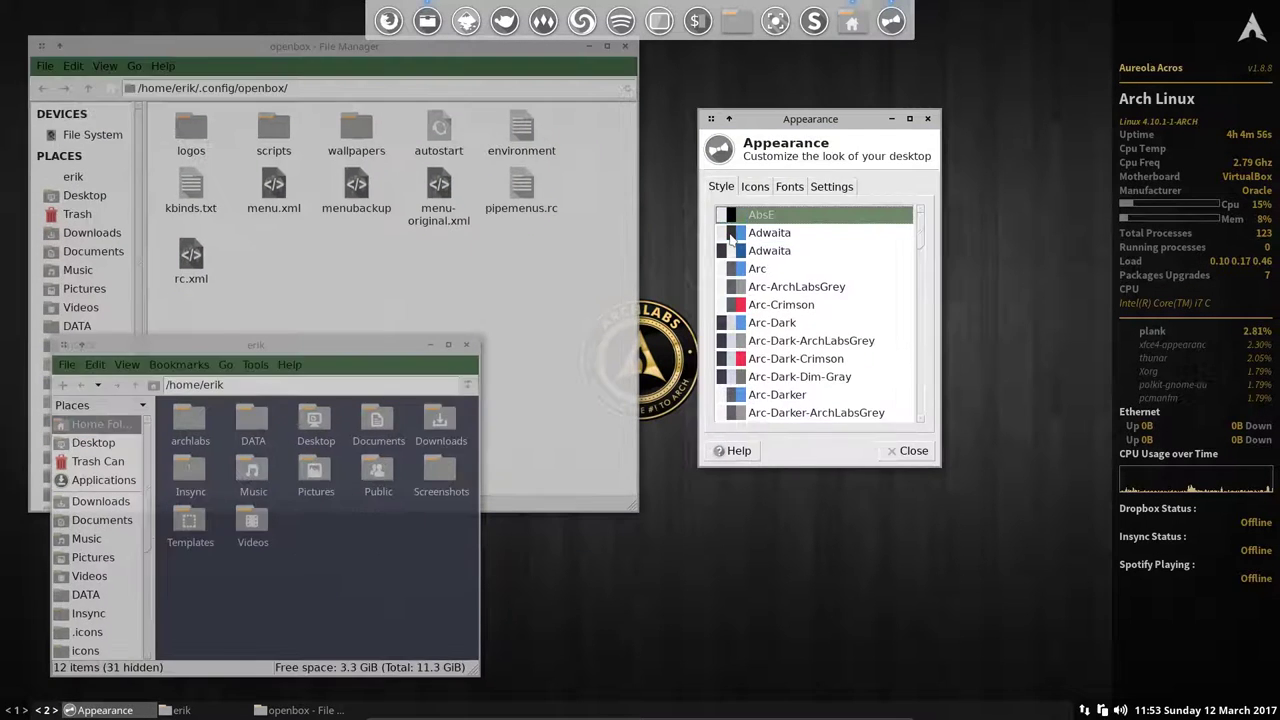
click(731, 241)
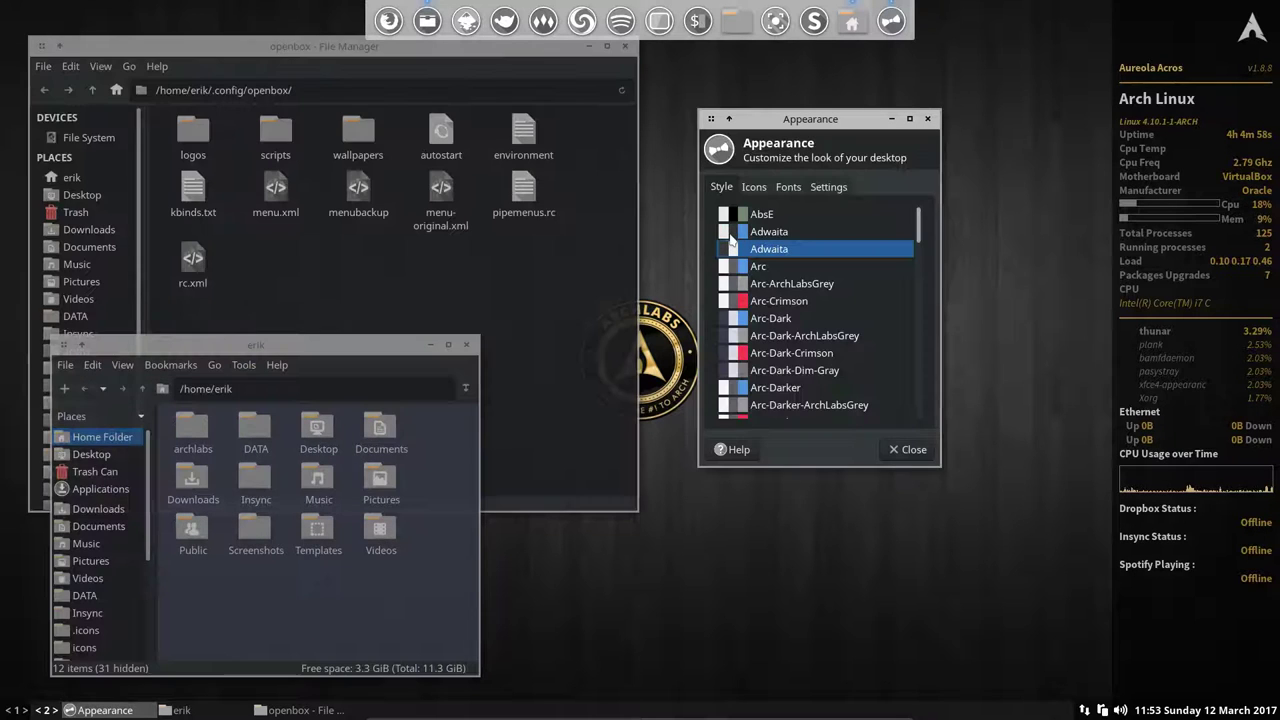
key(Down)
key(Down)
key(Down)
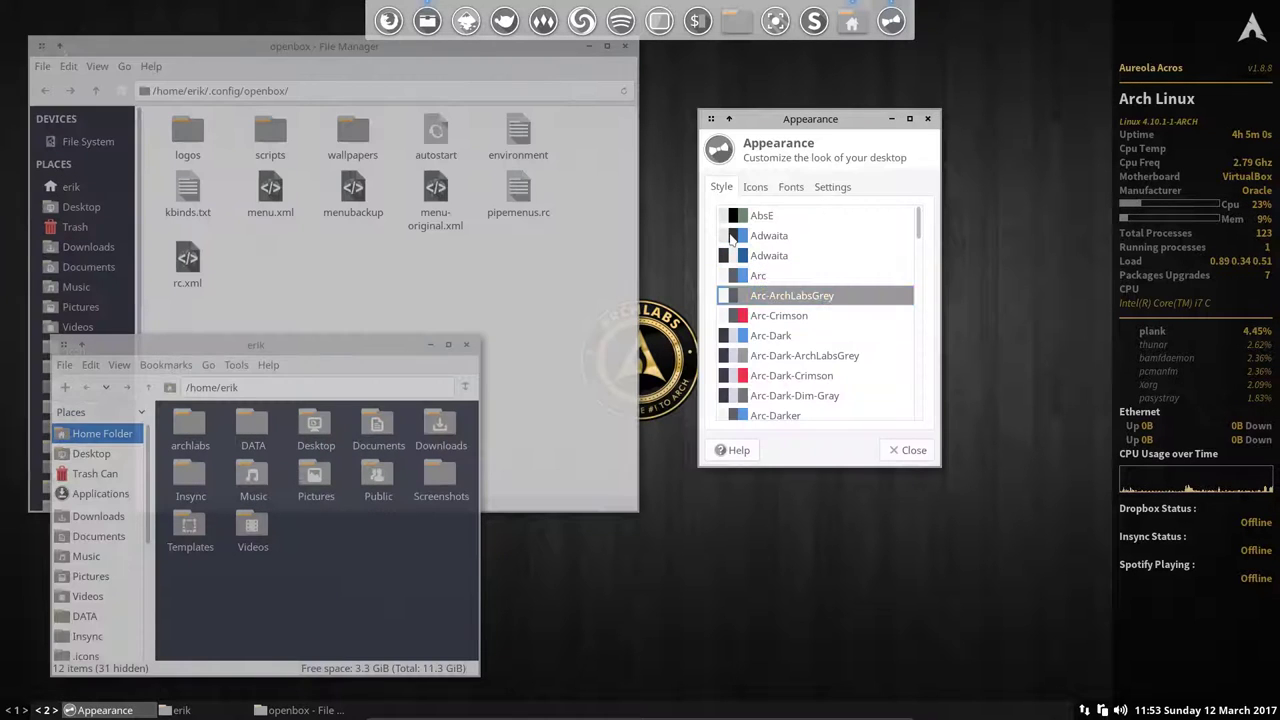
key(Down)
key(Down)
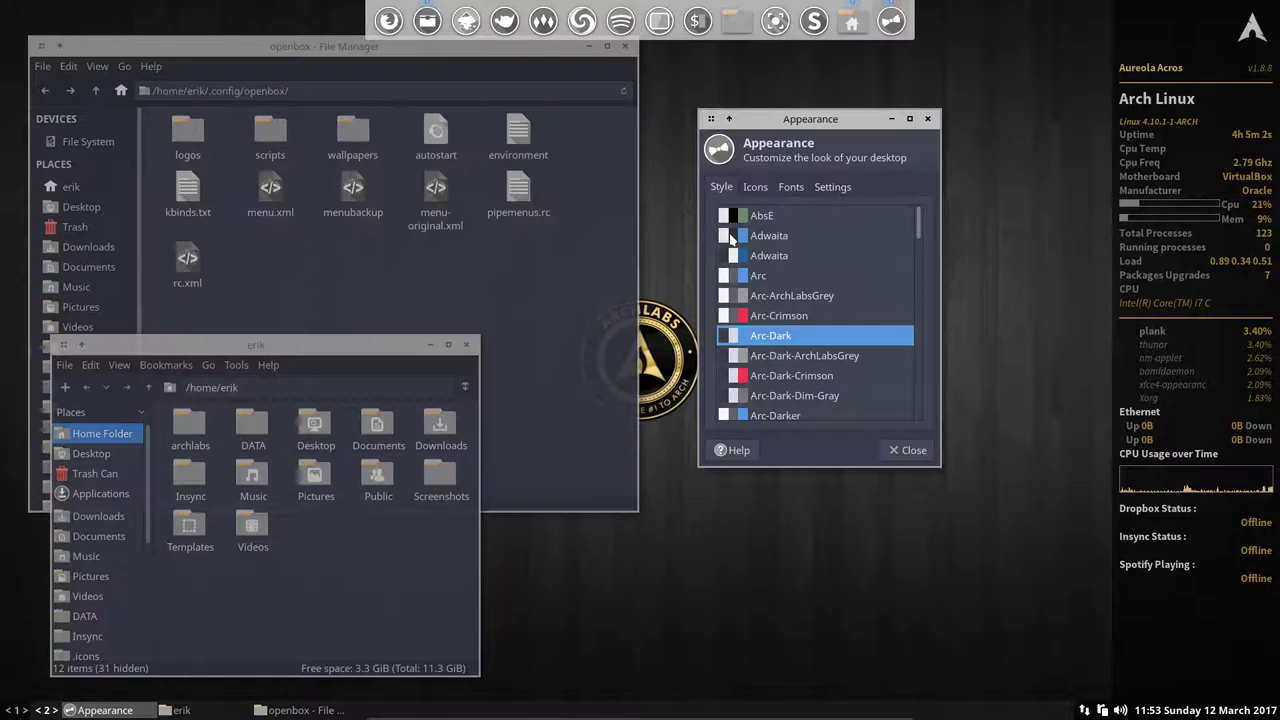
Preview the desktop styles one after another from Arc-Dark-ArchLabsGrey through the Arc-Darker and Arc-Grey variants to Arc-Red.
key(Down)
key(Down)
key(Down)
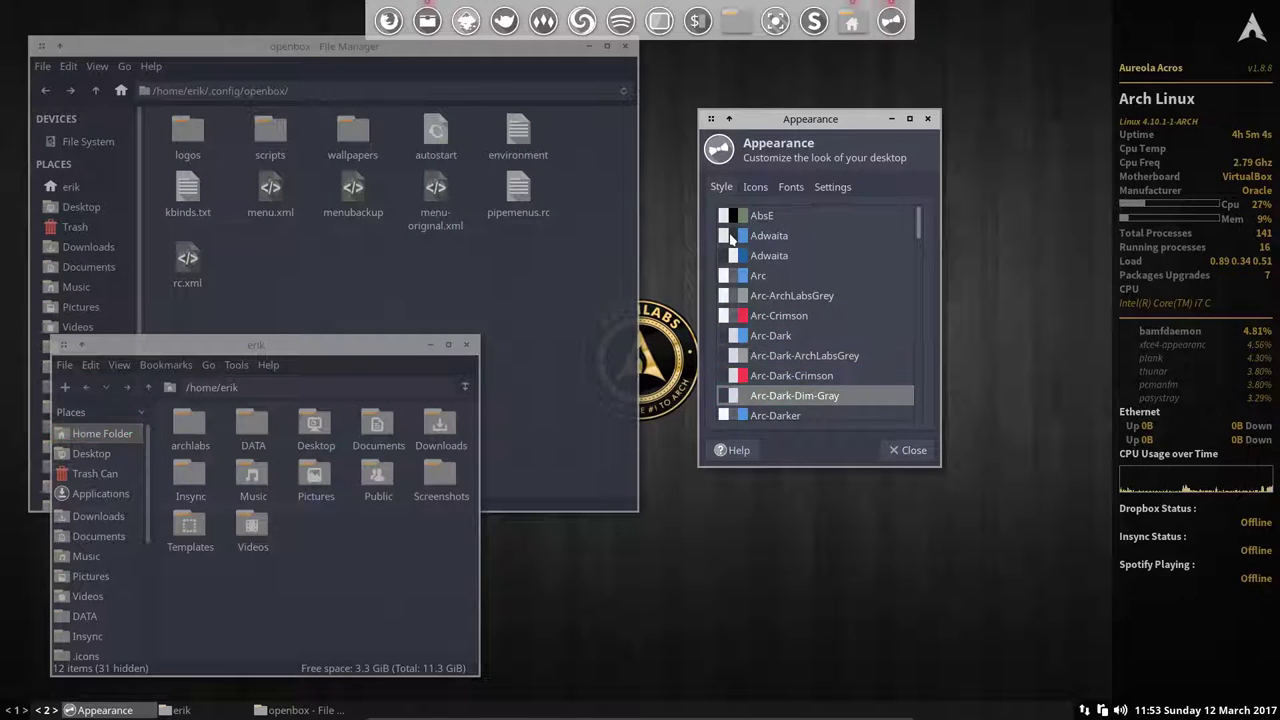
key(Down)
key(Down)
key(Down)
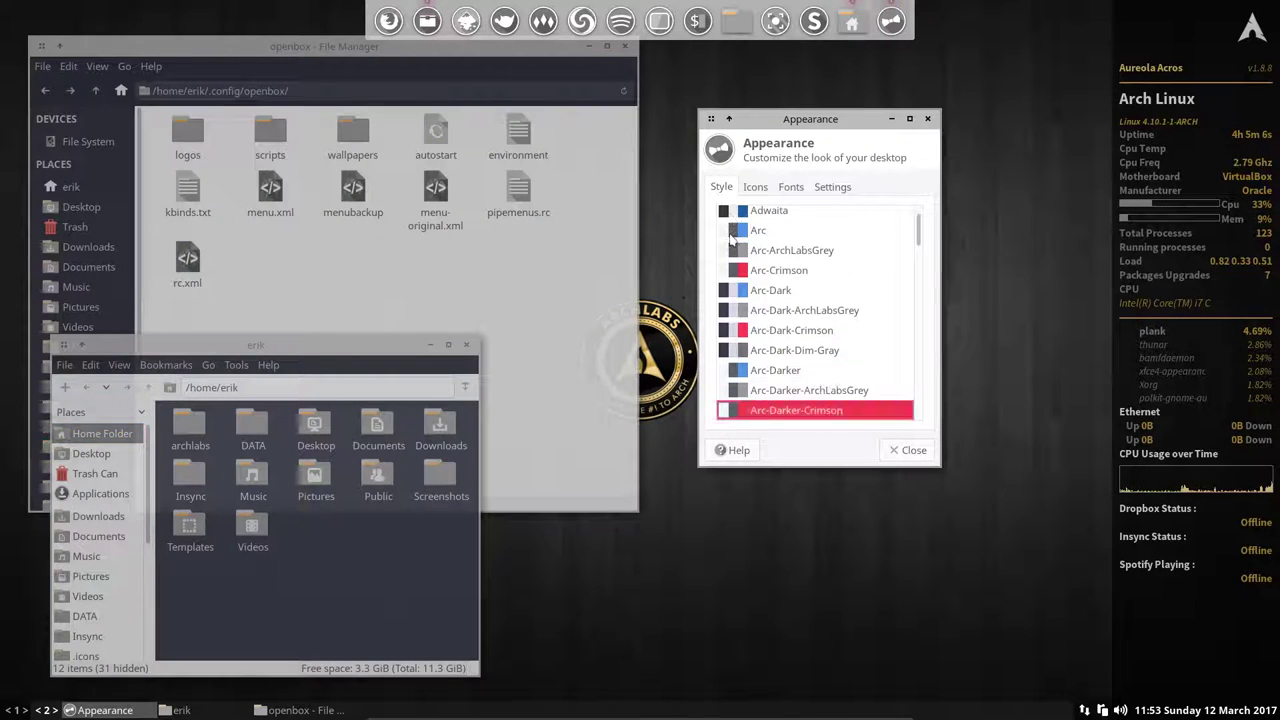
key(Down)
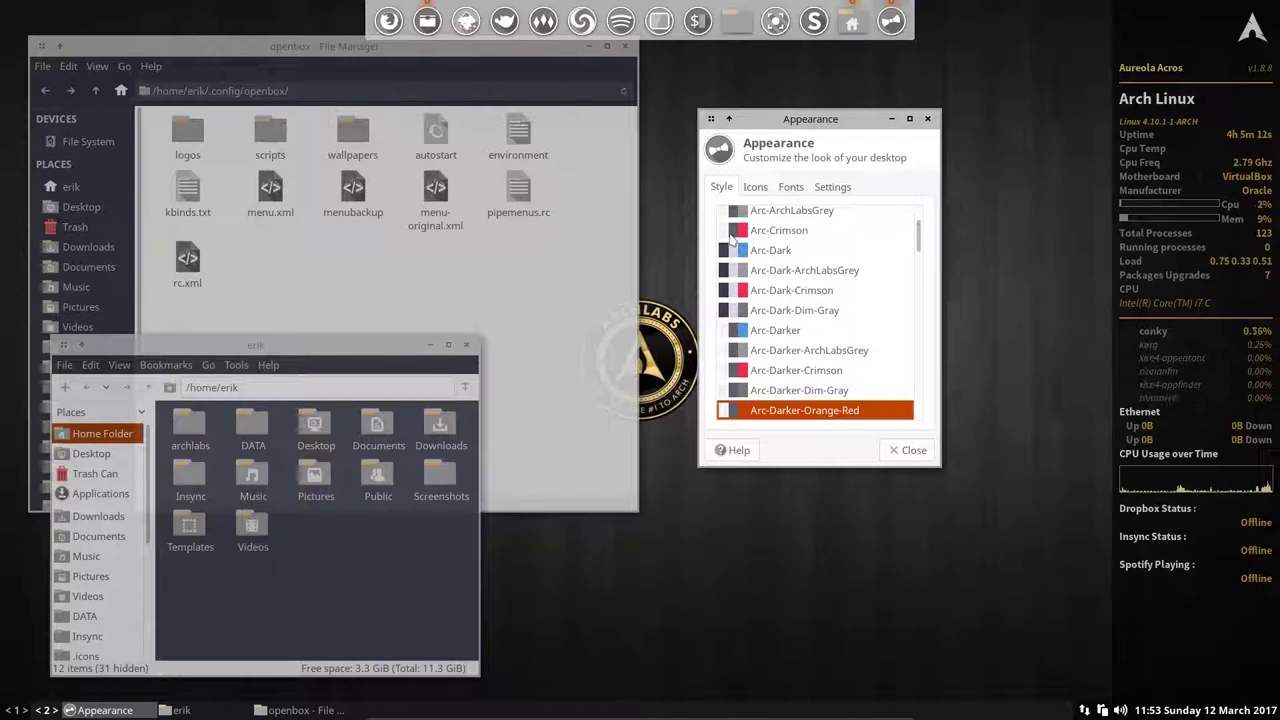
key(Down)
key(Down)
key(Down)
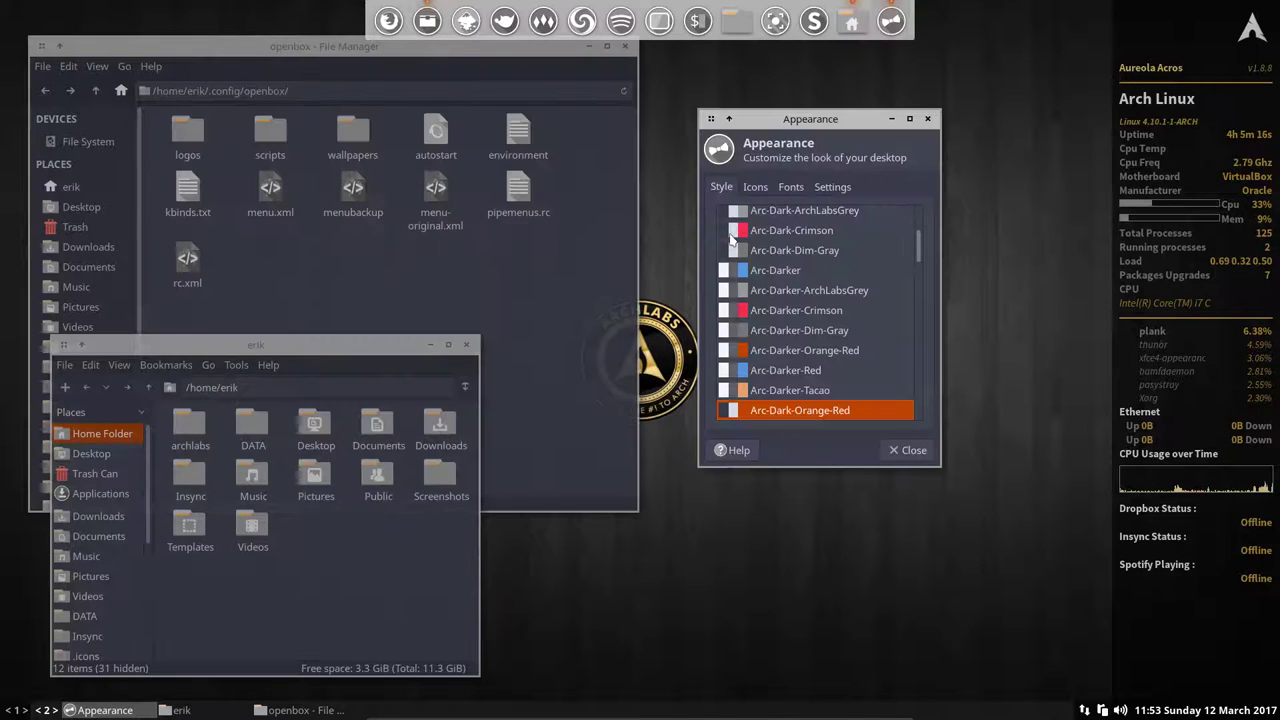
key(Down)
key(Down)
key(Down)
key(Down)
key(Down)
key(Down)
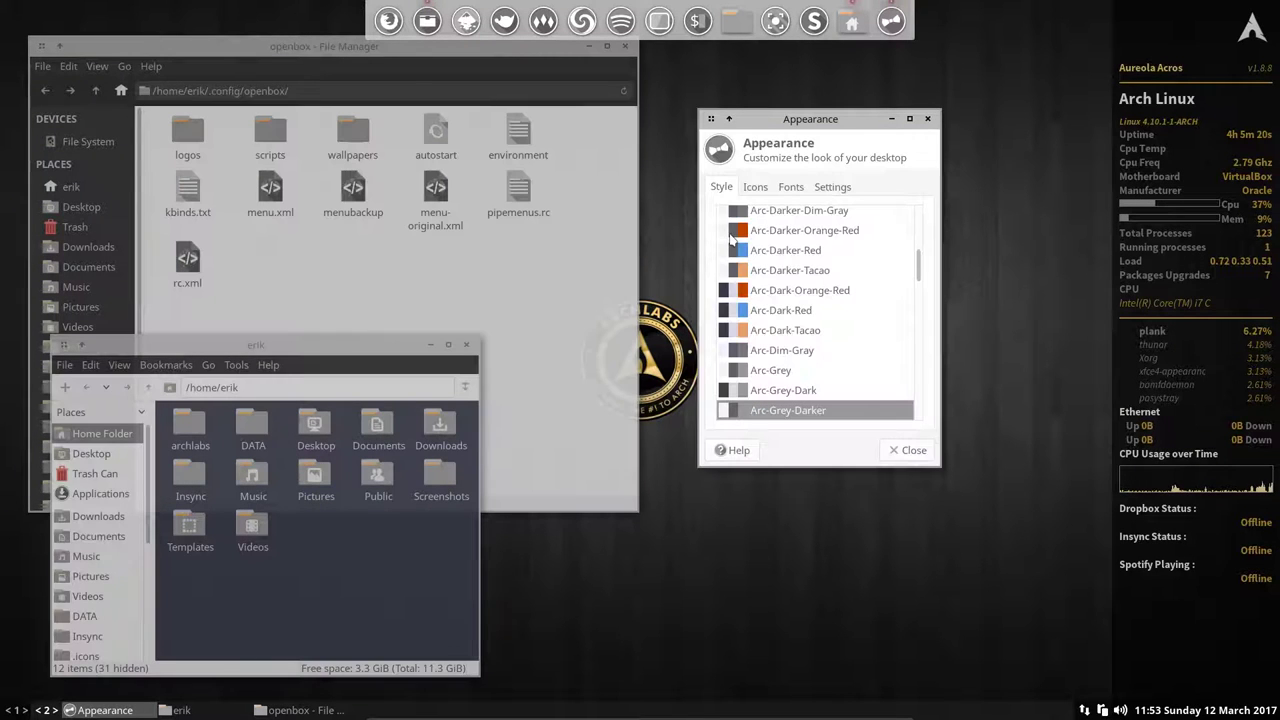
key(Down)
key(Down)
key(Down)
key(Down)
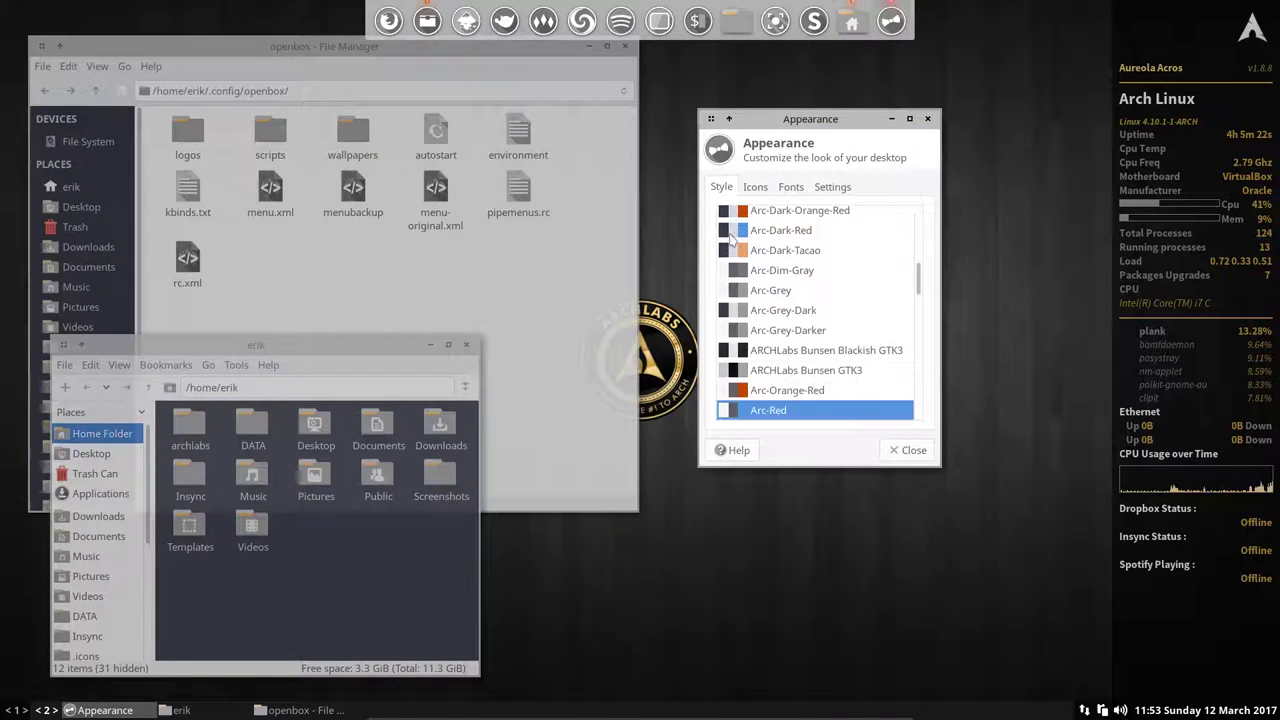
Go back to preview the ARCHLabs Bunsen GTK3 style again, and continue through Arc-Orange-Red and Arc-Red to Arc-Tacao.
key(Up)
key(Up)
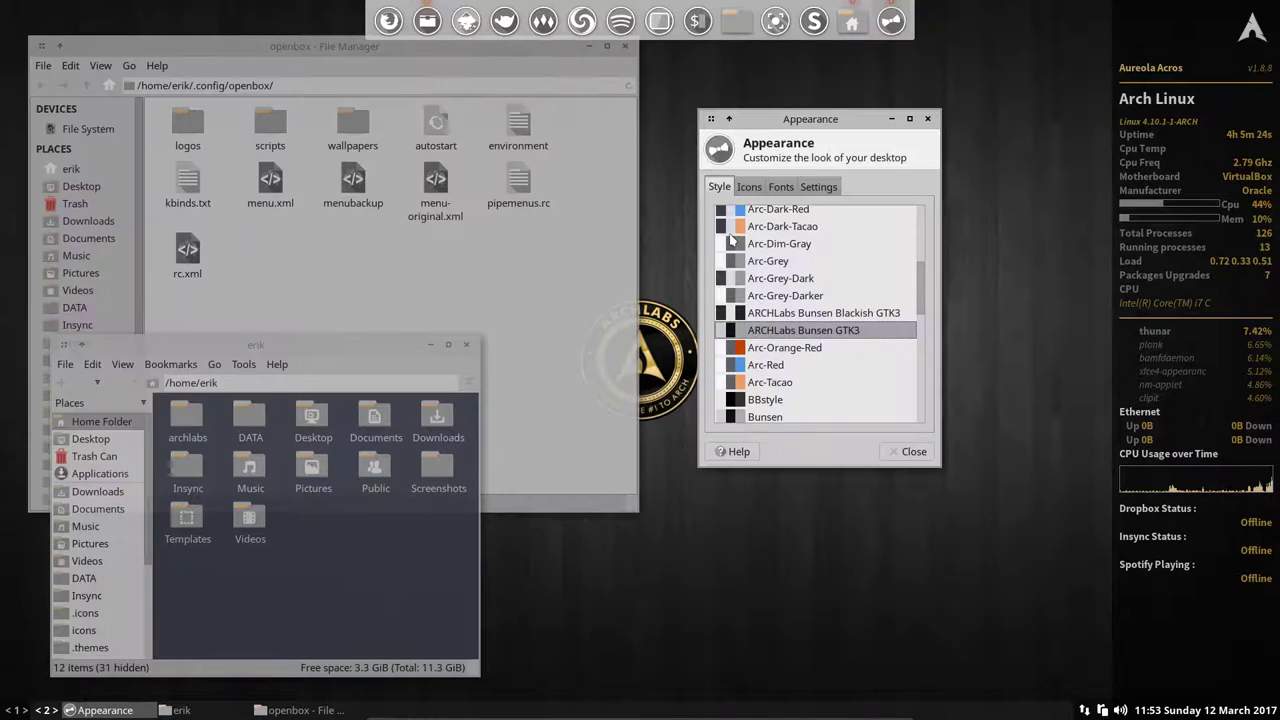
key(Down)
key(Down)
key(Down)
key(Down)
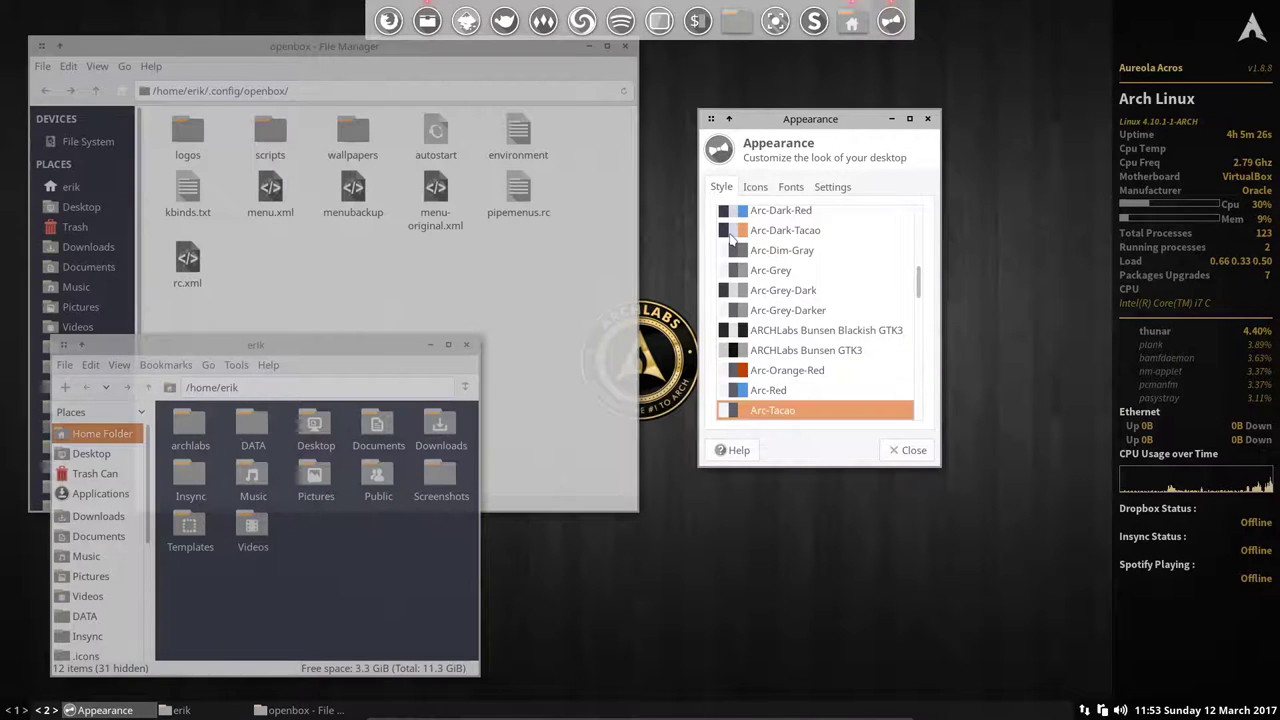
Preview the remaining desktop styles in order, from BBstyle through the Bunsen, Mist and Simple variants to Weightless-industry.
key(Down)
key(Down)
key(Down)
key(Down)
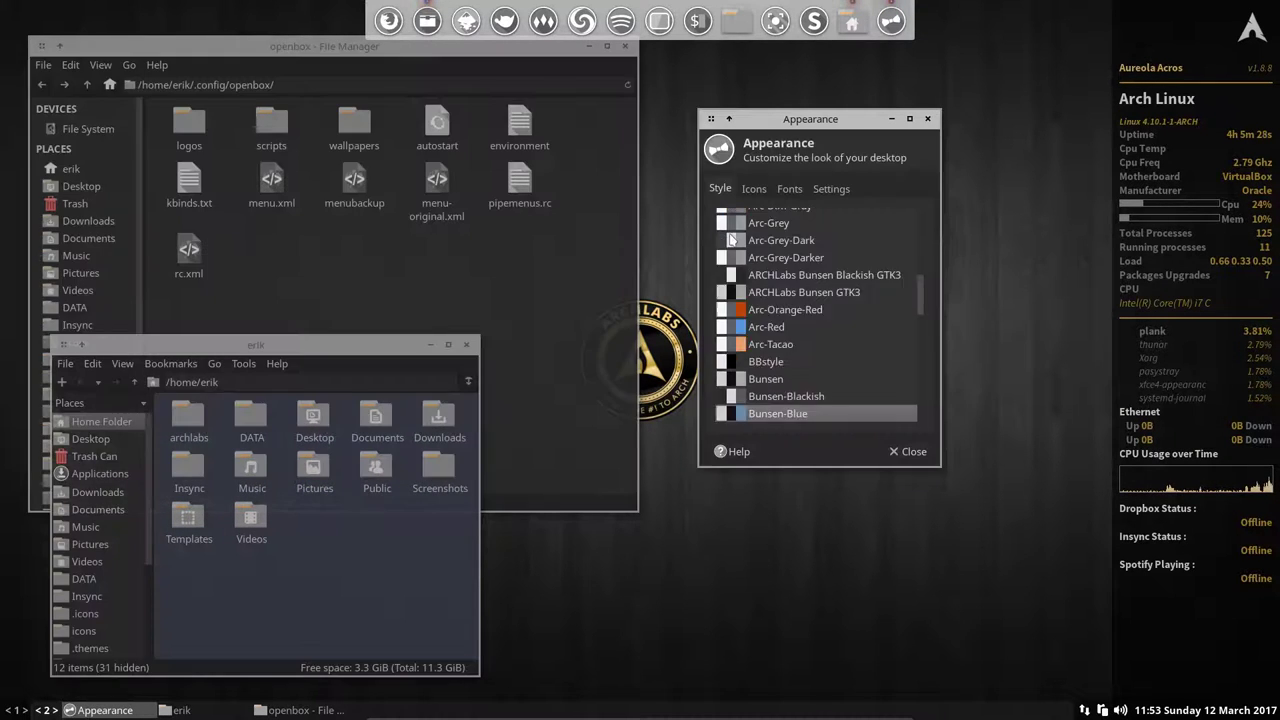
key(Down)
key(Down)
key(Down)
key(Down)
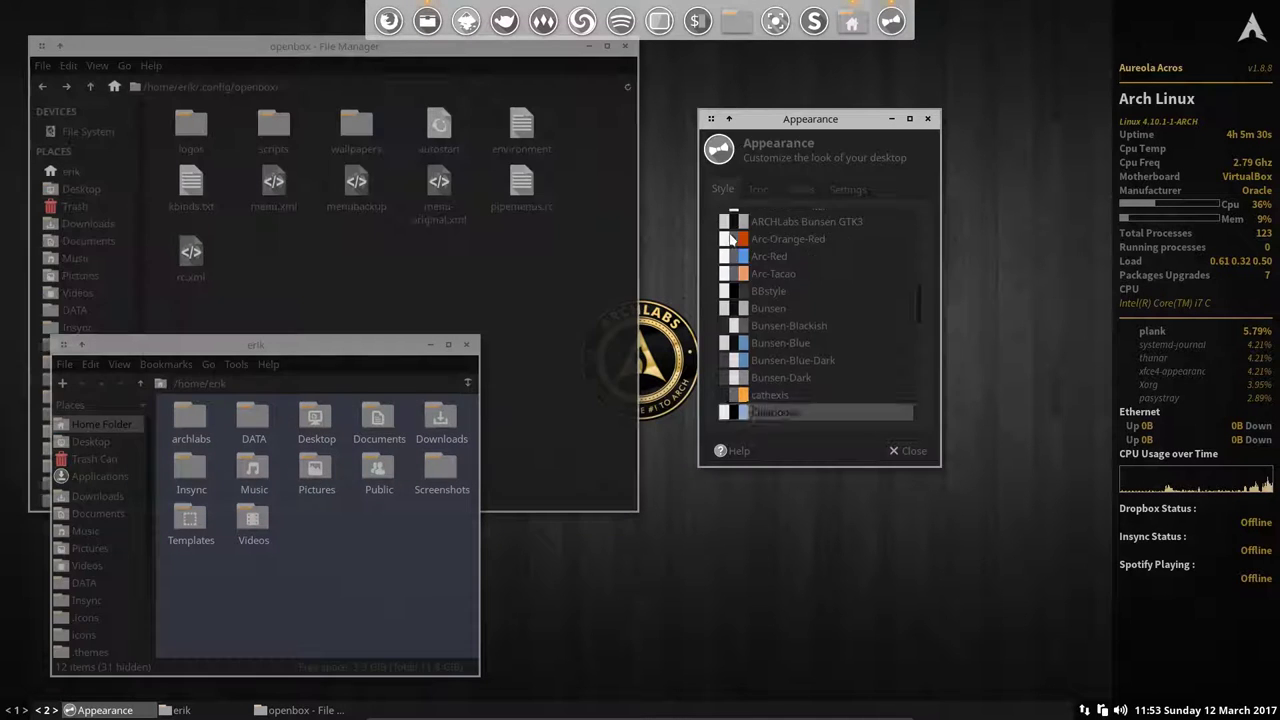
key(Down)
key(Down)
key(Down)
key(Down)
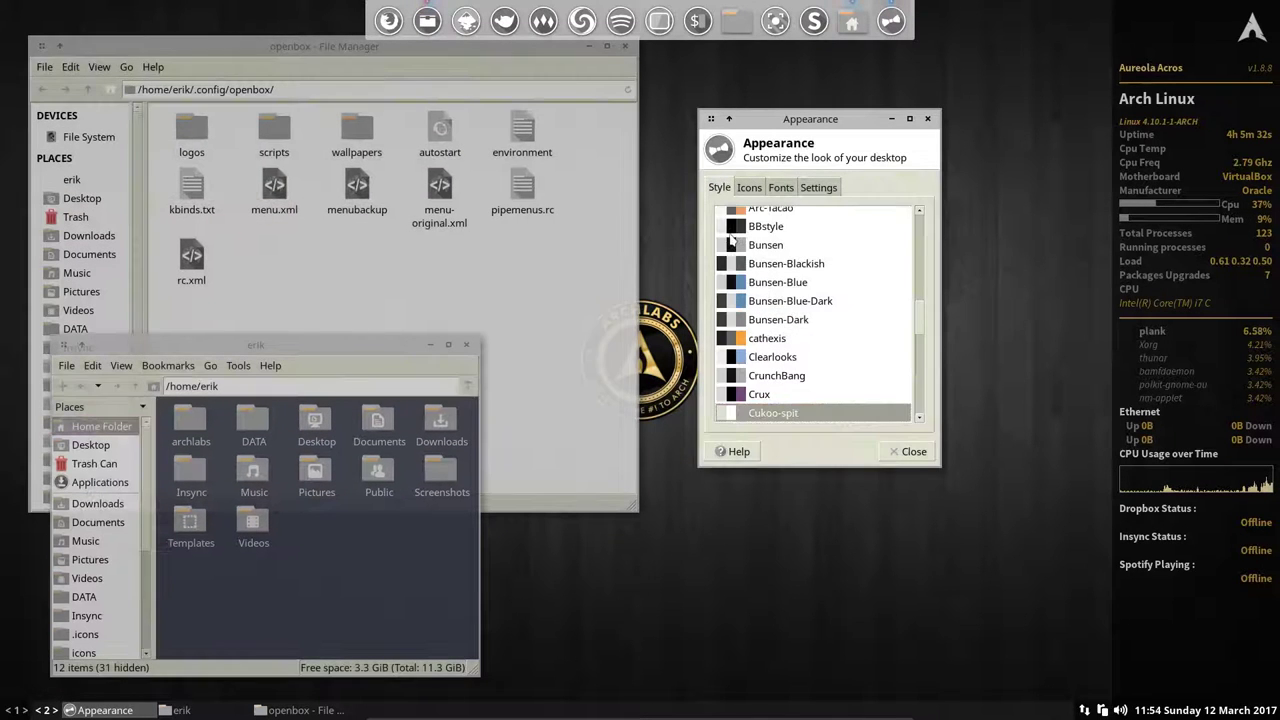
key(Down)
key(Down)
key(Down)
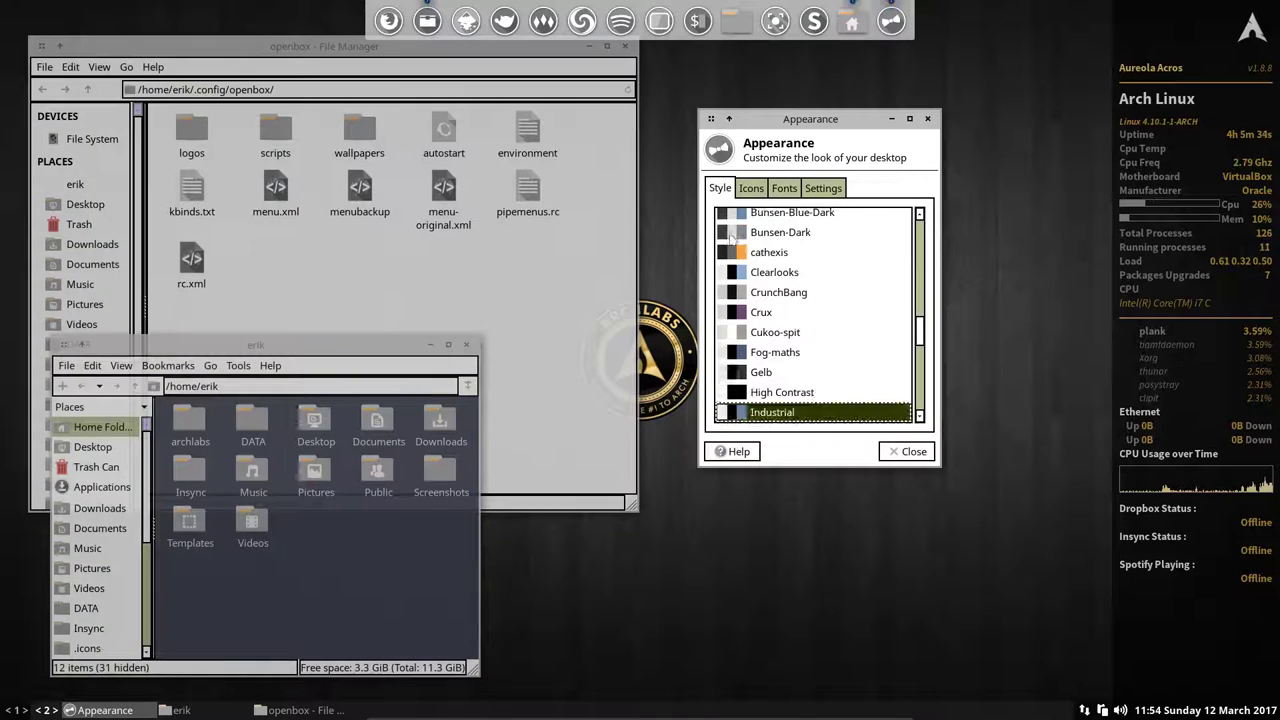
key(Down)
key(Down)
key(Down)
key(Down)
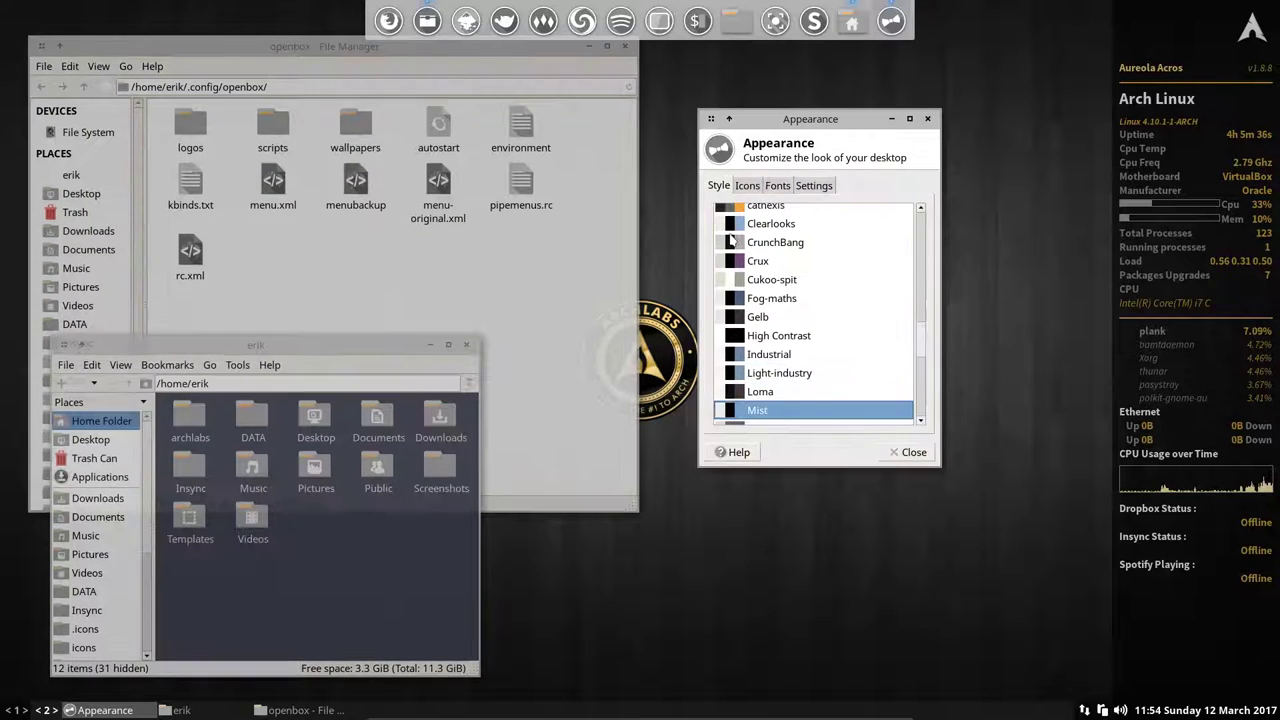
key(Down)
key(Down)
key(Down)
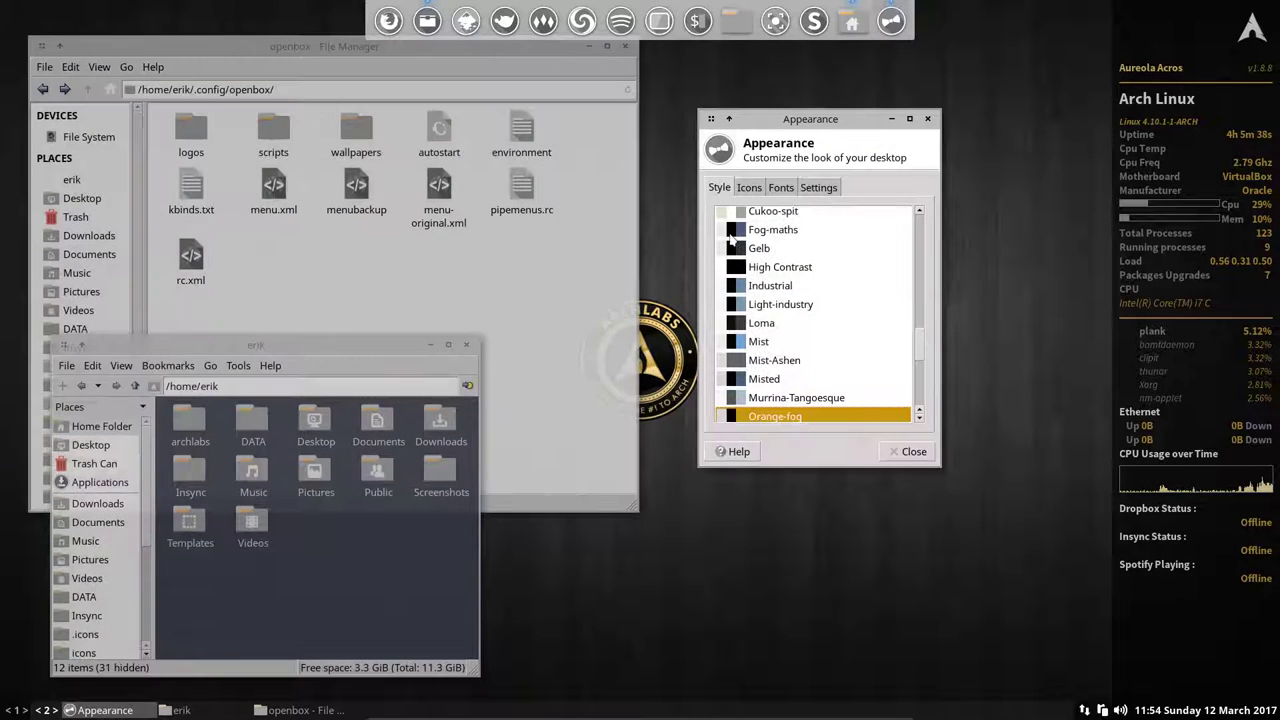
key(Down)
key(Down)
key(Down)
key(Down)
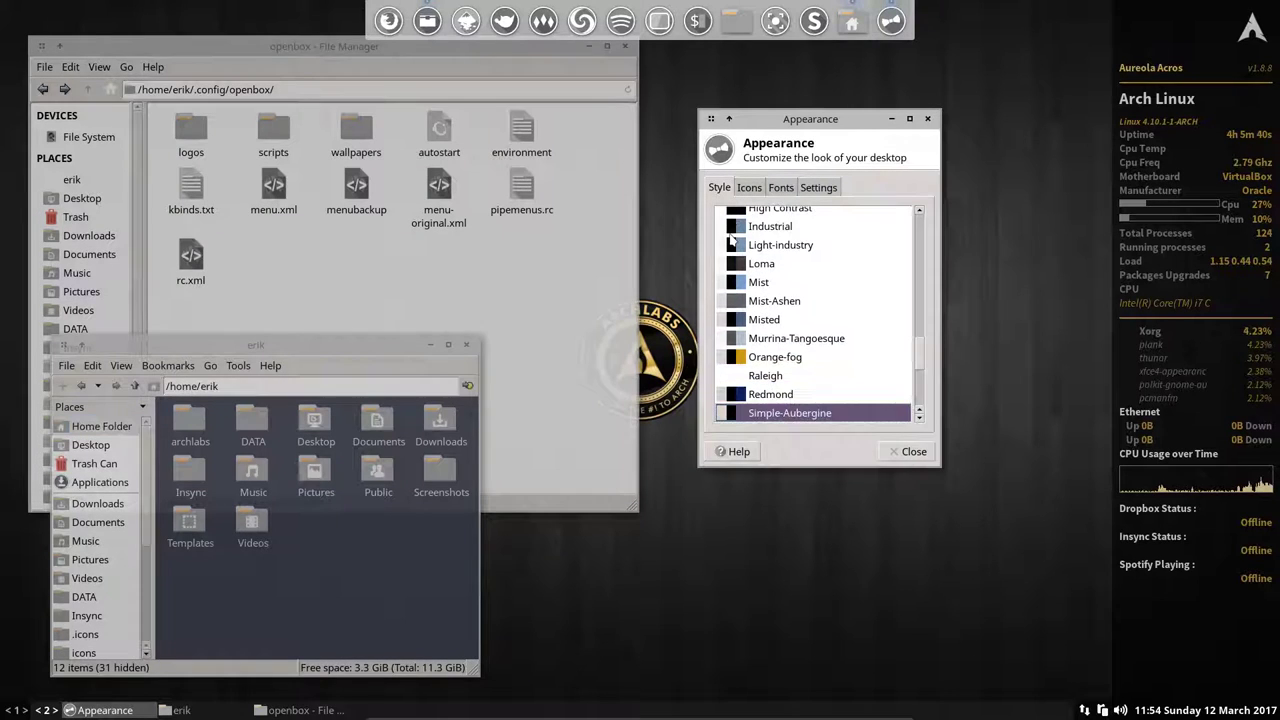
key(Down)
key(Down)
key(Down)
key(Down)
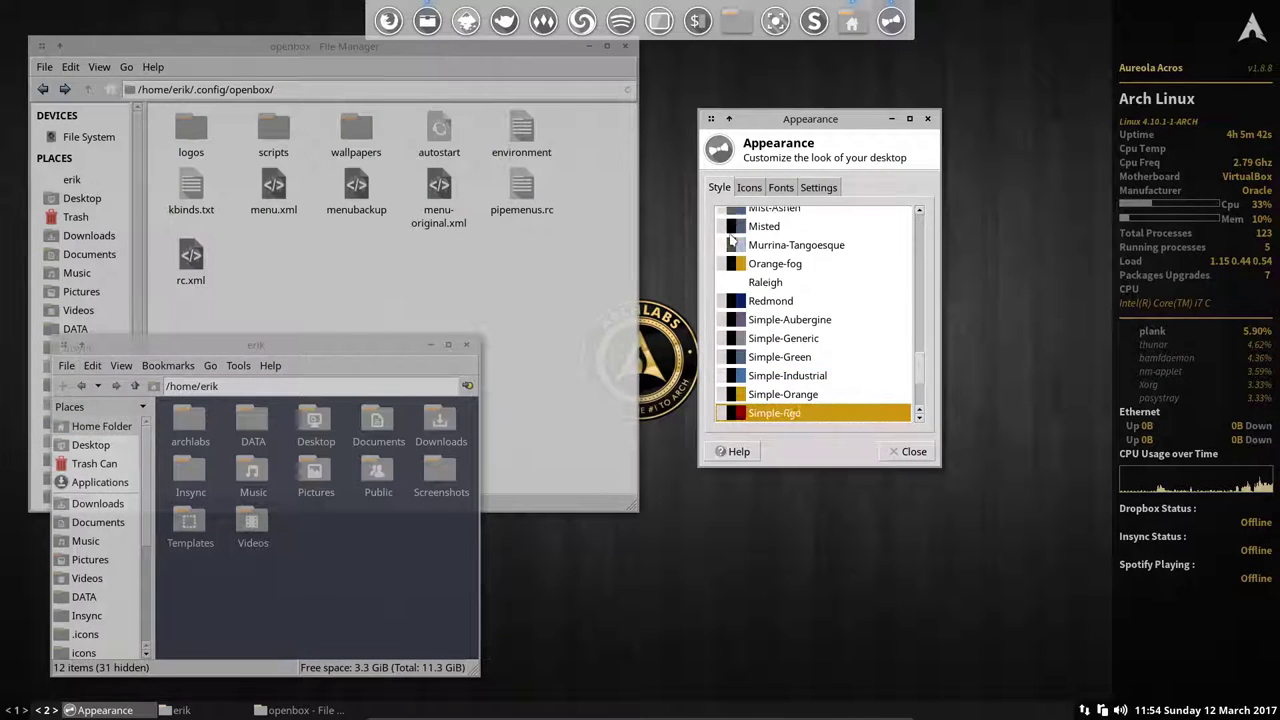
key(Down)
key(Down)
key(Down)
key(Down)
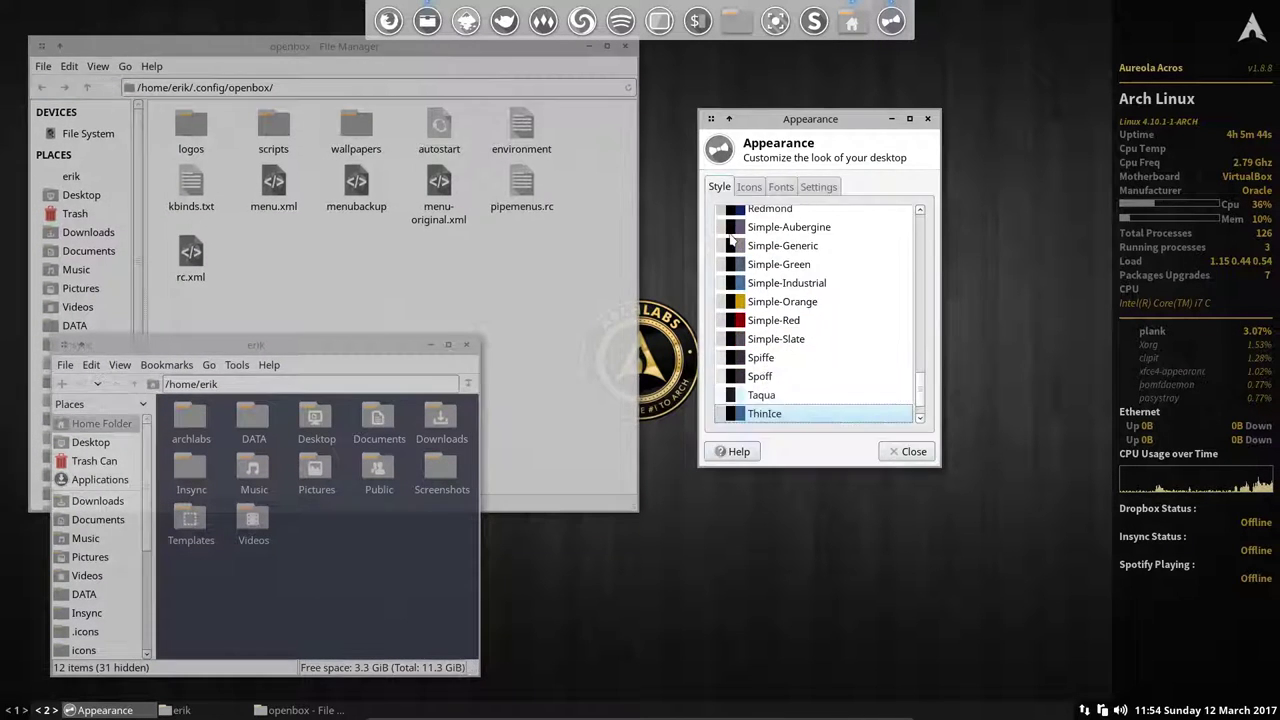
key(Down)
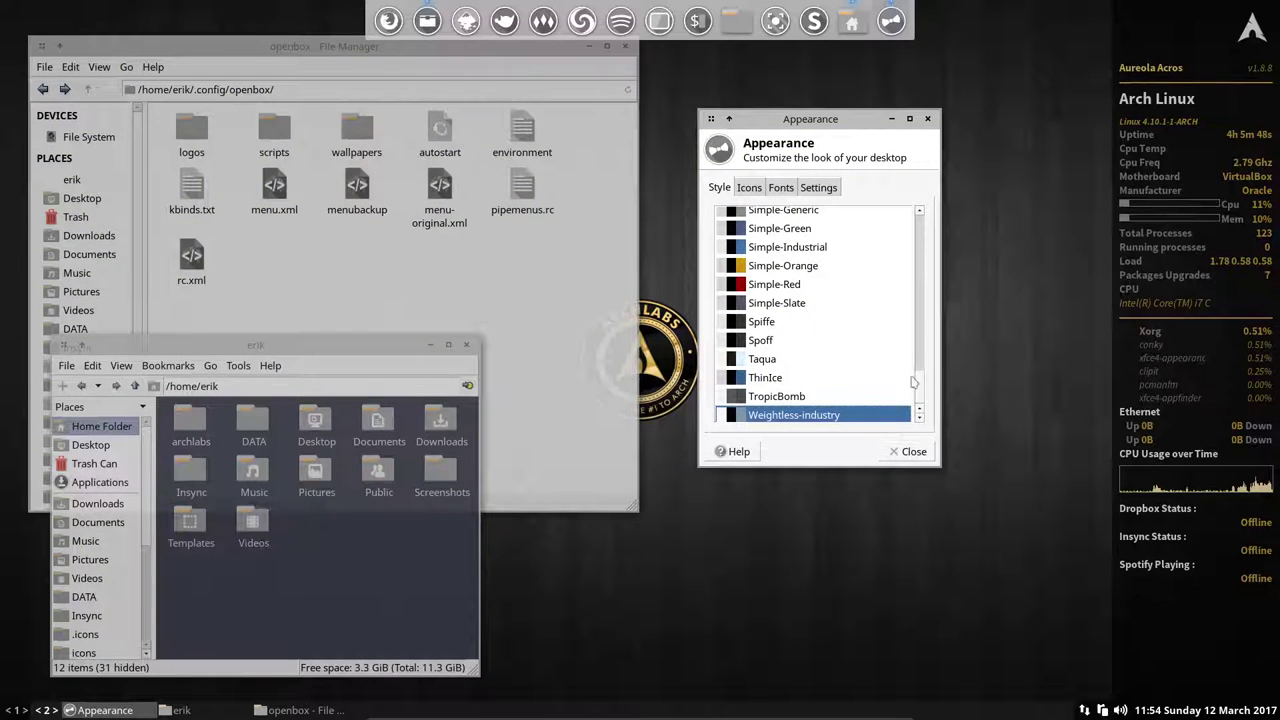
Return to the ArchLabs entries in the style list and apply the ARCHLabs Bunsen GTK3 style.
drag(913, 382, 928, 270)
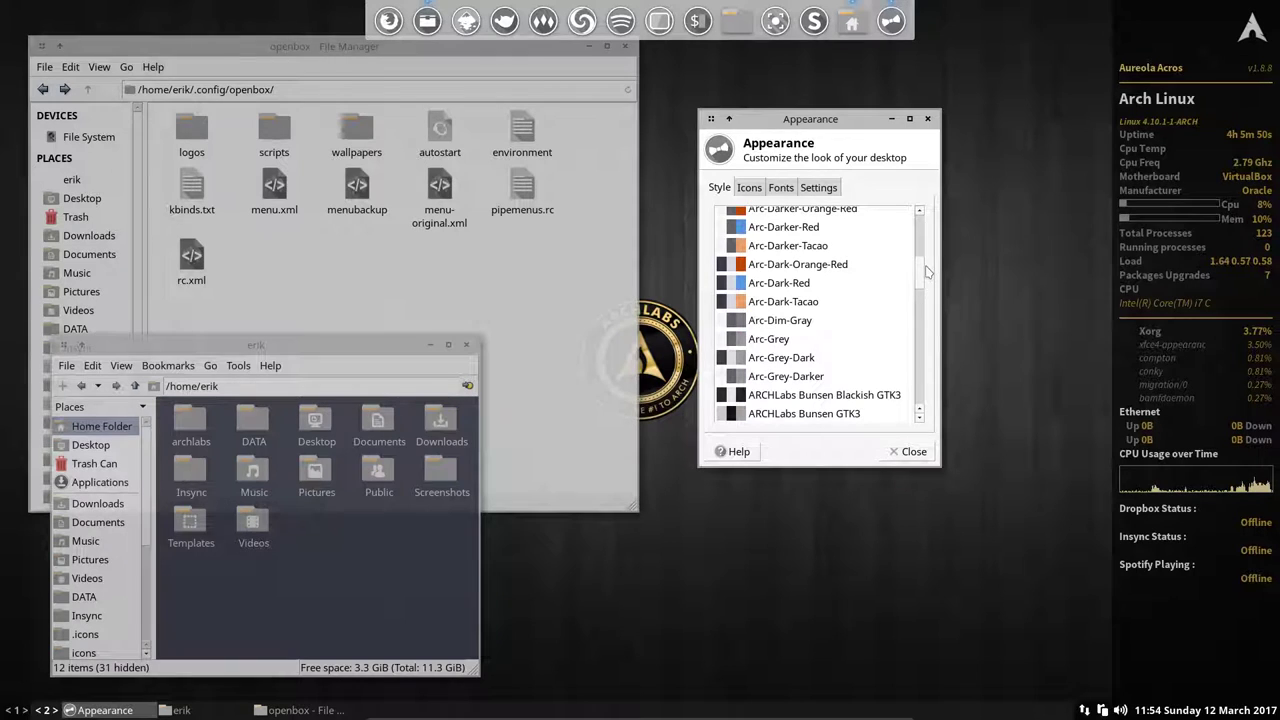
click(792, 377)
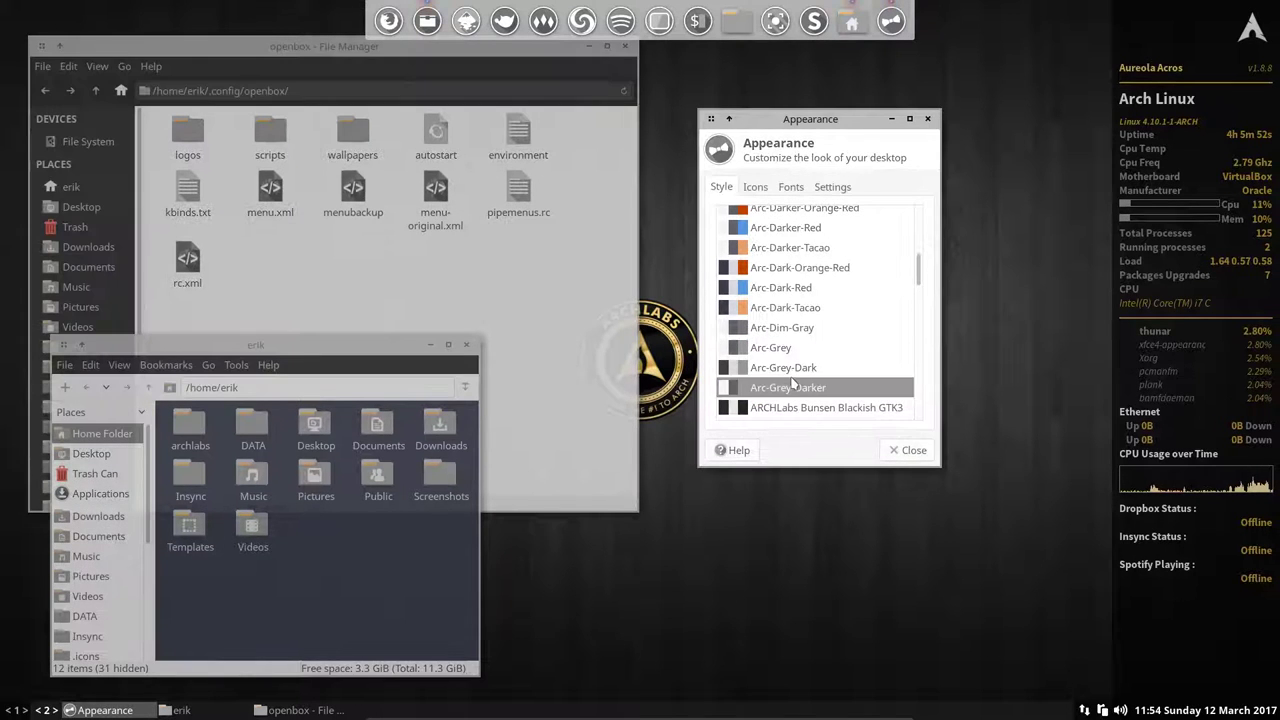
scroll(795, 385, down, 1)
click(813, 397)
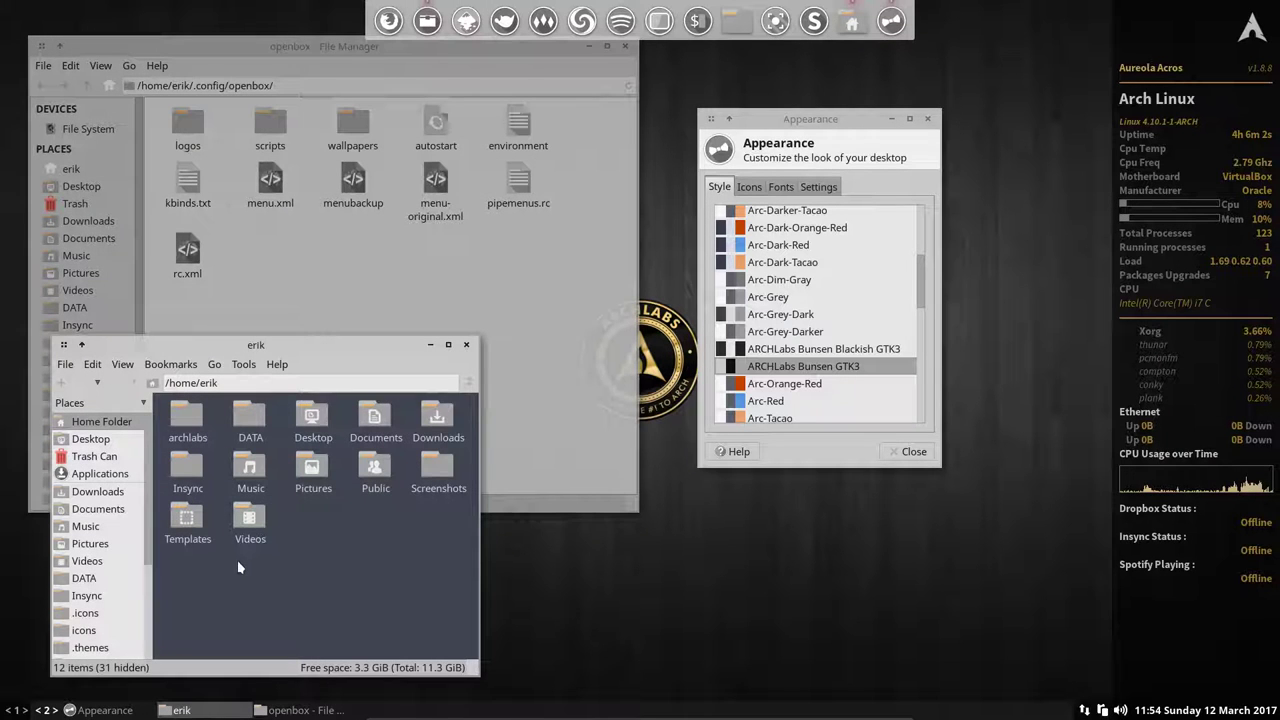
Reload the home folder in its file manager window to try to refresh its colours.
click(100, 366)
mouse_move(120, 365)
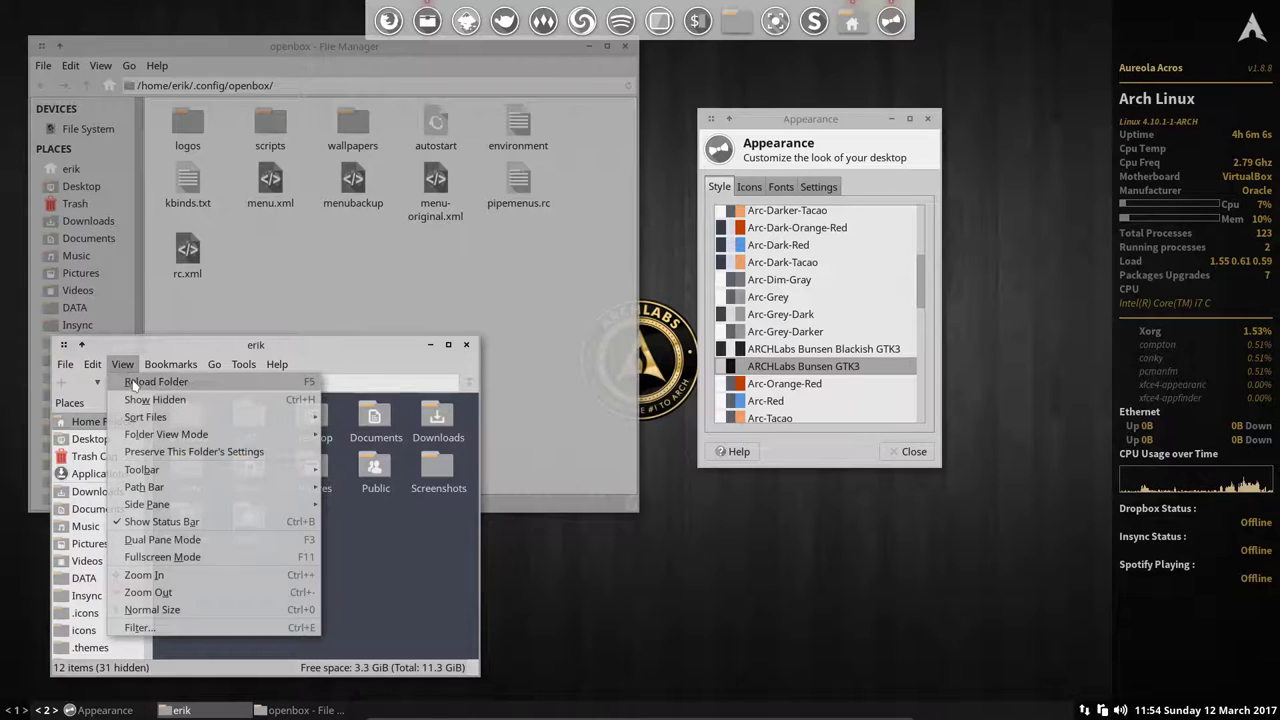
click(127, 378)
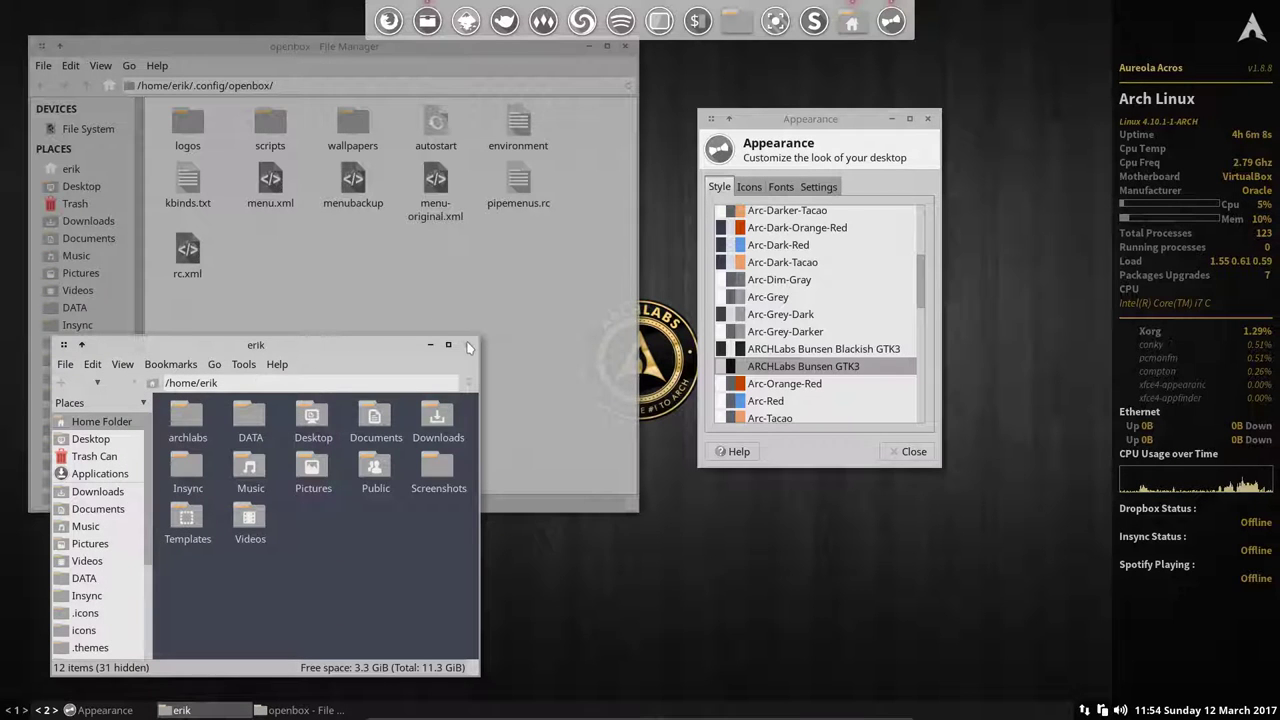
Close the home folder window, relaunch pcmanfm and place its new window over the openbox file manager.
click(468, 345)
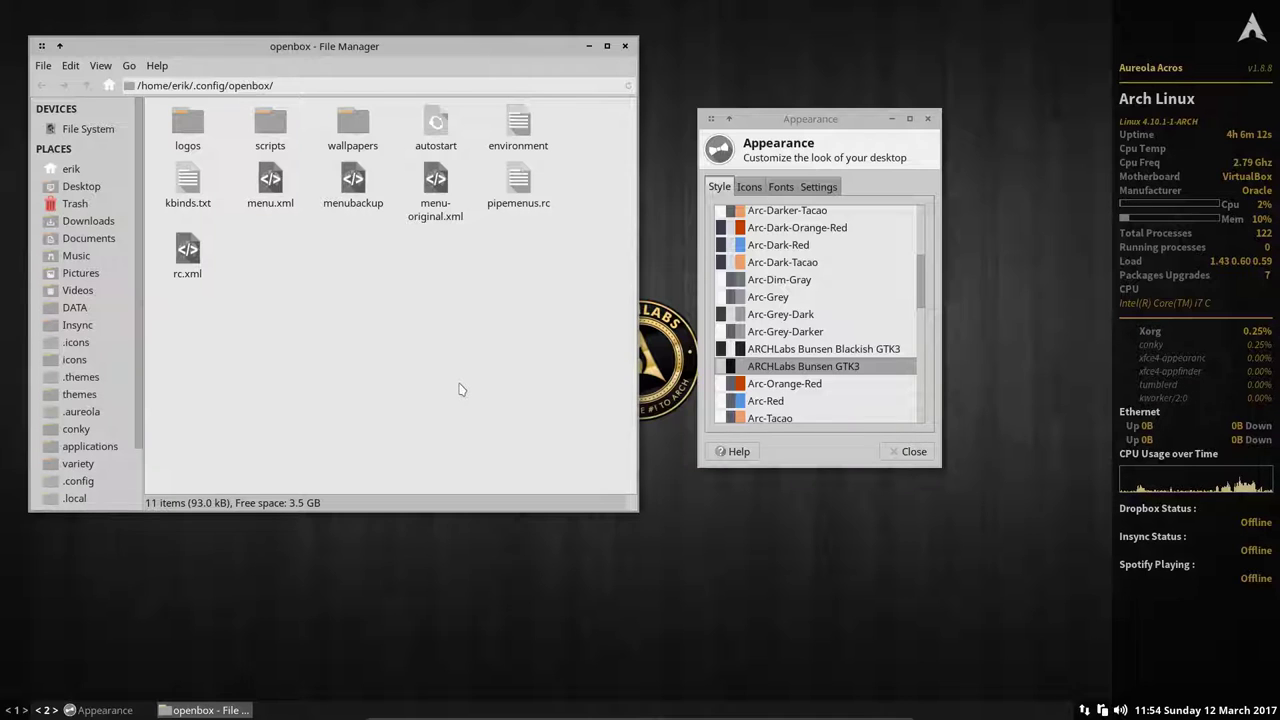
key(alt+F2)
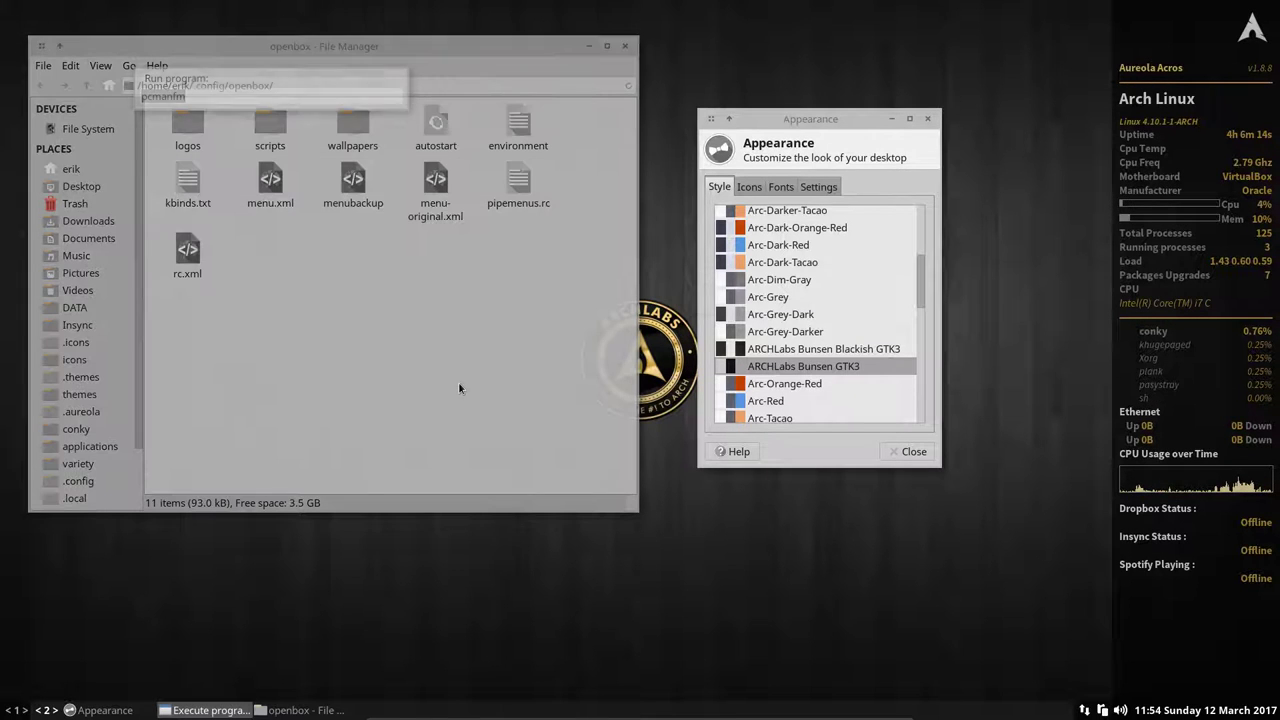
key(Return)
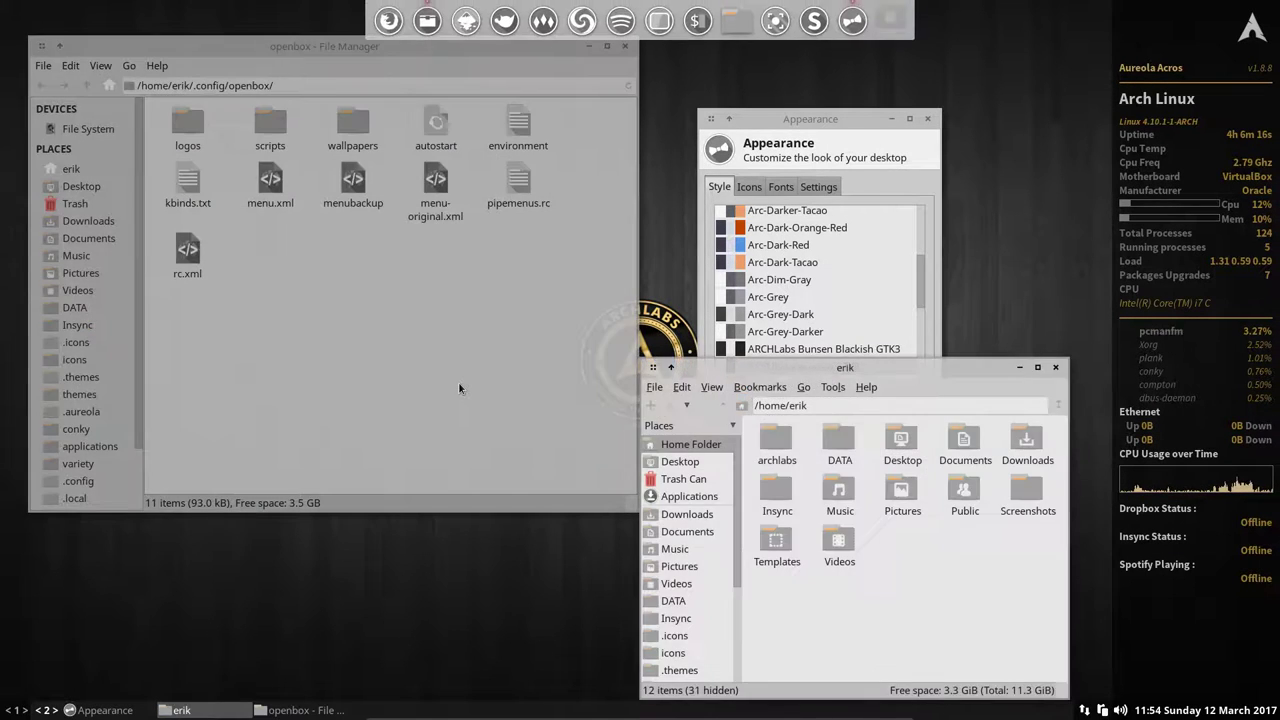
drag(881, 372, 305, 306)
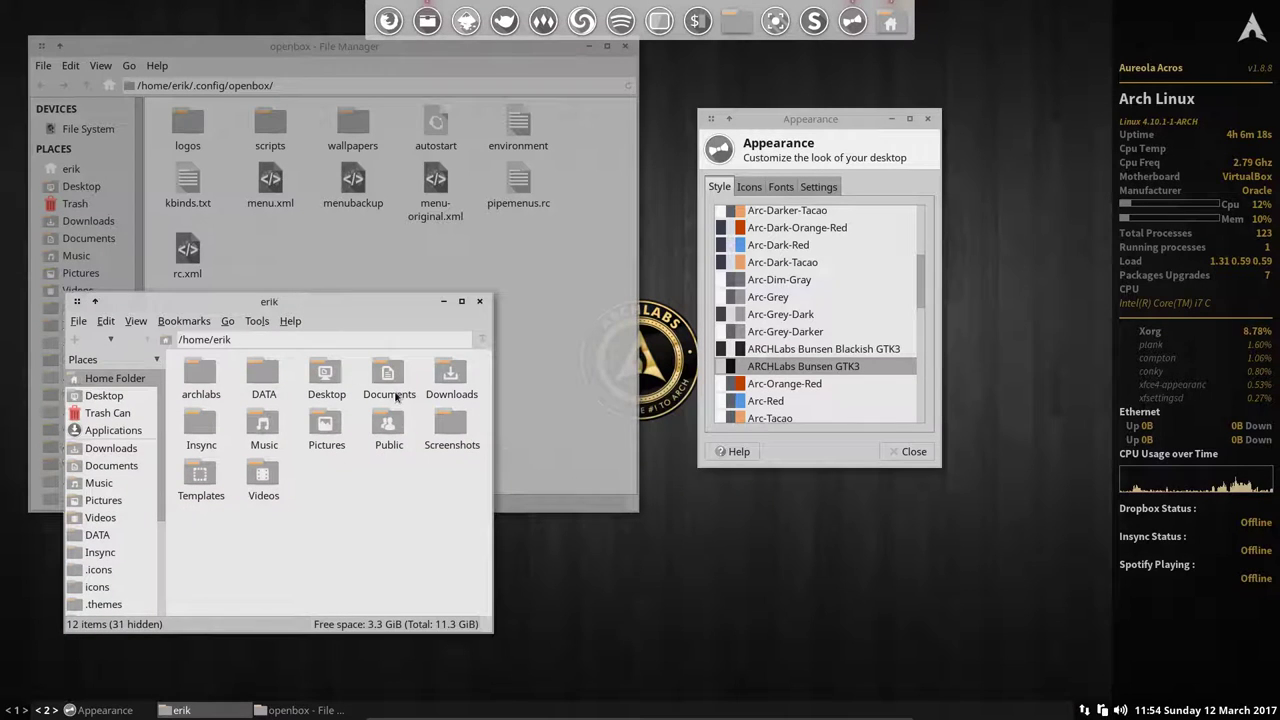
Switch between the home folder and openbox file manager windows to compare how they render the style.
key(alt+Tab)
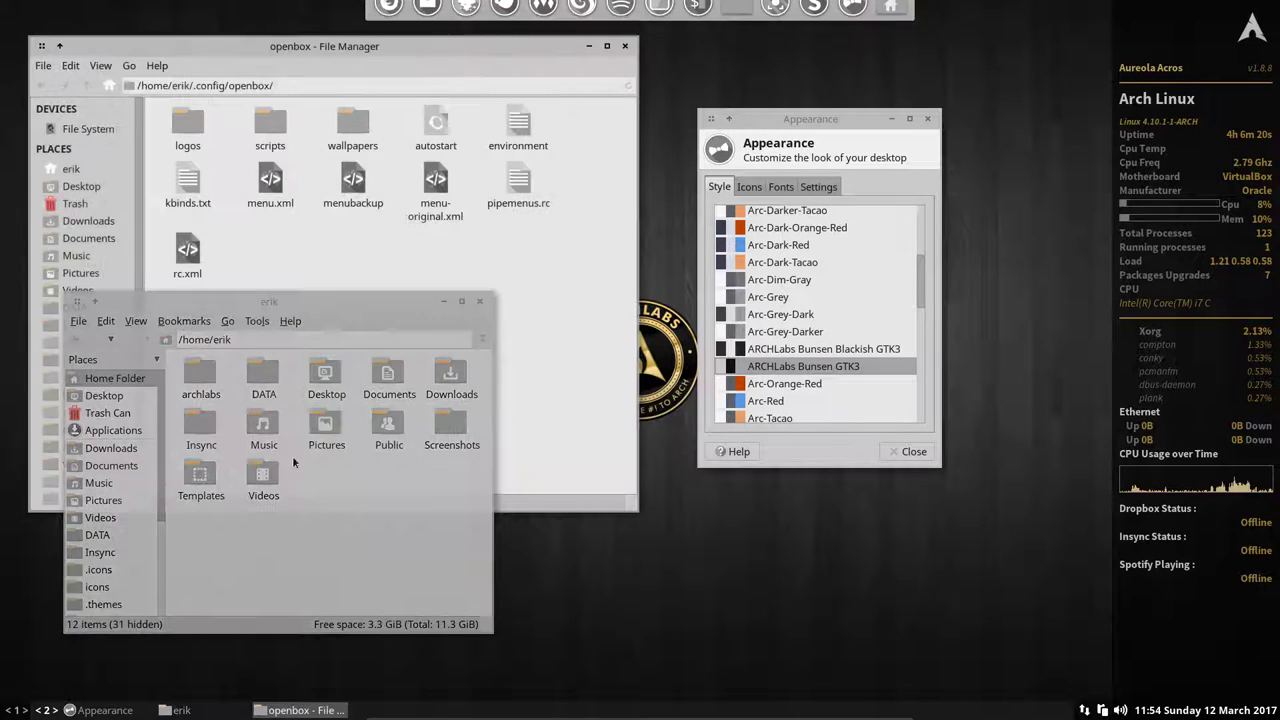
key(alt+Tab)
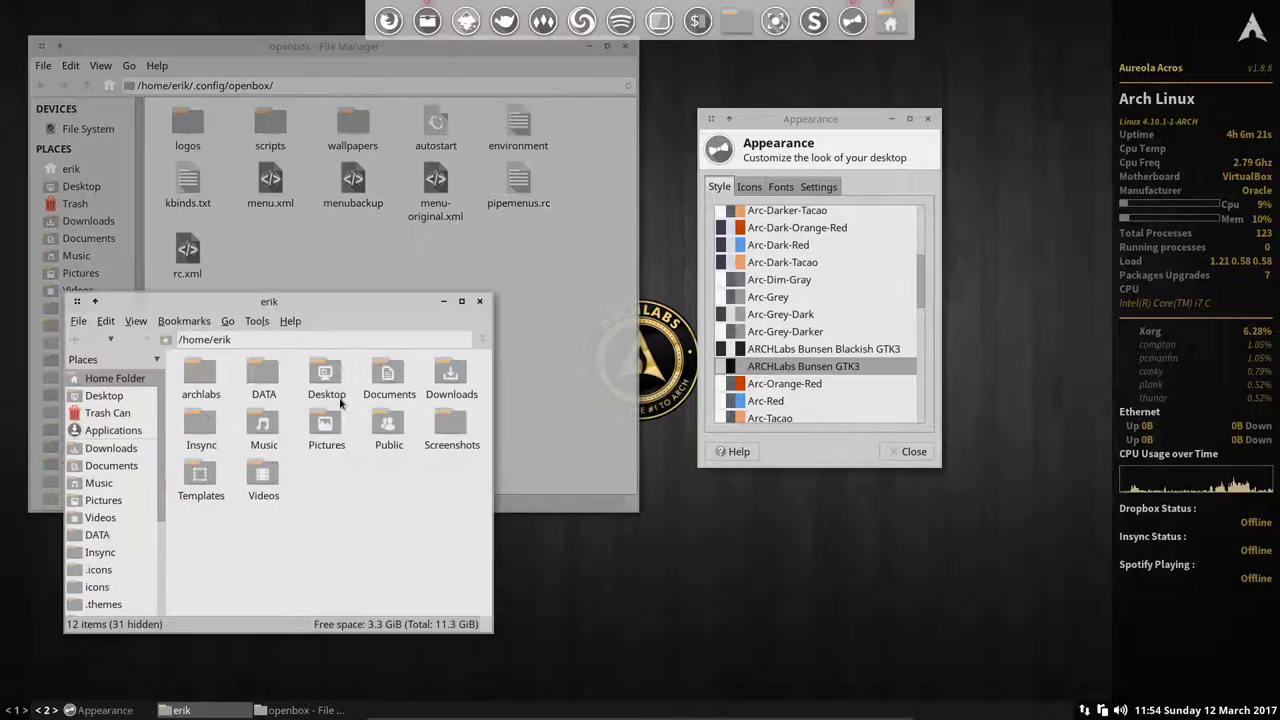
click(245, 273)
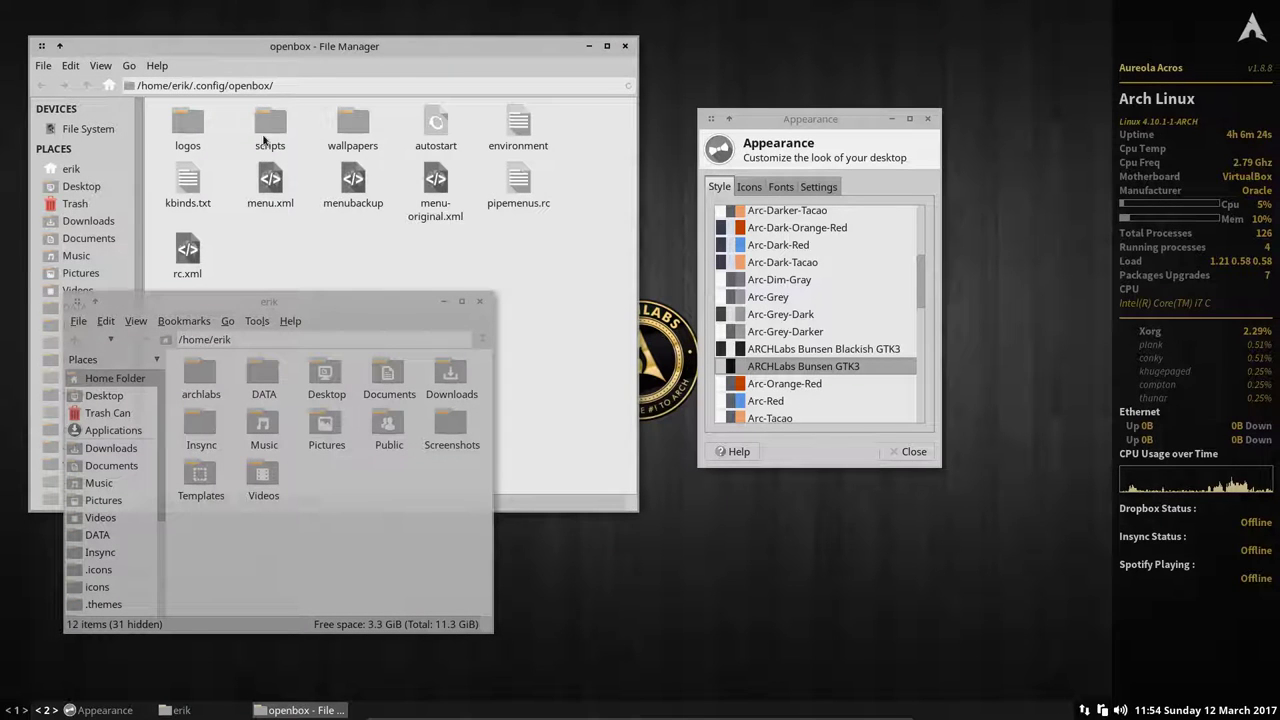
Apply the Faenza-Dark-ARCHLabs icon theme in the Appearance settings.
click(750, 186)
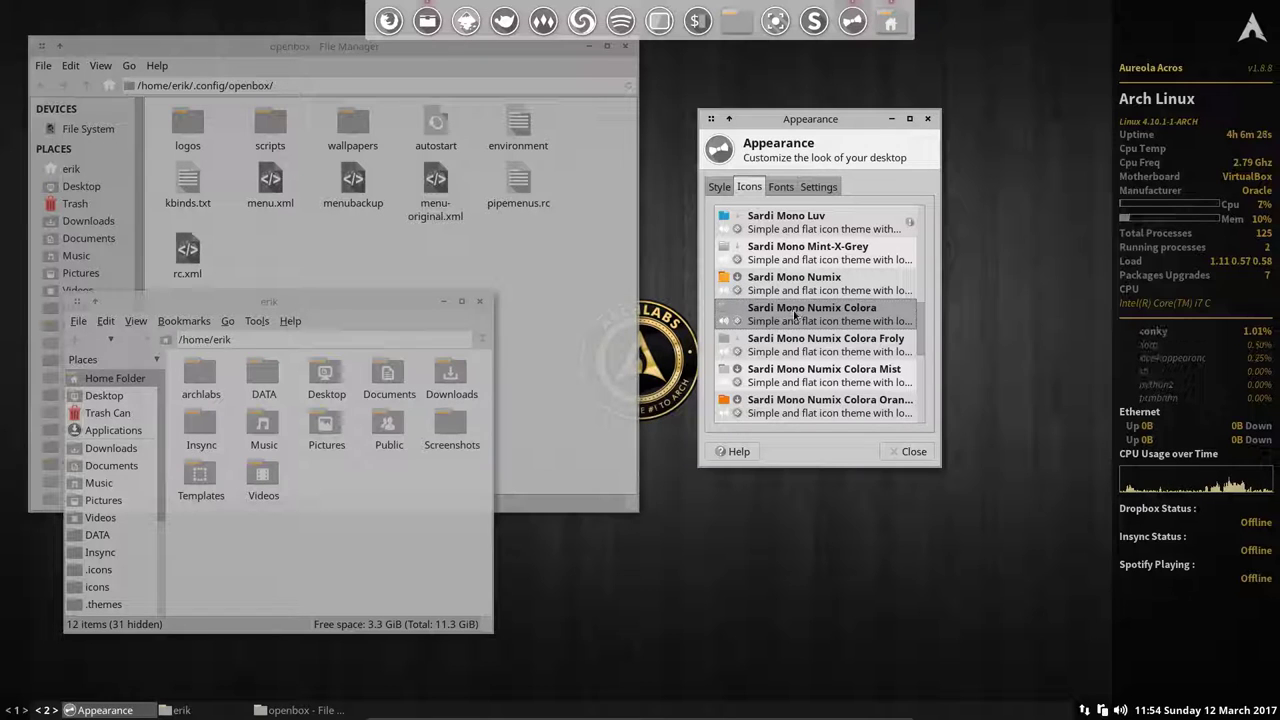
scroll(795, 316, up, 10)
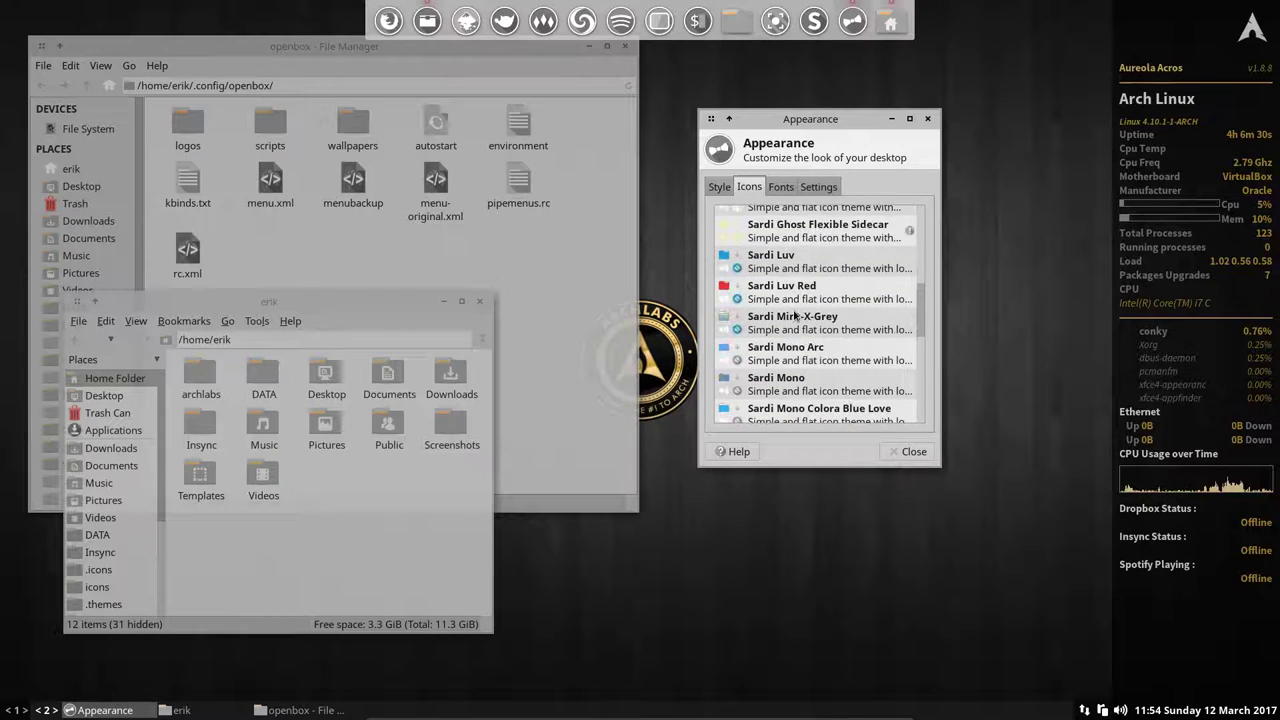
scroll(795, 316, up, 10)
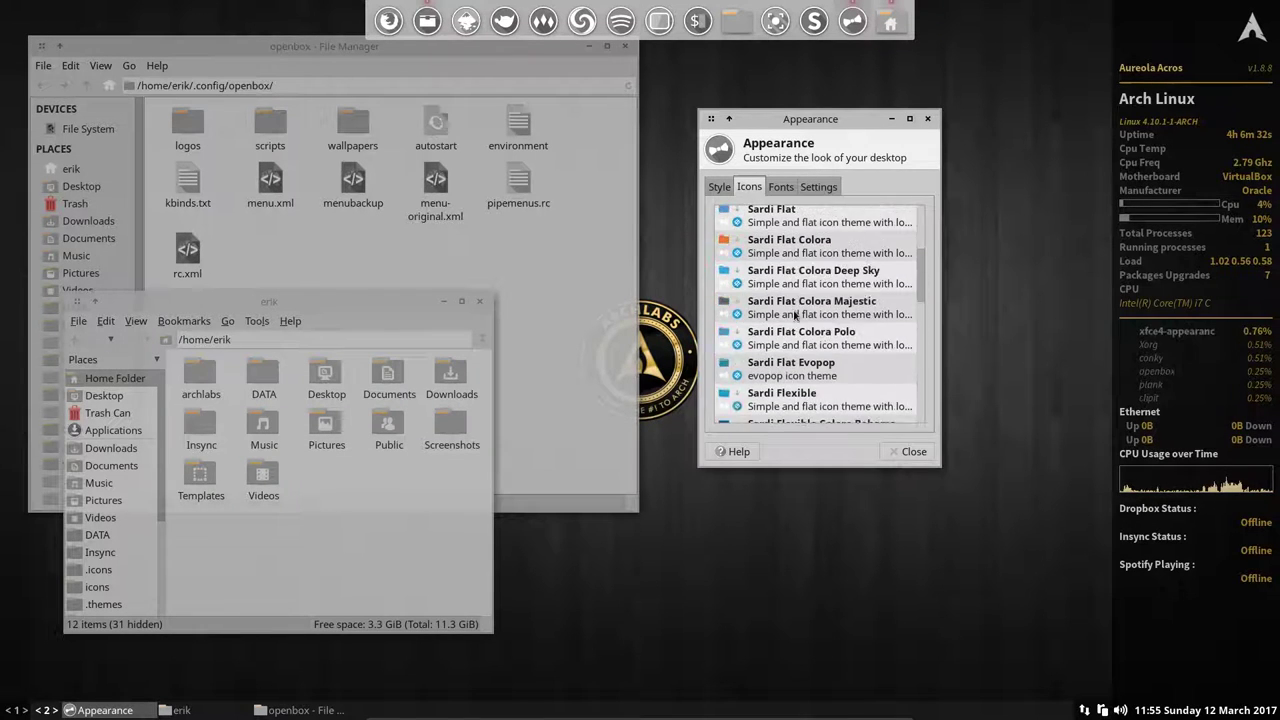
scroll(795, 316, up, 10)
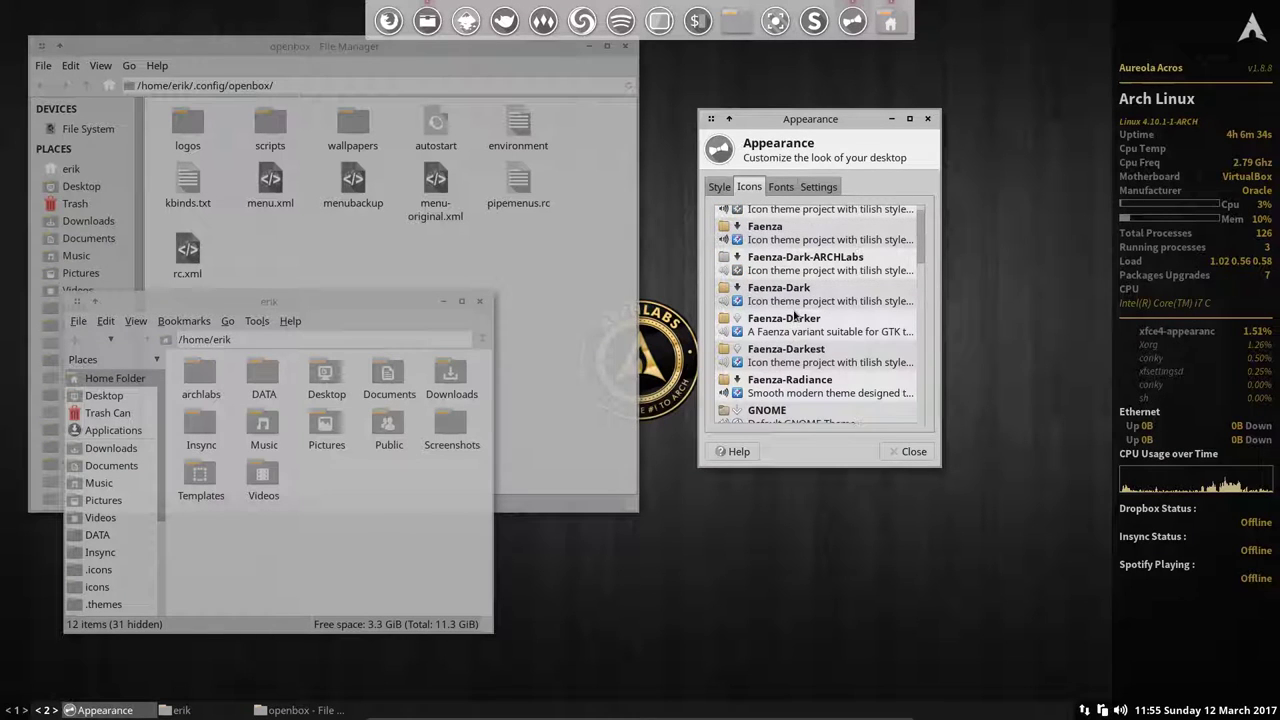
scroll(795, 316, up, 1)
click(795, 296)
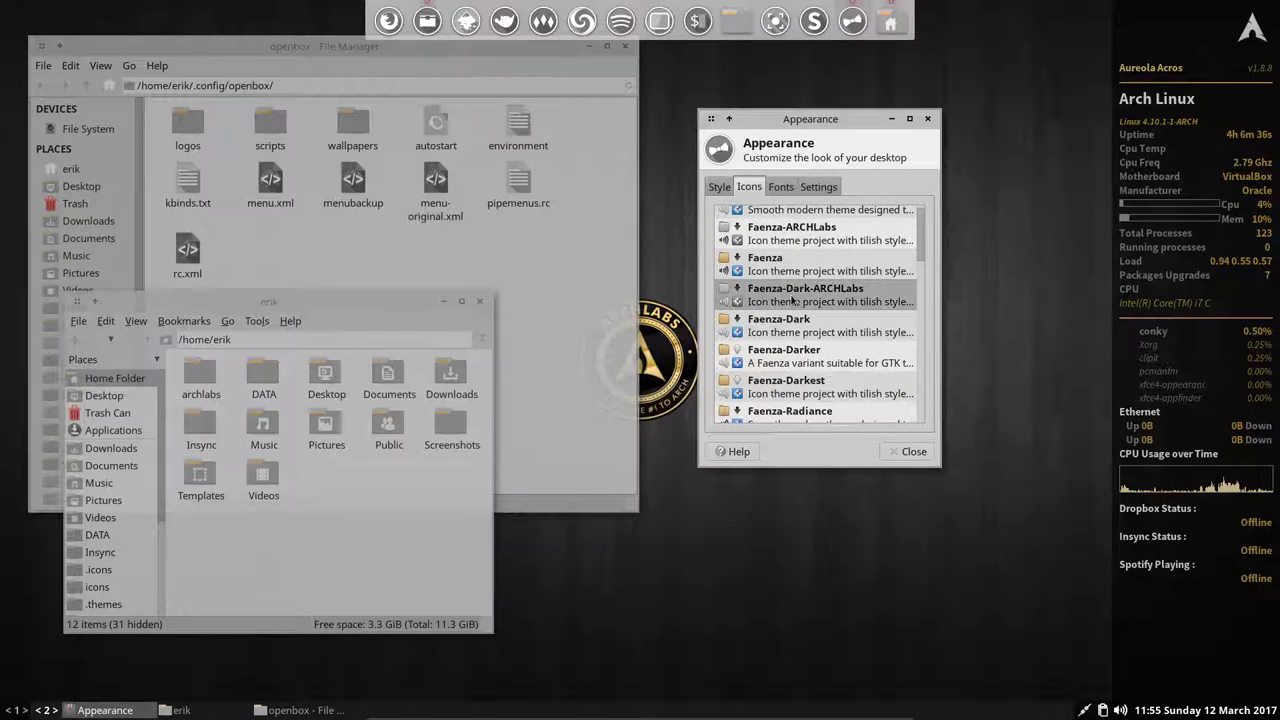
Try the Faenza-ARCHLabs icon theme, followed by the Adwaita theme at the start of the list.
click(800, 232)
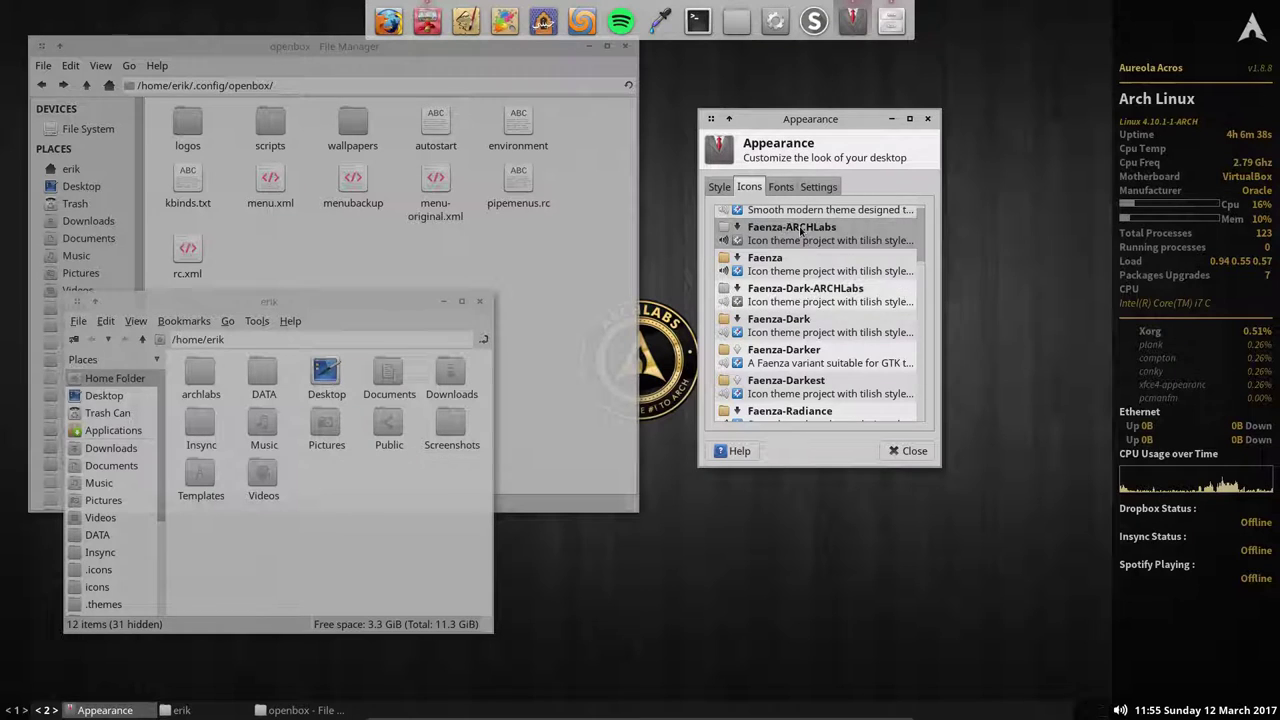
scroll(800, 232, up, 2)
click(797, 228)
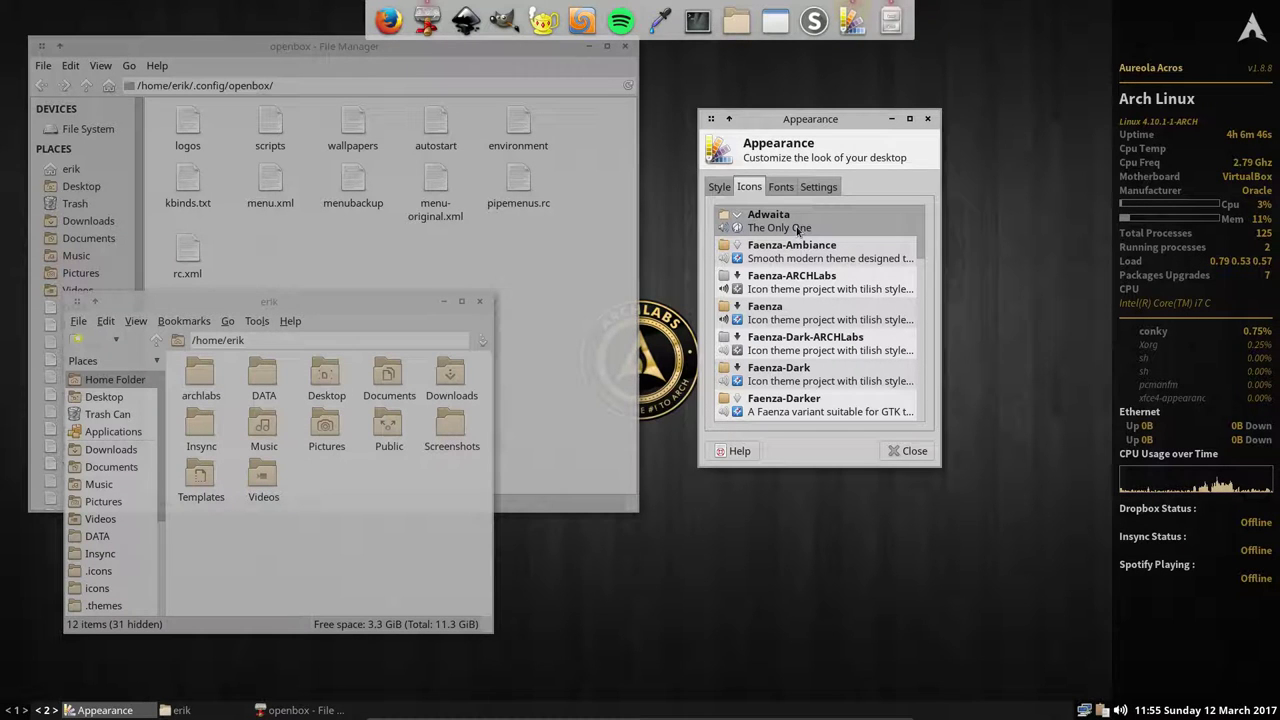
Try each Faenza icon theme in turn, from Faenza-Ambiance through Faenza-Radiance.
key(Down)
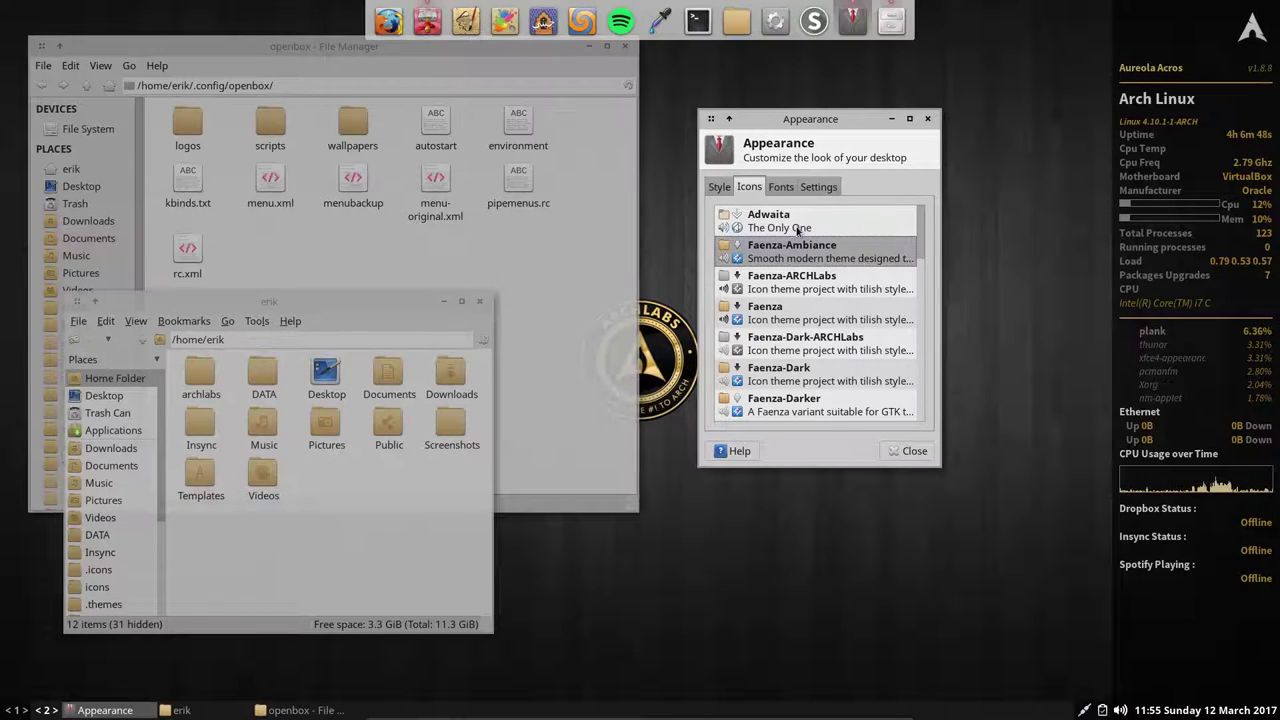
key(Down)
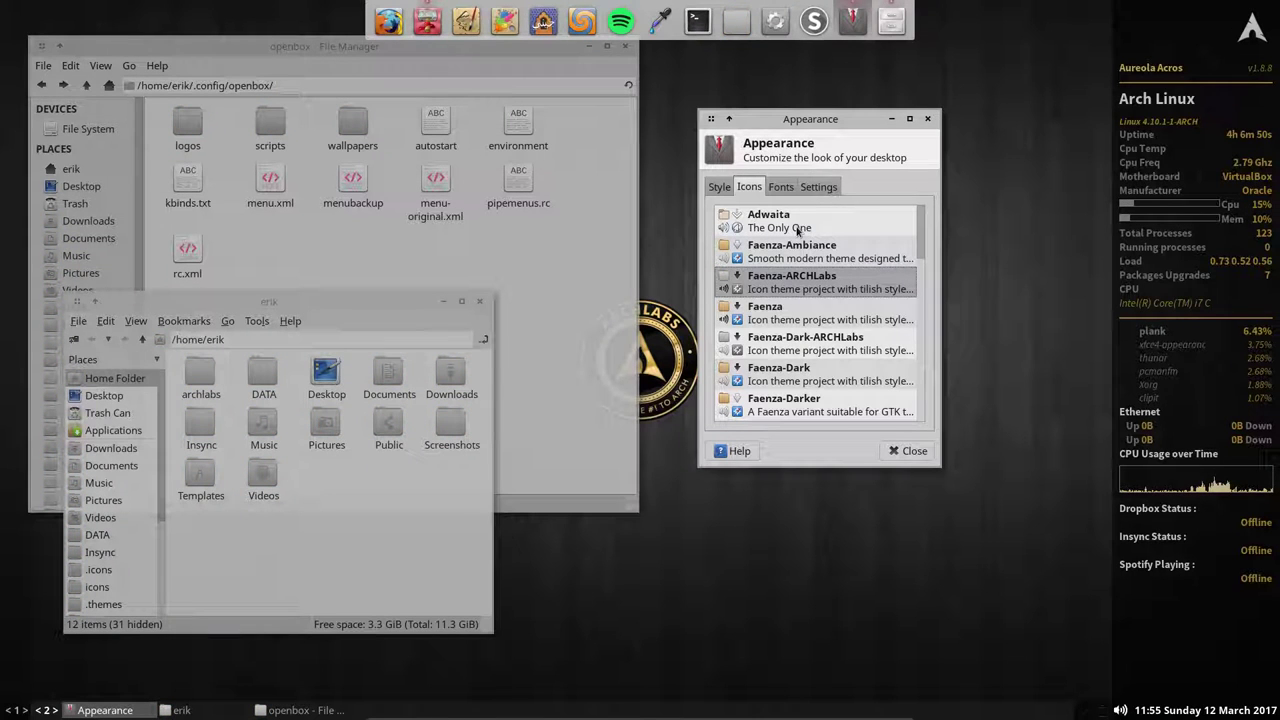
key(Down)
key(Down)
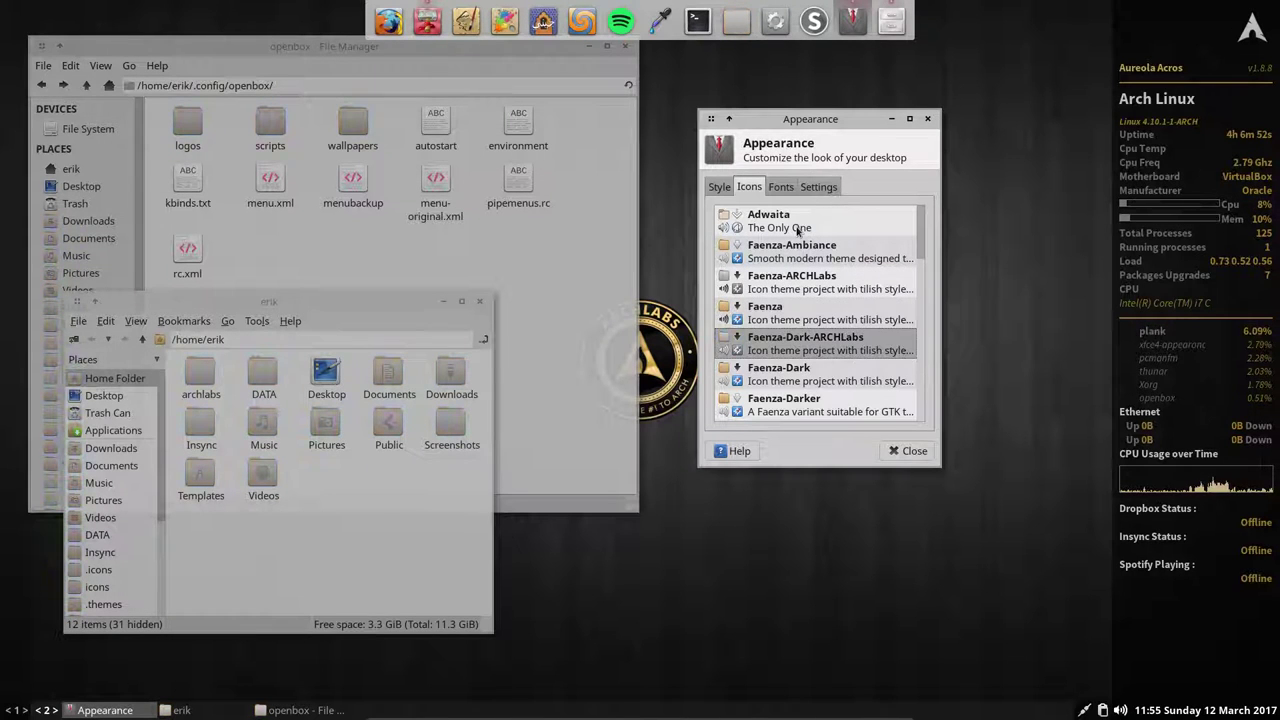
key(Down)
key(Down)
key(Down)
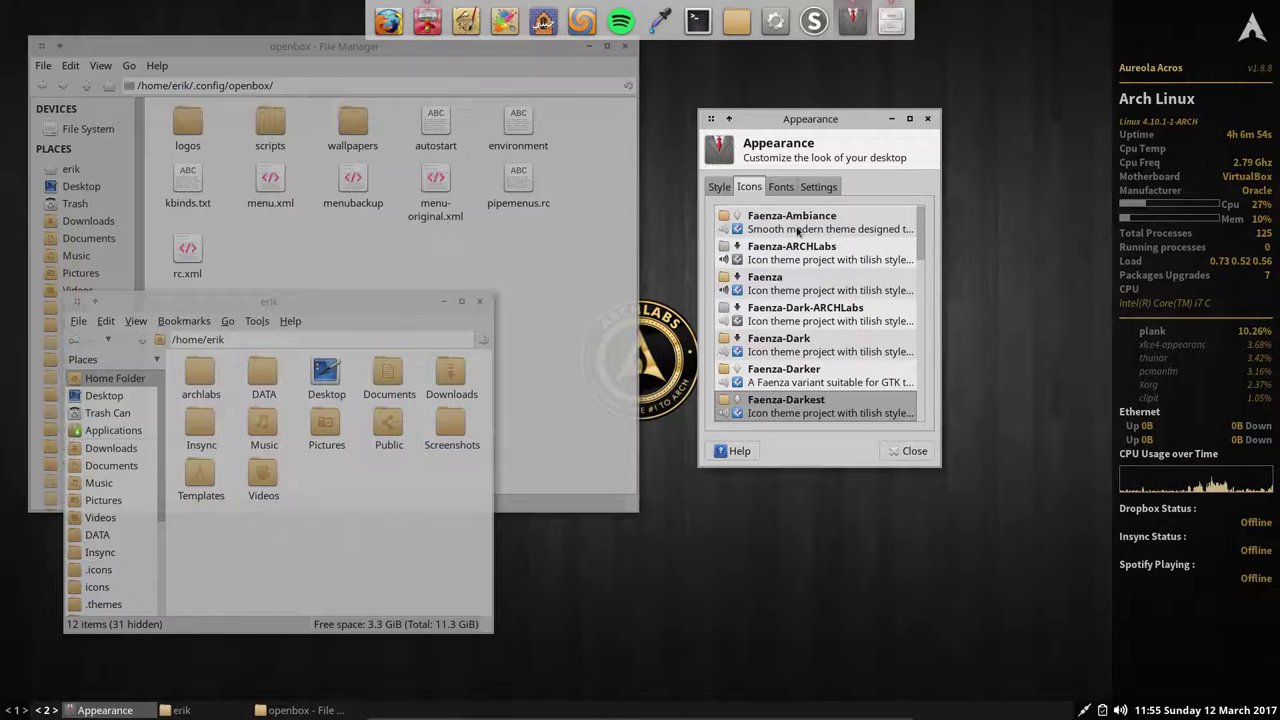
key(Down)
Try the GNOME, HighContrast and Numix Circle Arc icon themes one after another.
key(Down)
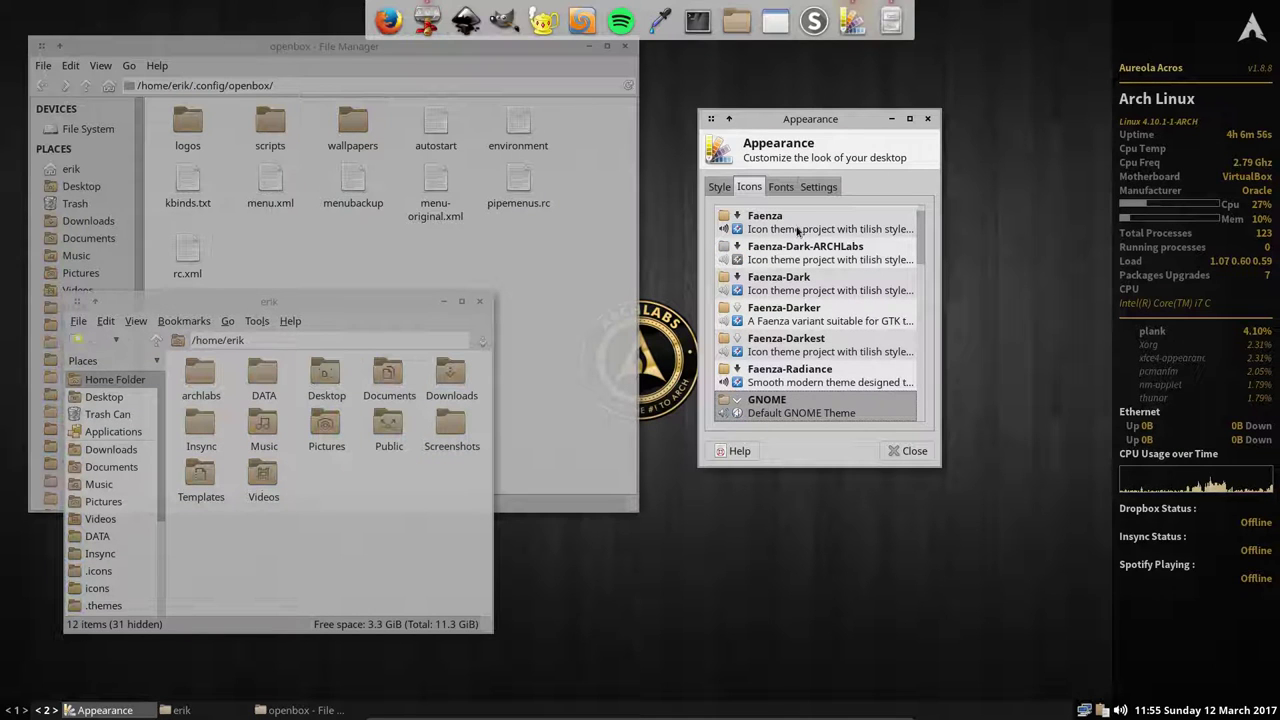
key(Down)
key(Down)
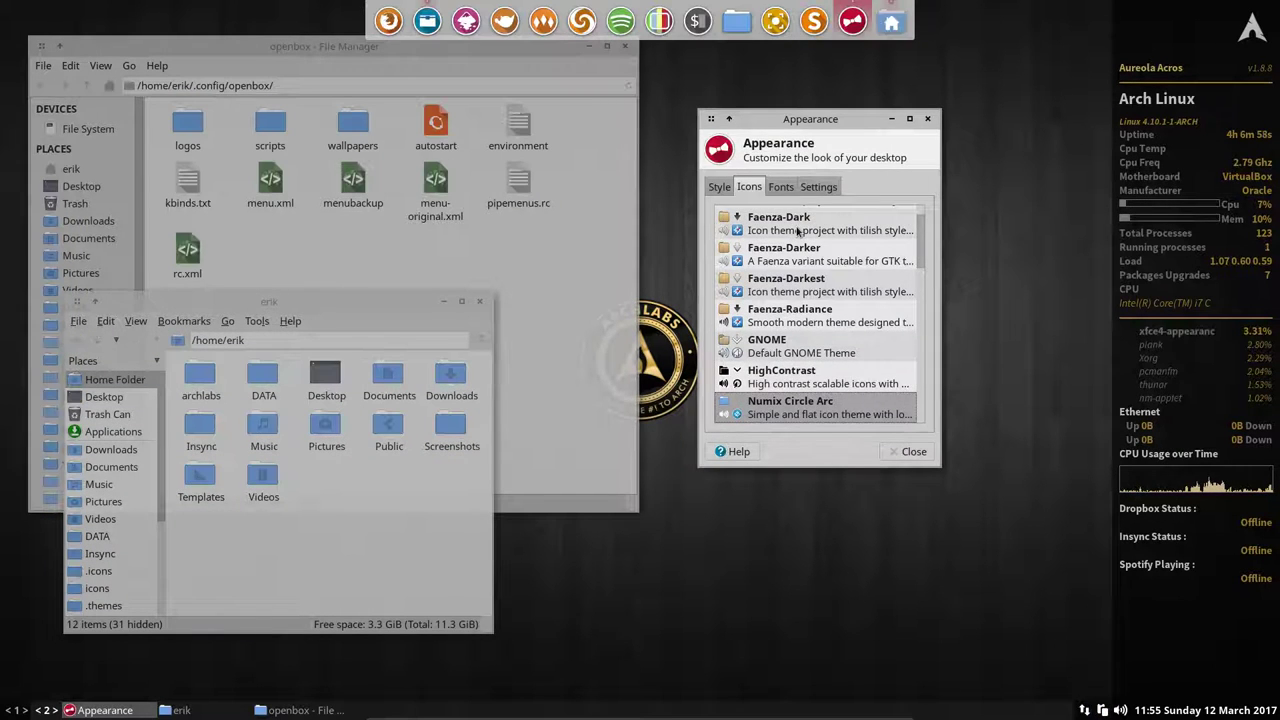
Try the first Sardi icon themes in turn, from Sardi Arc through the Colora variants to Sardi Evopop.
key(Down)
key(Down)
key(Down)
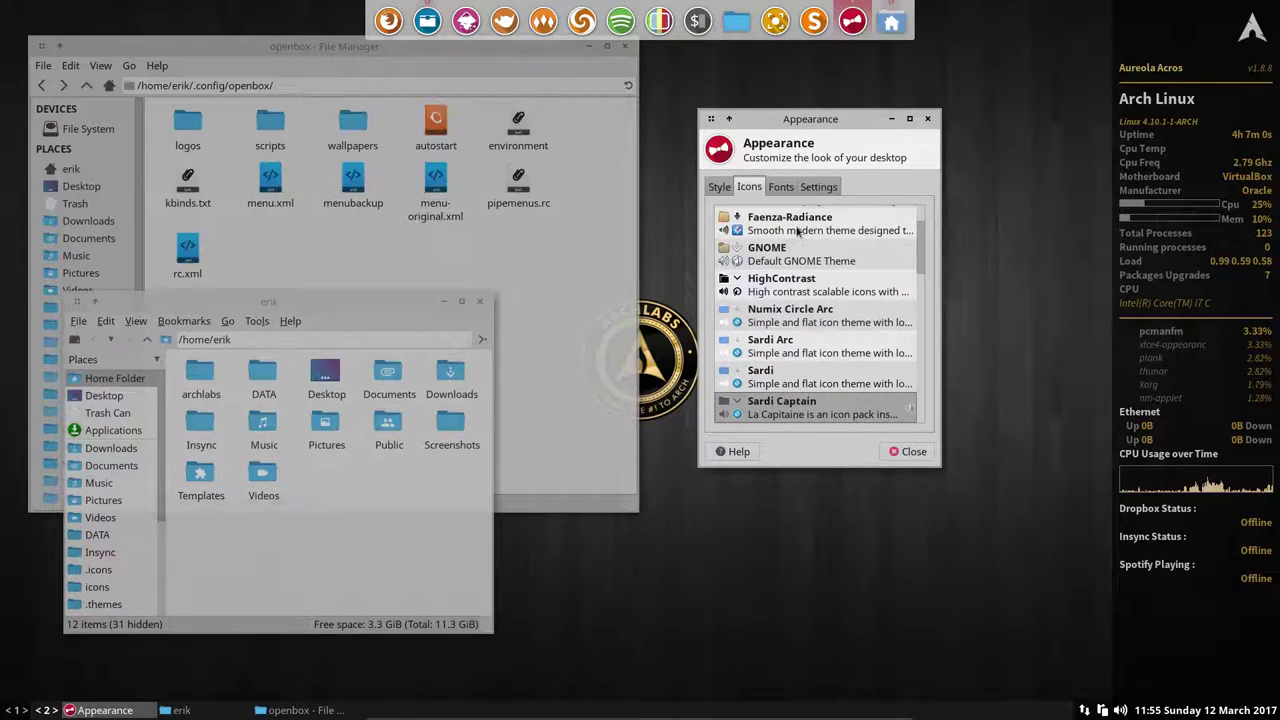
key(Down)
key(Down)
key(Down)
key(Down)
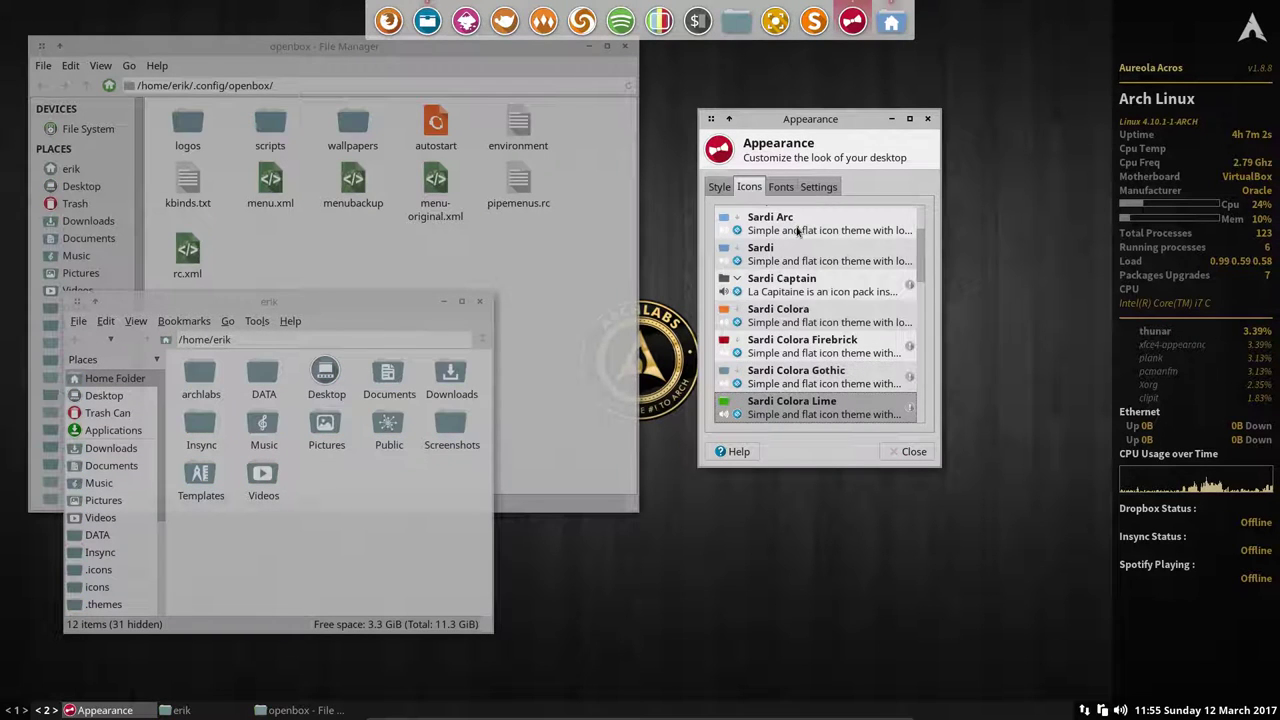
key(Down)
key(Down)
Try the Sardi Flat icon themes in turn, from Sardi Flat Arc through Sardi Flat Evopop.
key(Down)
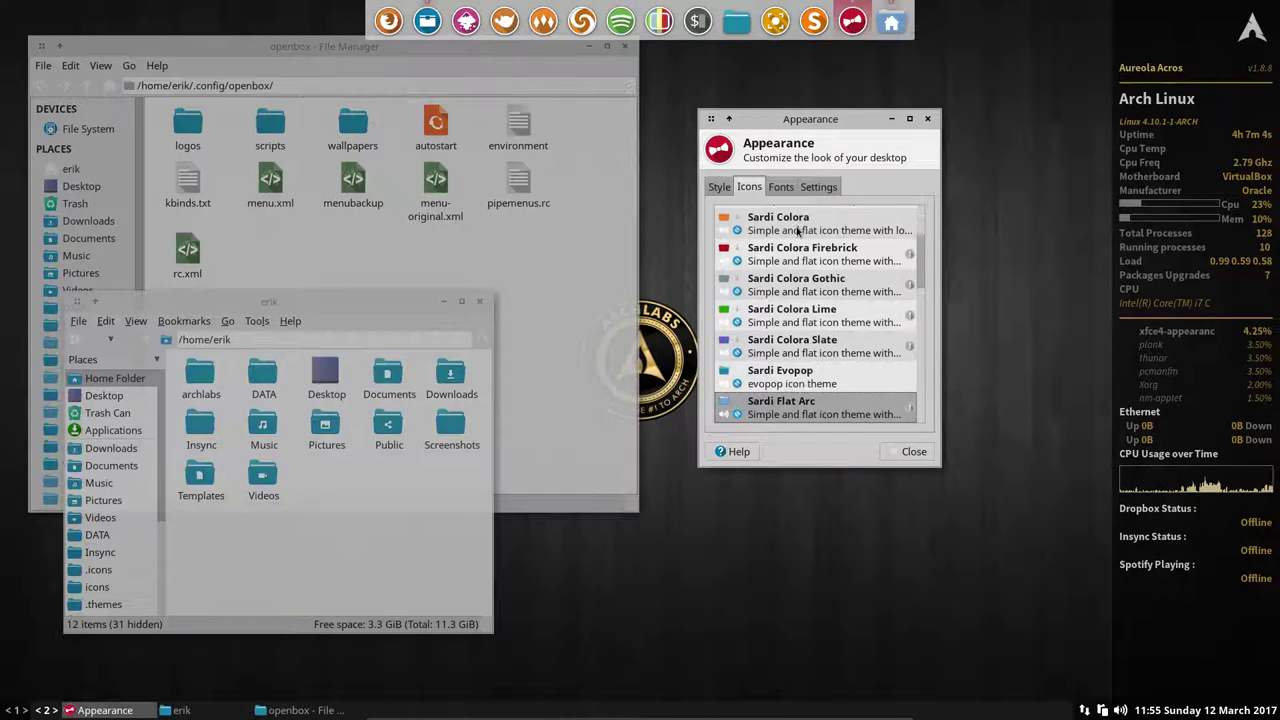
key(Down)
key(Down)
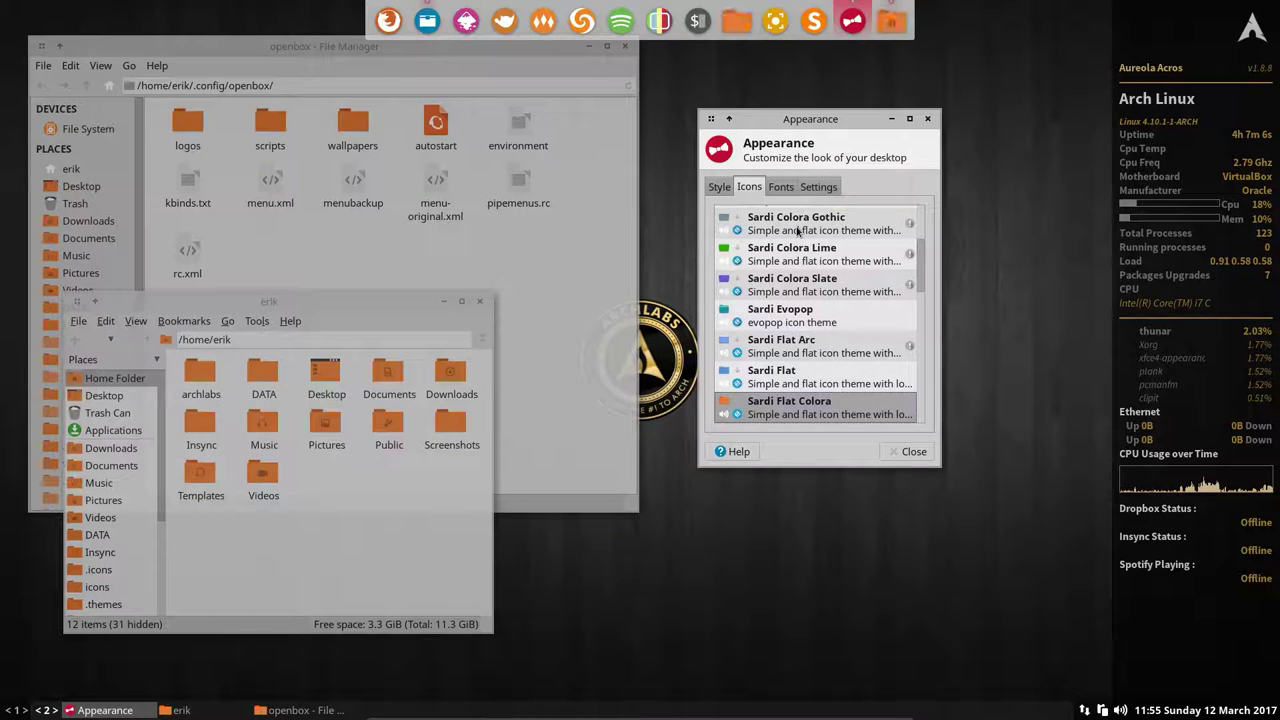
key(Down)
key(Down)
key(Down)
key(Down)
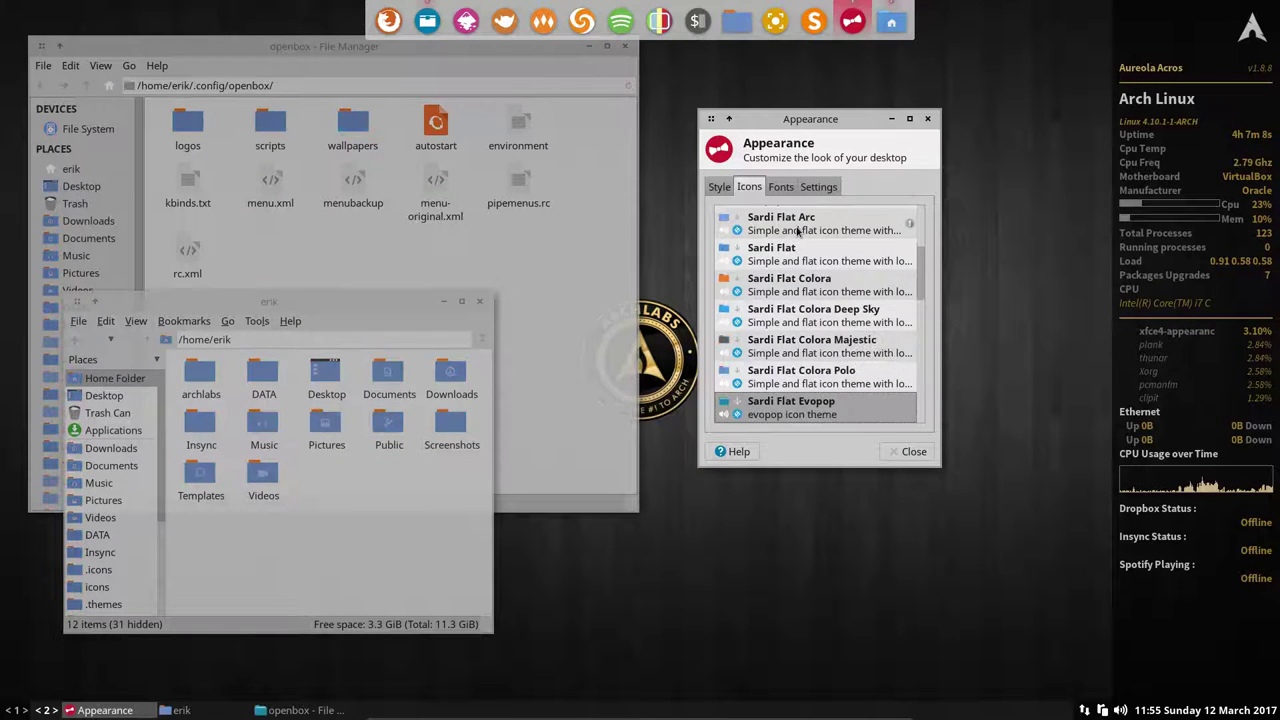
Try the Sardi Flexible icon themes in turn, from Sardi Flexible through Sardi Flexible Tron.
key(Down)
key(Down)
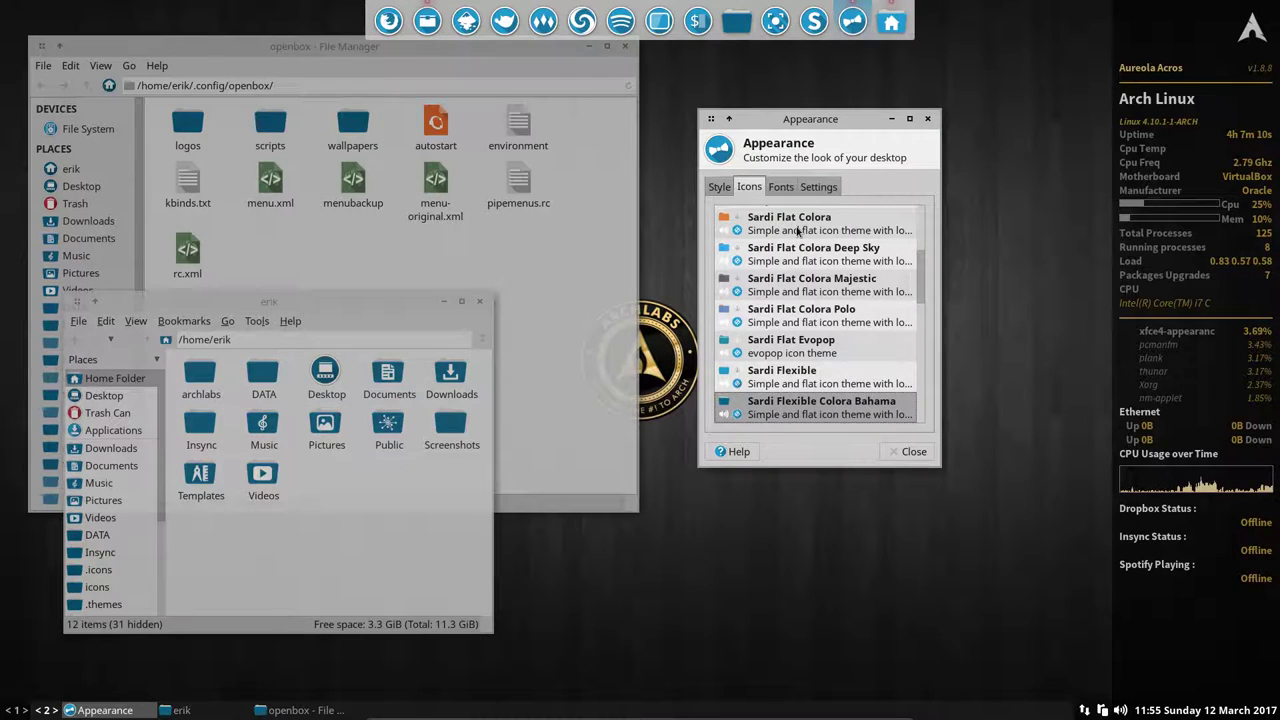
key(Down)
key(Down)
key(Down)
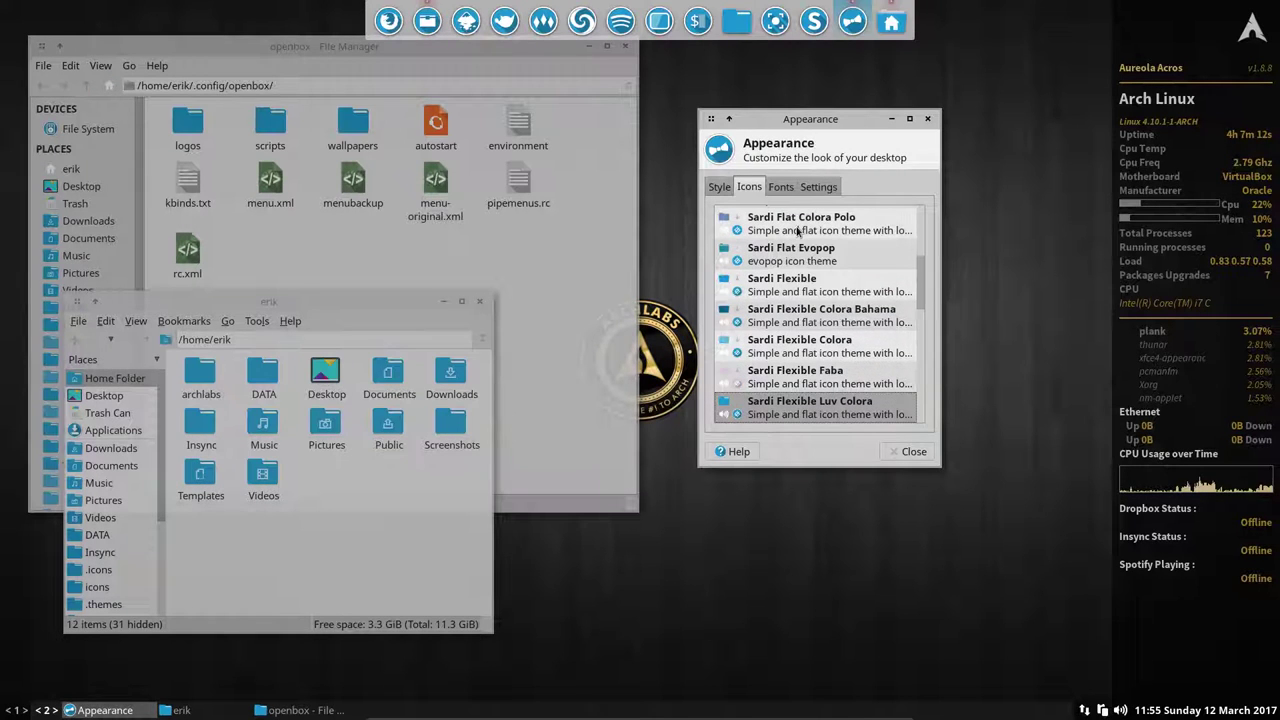
key(Down)
key(Down)
key(Down)
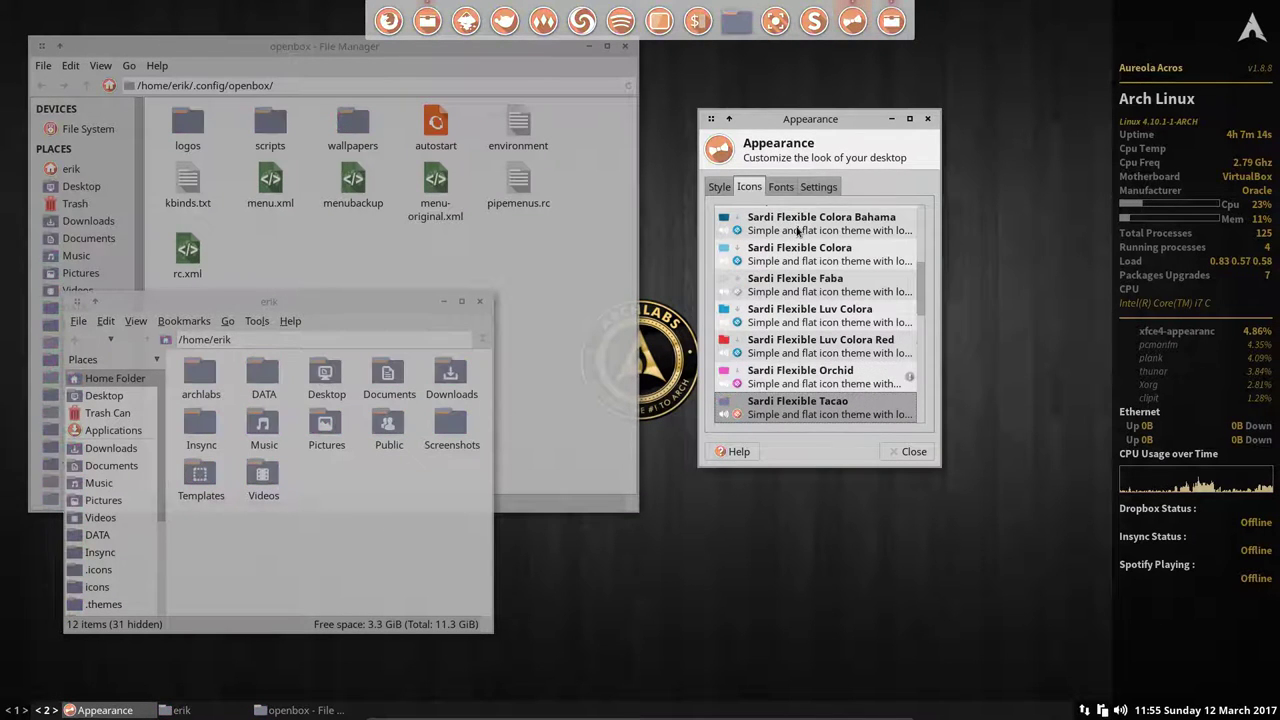
key(Down)
Try the Sardi Ghost Flexible icon themes in turn, ending with Sardi Ghost Flexible Sidecar.
key(Down)
key(Down)
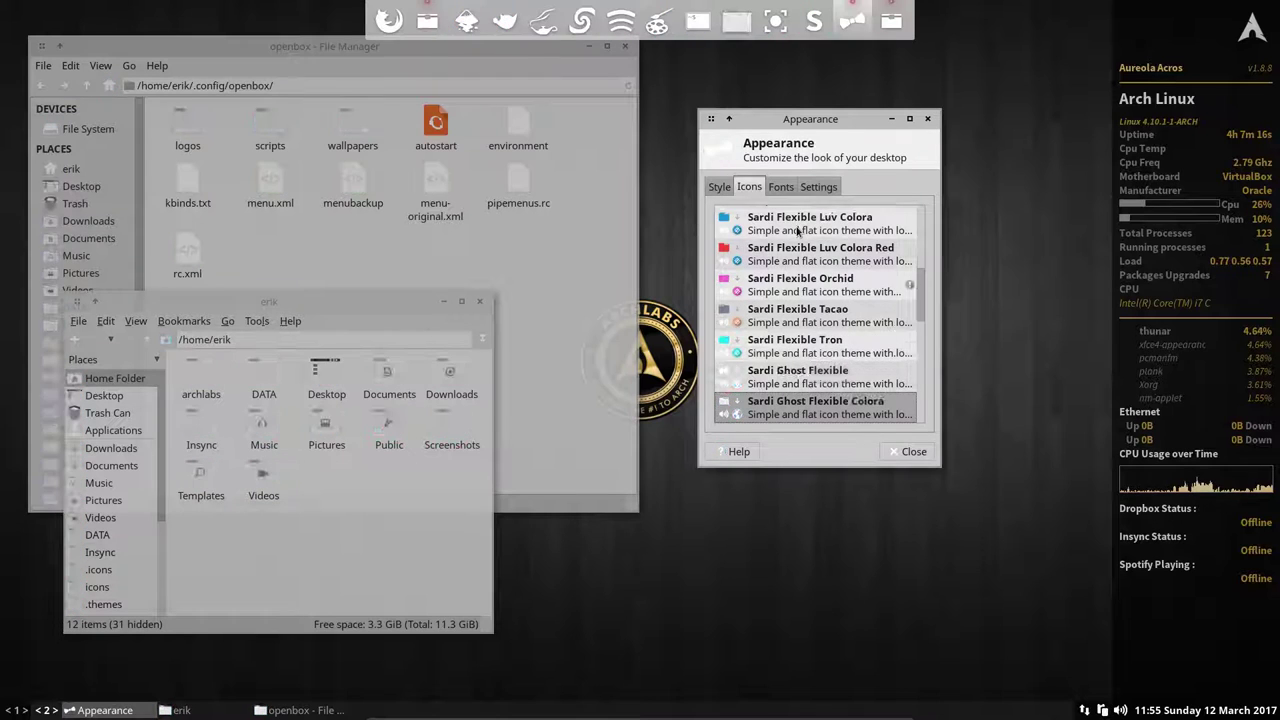
key(Down)
key(Down)
Try the Sardi Luv, Sardi Luv Red and Sardi Mint-X-Grey icon themes.
key(Down)
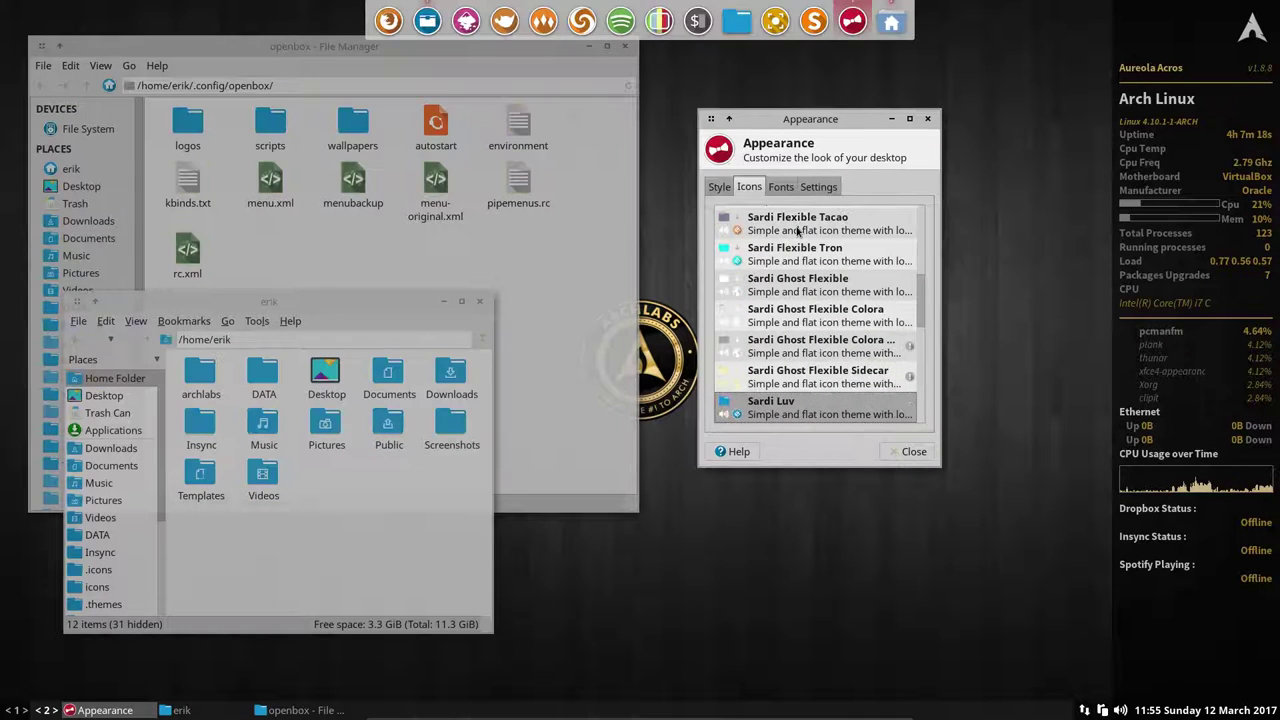
key(Down)
key(Down)
Try the Sardi Mono icon themes in turn, from Sardi Mono Arc through Sardi Mono Mint-X-Grey.
key(Down)
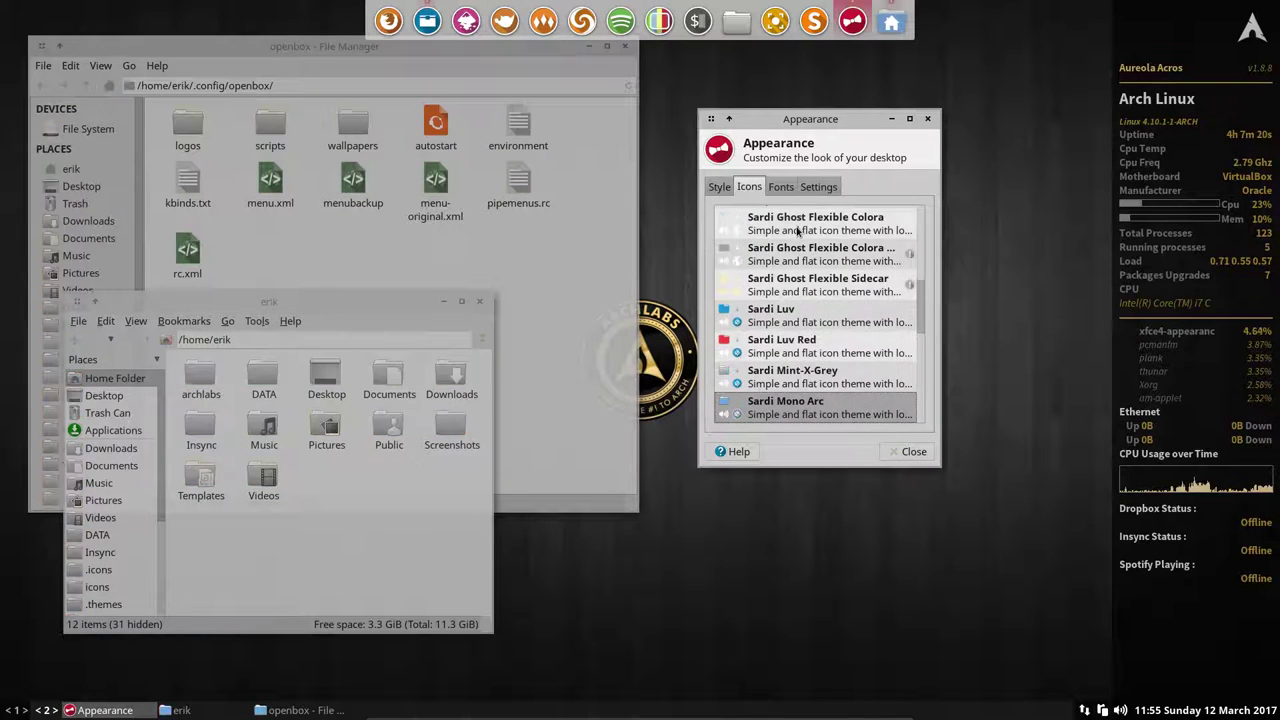
key(Down)
key(Down)
key(Down)
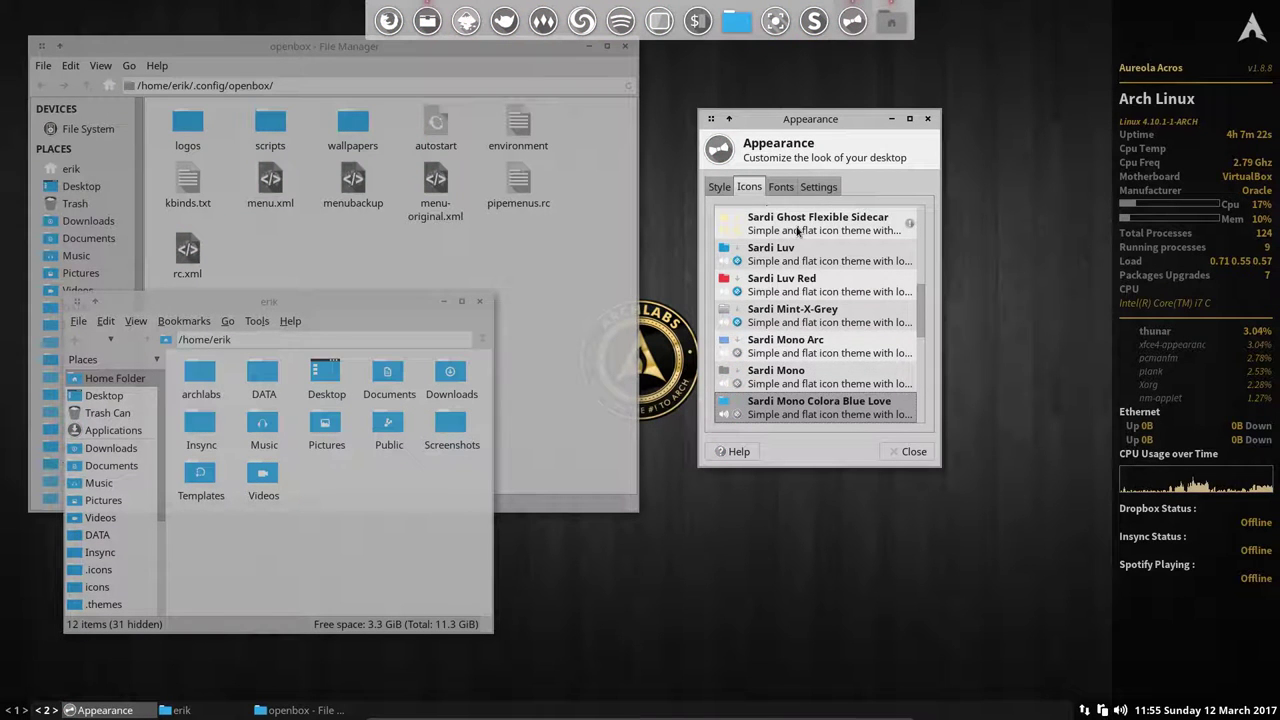
key(Down)
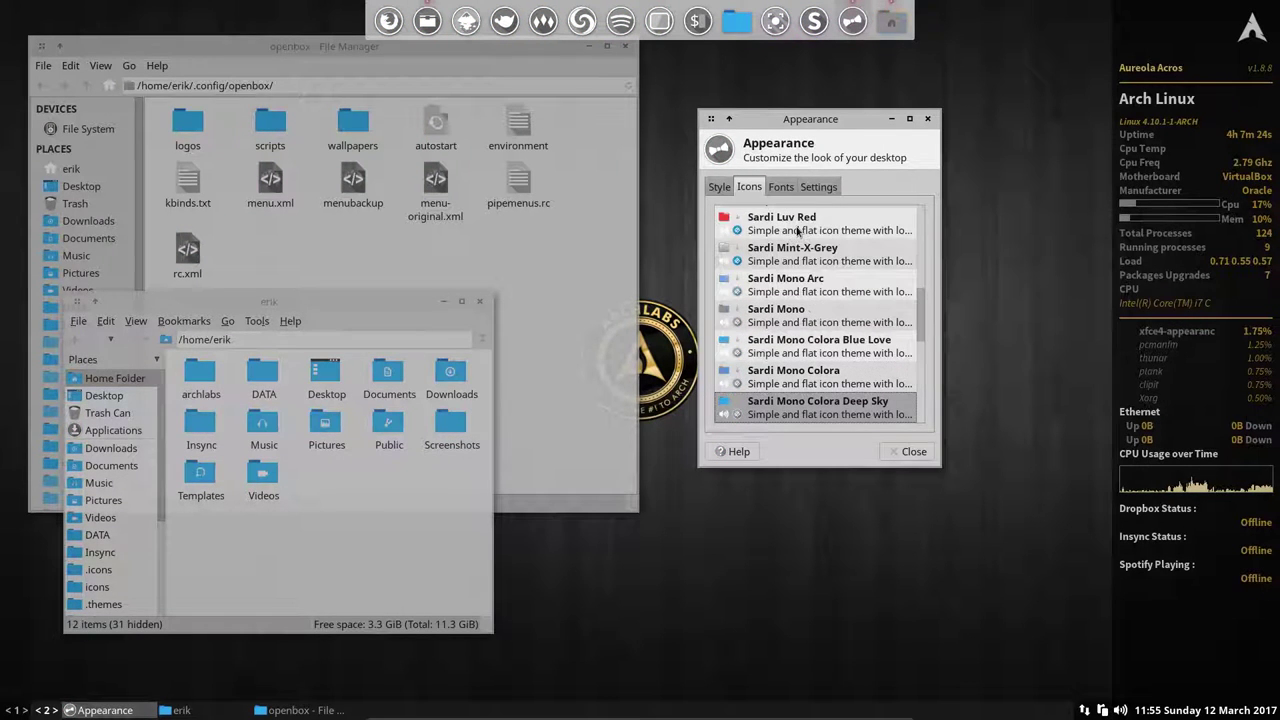
key(Down)
key(Down)
Try Sardi Mono Numix and all of its Colora icon theme variants one after another.
key(Down)
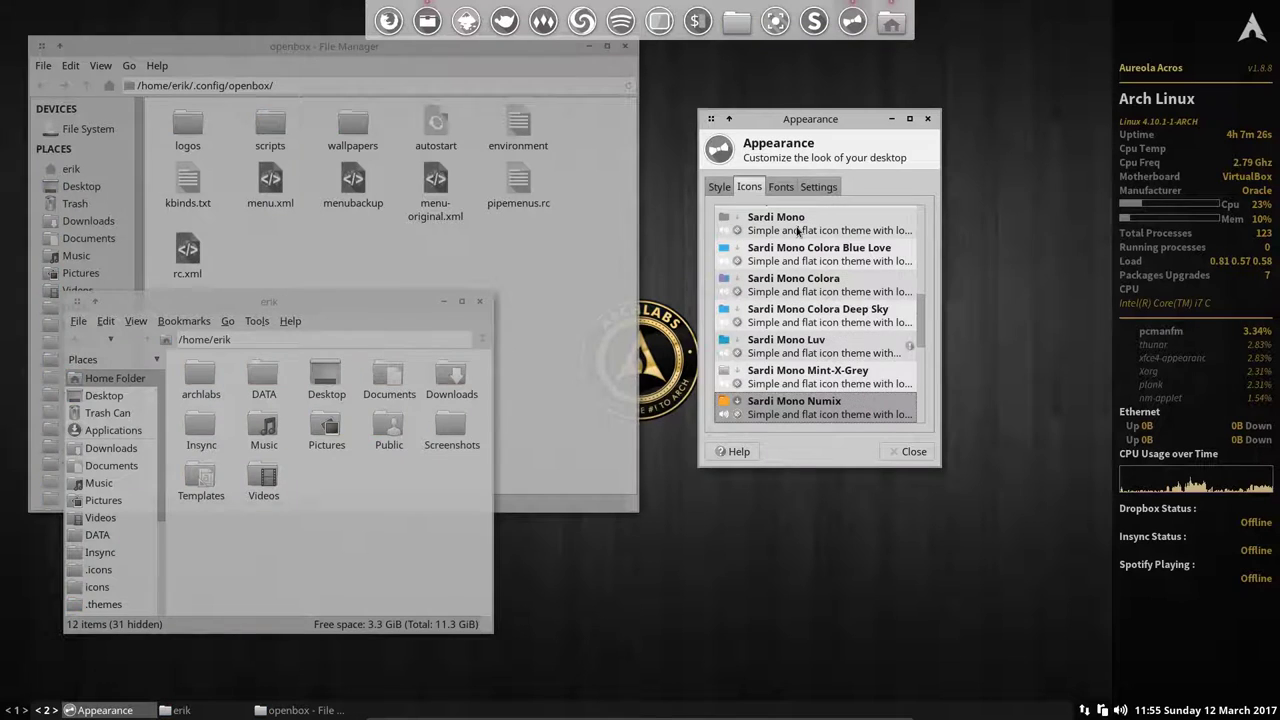
key(Down)
key(Down)
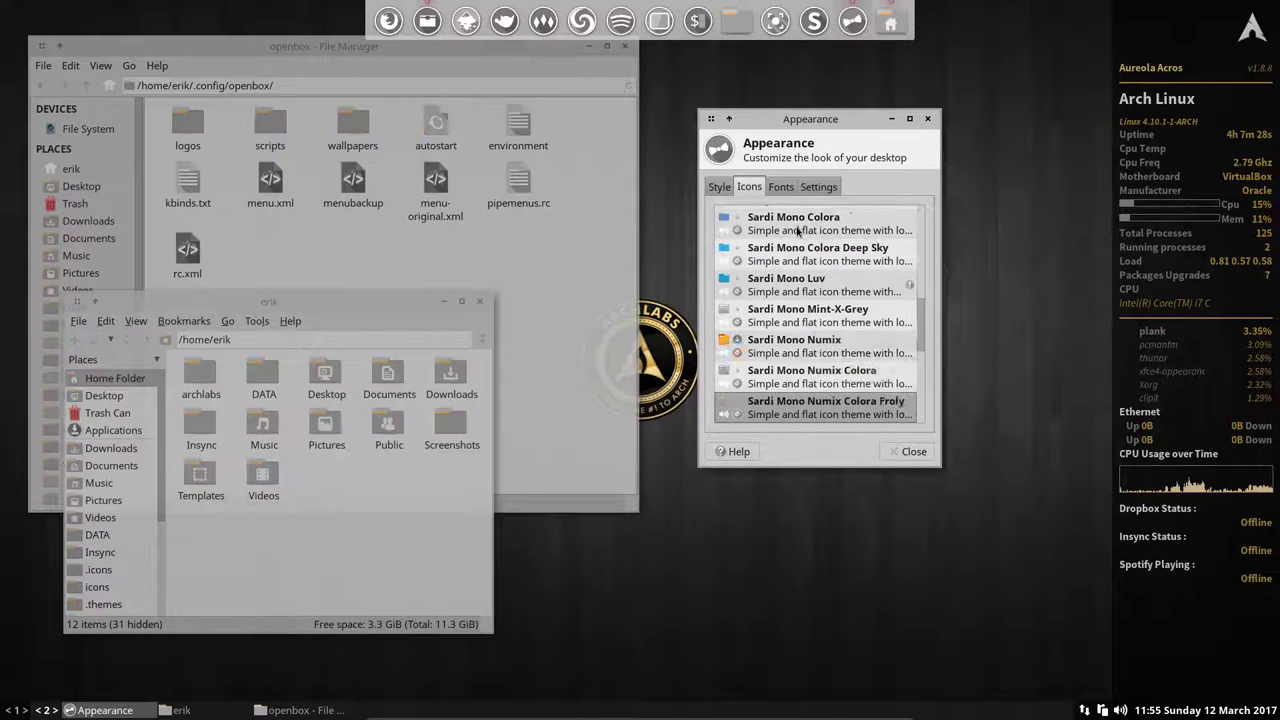
key(Down)
key(Down)
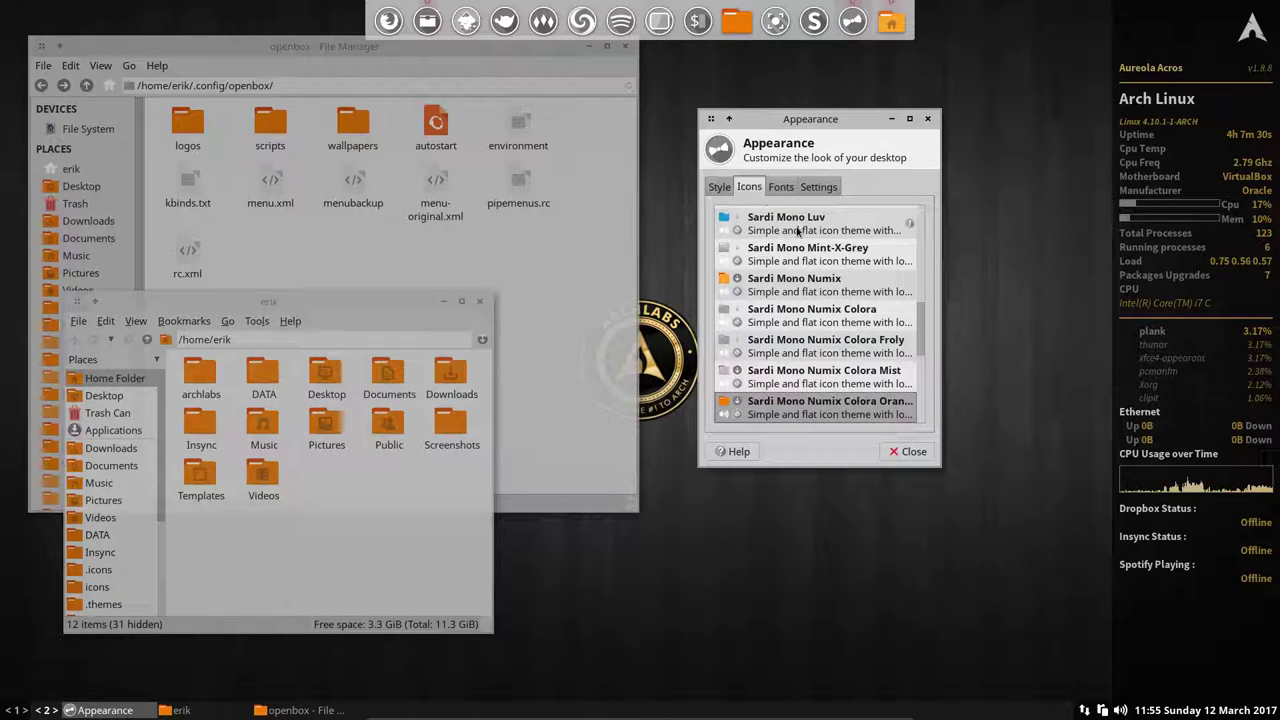
key(Down)
key(Down)
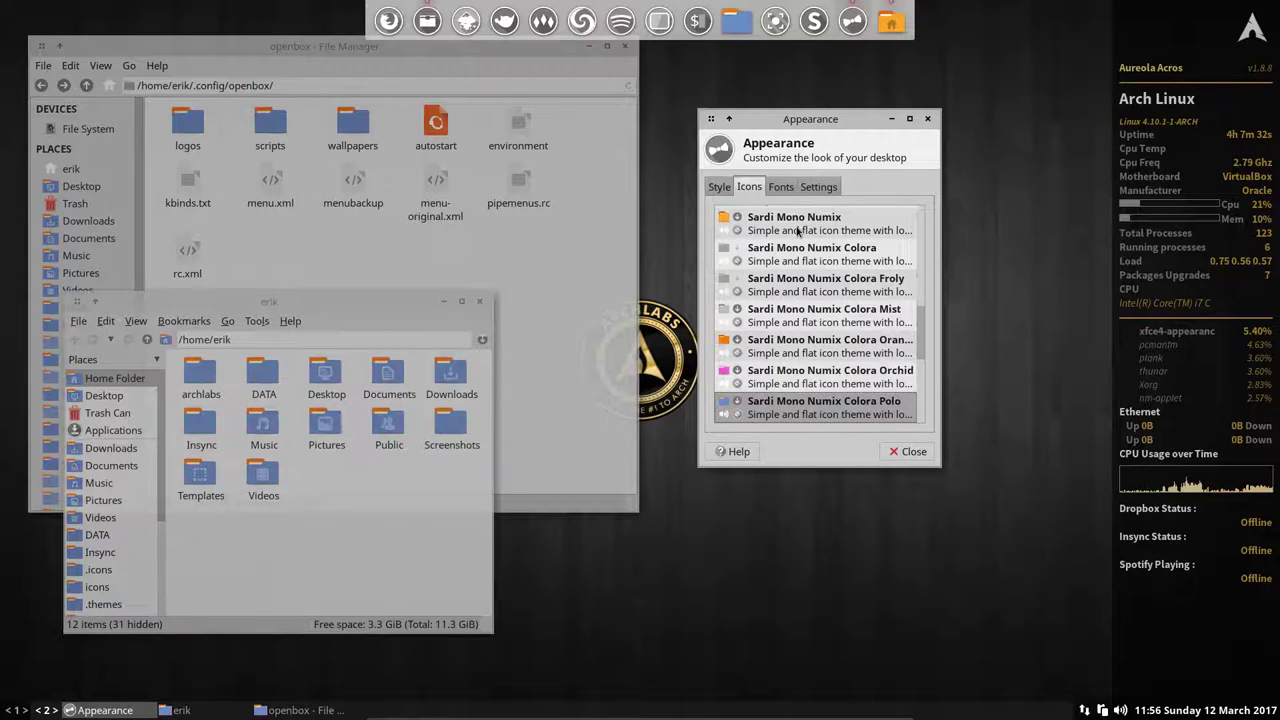
key(Down)
key(Down)
key(Down)
key(Down)
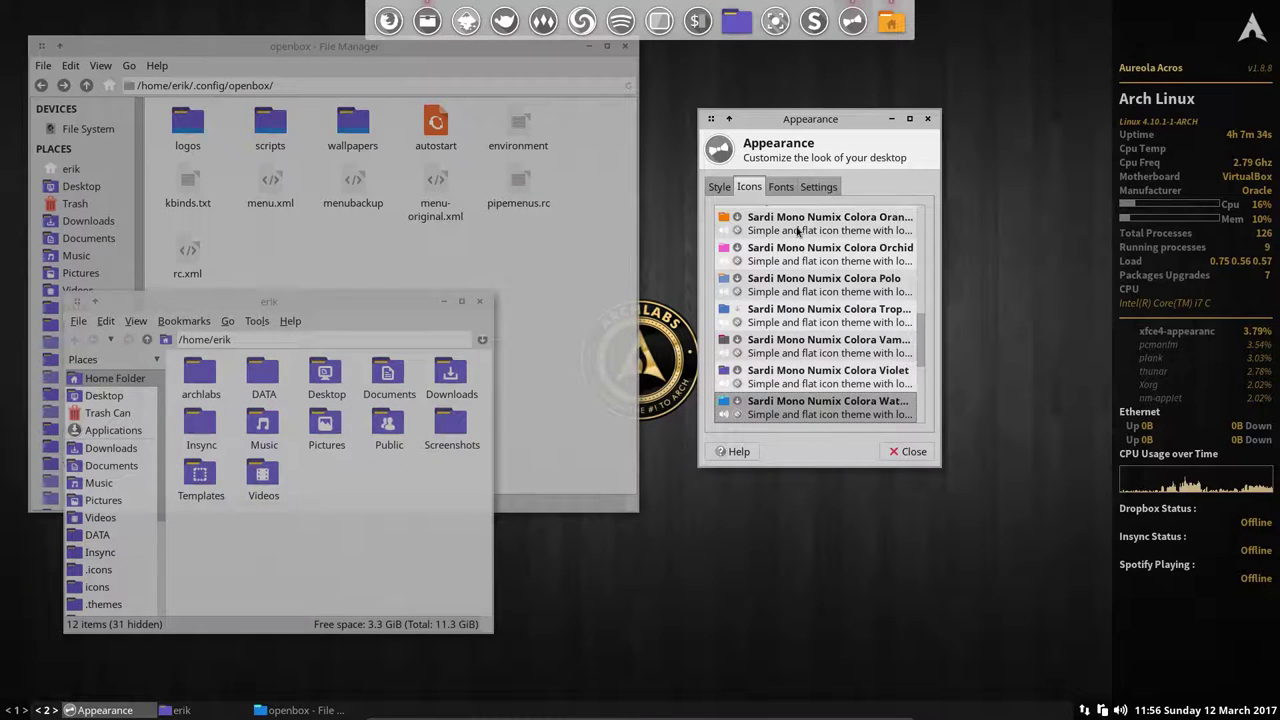
Try the Sardi Mono Papirus Colora icon theme variants and Sardi Mono Vertexed.
key(Down)
key(Down)
key(Down)
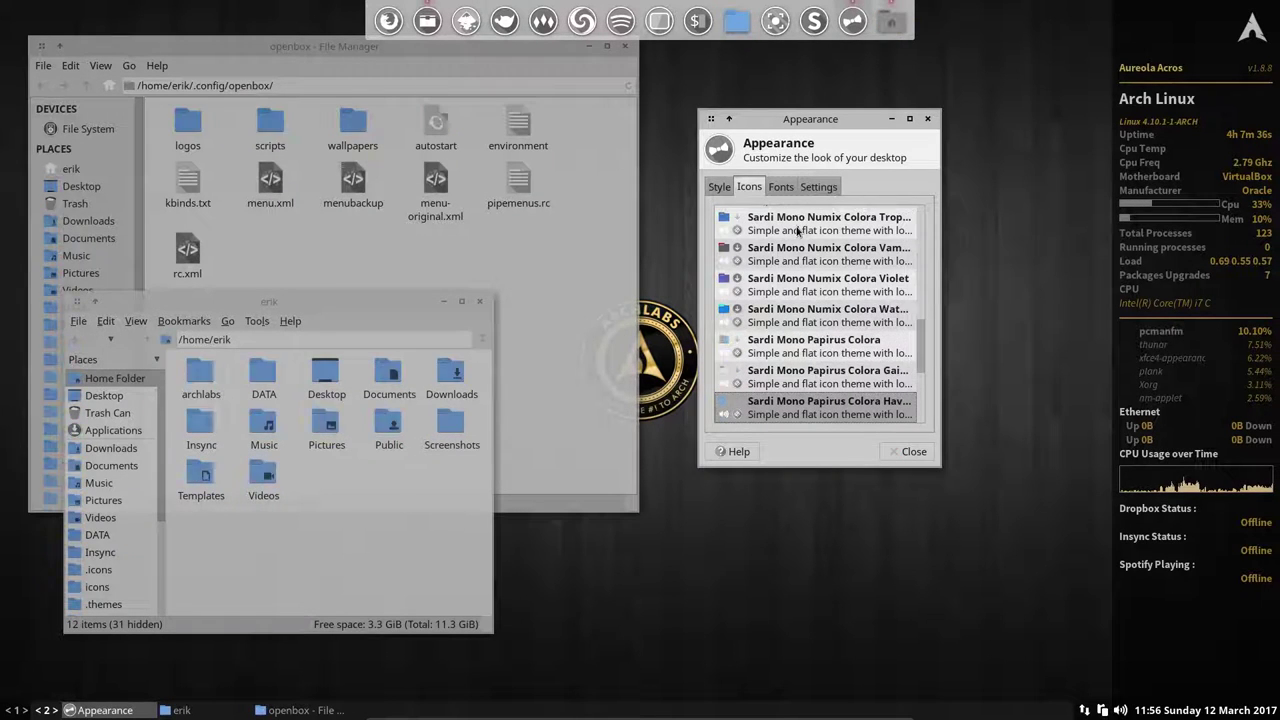
key(Down)
Try the remaining Sardi icon themes in turn, from Sardi Numix through the Orb variants to Sardi Vertexed.
key(Down)
key(Down)
key(Down)
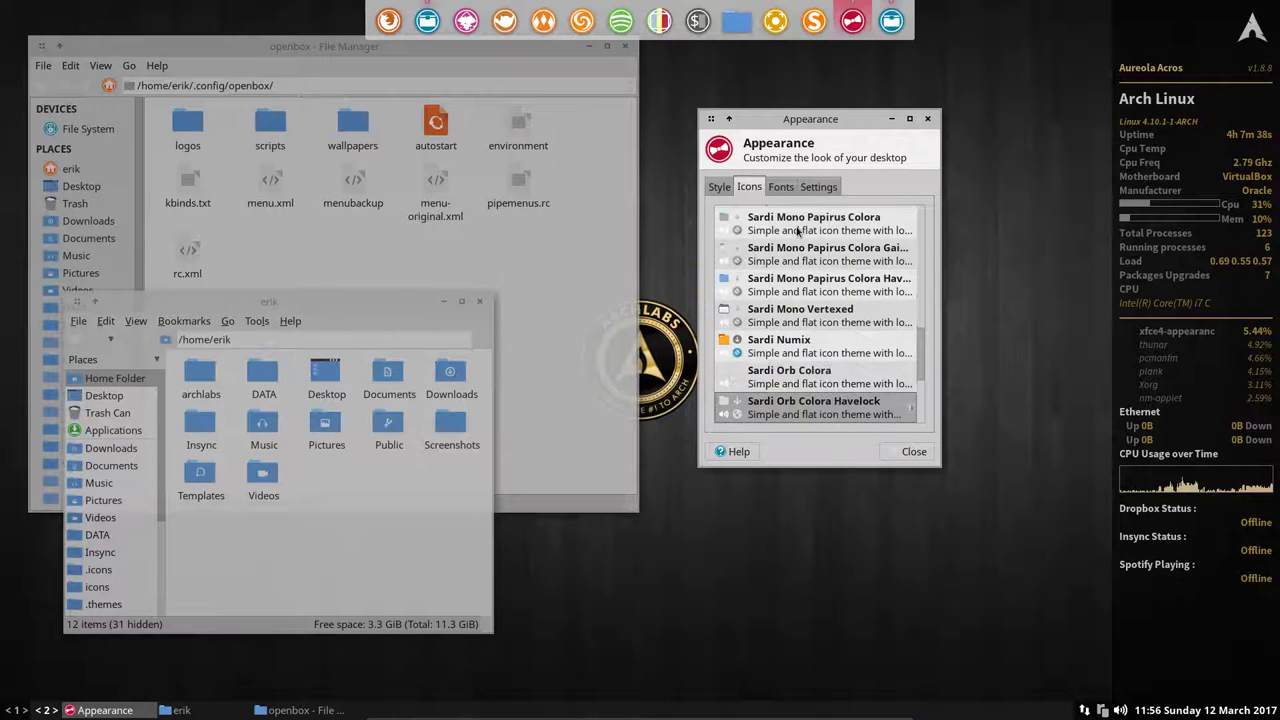
key(Down)
key(Down)
key(Down)
key(Down)
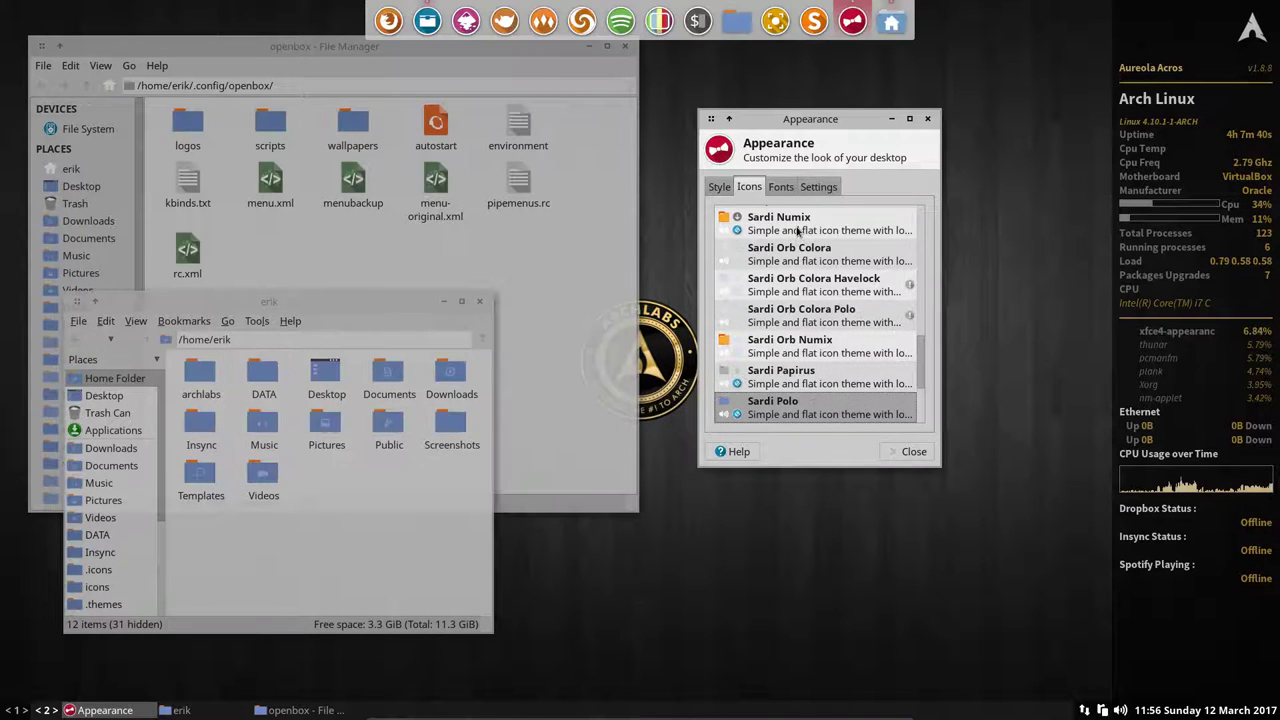
key(Down)
Try the Surfn icon themes in turn, from Surfn Arc through Surfn Numix Misty.
key(Down)
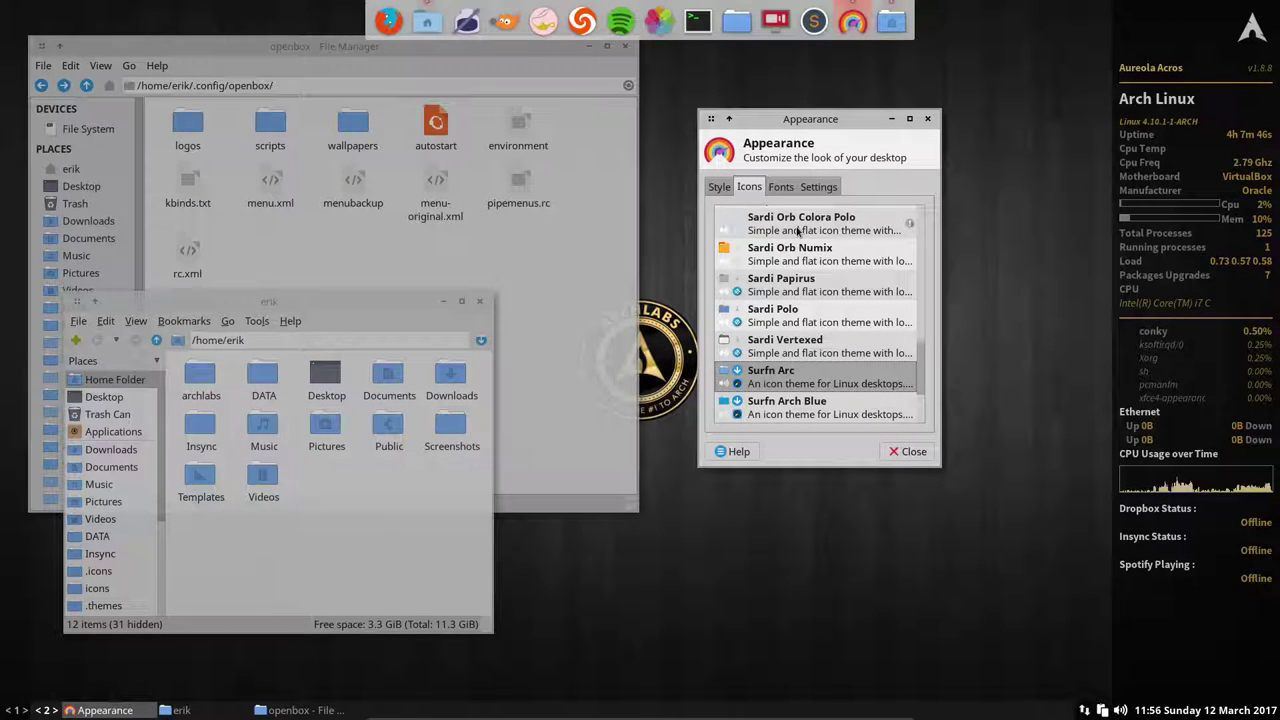
key(Down)
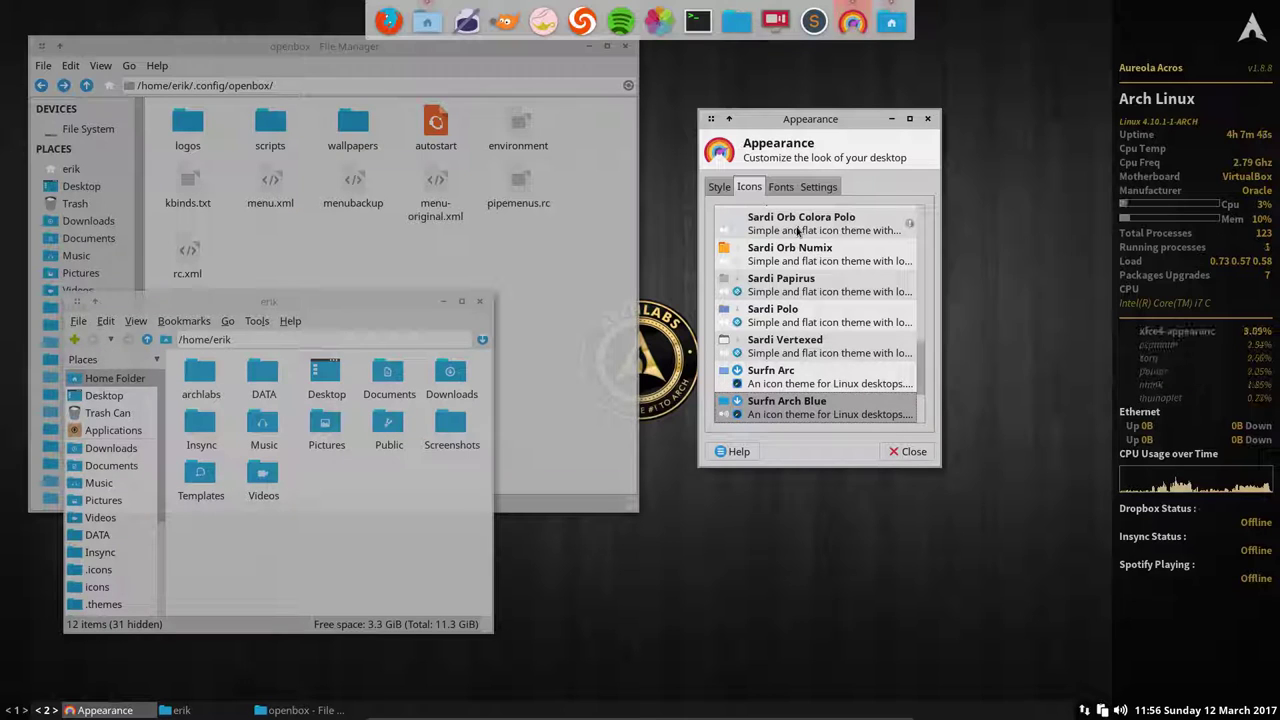
key(Down)
key(Down)
key(Down)
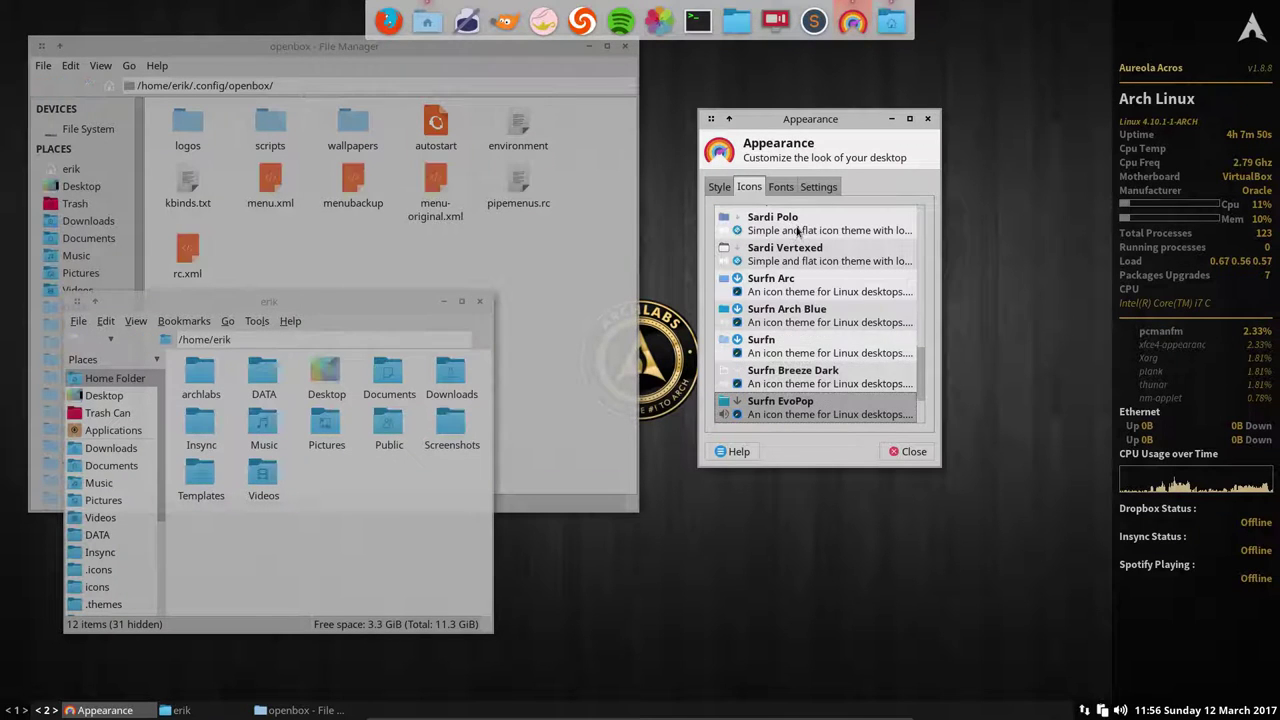
key(Down)
key(Down)
key(Down)
key(Down)
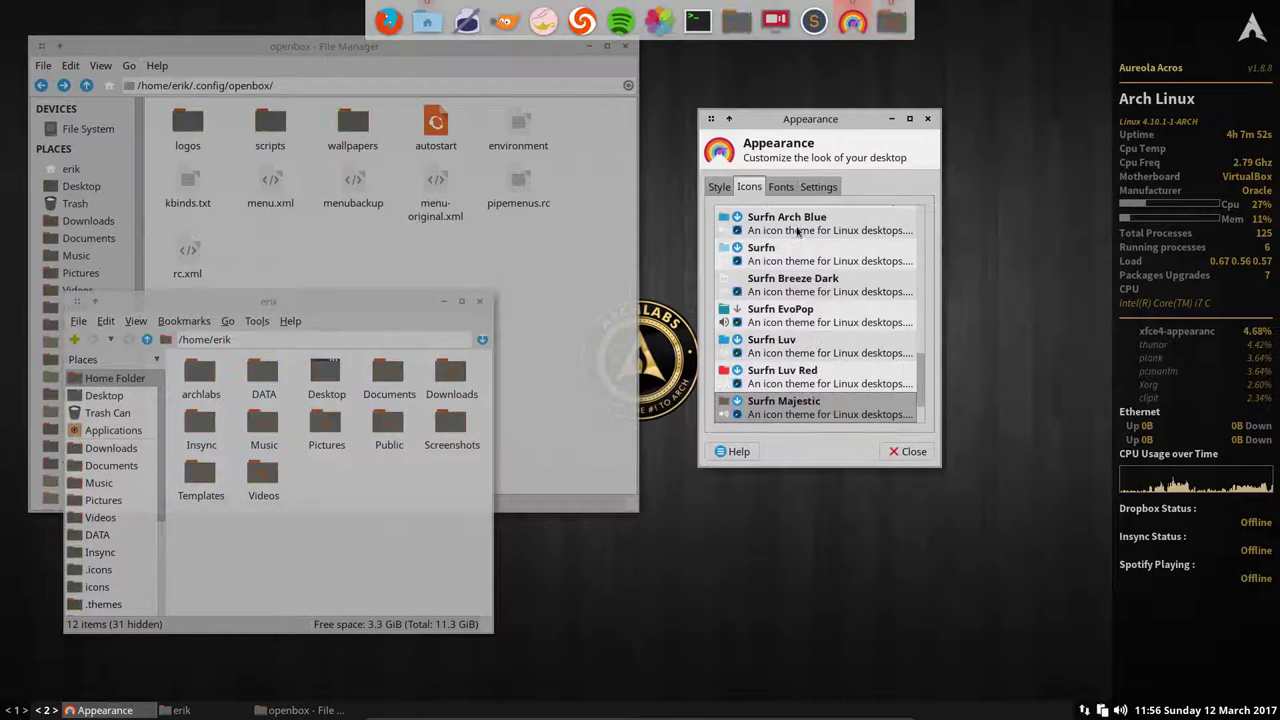
key(Down)
key(Down)
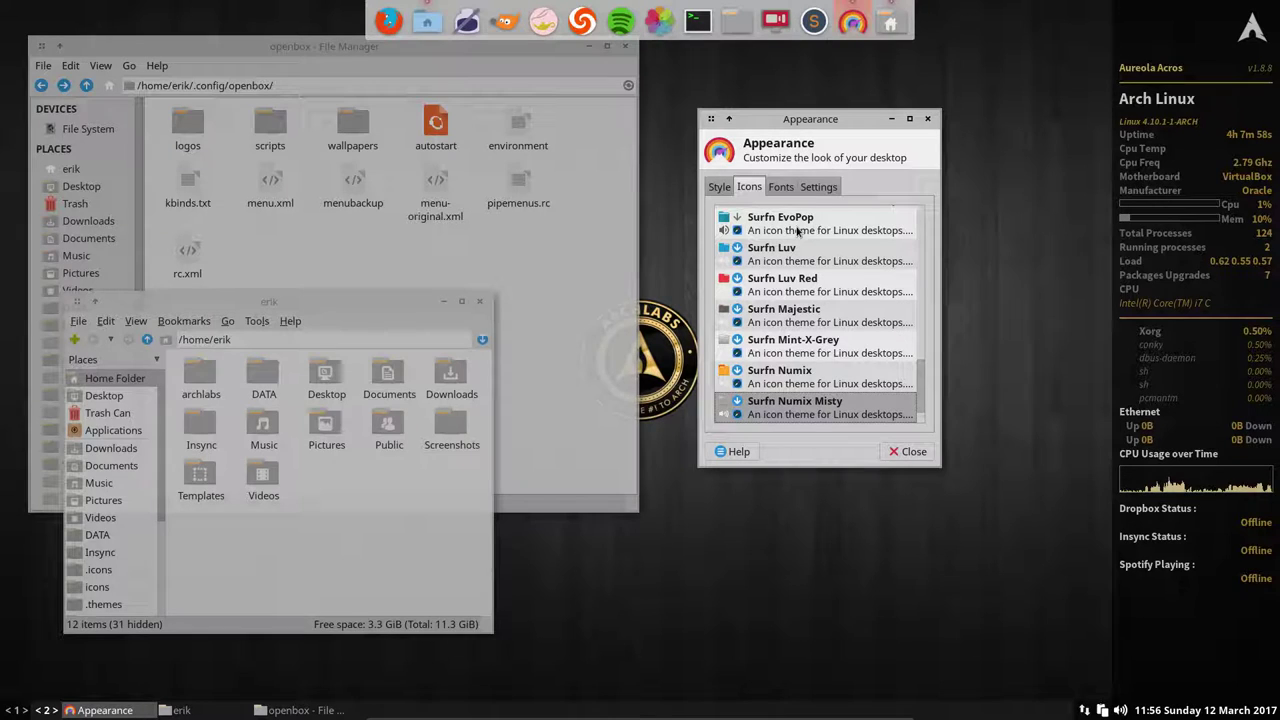
Go back up the icon theme list and apply Surfn Majestic.
key(Up)
key(Up)
key(Up)
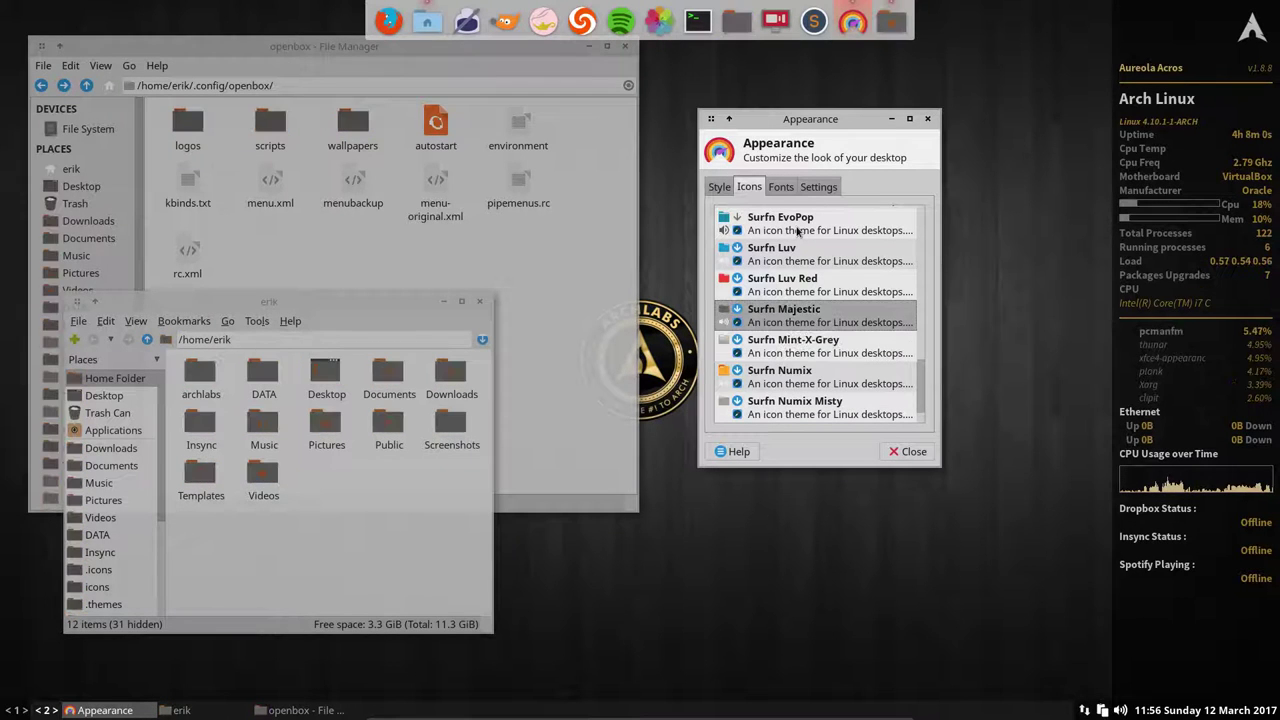
Try the icon themes above Surfn Majestic in turn, going back through Surfn and Sardi Vertexed to Sardi Orb Numix.
key(Up)
key(Up)
key(Up)
key(Up)
key(Up)
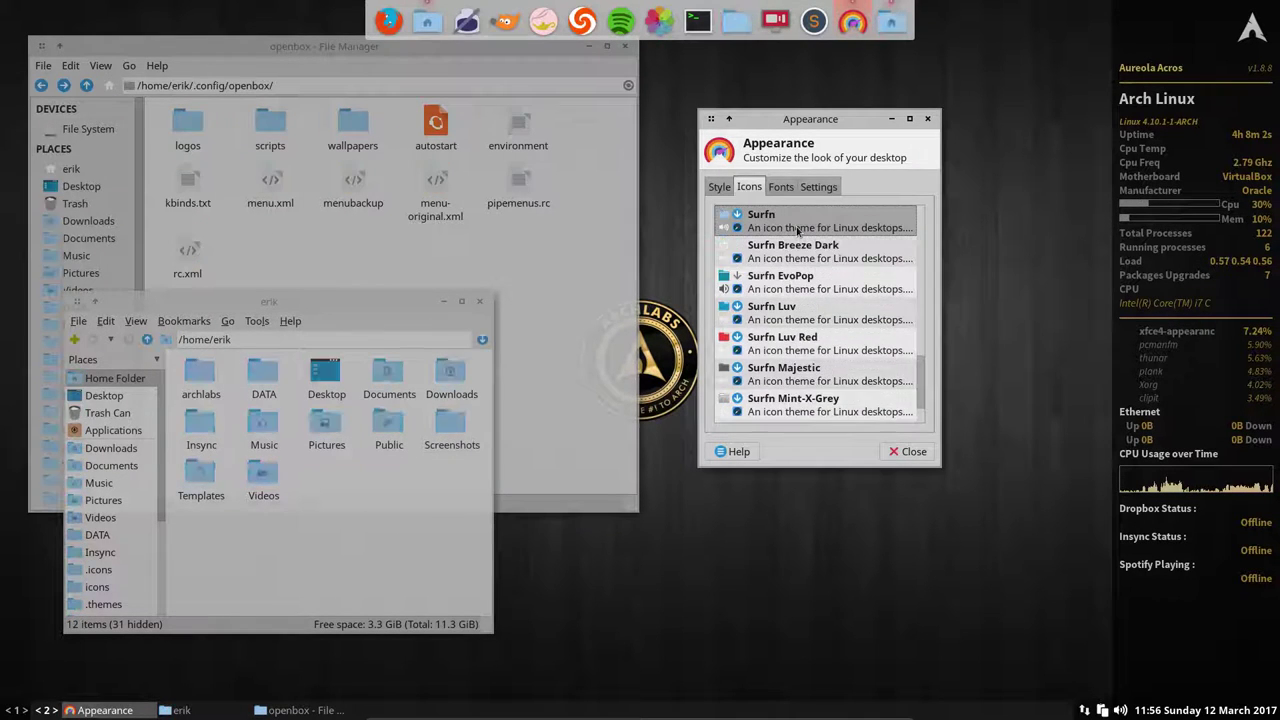
key(Up)
key(Up)
key(Up)
key(Up)
key(Up)
key(Up)
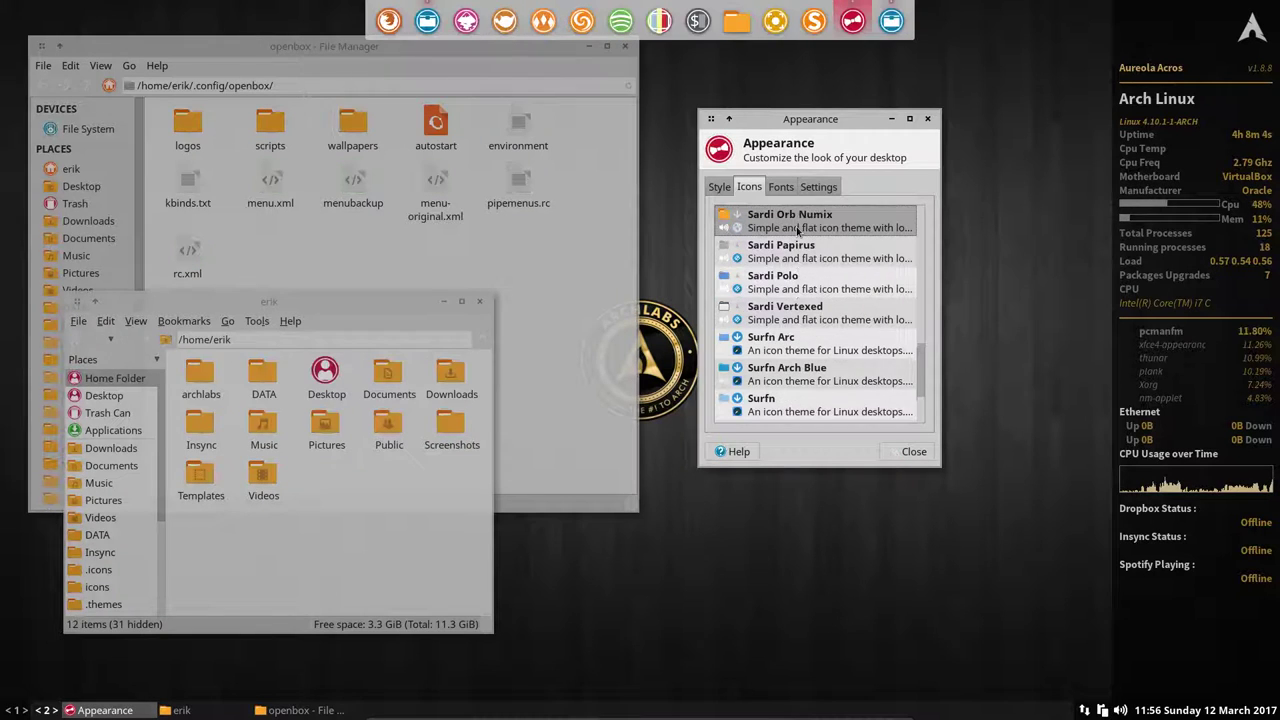
Compare the Faenza-Dark-ARCHLabs and Faenza-ARCHLabs icon themes by switching between them, and finish with Faenza-Dark-ARCHLabs applied.
drag(922, 372, 950, 214)
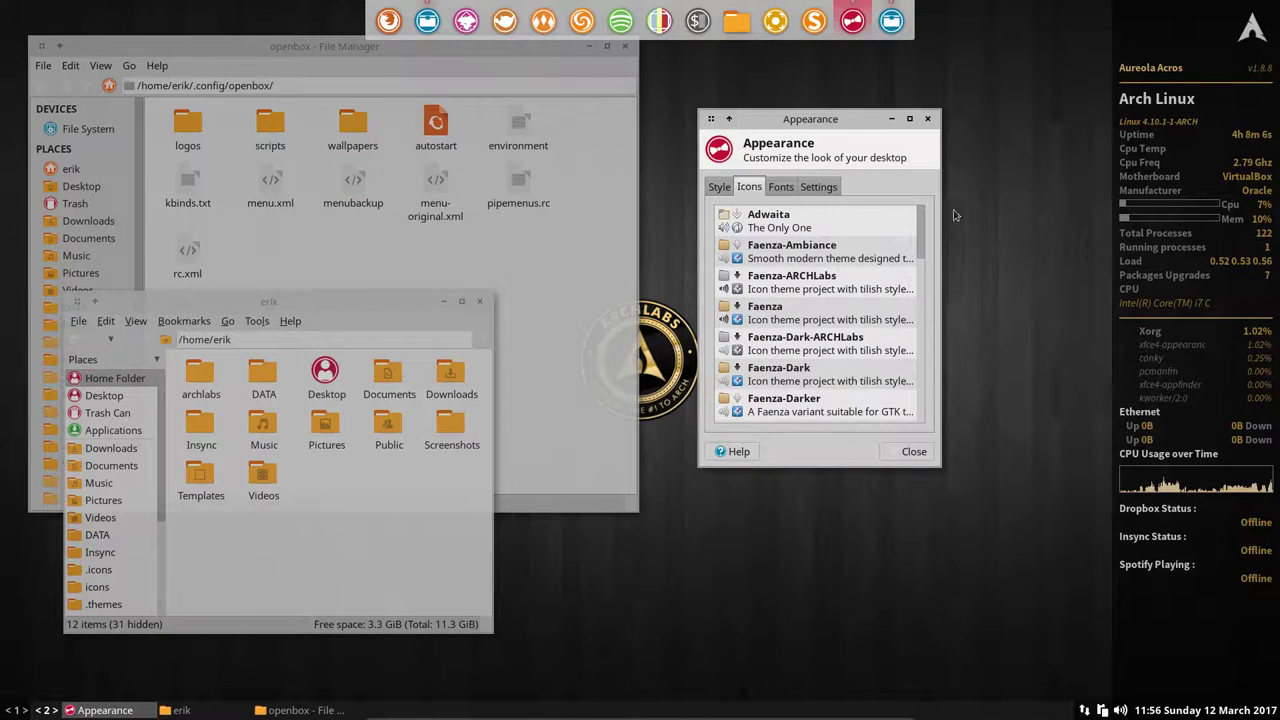
click(792, 345)
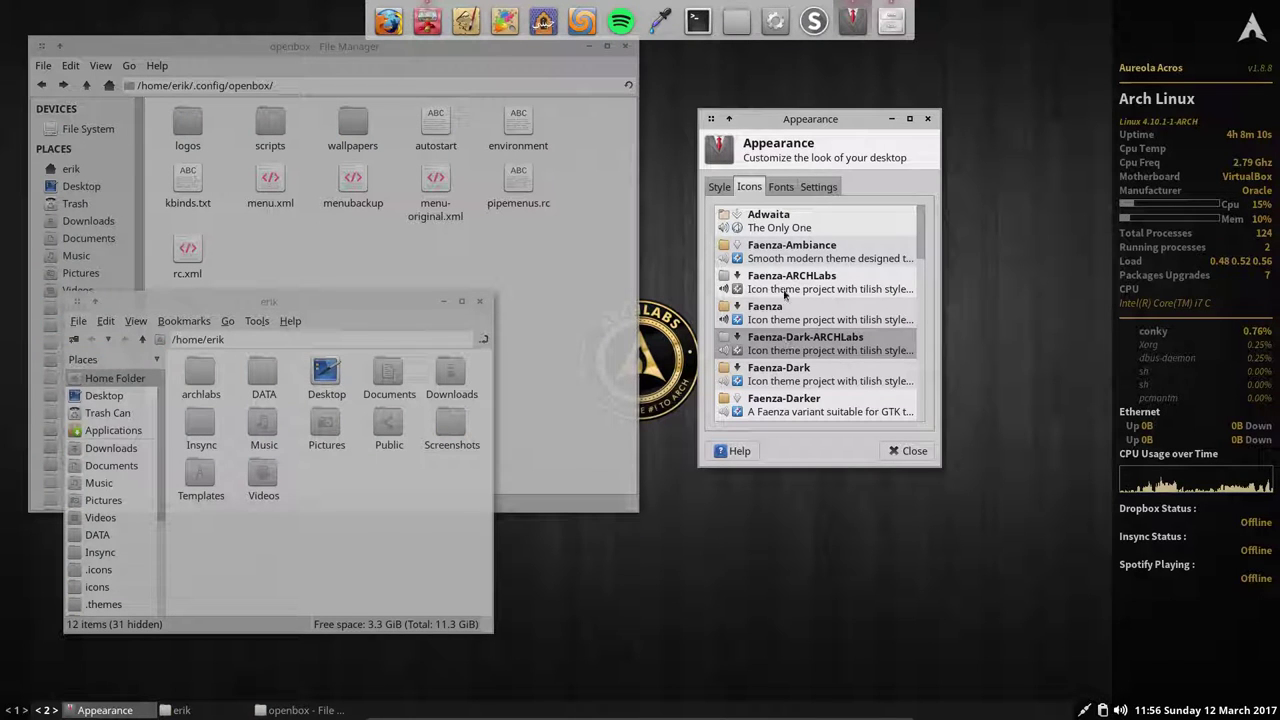
click(786, 291)
click(778, 344)
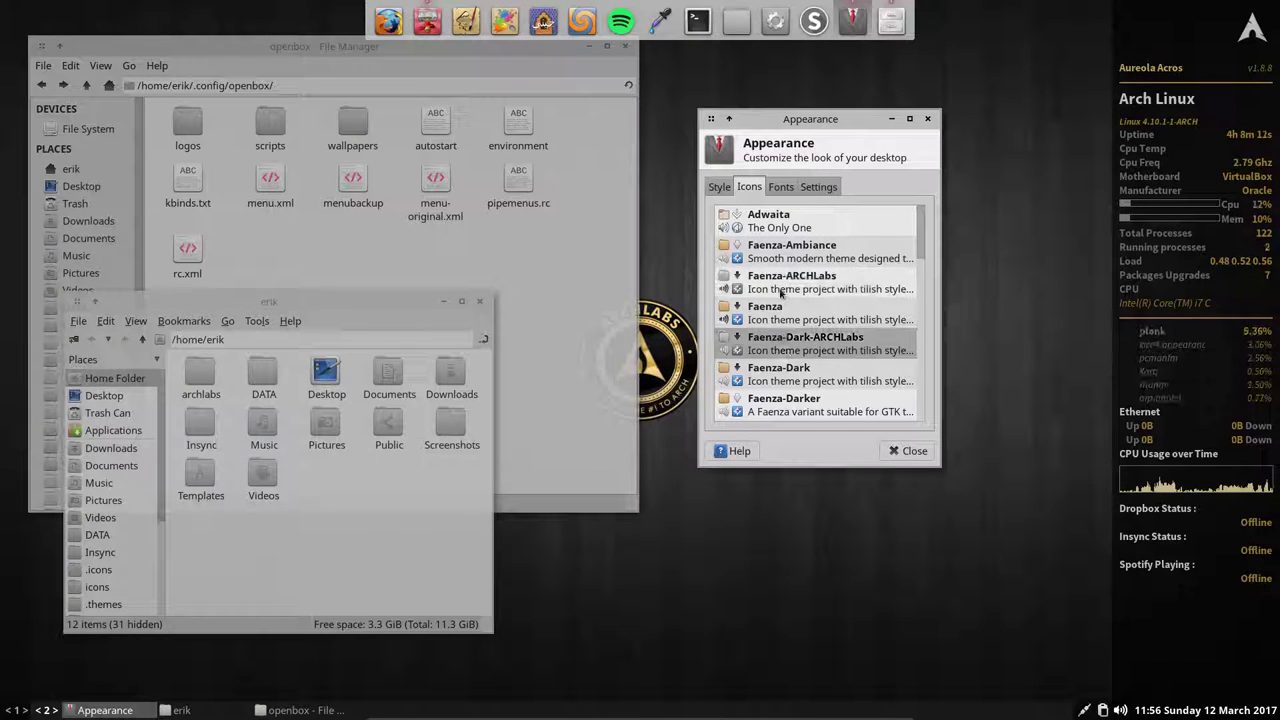
click(785, 292)
click(778, 345)
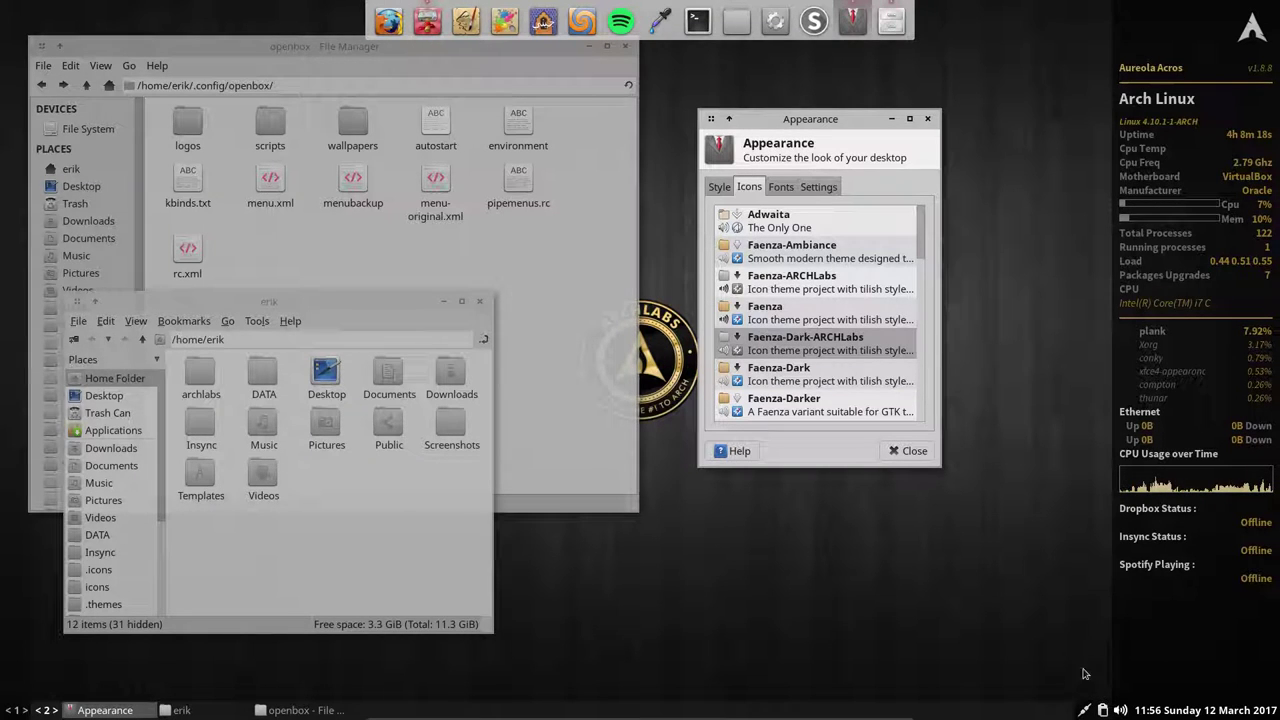
click(775, 283)
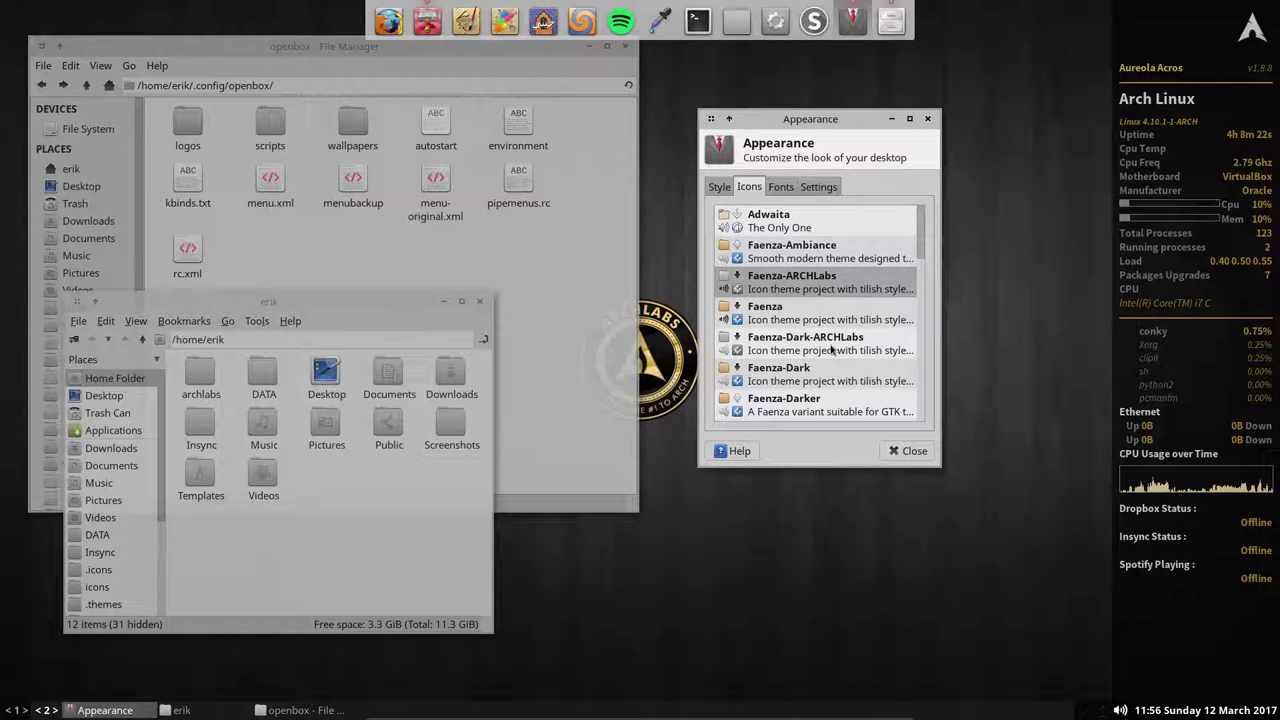
click(831, 348)
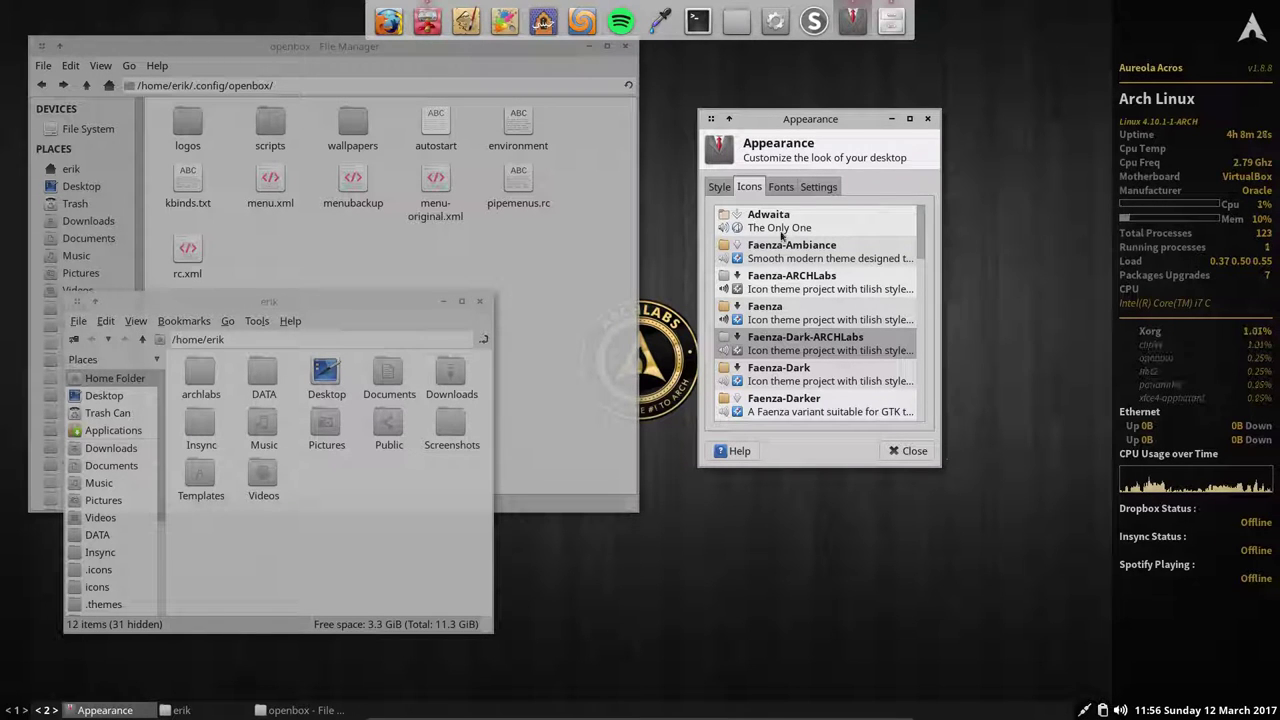
Set the default font to Roboto in the Regular style at size 11.
click(779, 186)
click(797, 232)
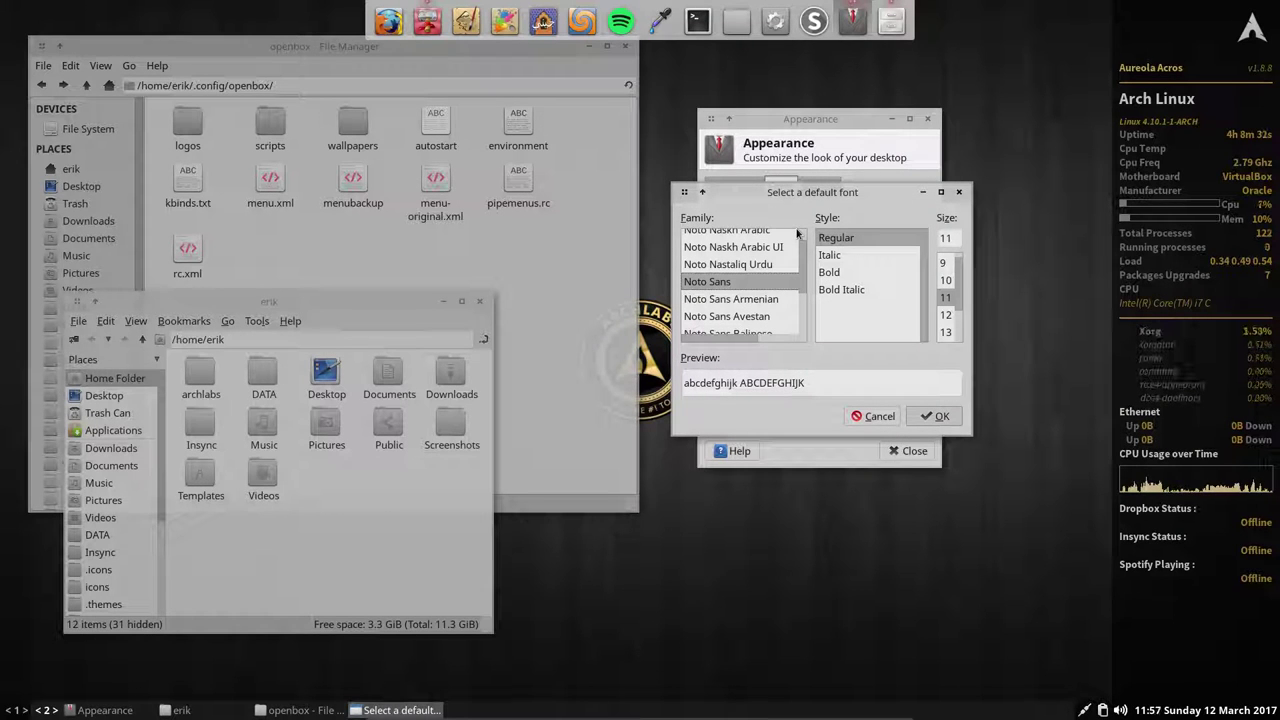
text(r)
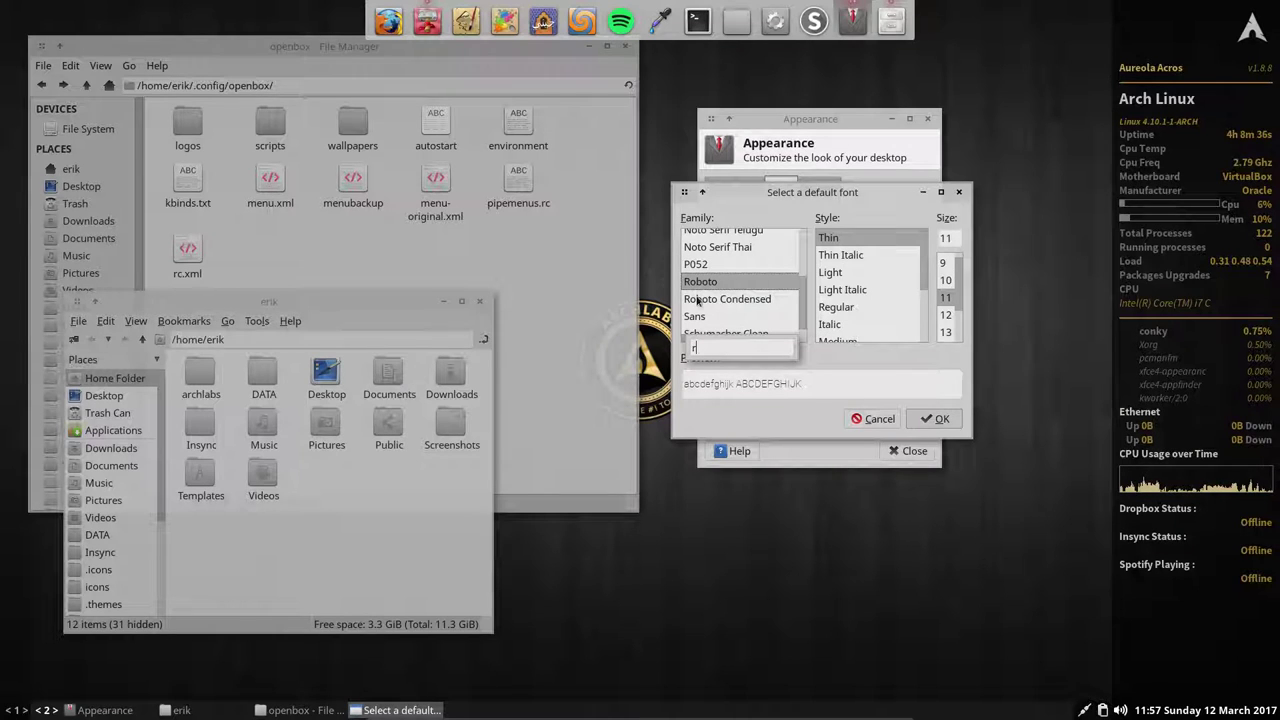
key(Return)
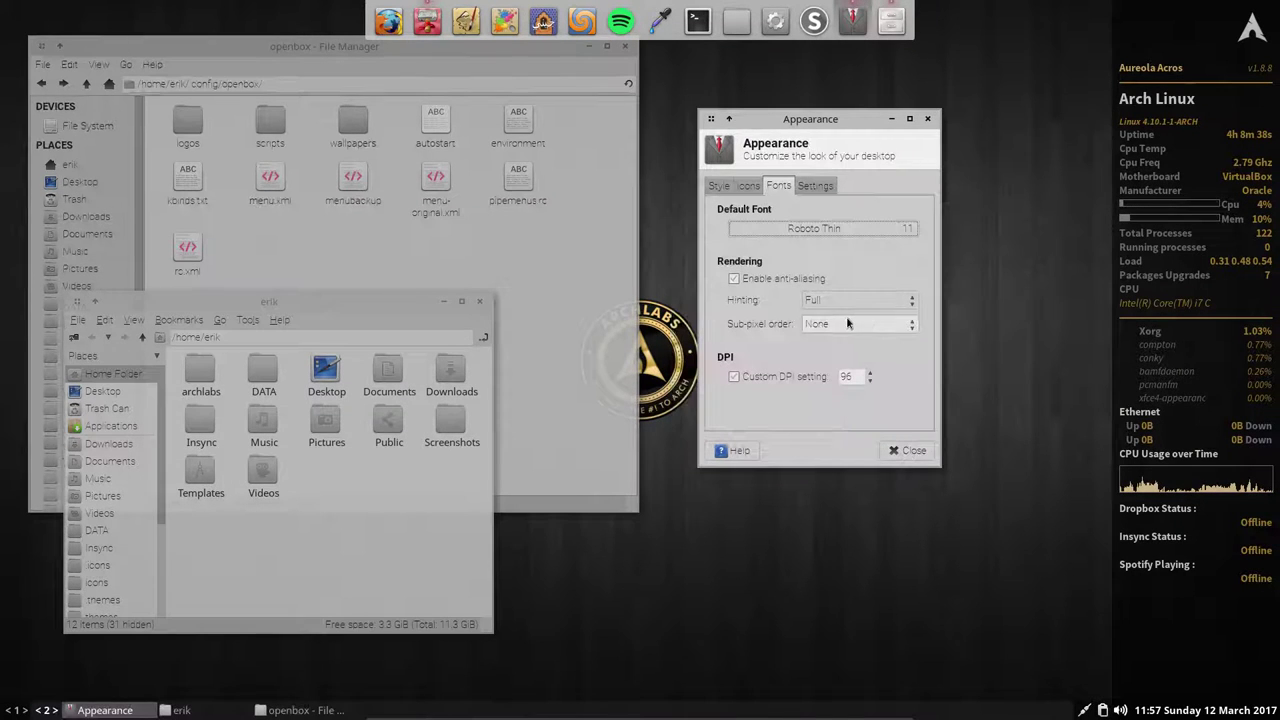
click(820, 229)
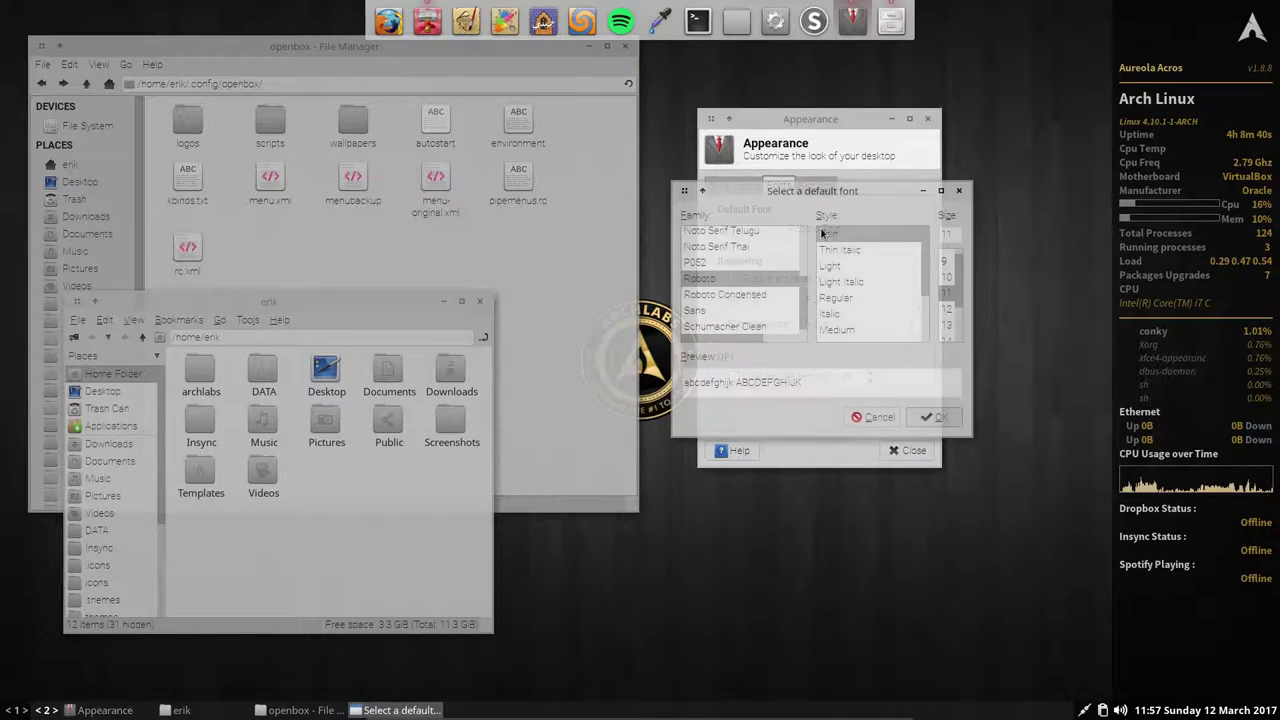
click(838, 298)
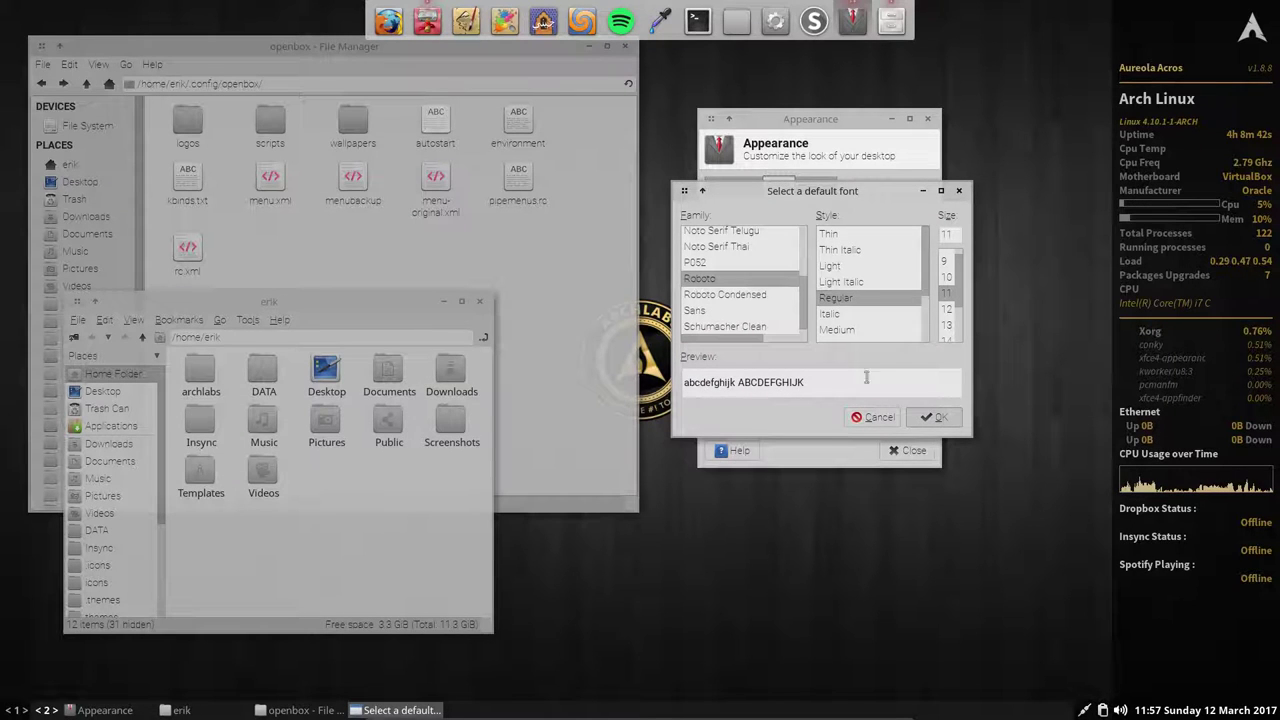
click(928, 420)
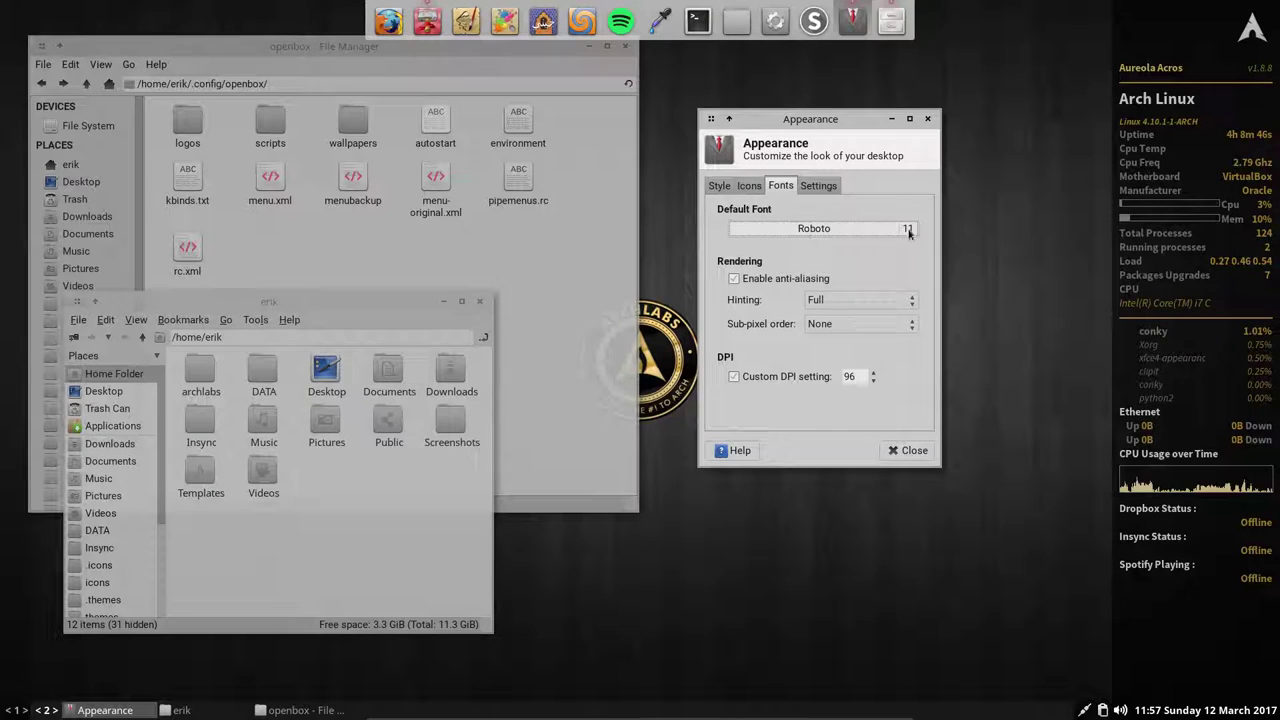
click(820, 229)
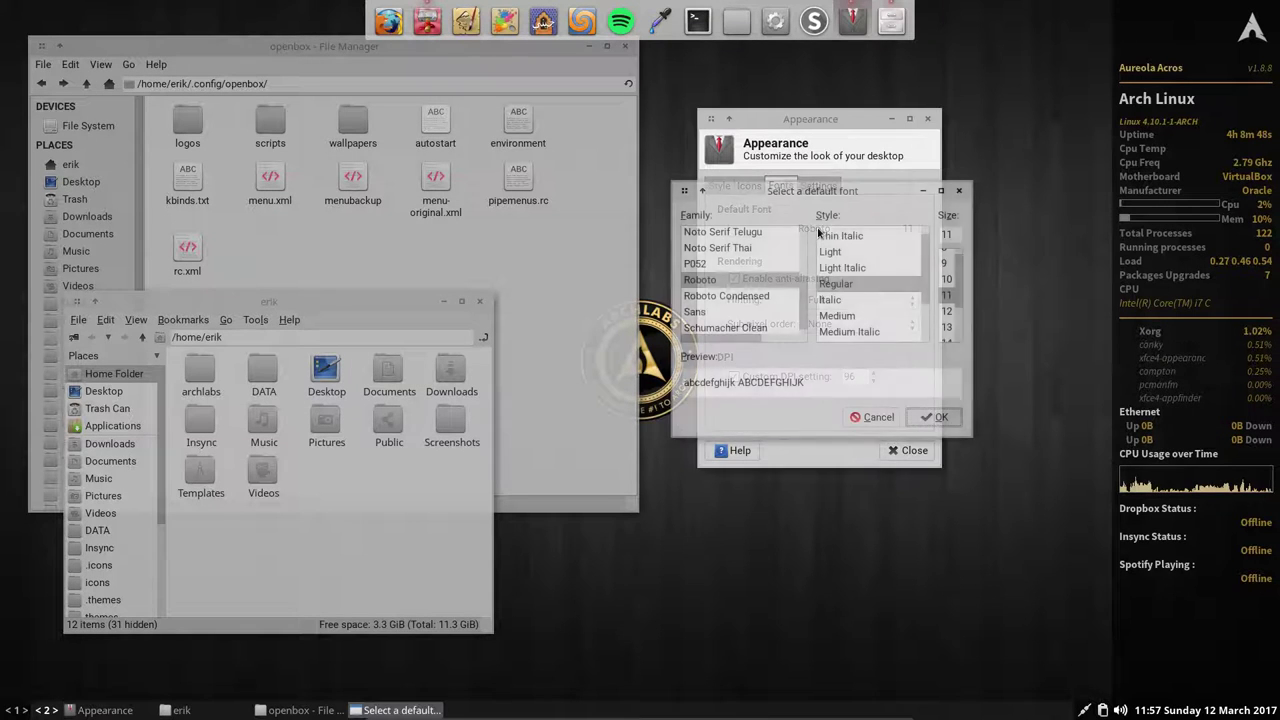
click(938, 417)
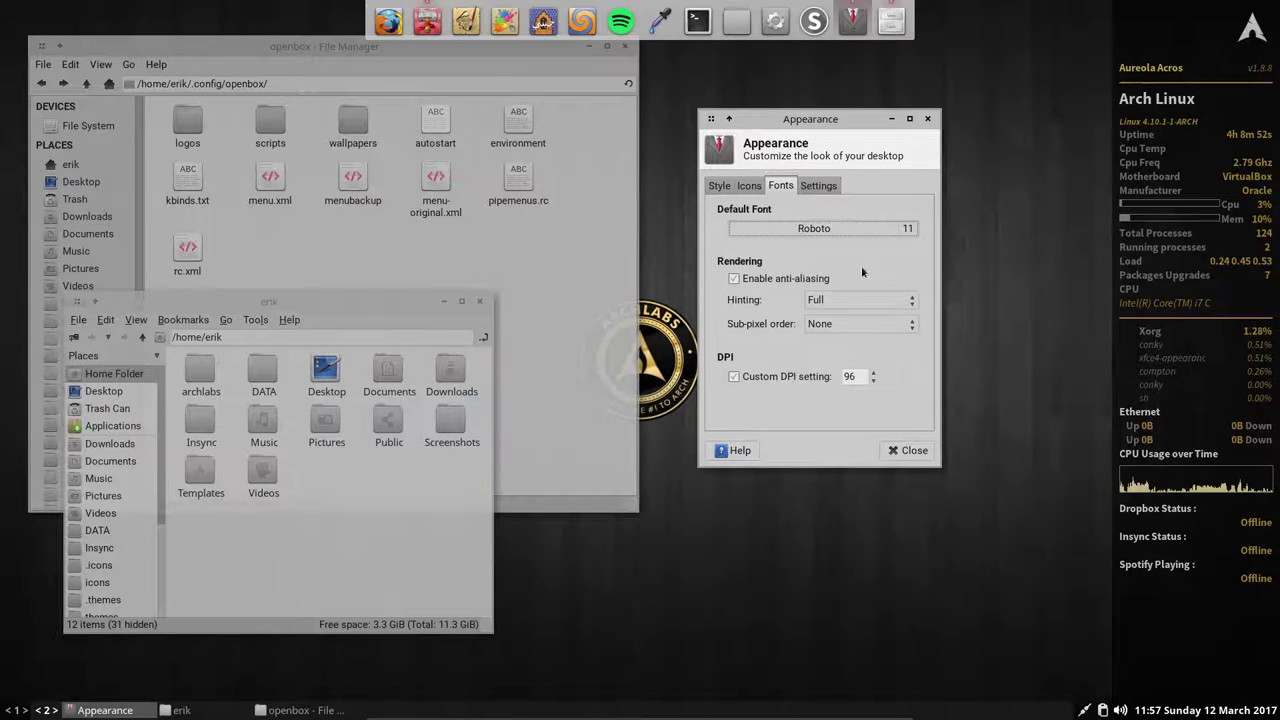
Review the toolbar, menu and button options, and examine the images in the openbox file manager's File and Edit menus.
click(819, 186)
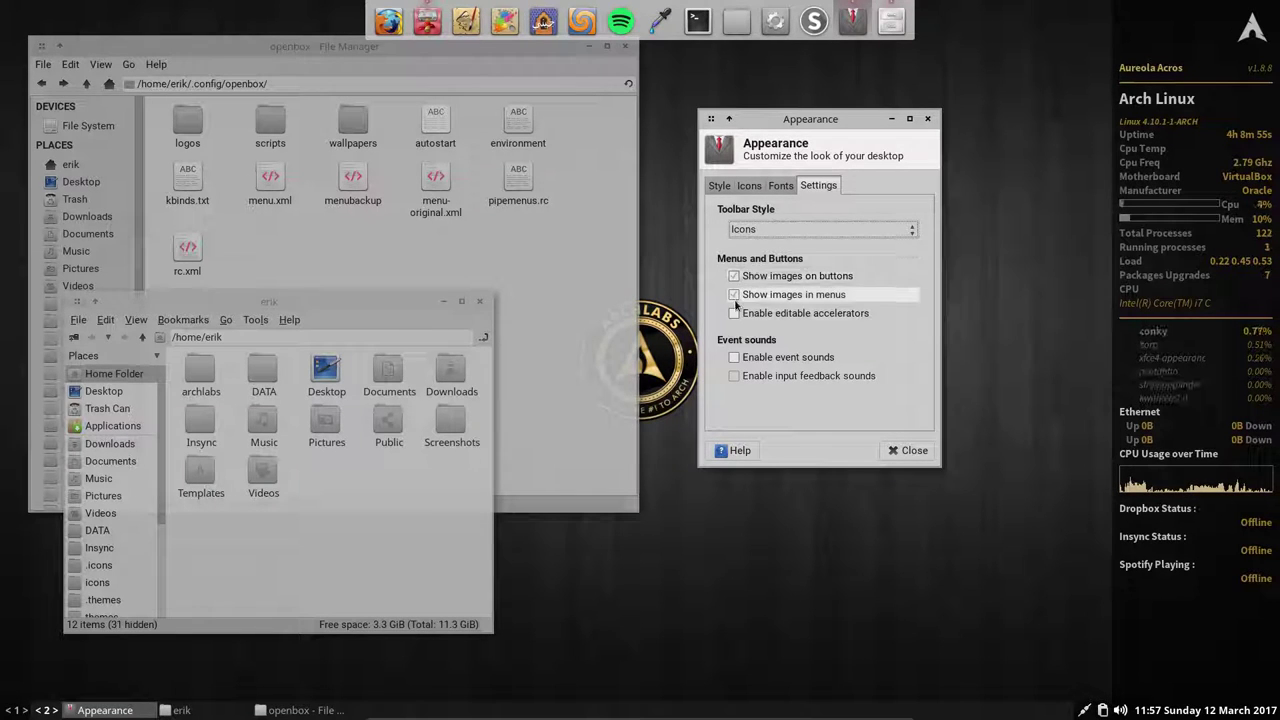
click(555, 290)
click(43, 64)
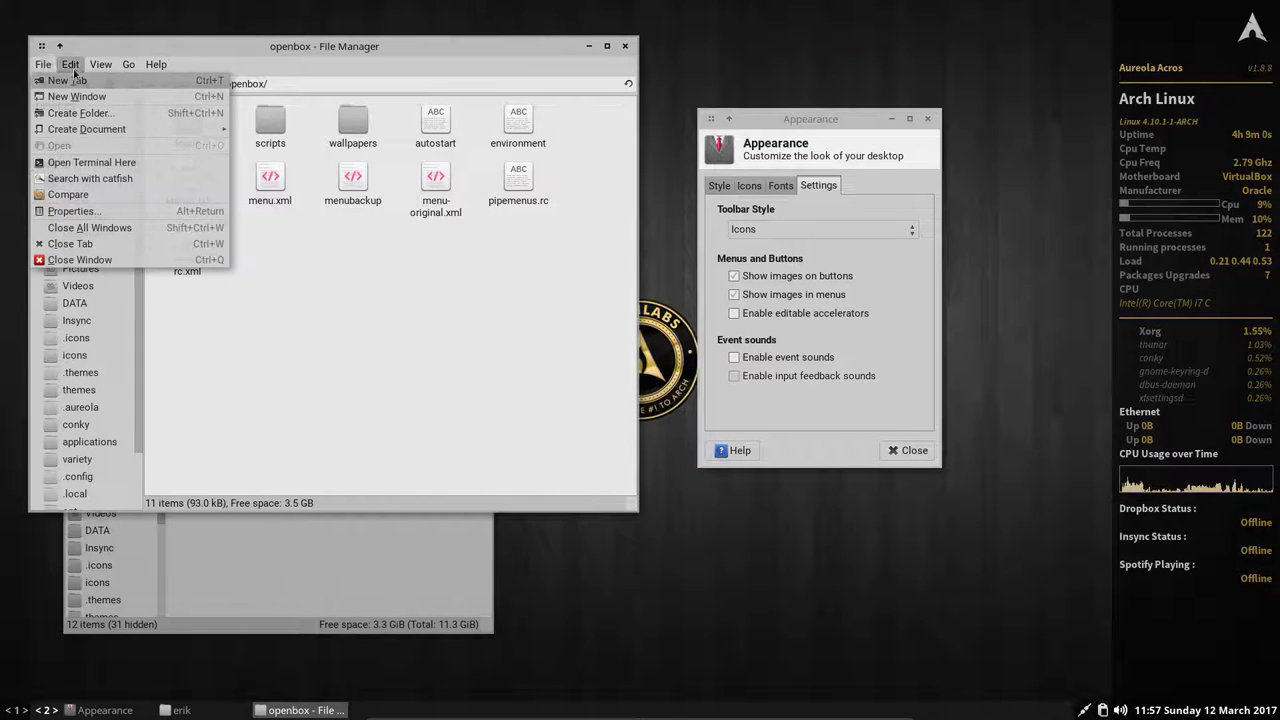
mouse_move(70, 64)
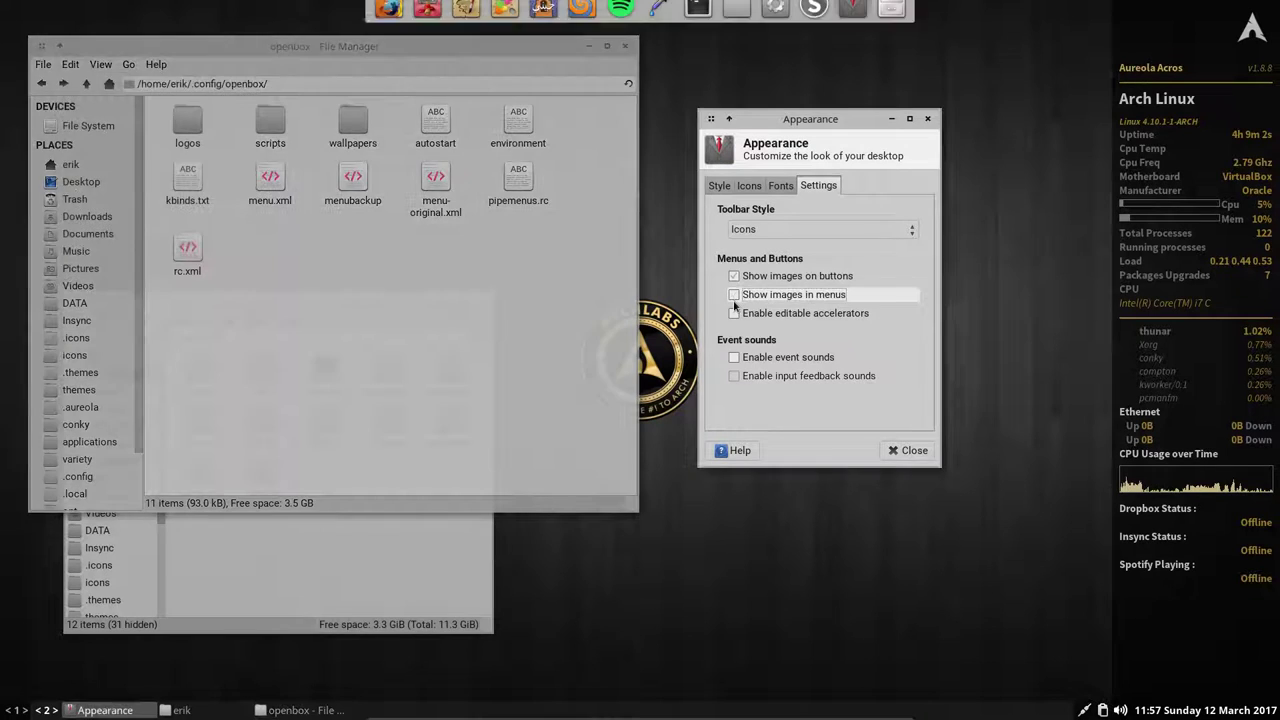
Try hiding images in menus, check the file manager's File and View menus, and enable the menu images again.
click(734, 295)
click(44, 64)
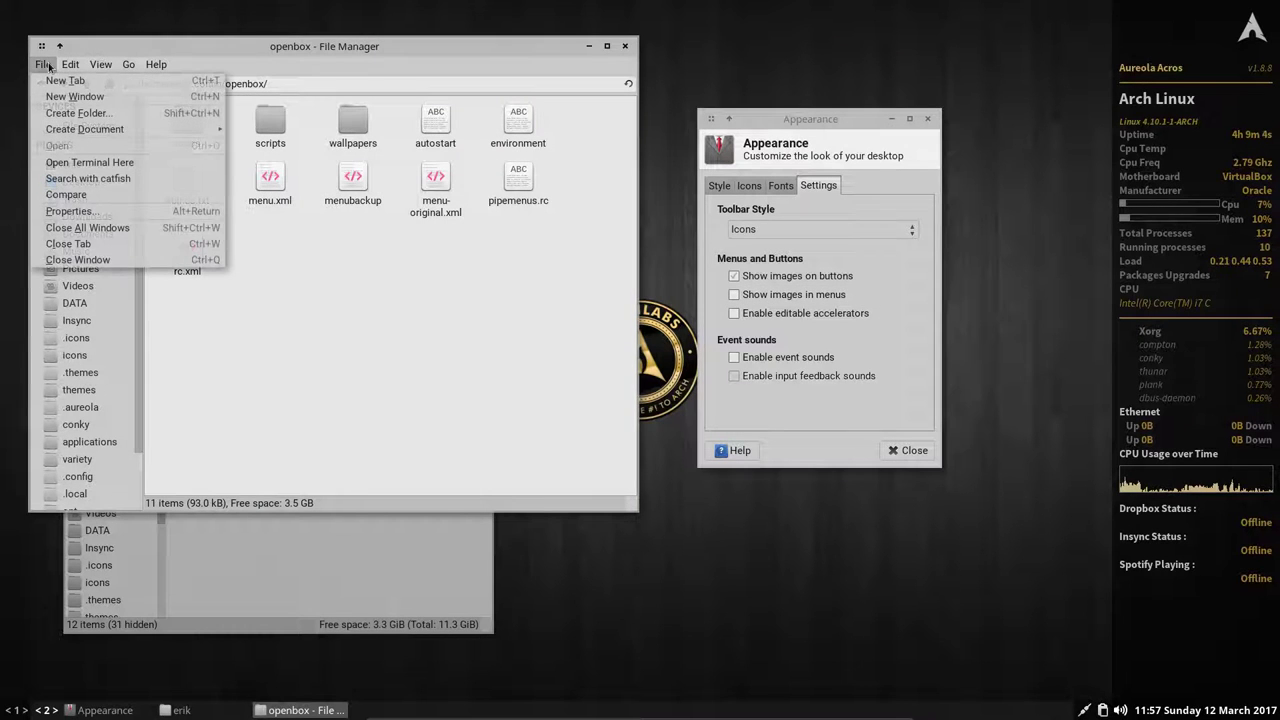
click(100, 64)
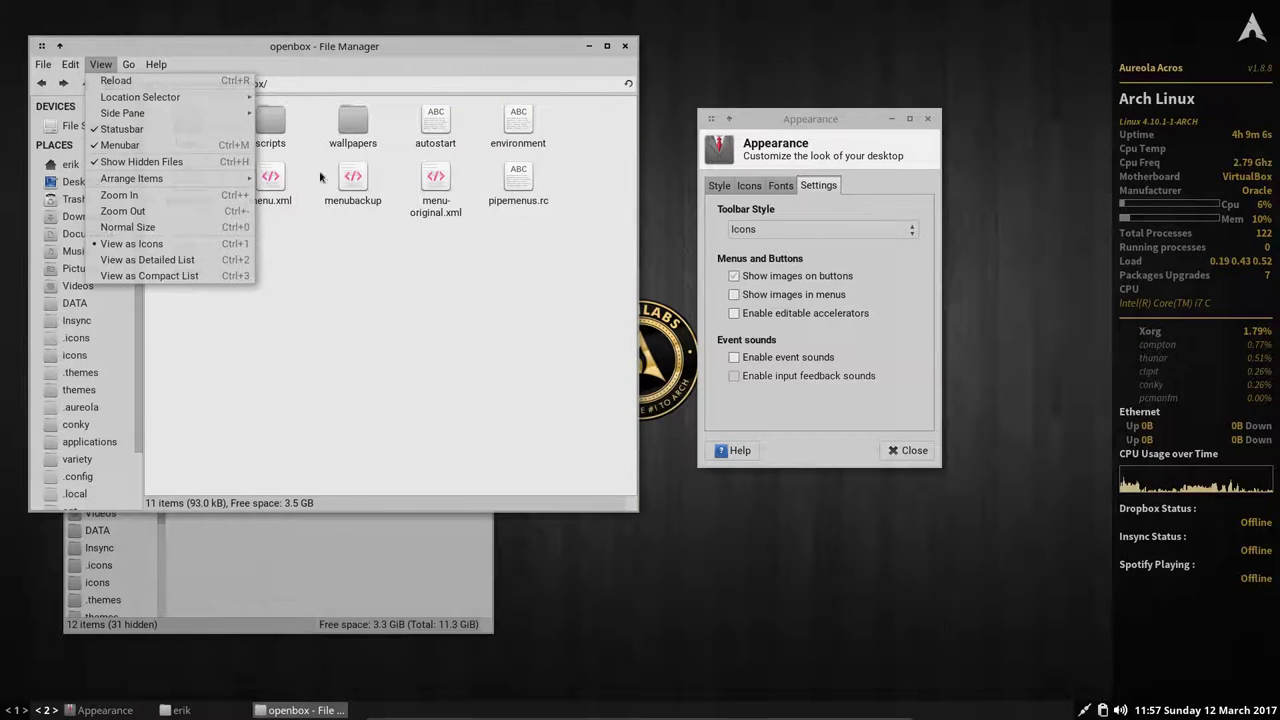
click(43, 64)
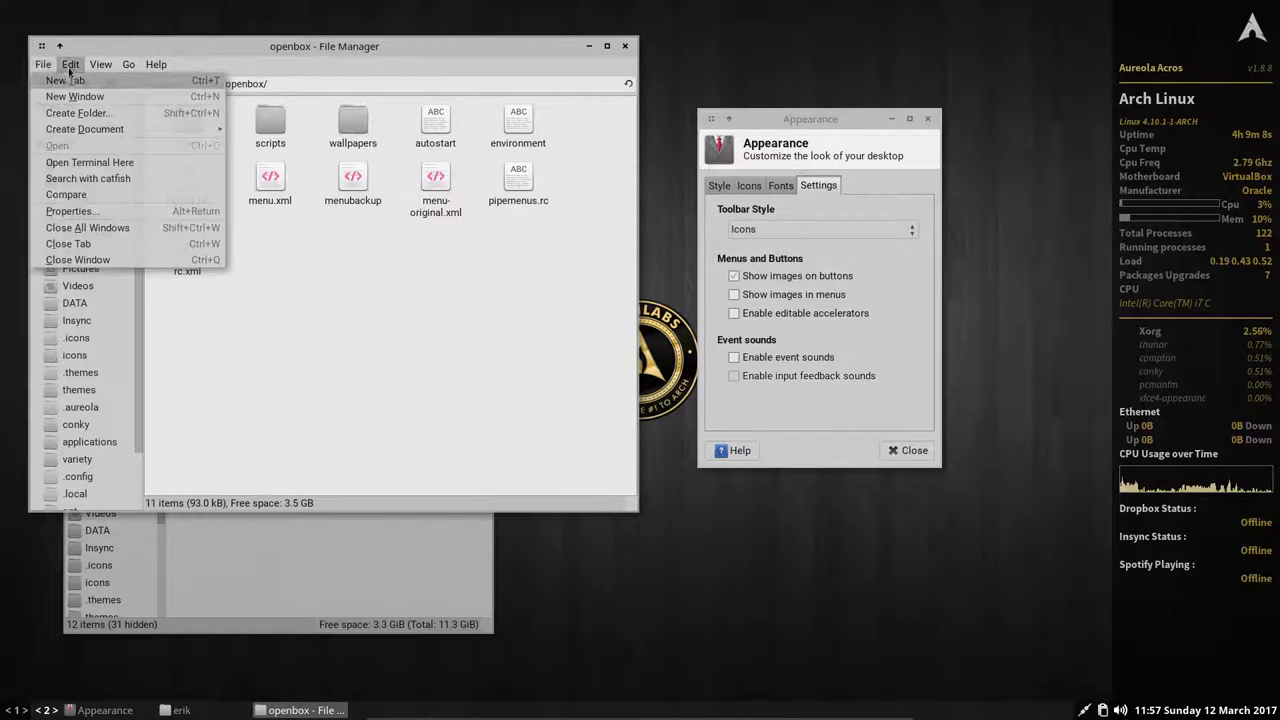
mouse_move(70, 66)
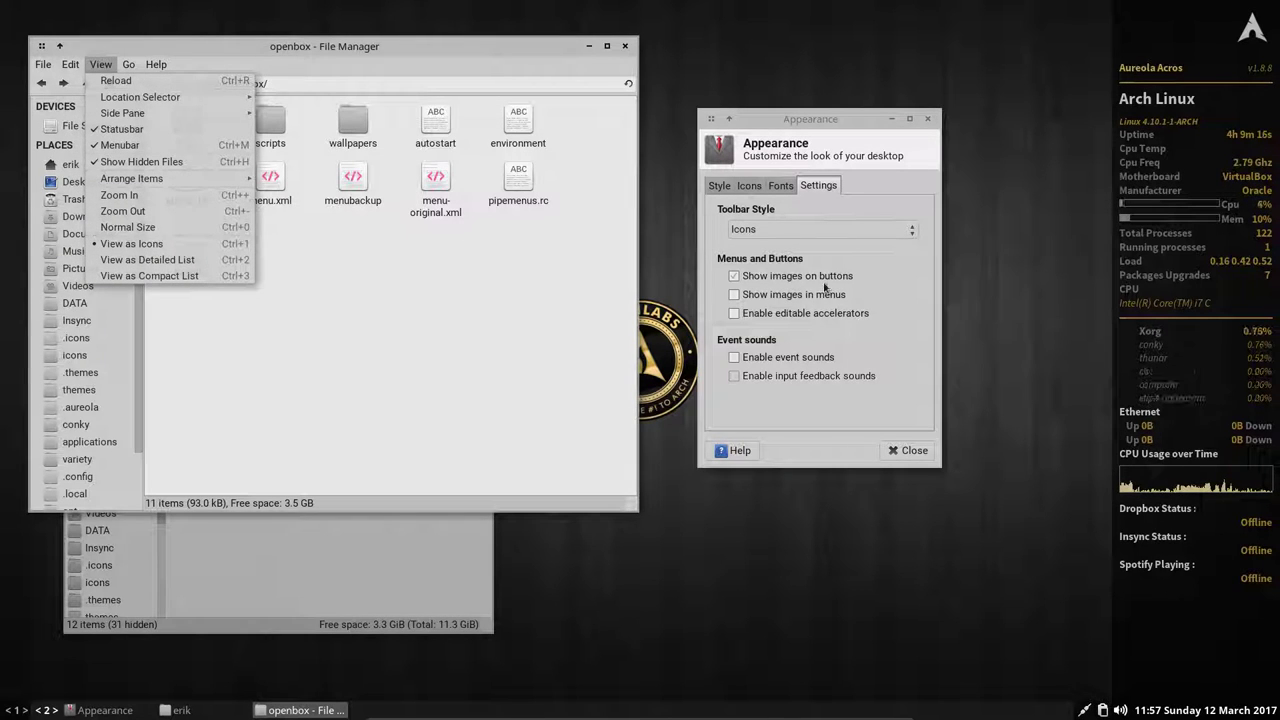
click(866, 290)
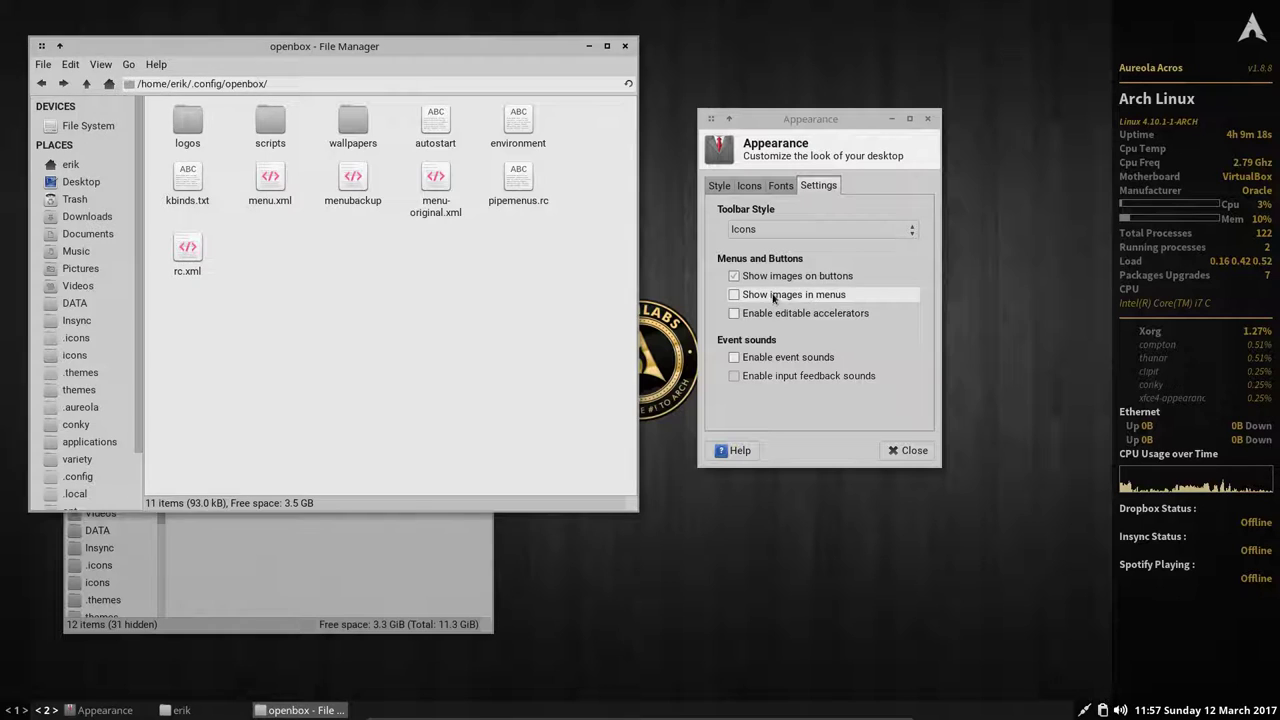
click(773, 295)
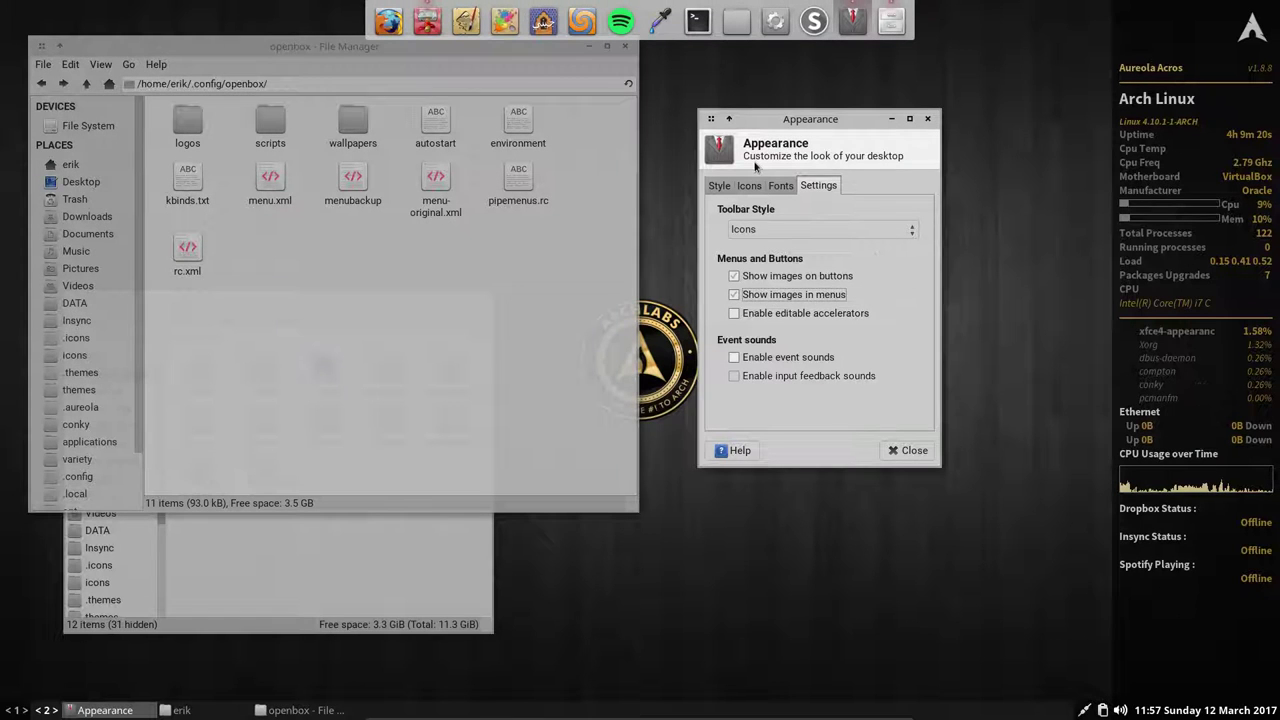
Review the font, icon and style choices once more and close the Appearance window.
click(782, 187)
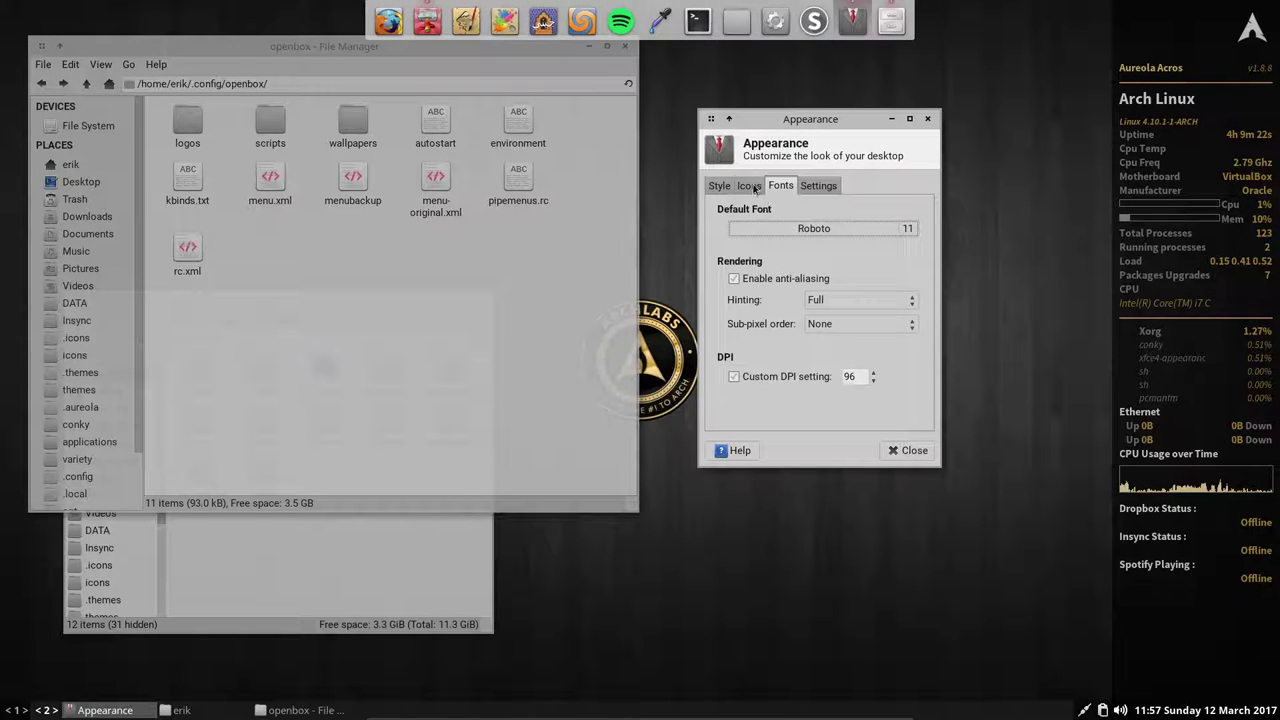
click(750, 187)
click(720, 187)
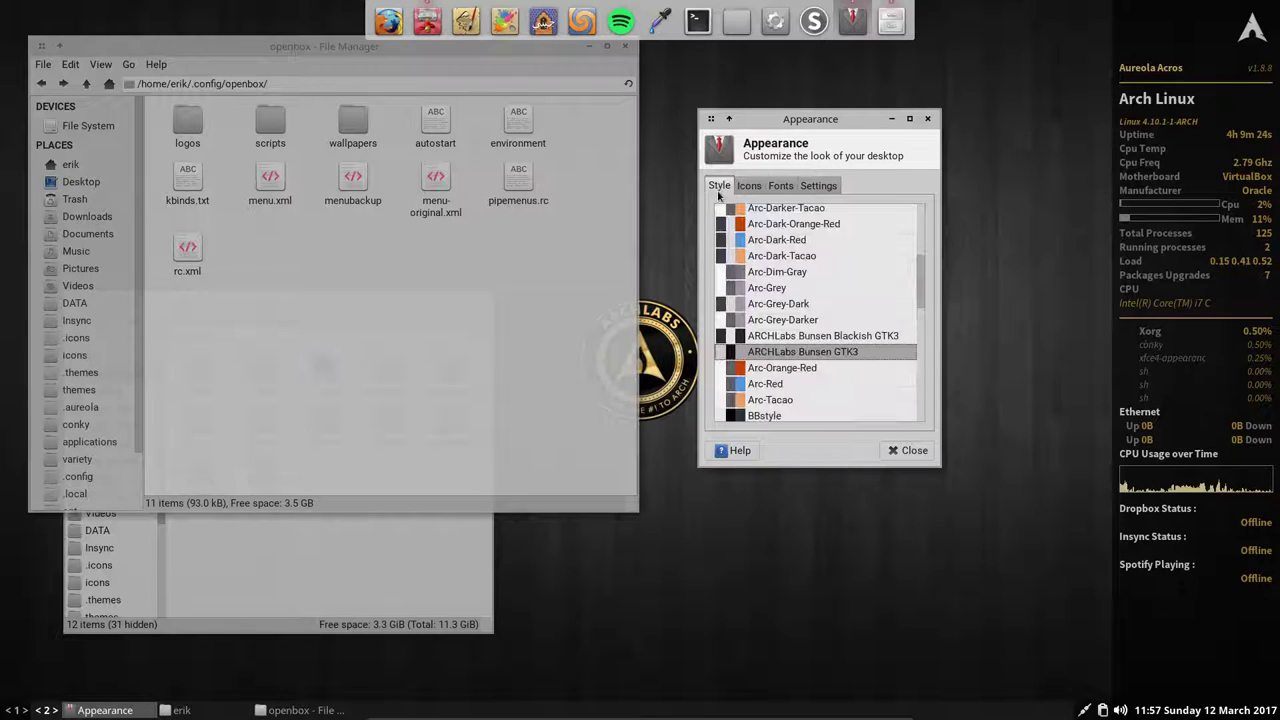
click(906, 450)
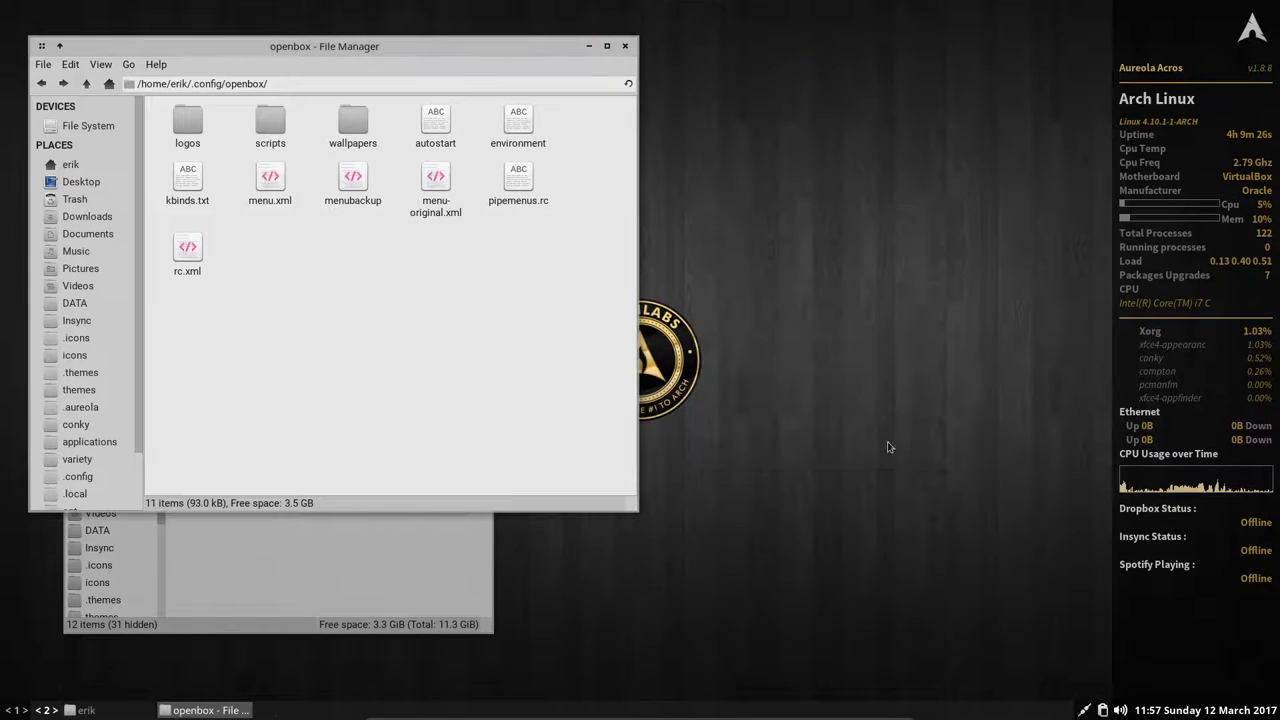
Move the openbox file manager window to the right and the home folder window upward, leaving the openbox window focused.
drag(470, 59, 895, 96)
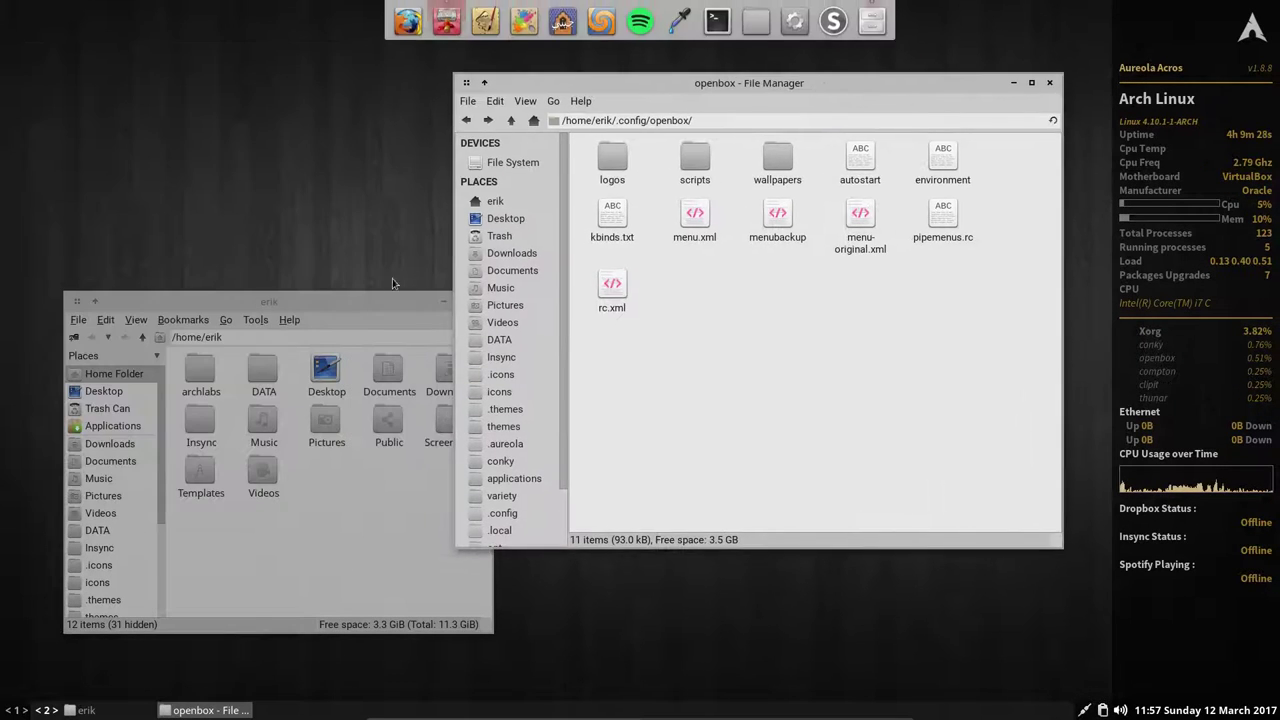
click(321, 258)
drag(321, 258, 314, 137)
click(882, 383)
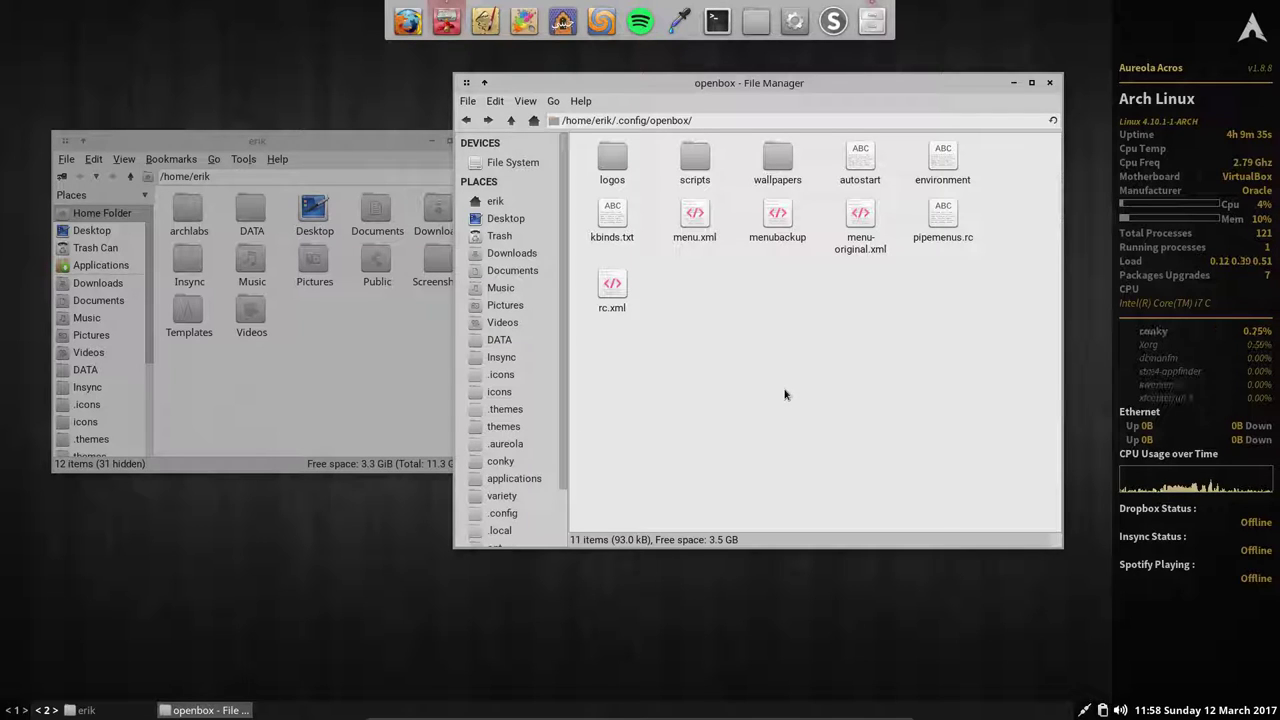
Launch Xfce4 Settings from the desktop's Preferences entries and open its Appearance settings.
right_click(326, 566)
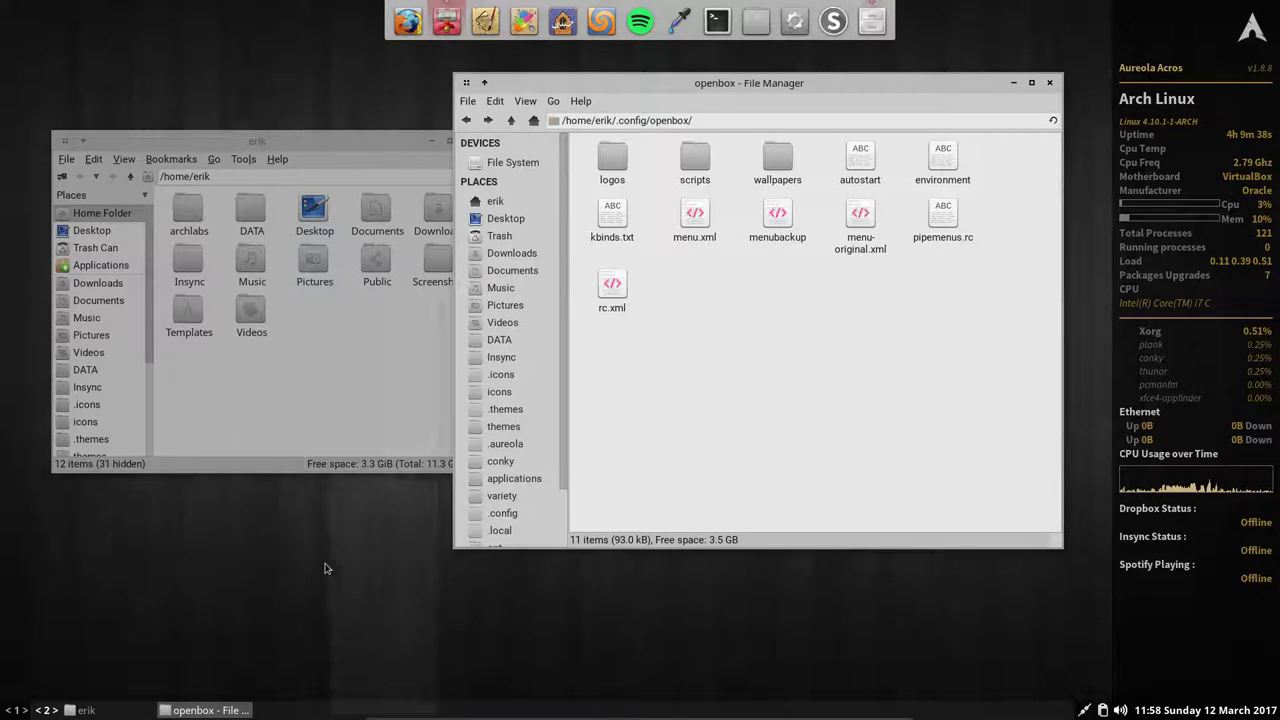
mouse_move(408, 587)
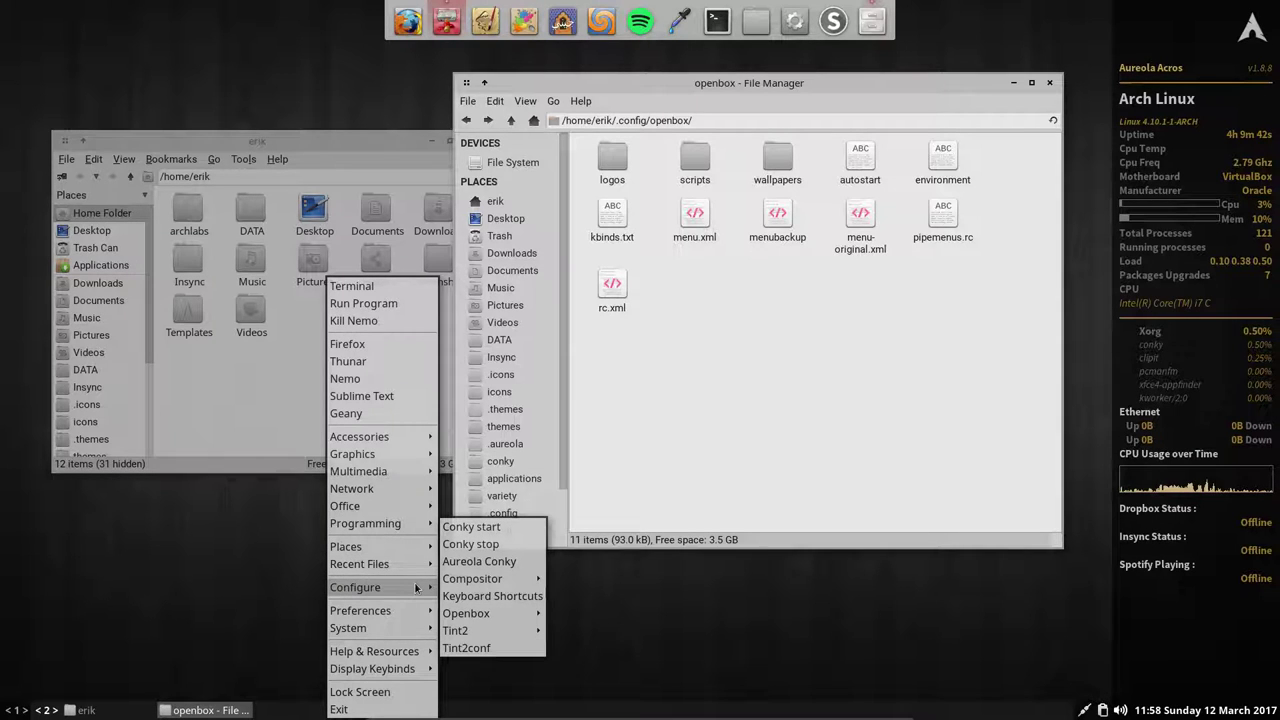
mouse_move(403, 610)
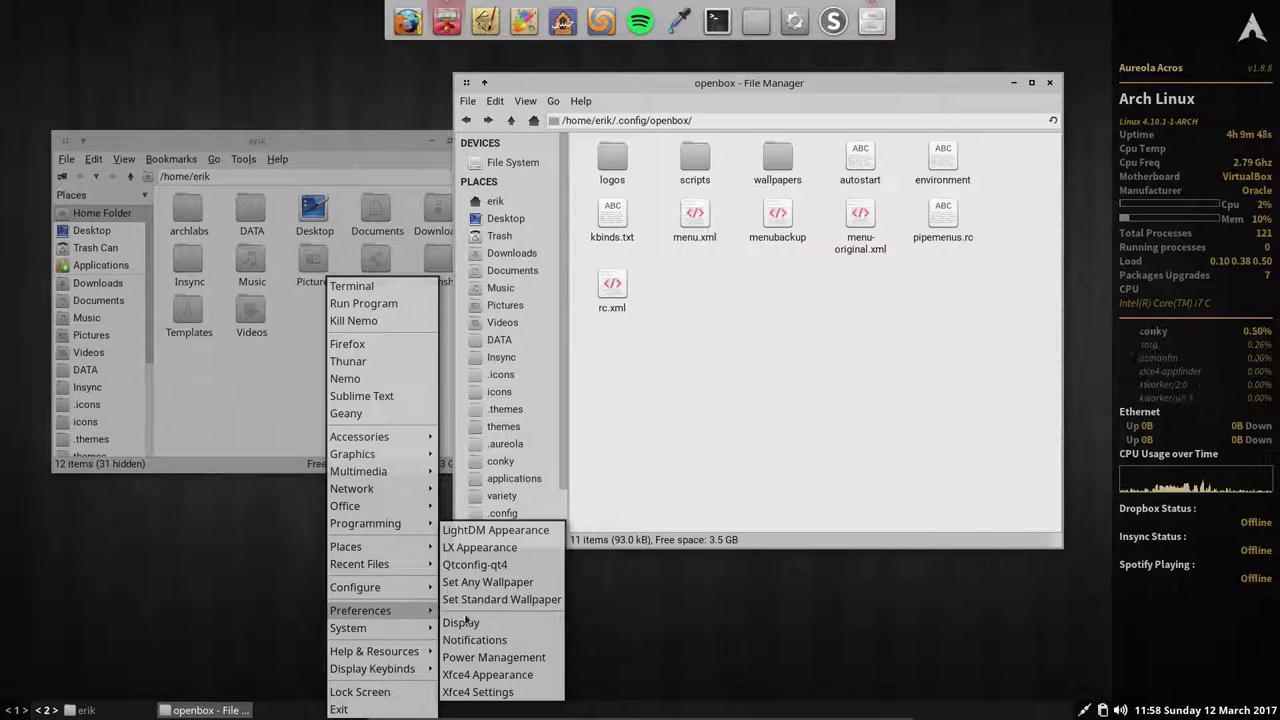
click(496, 694)
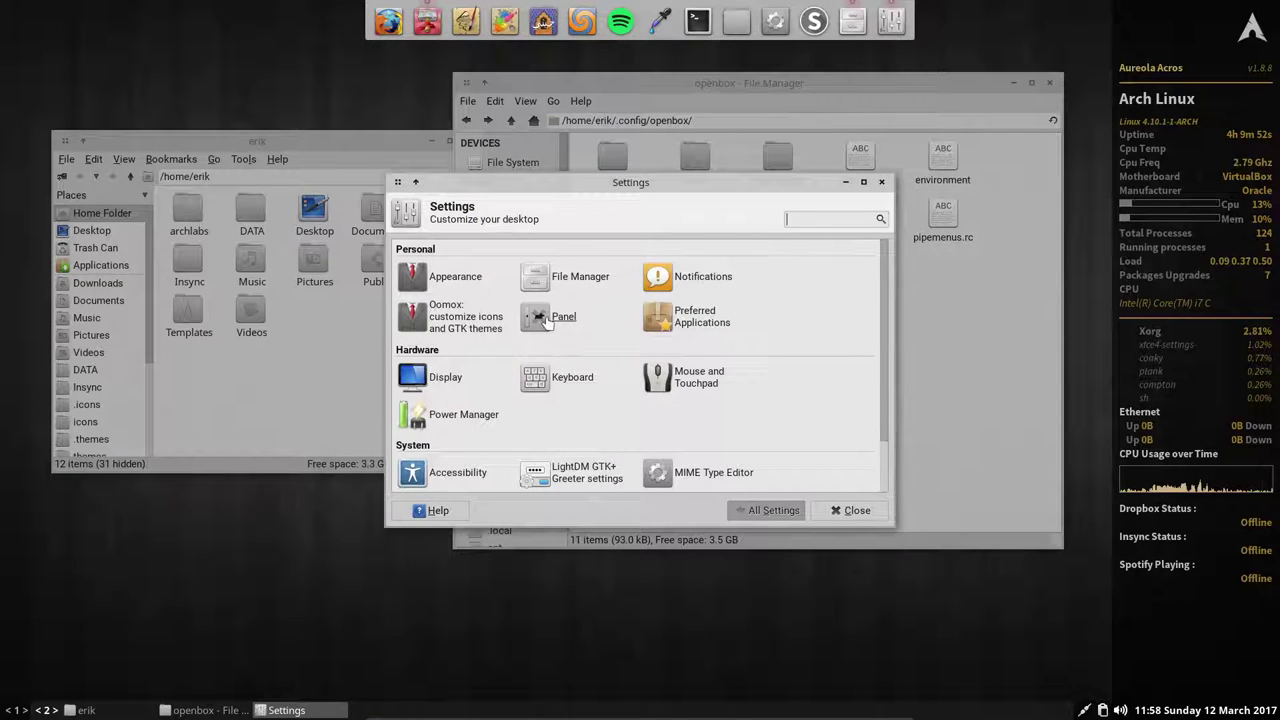
click(458, 282)
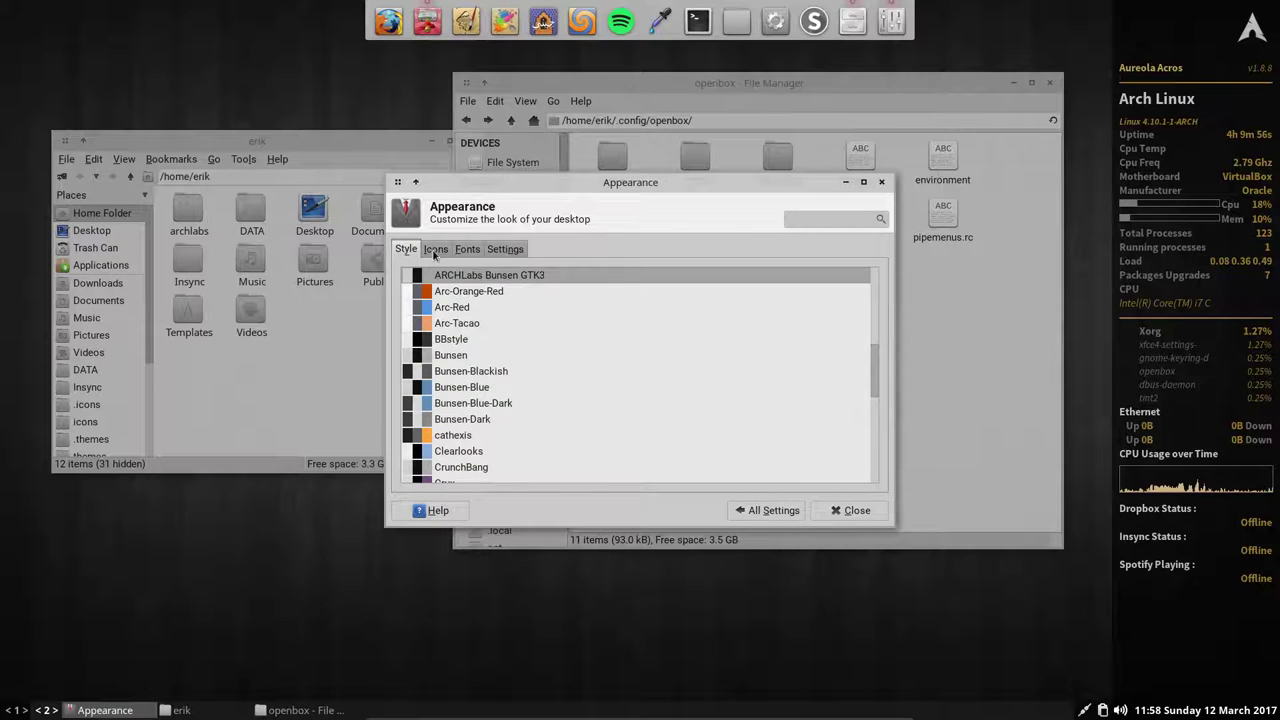
Review the icon, font and general Appearance settings, return to the Xfce4 settings overview to check its categories, and close it.
click(436, 250)
click(467, 250)
click(505, 250)
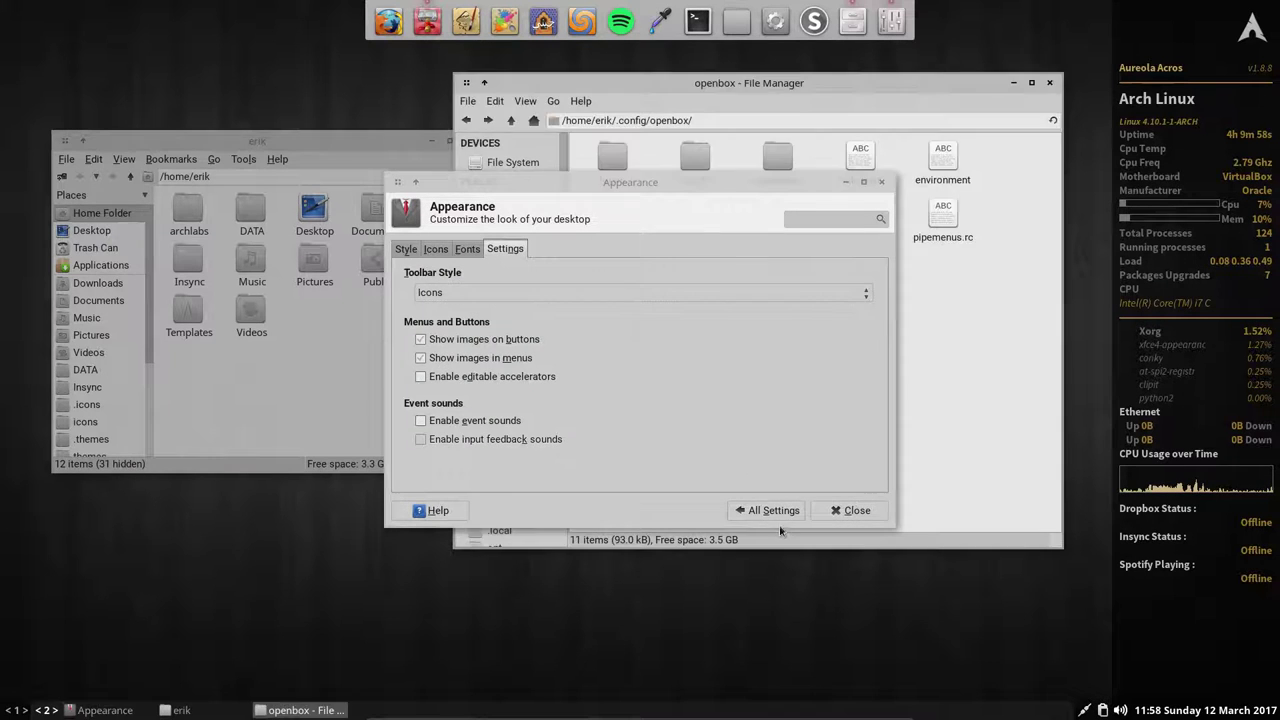
click(786, 512)
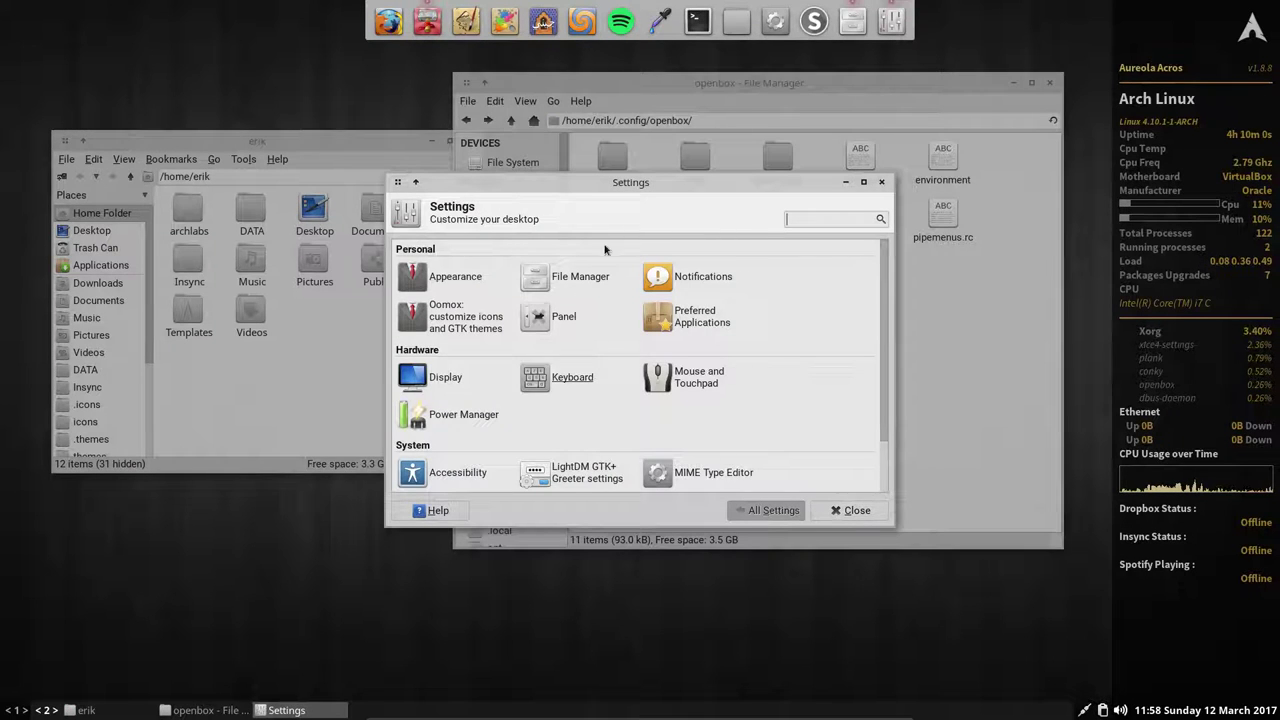
scroll(631, 419, down, 2)
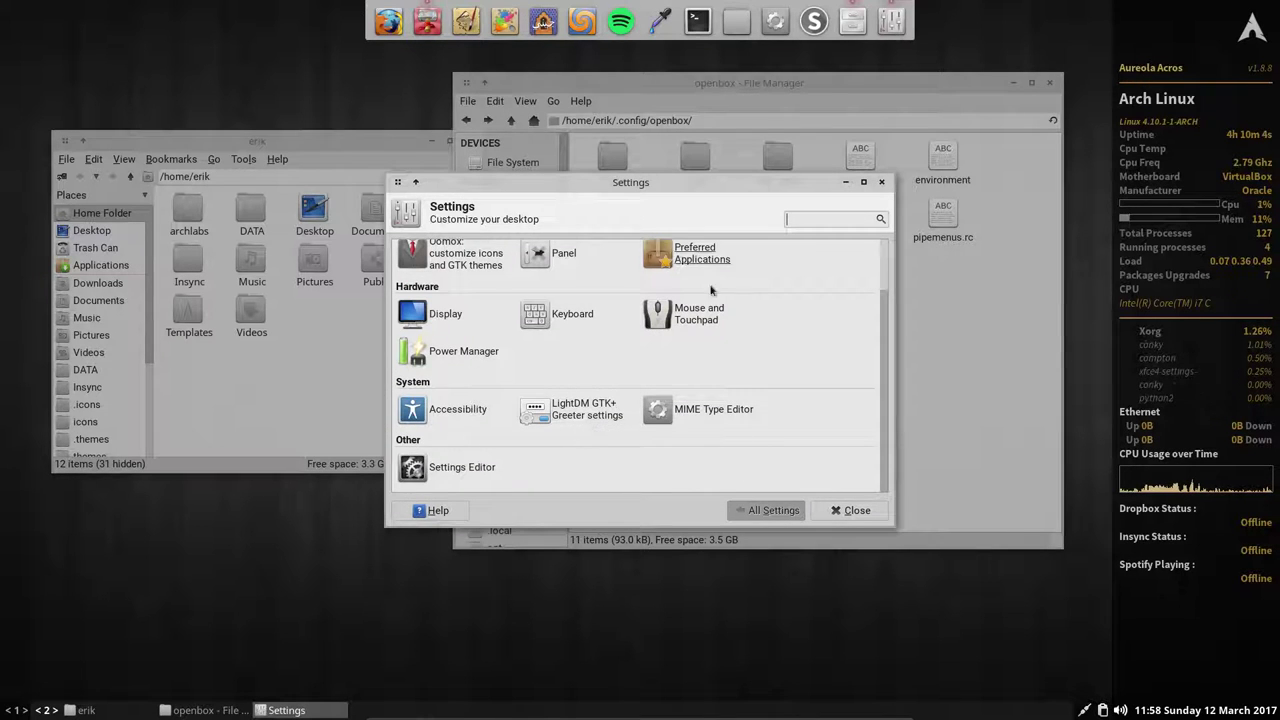
click(851, 510)
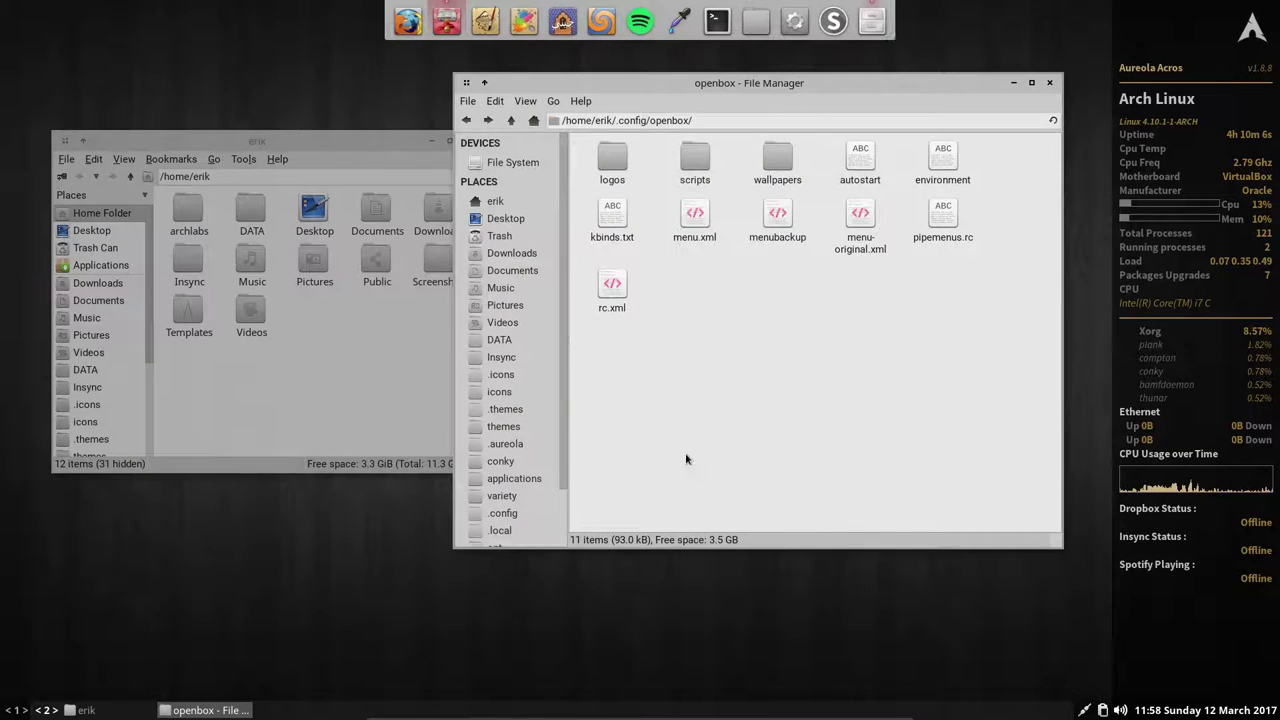
Launch Openbox's GUI Config Tool from the desktop's Configure entries.
right_click(374, 597)
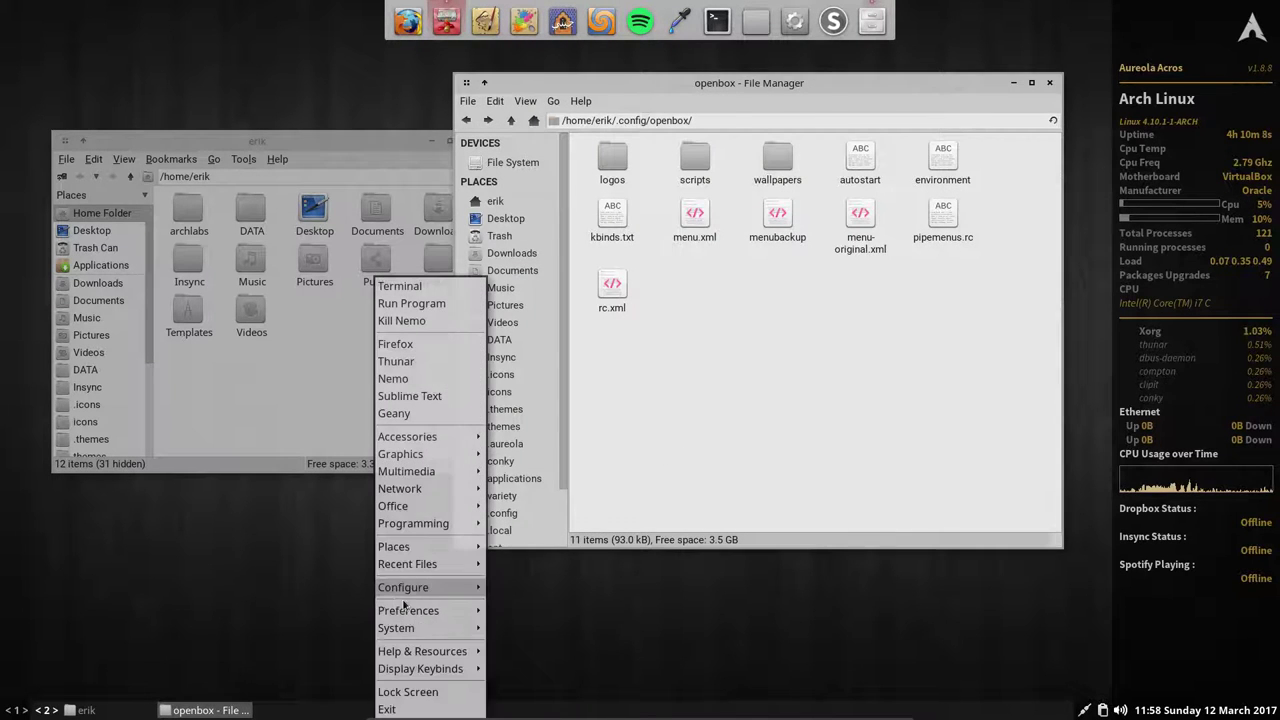
mouse_move(471, 597)
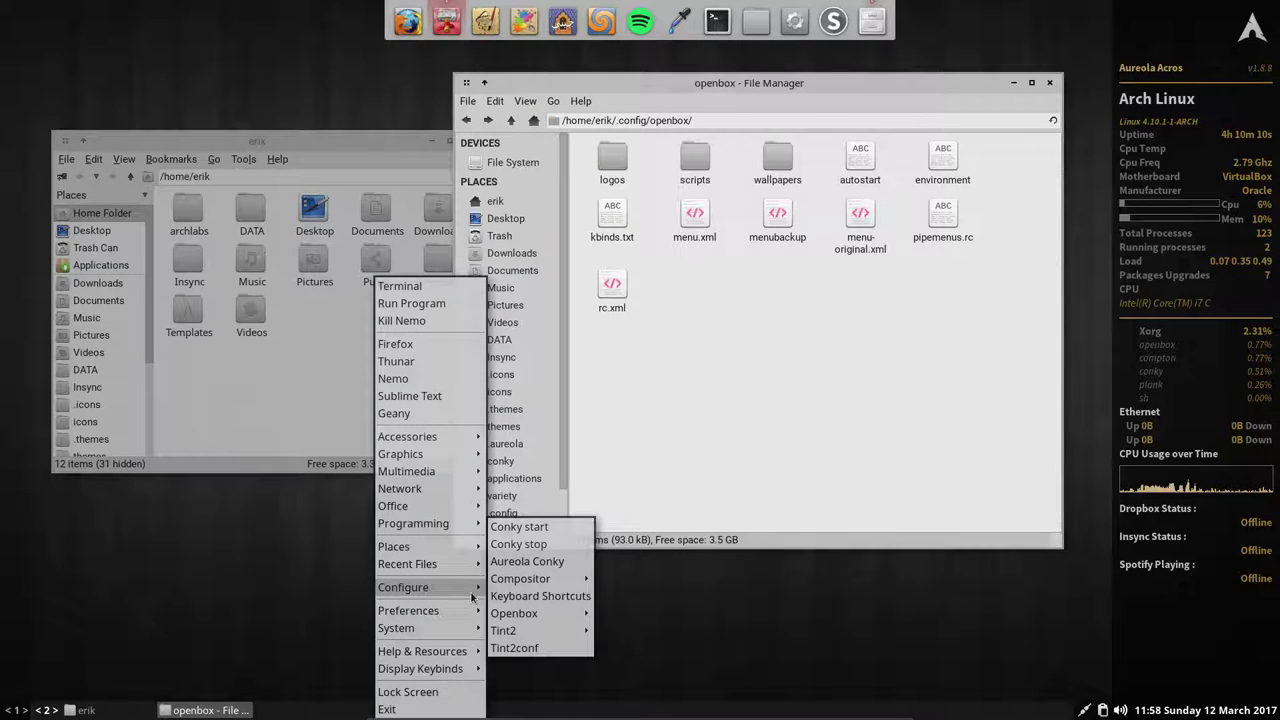
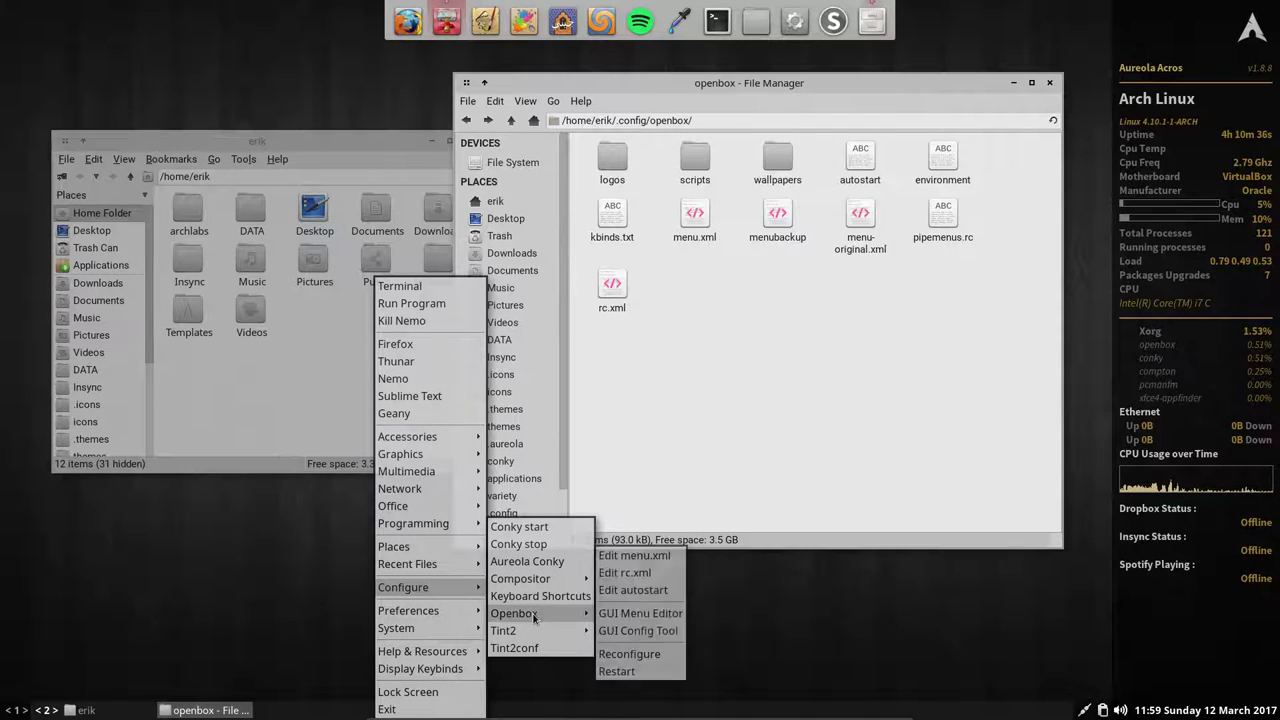
mouse_move(535, 617)
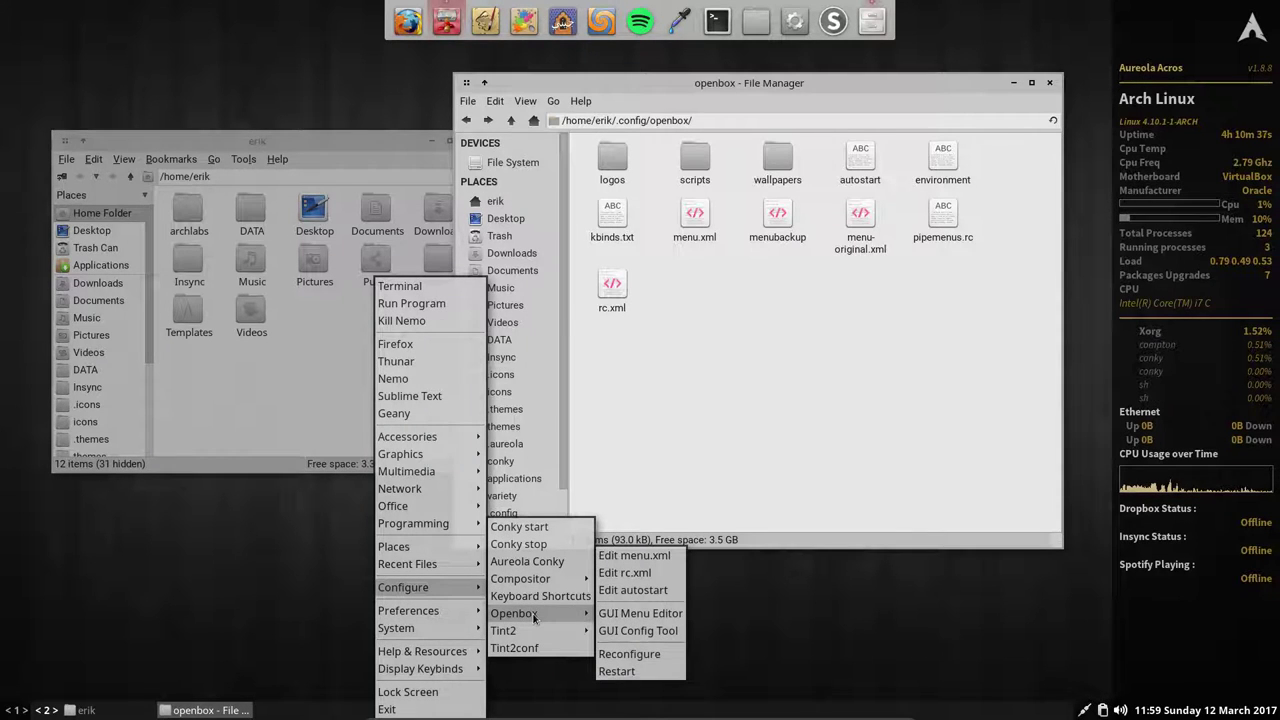
click(651, 638)
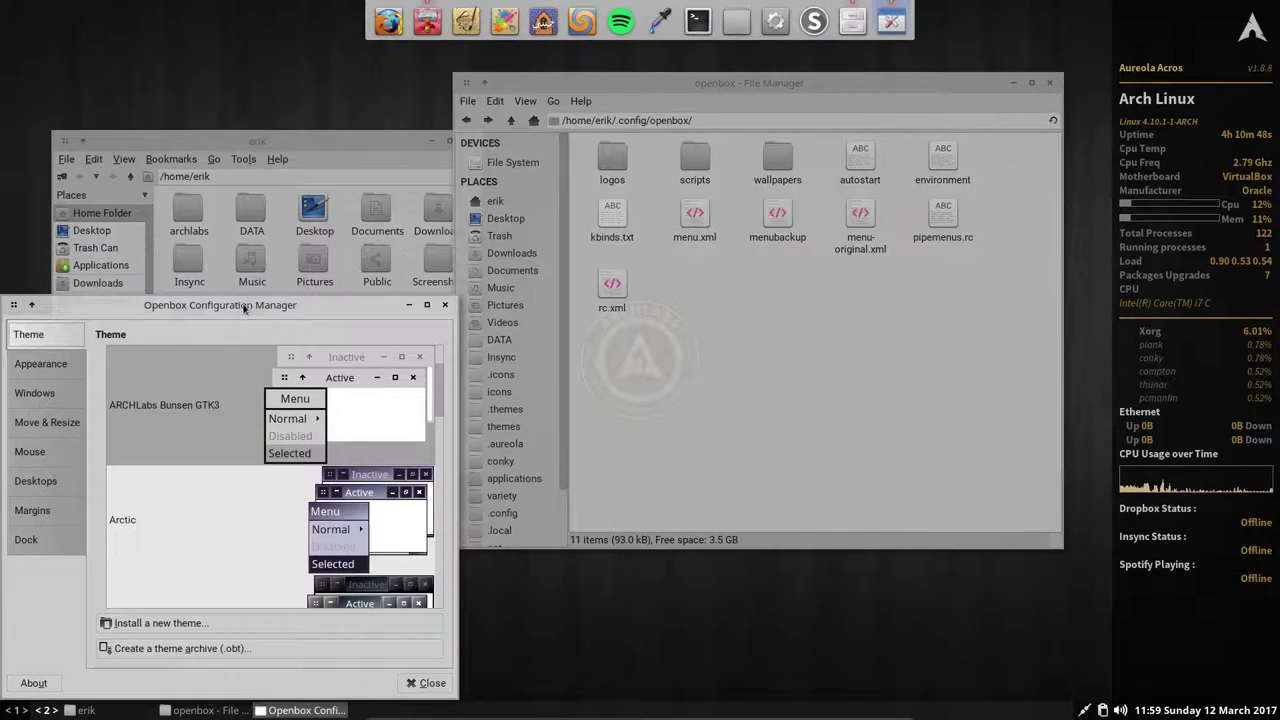
Enlarge the Openbox Configuration Manager window and place it near the centre of the desktop, over the file manager windows.
drag(243, 308, 553, 217)
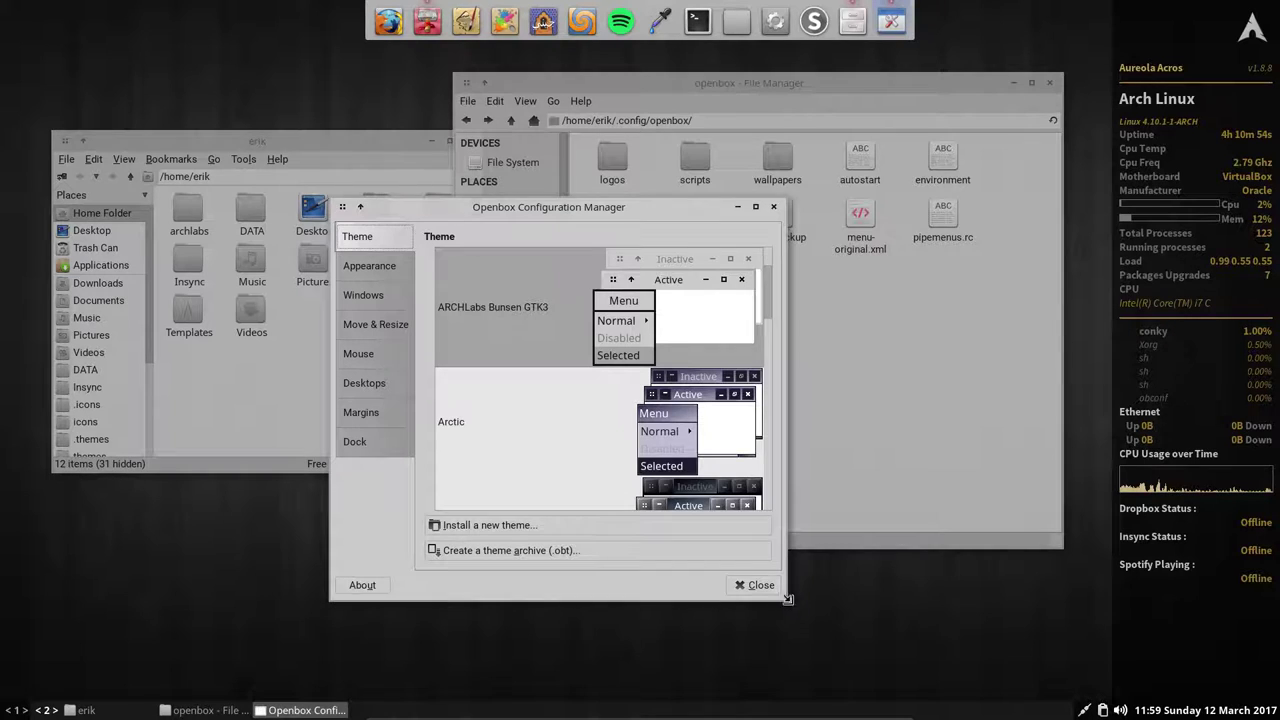
drag(788, 599, 964, 642)
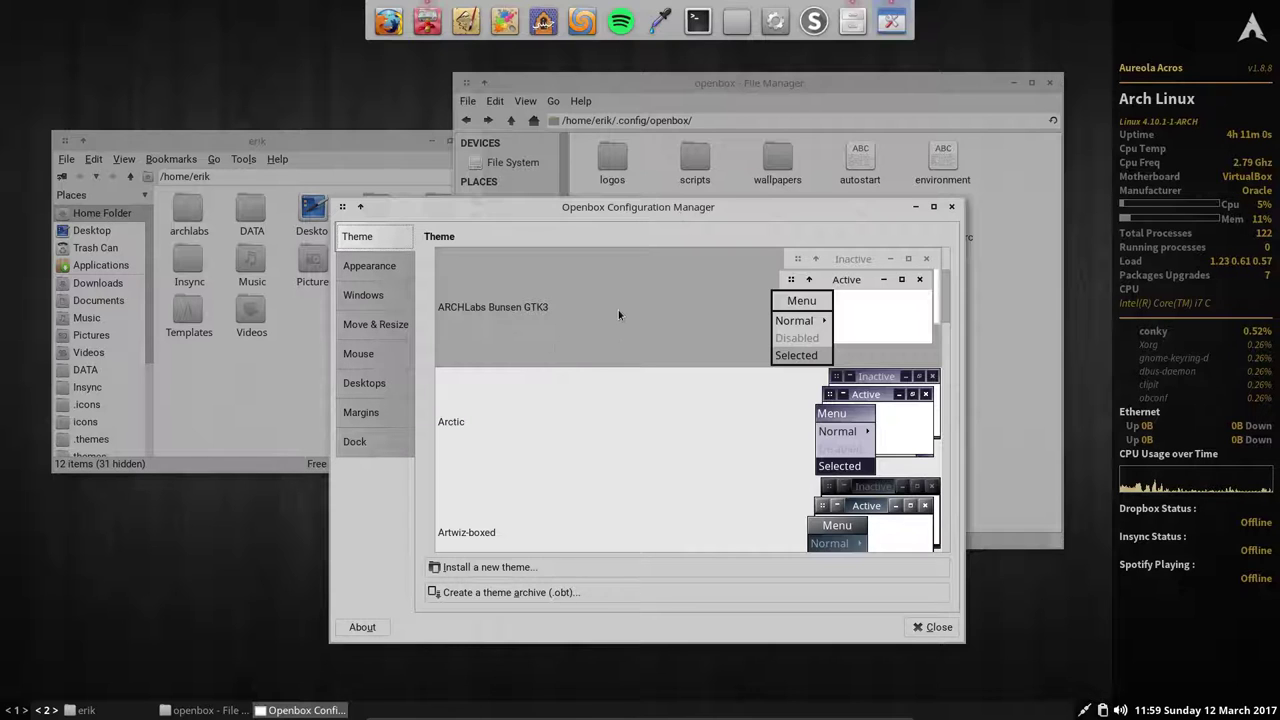
drag(724, 208, 657, 187)
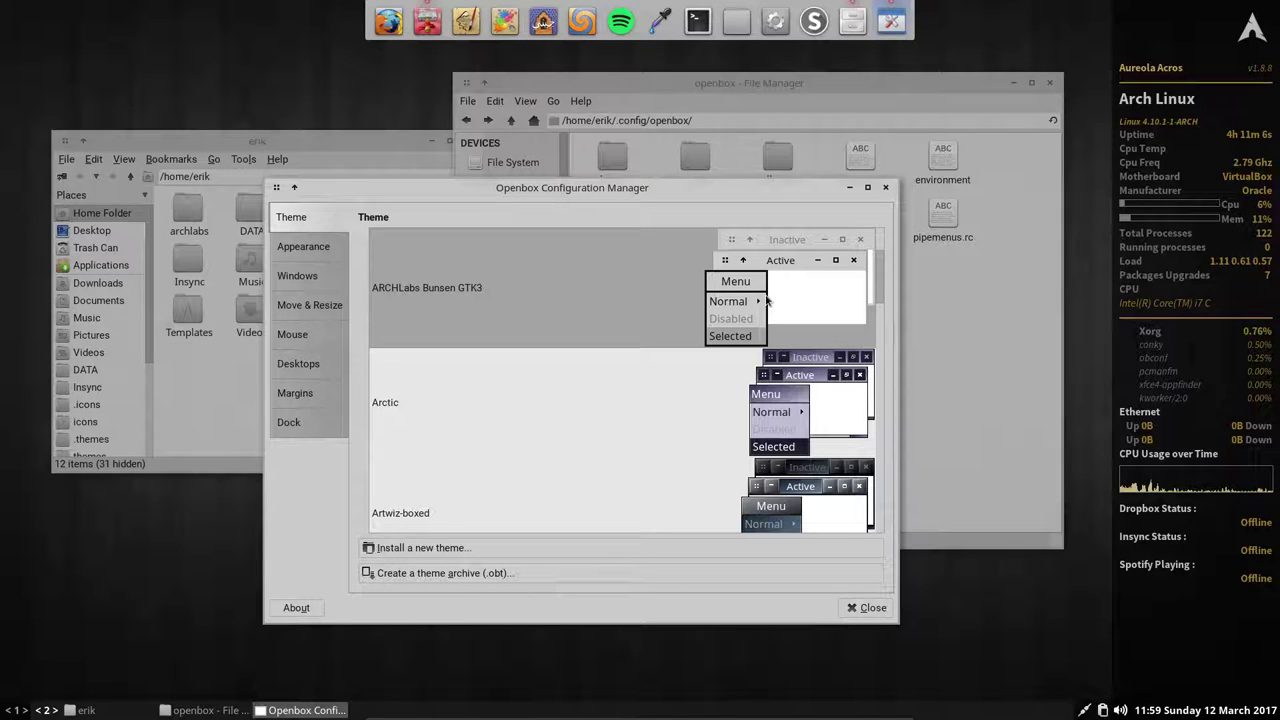
Browse the available Openbox themes and their window and menu previews, returning to the start of the list.
scroll(772, 410, down, 8)
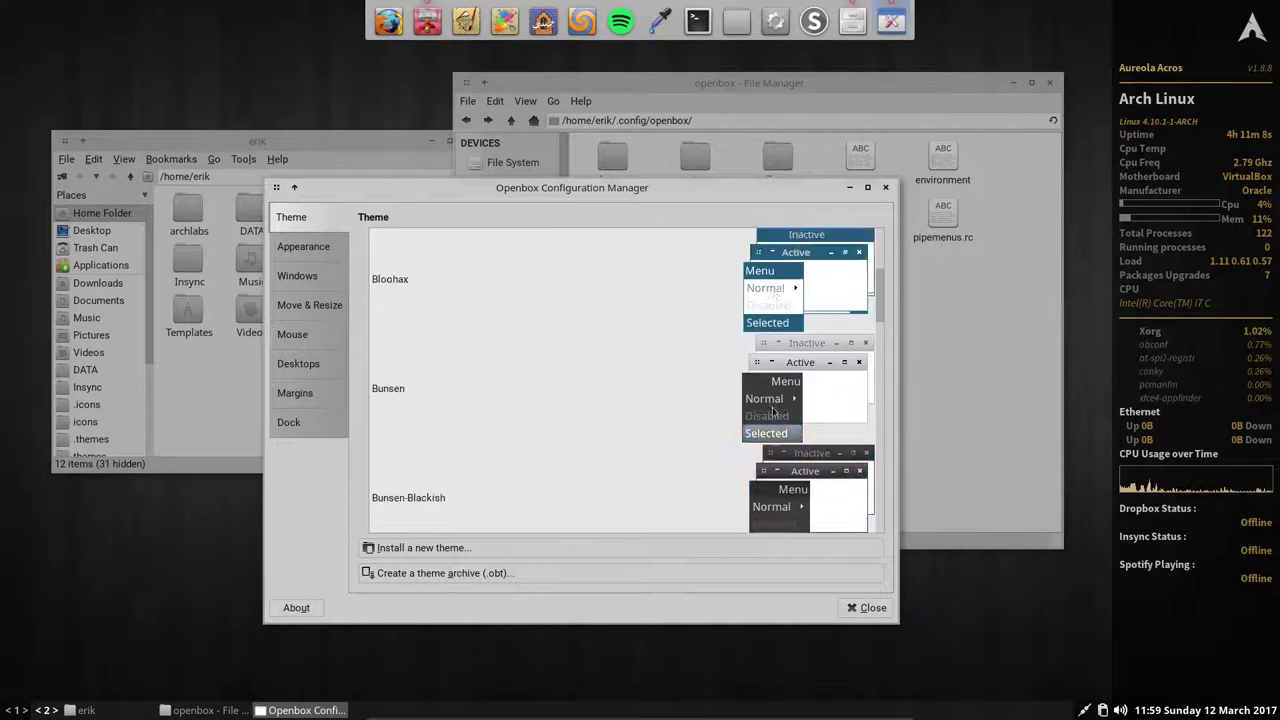
scroll(772, 410, down, 15)
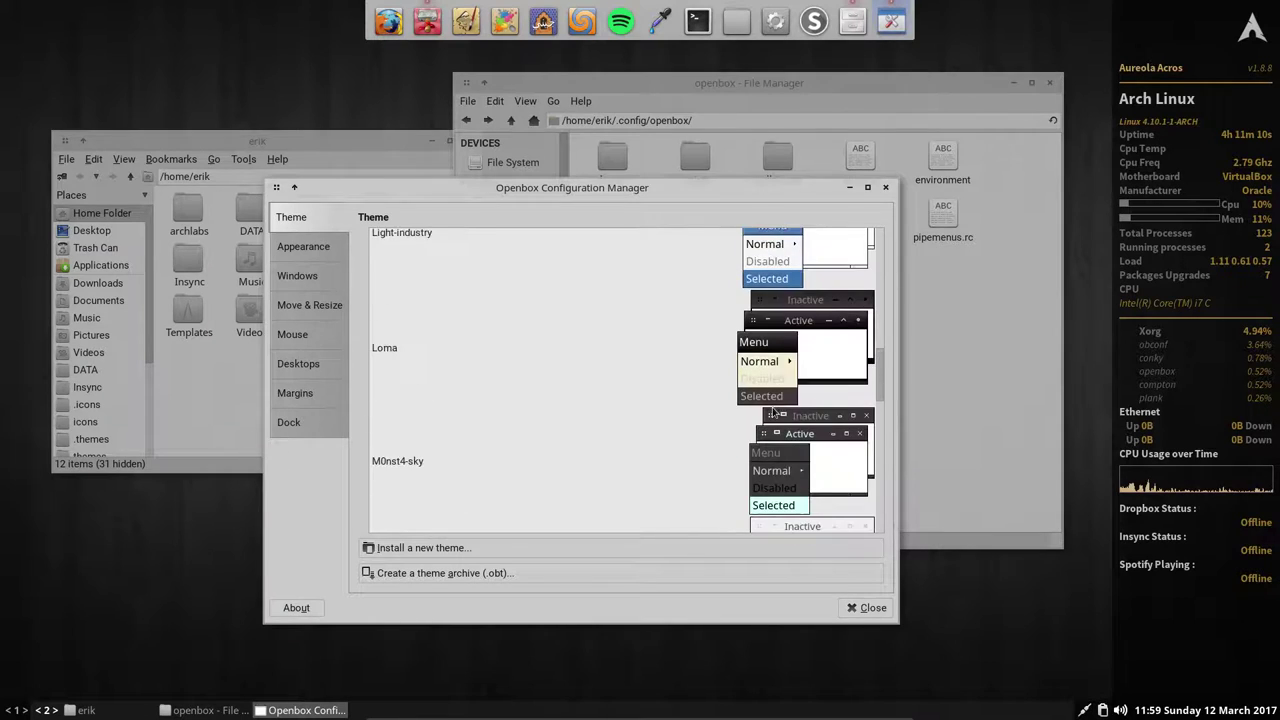
scroll(772, 410, down, 10)
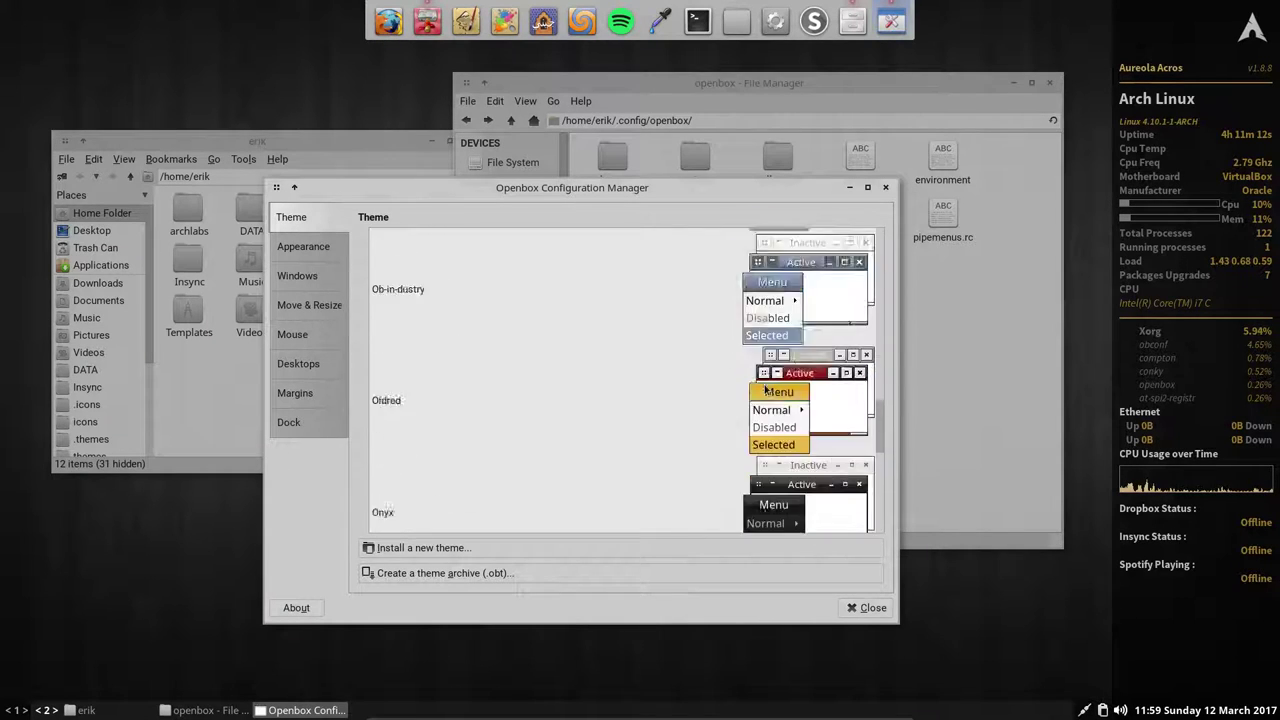
scroll(765, 390, up, 20)
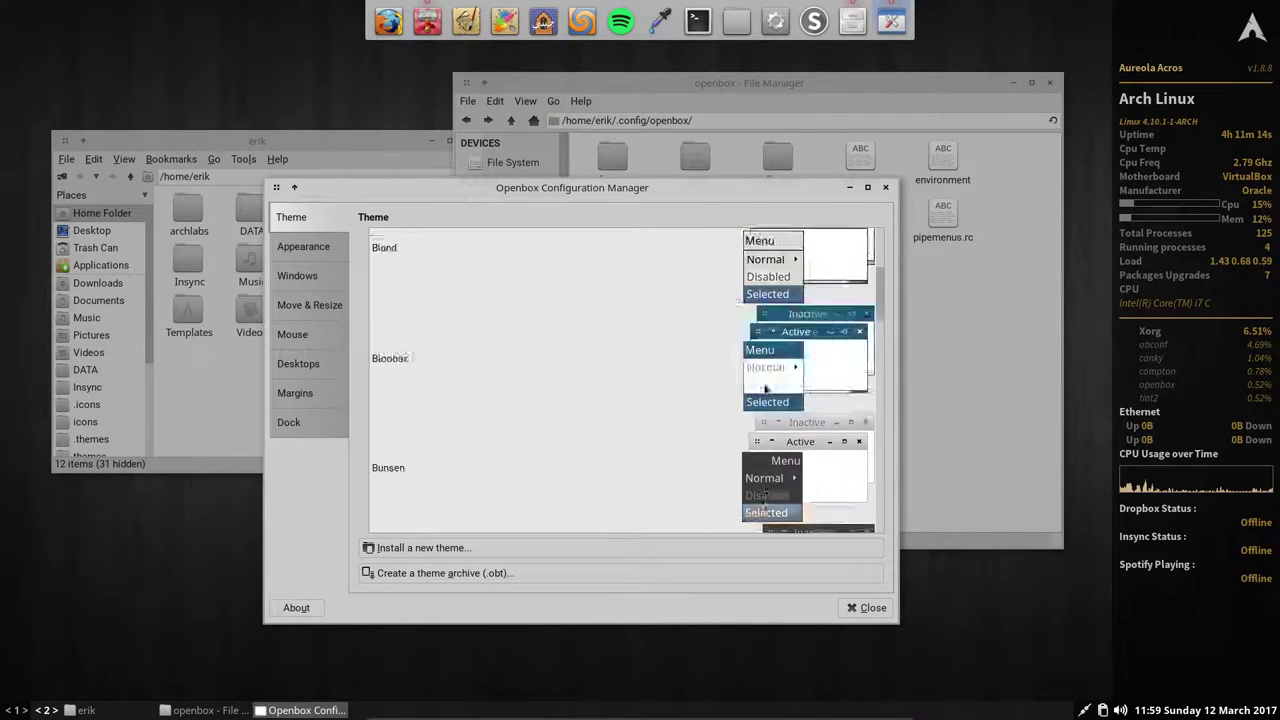
scroll(765, 390, up, 5)
In the Openbox appearance settings, highlight the title button order and set the active window title font to Roboto Regular.
click(298, 249)
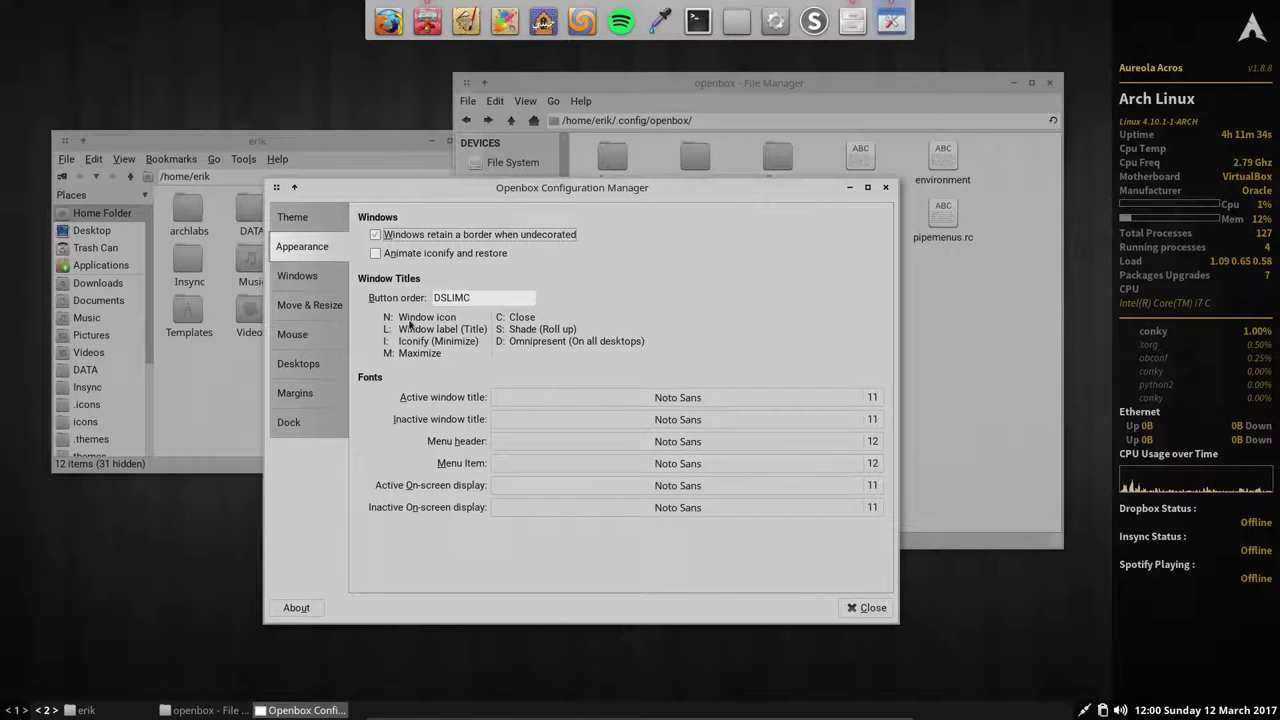
drag(478, 299, 434, 296)
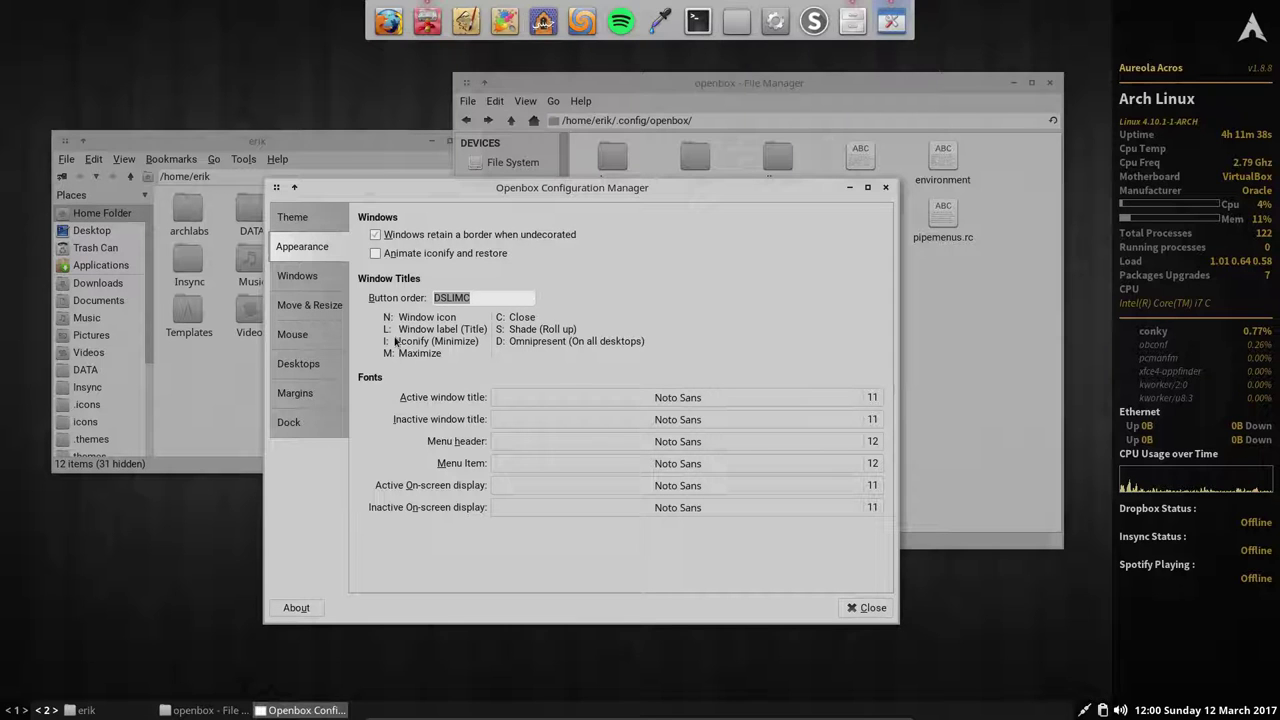
click(680, 398)
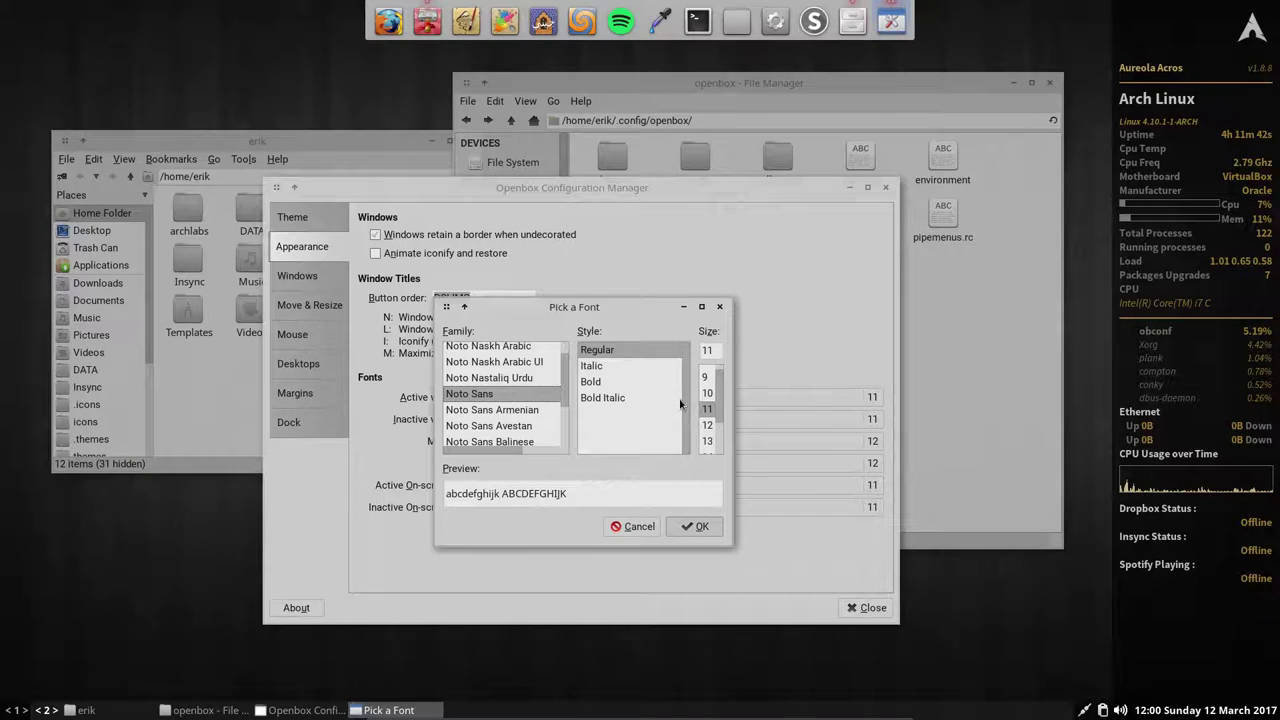
text(robo)
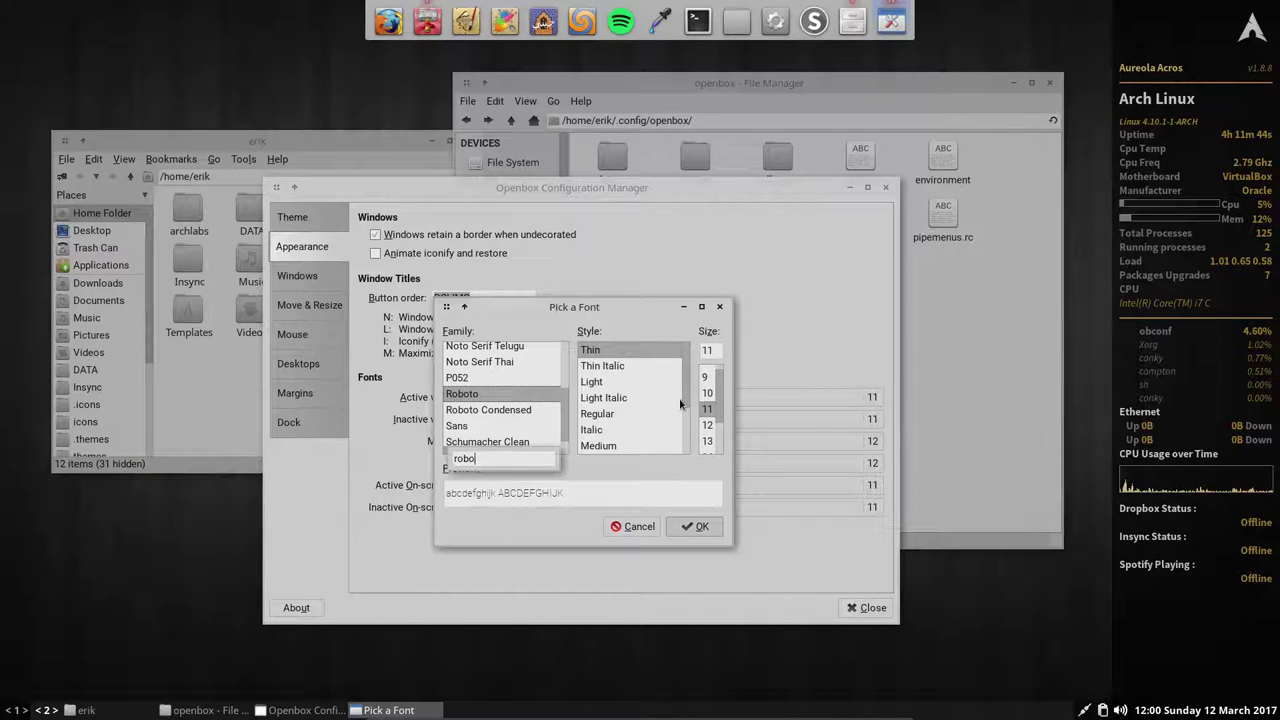
click(624, 414)
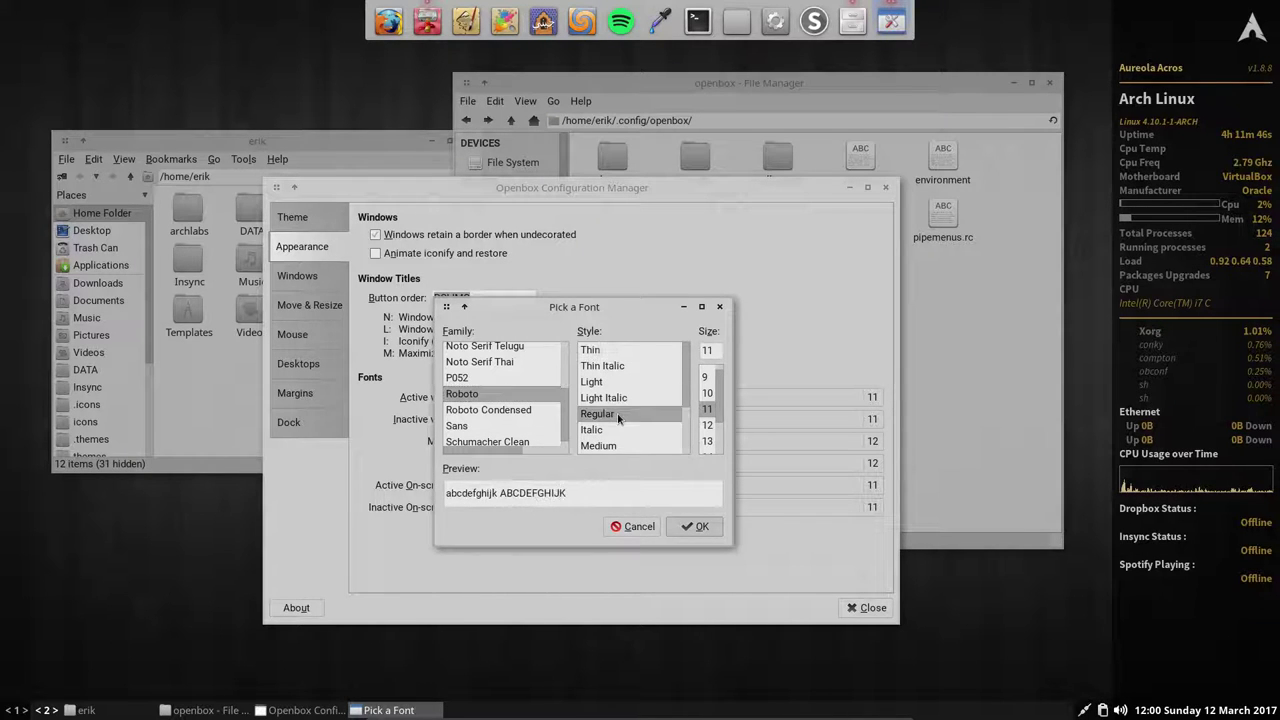
click(704, 529)
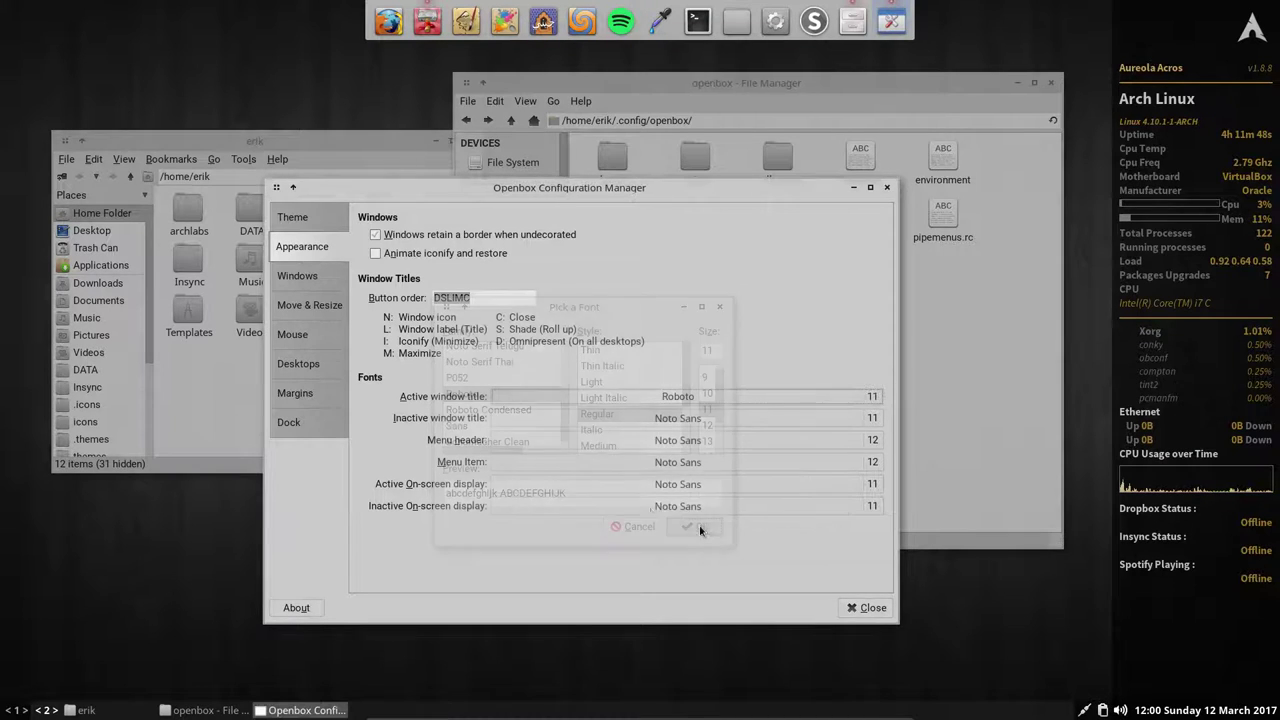
Set the inactive window title font to Roboto Regular.
click(695, 418)
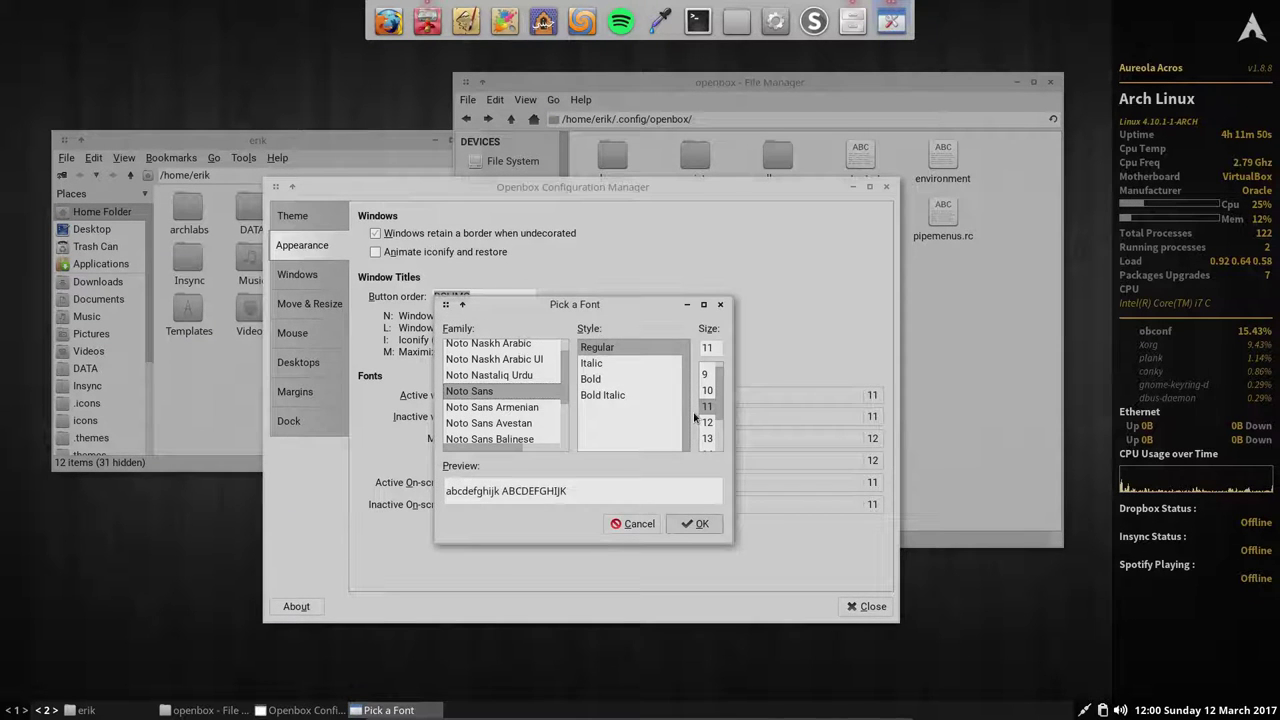
text(roboto)
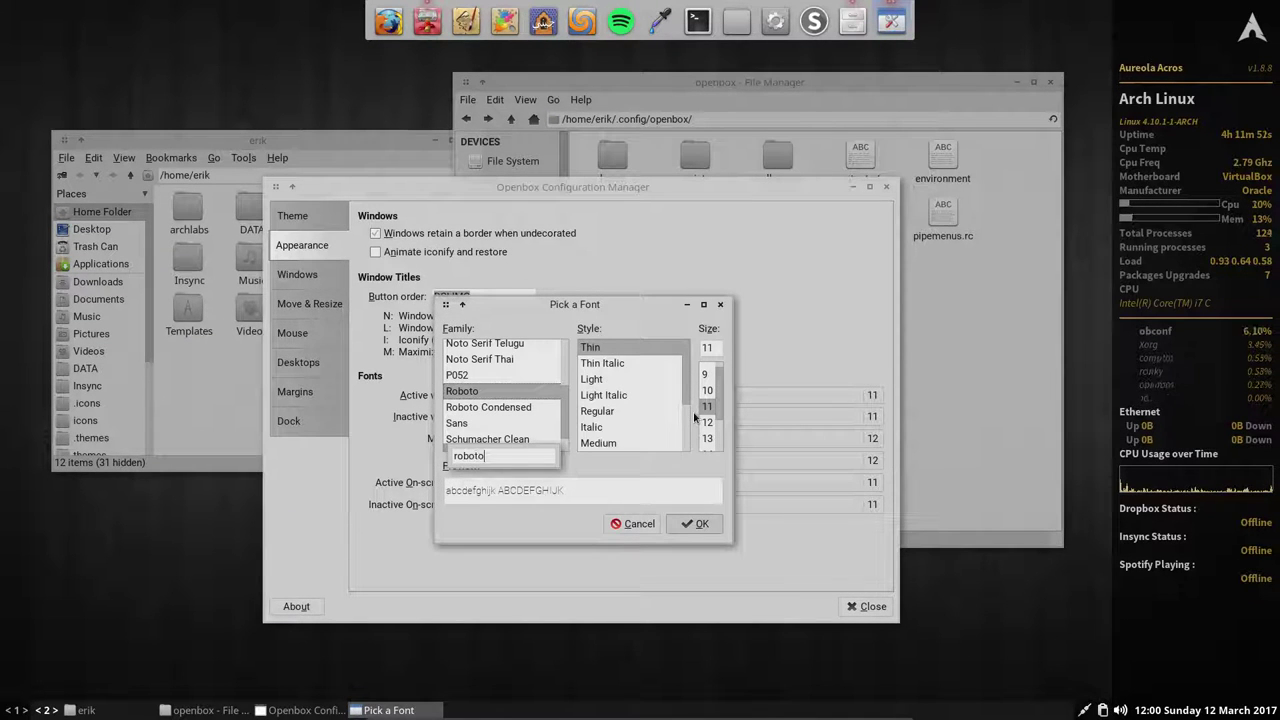
click(600, 413)
click(688, 527)
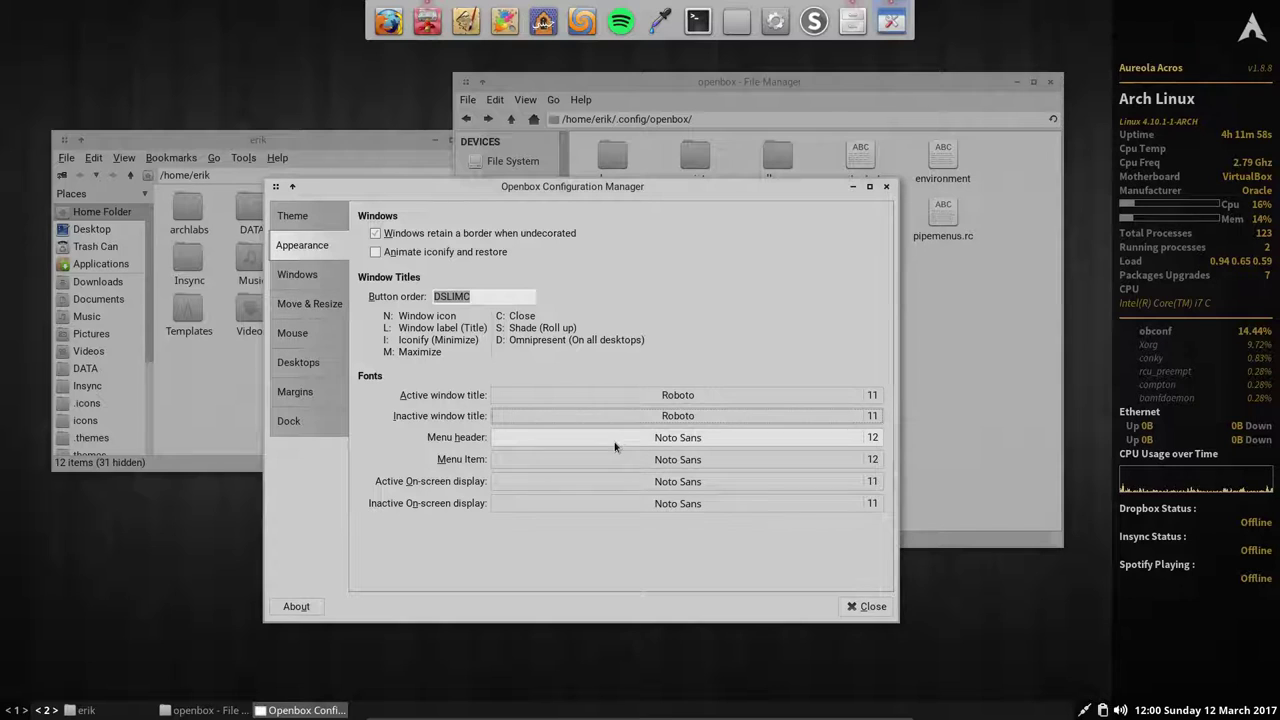
Examine the headers and items of the desktop menu, including the Accessories and Programming submenus, and close it.
right_click(246, 101)
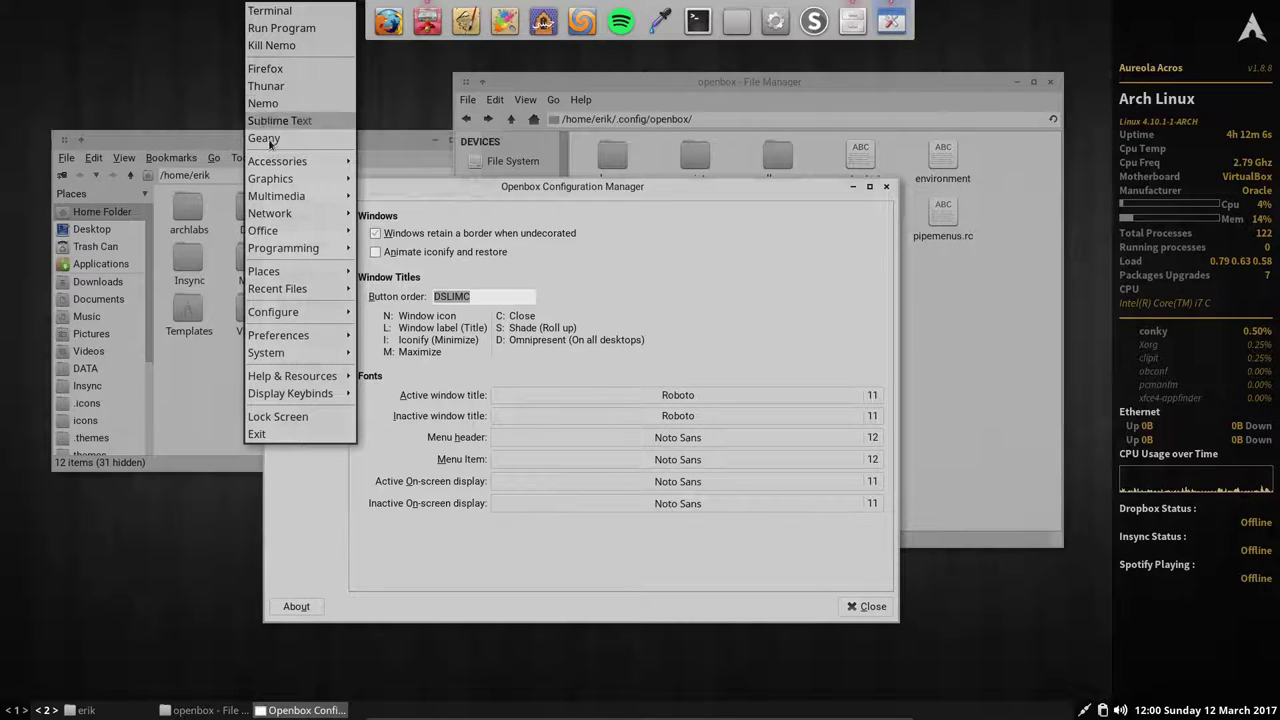
mouse_move(302, 180)
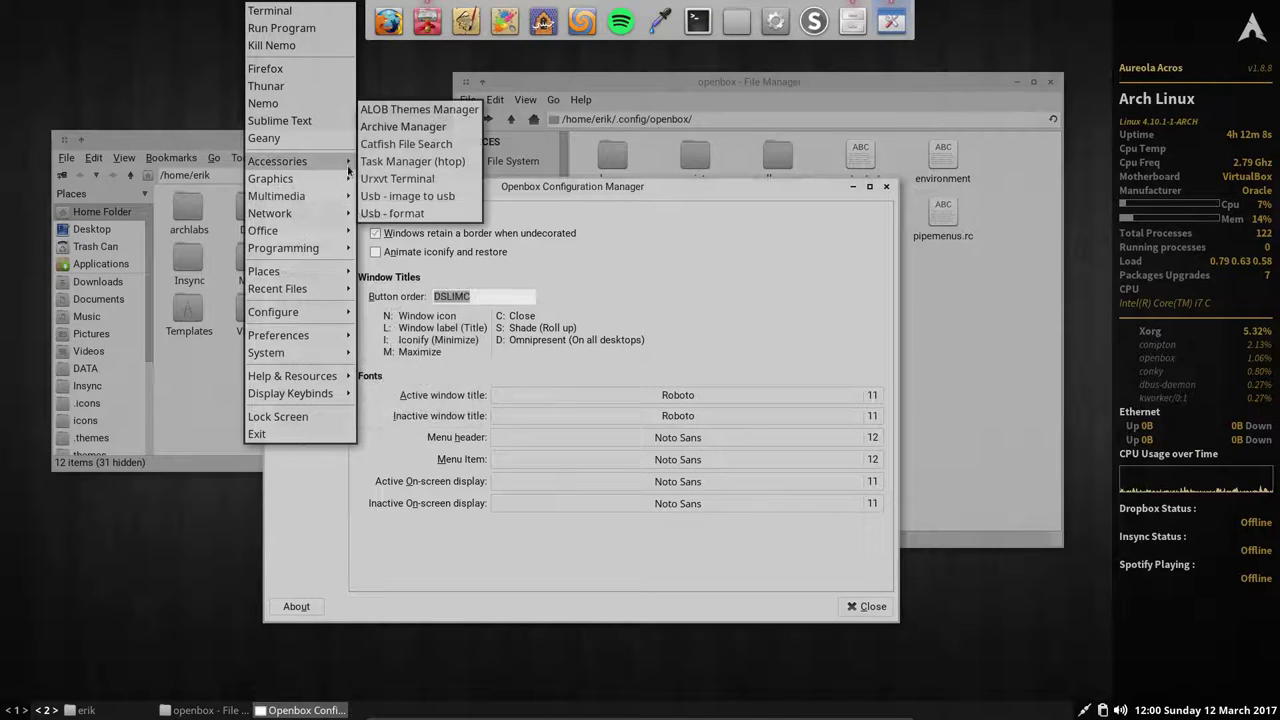
mouse_move(327, 252)
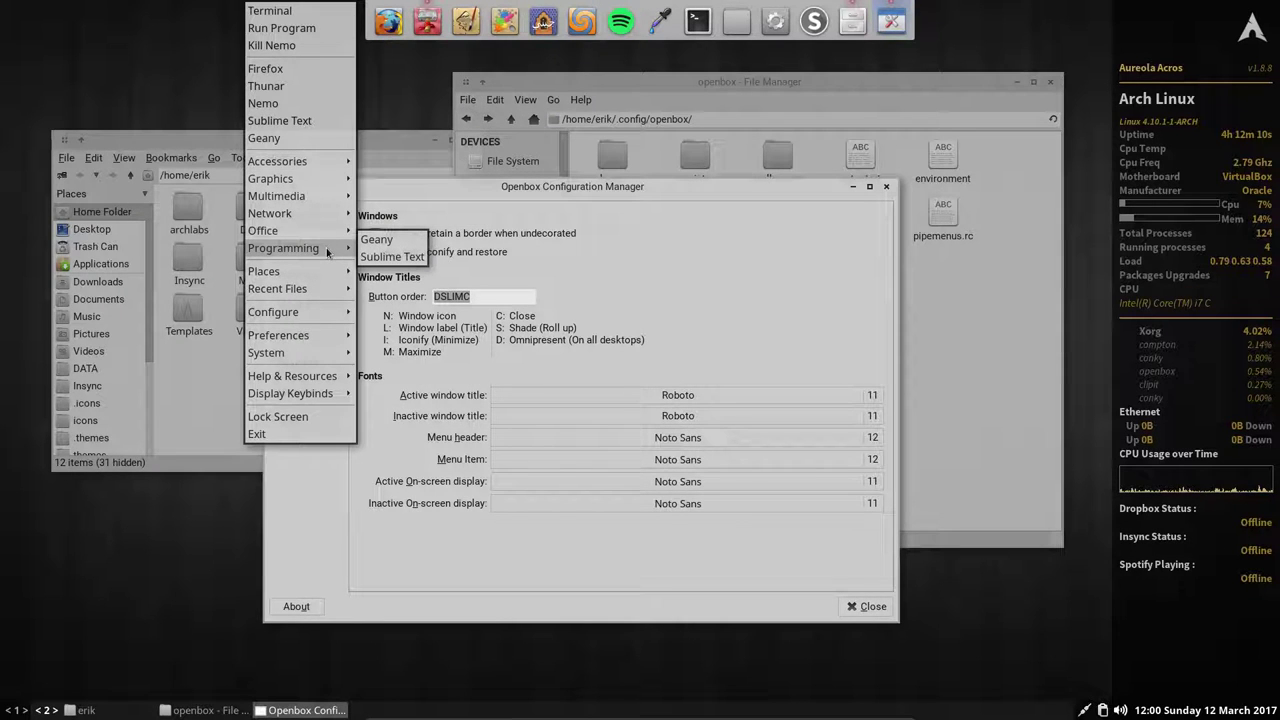
mouse_move(273, 163)
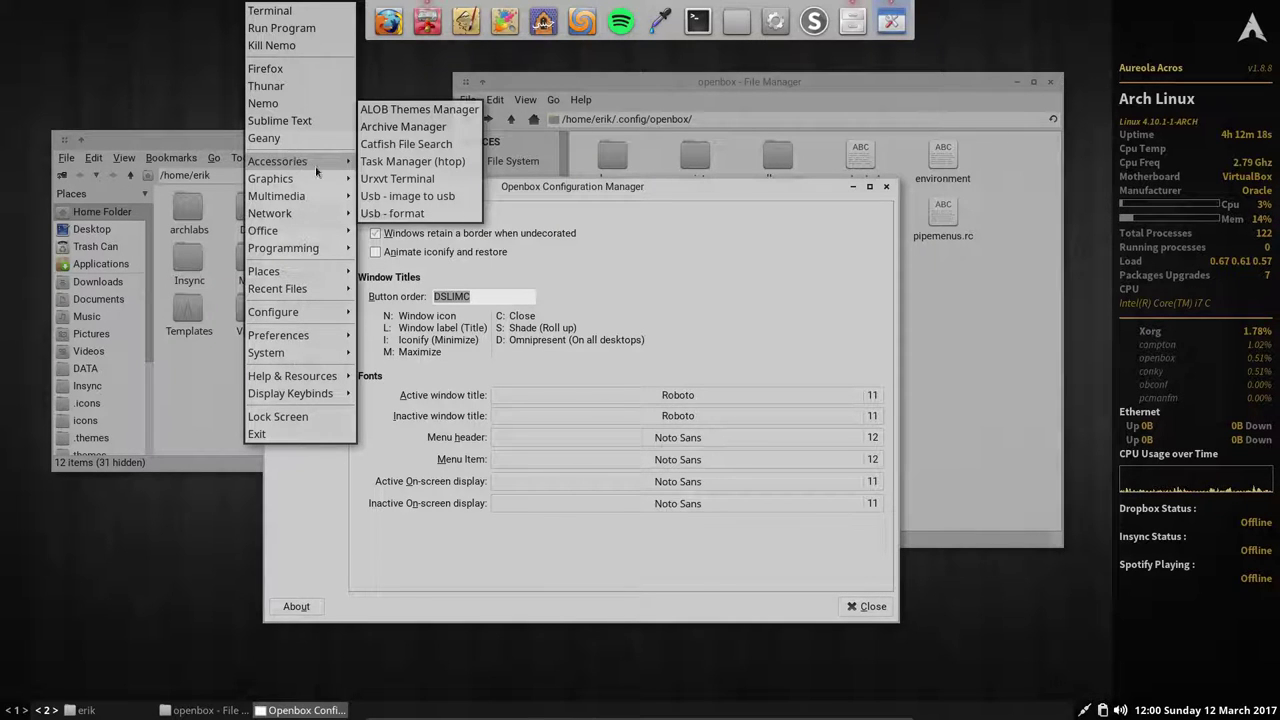
click(626, 426)
Set the menu header font to Roboto Regular.
click(662, 438)
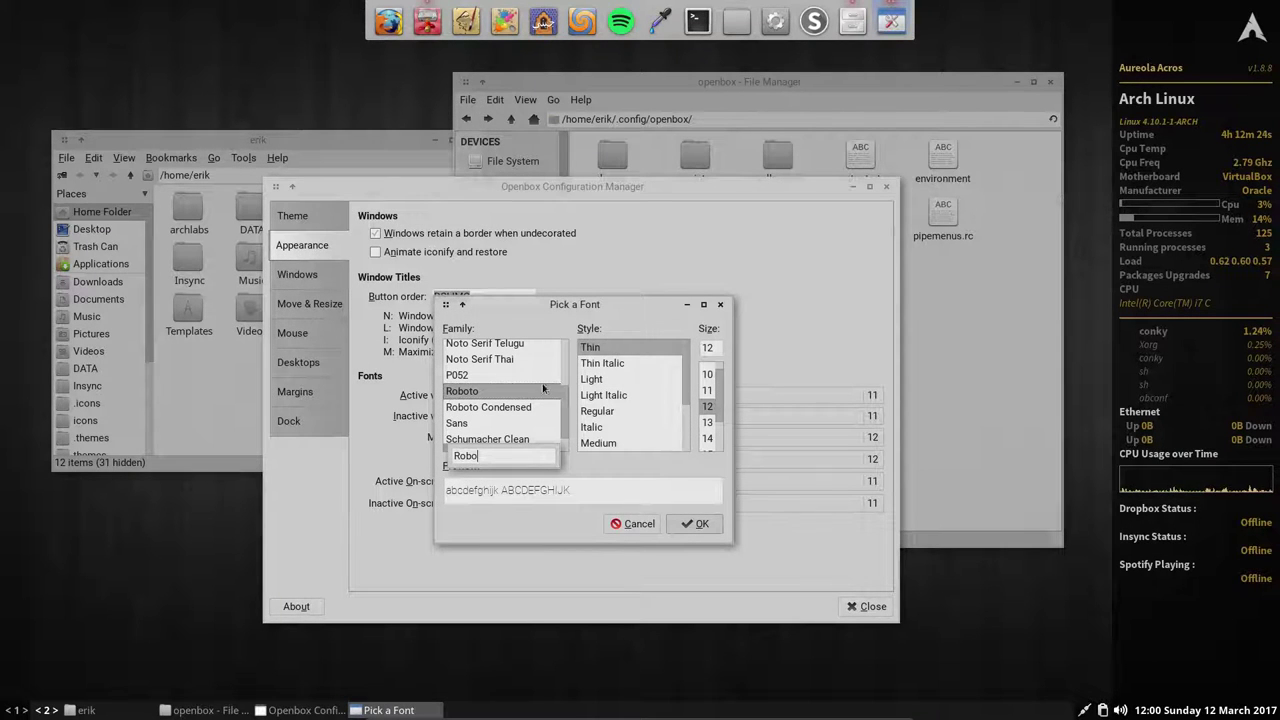
click(594, 414)
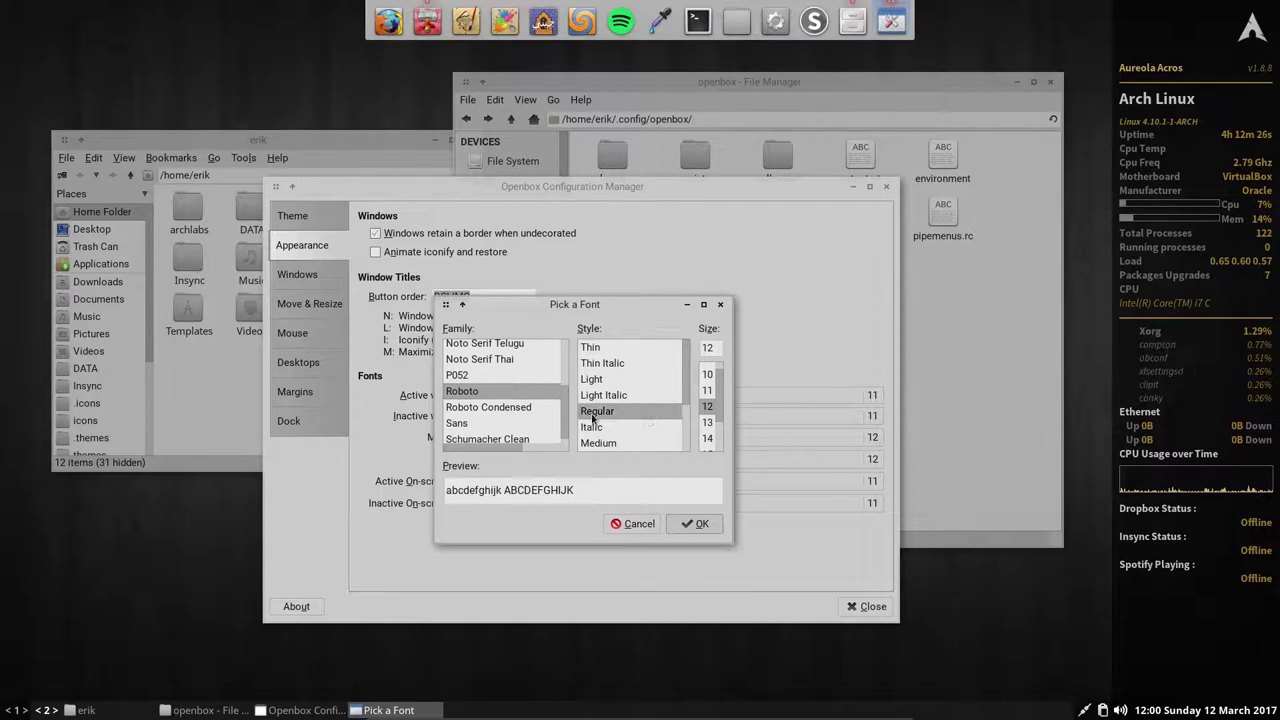
click(701, 526)
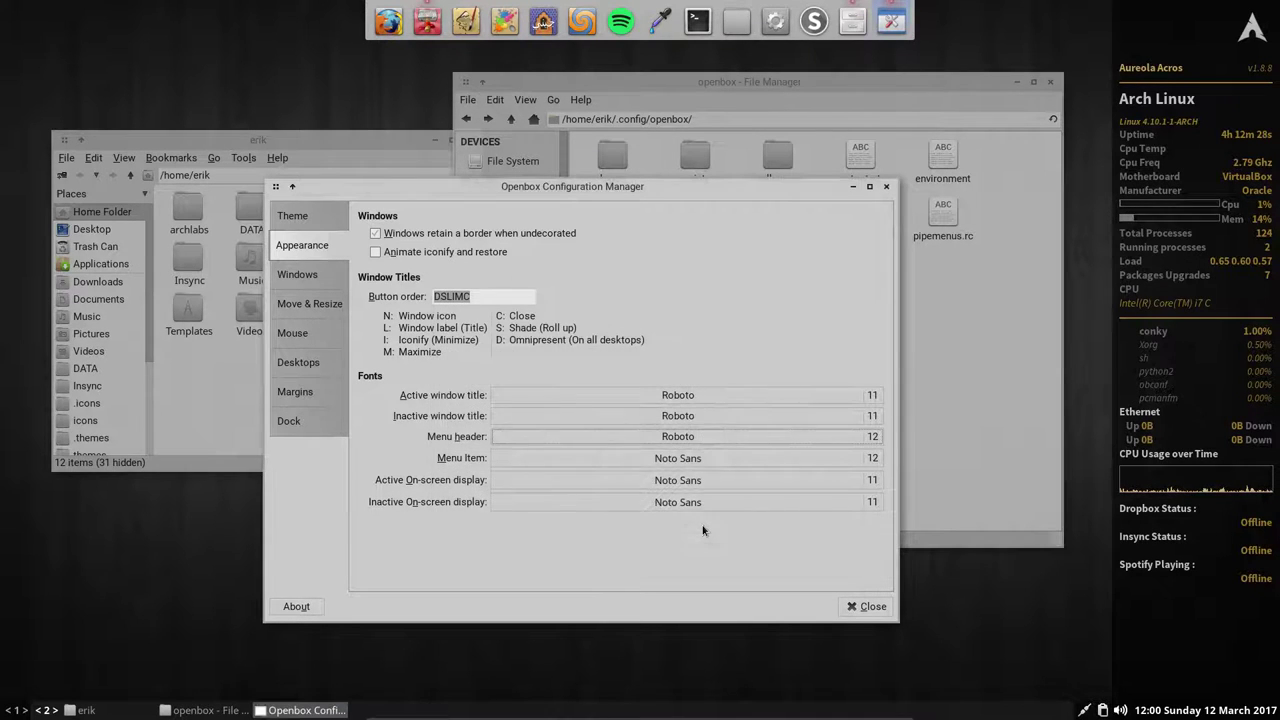
Set the menu item font to Roboto Regular and check it in the desktop menu.
click(685, 459)
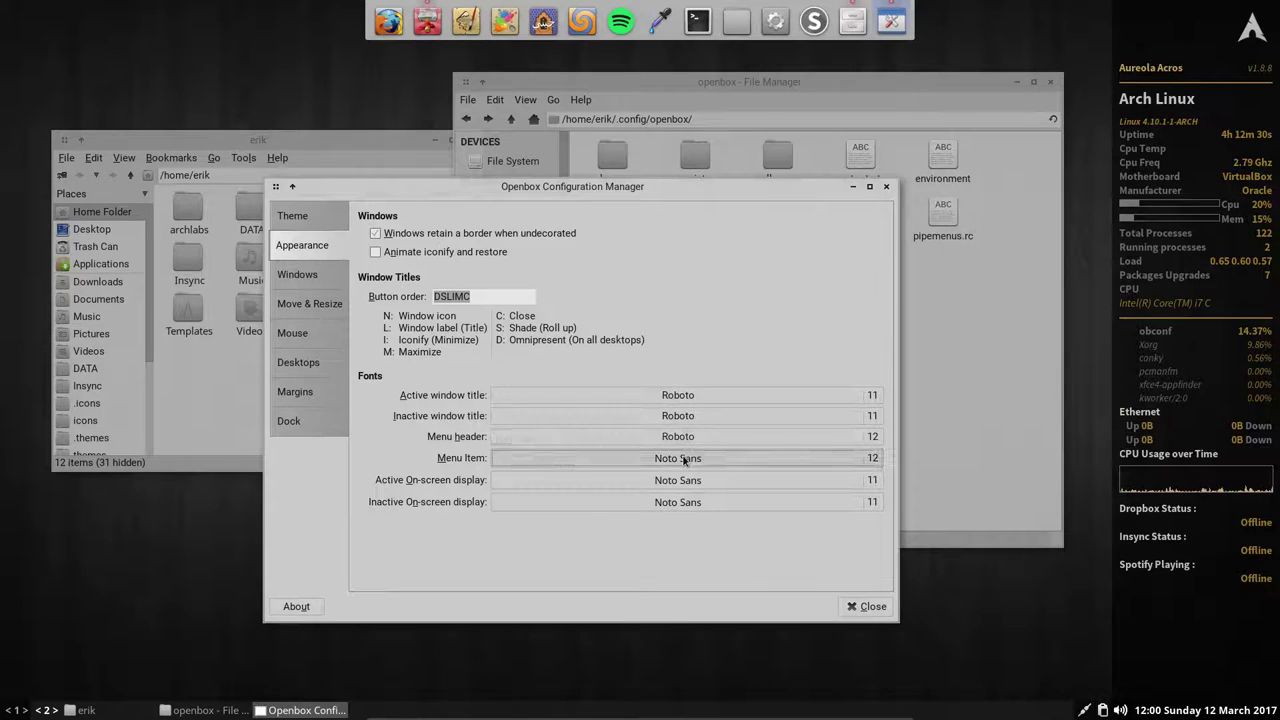
text(robot)
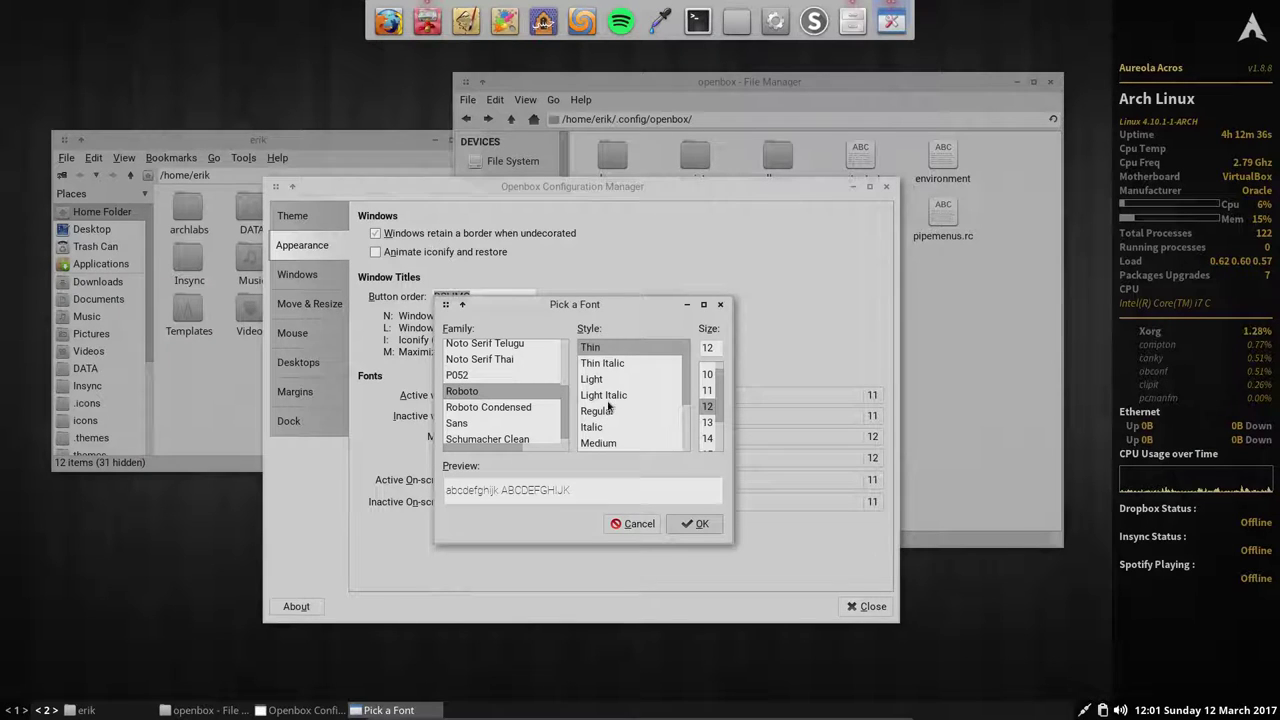
click(607, 418)
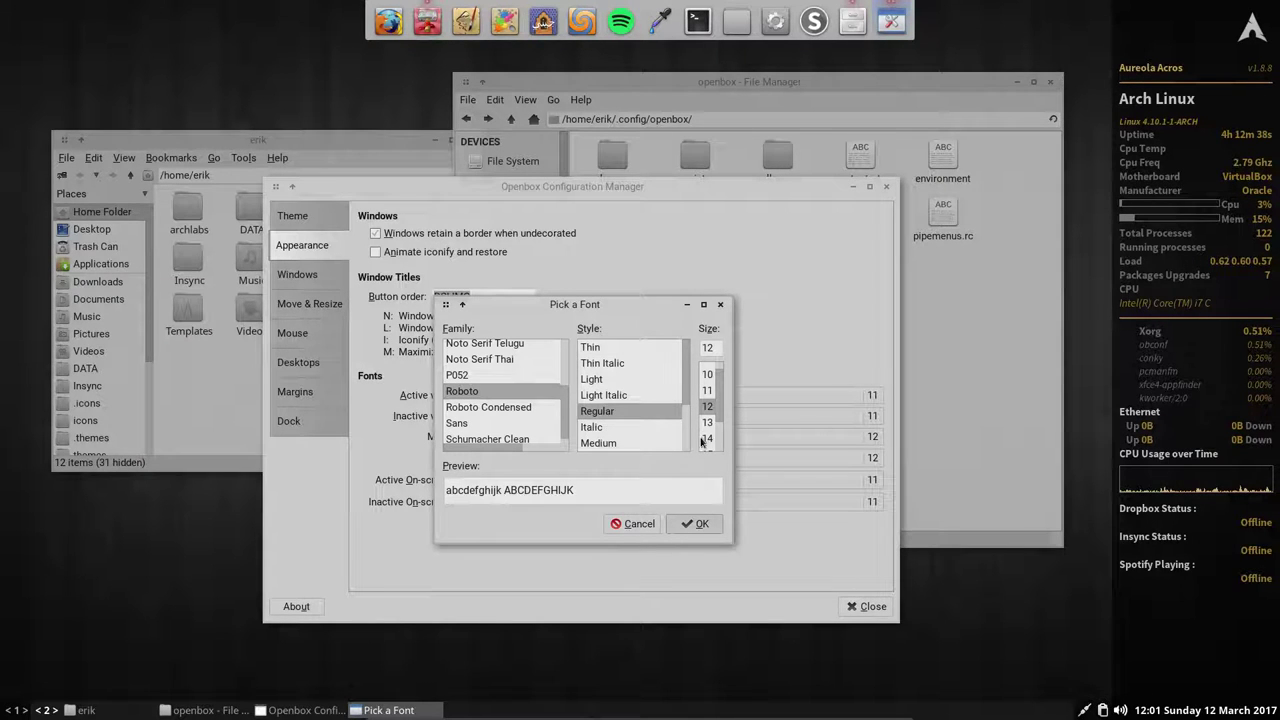
click(697, 523)
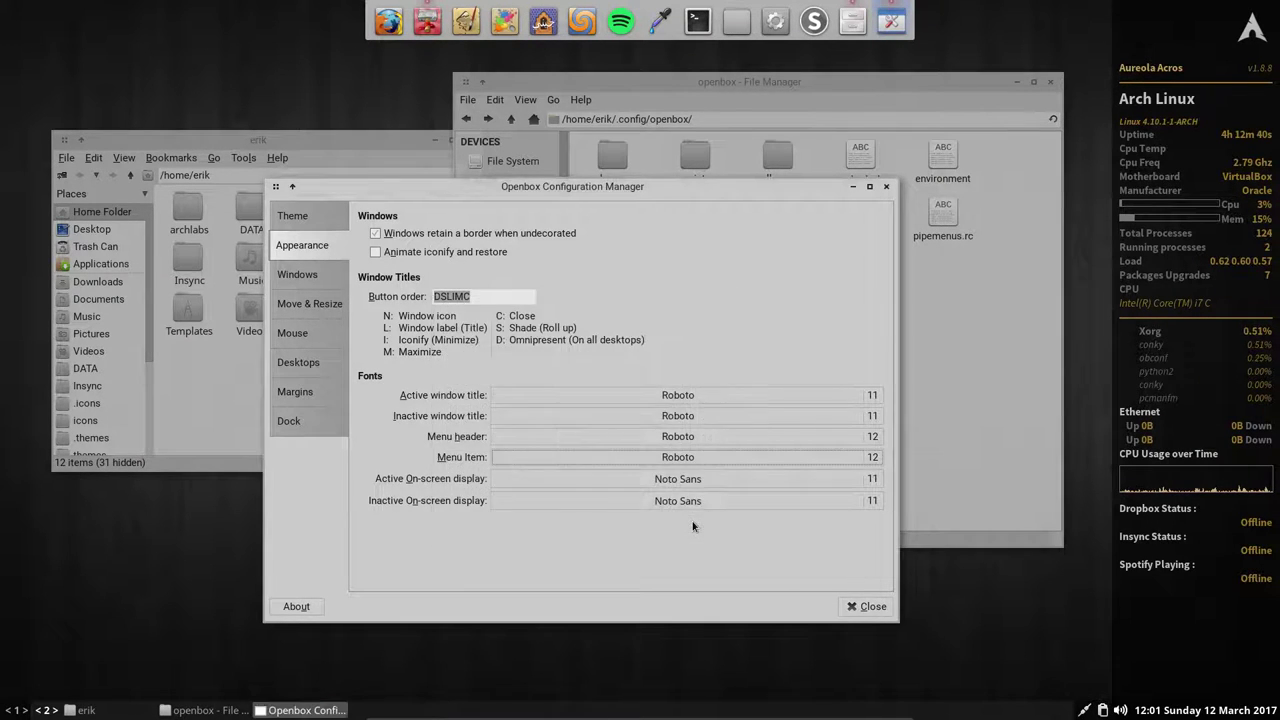
right_click(168, 535)
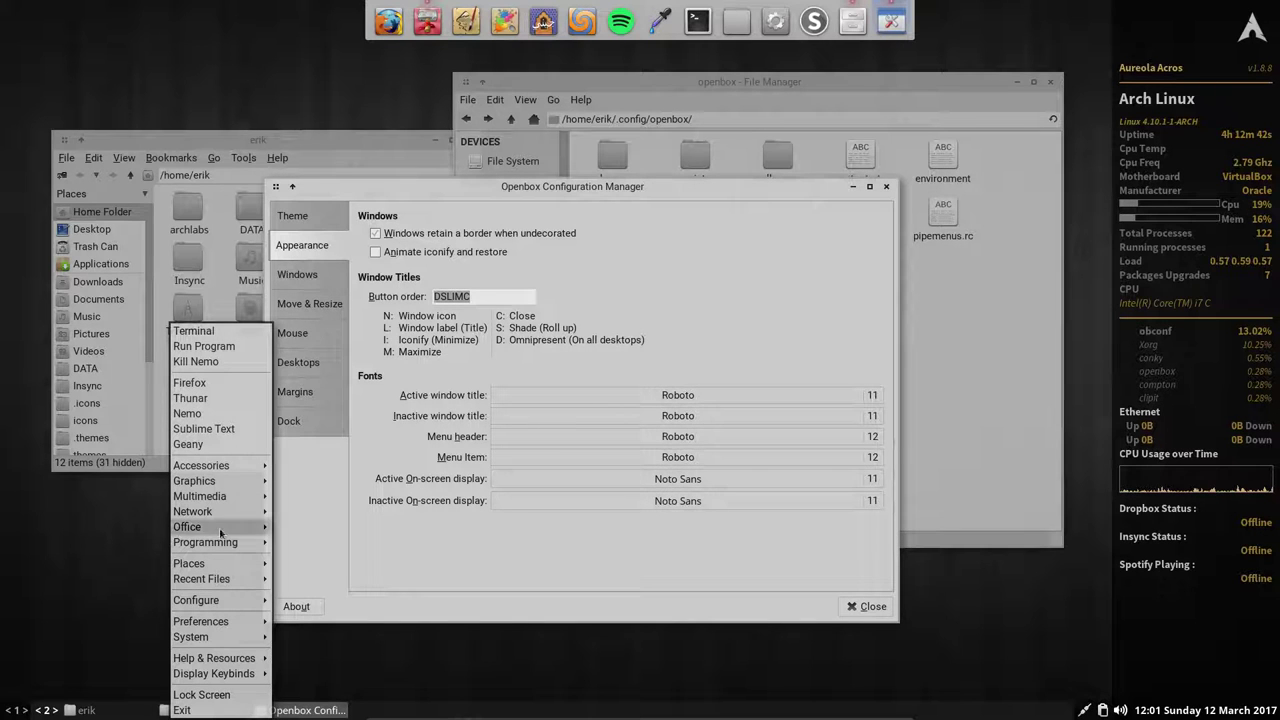
click(846, 457)
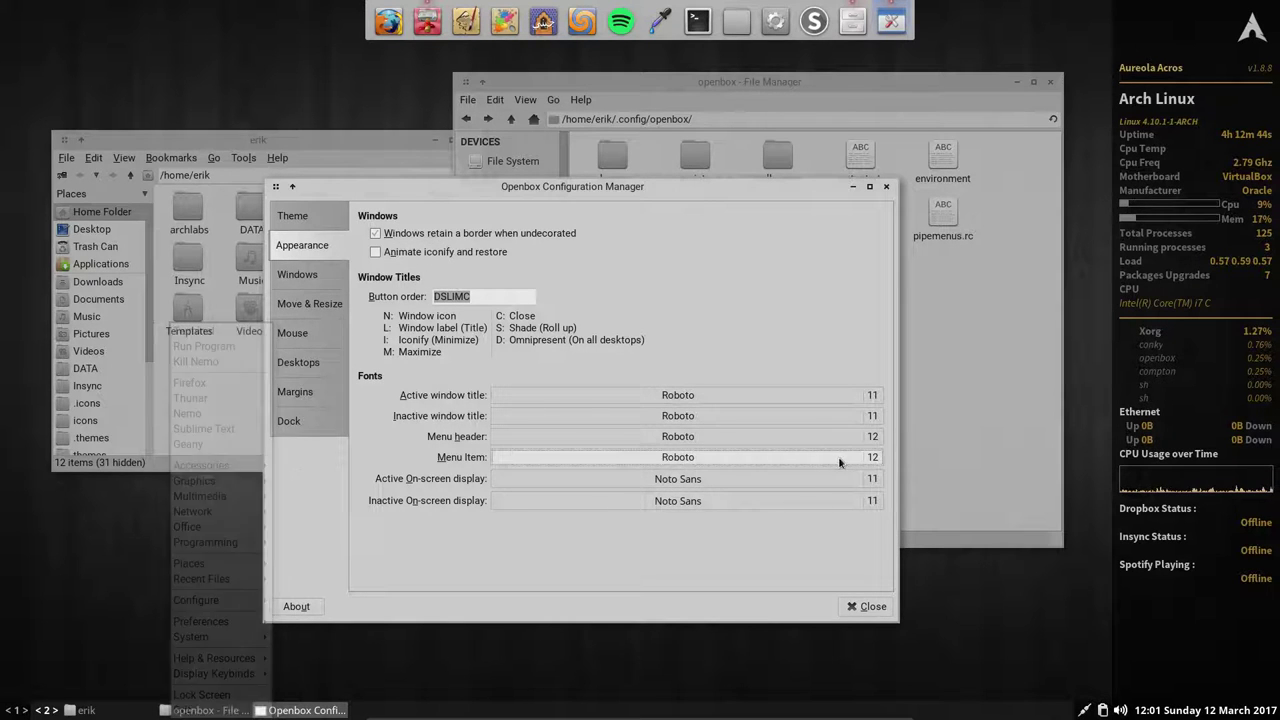
Try menu item font size 14 and check how the desktop menu looks with it.
click(876, 459)
click(707, 438)
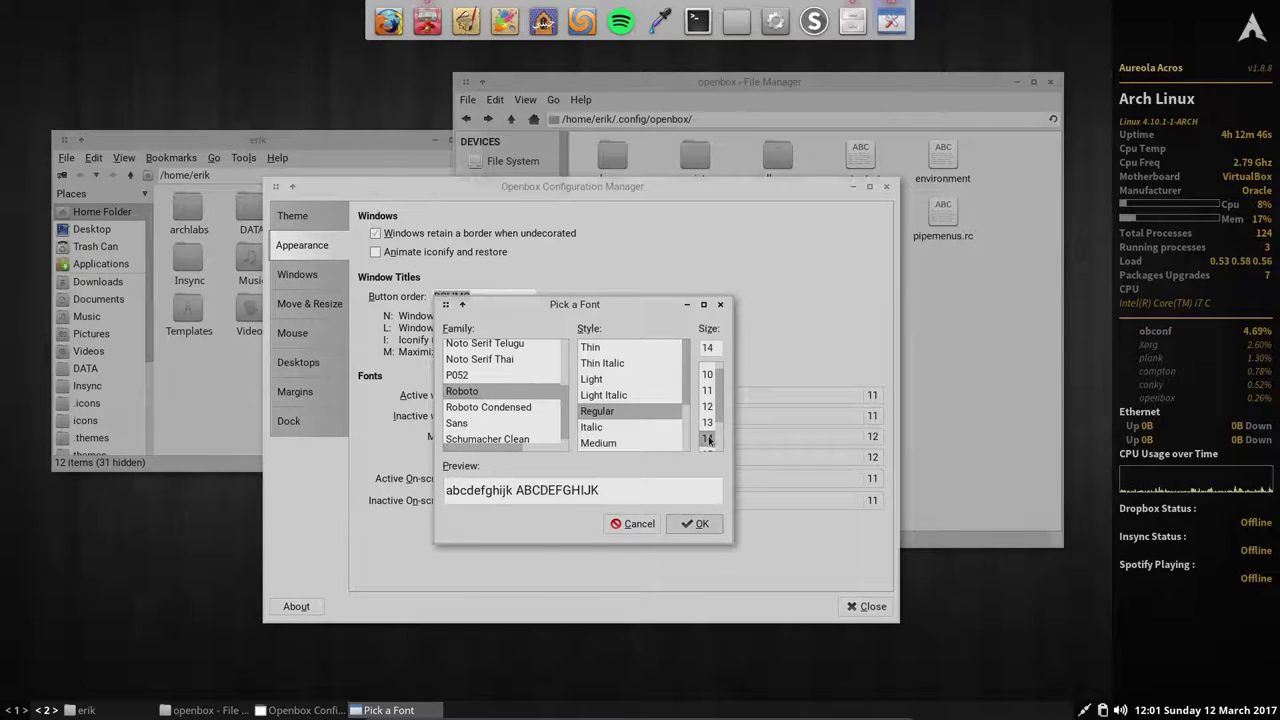
click(695, 524)
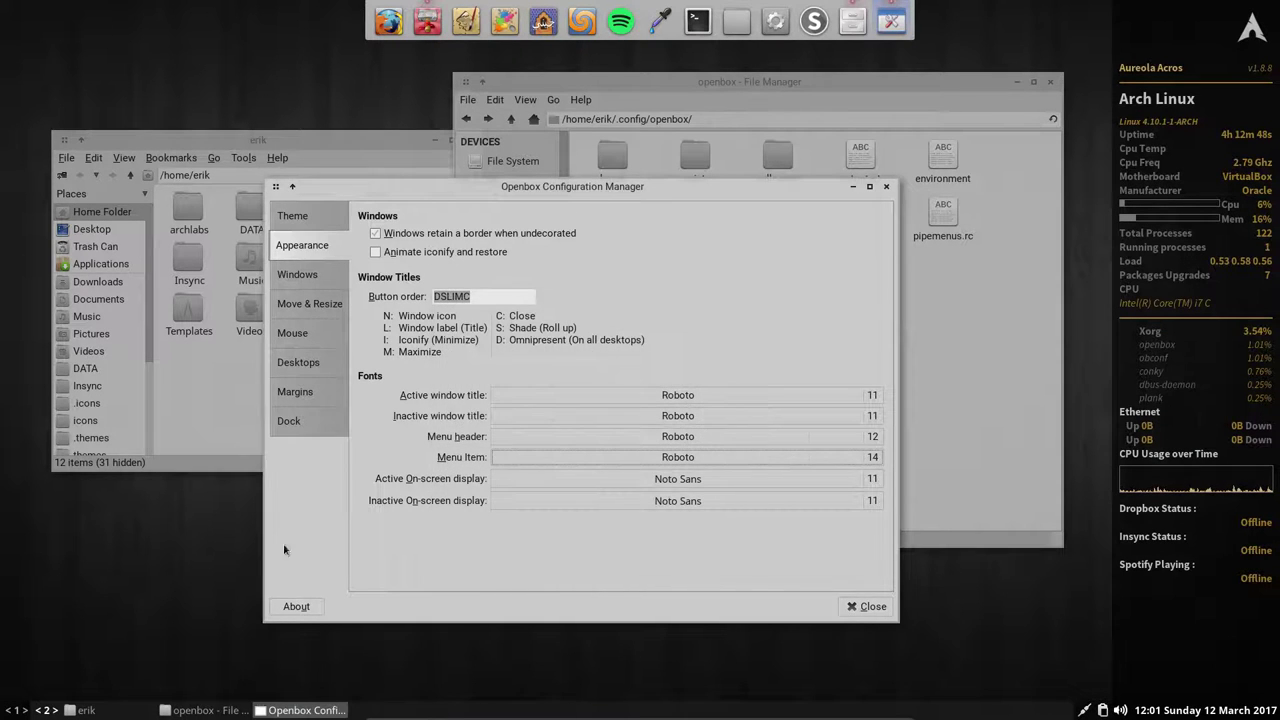
right_click(214, 519)
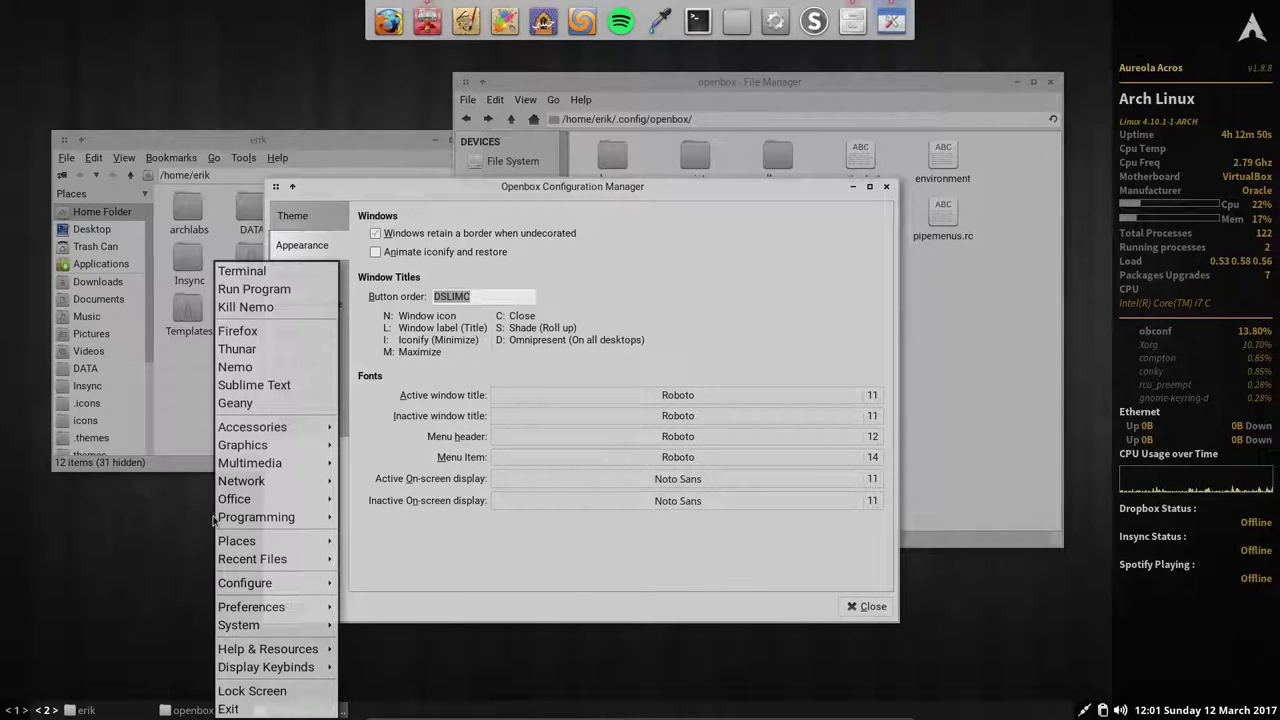
click(883, 466)
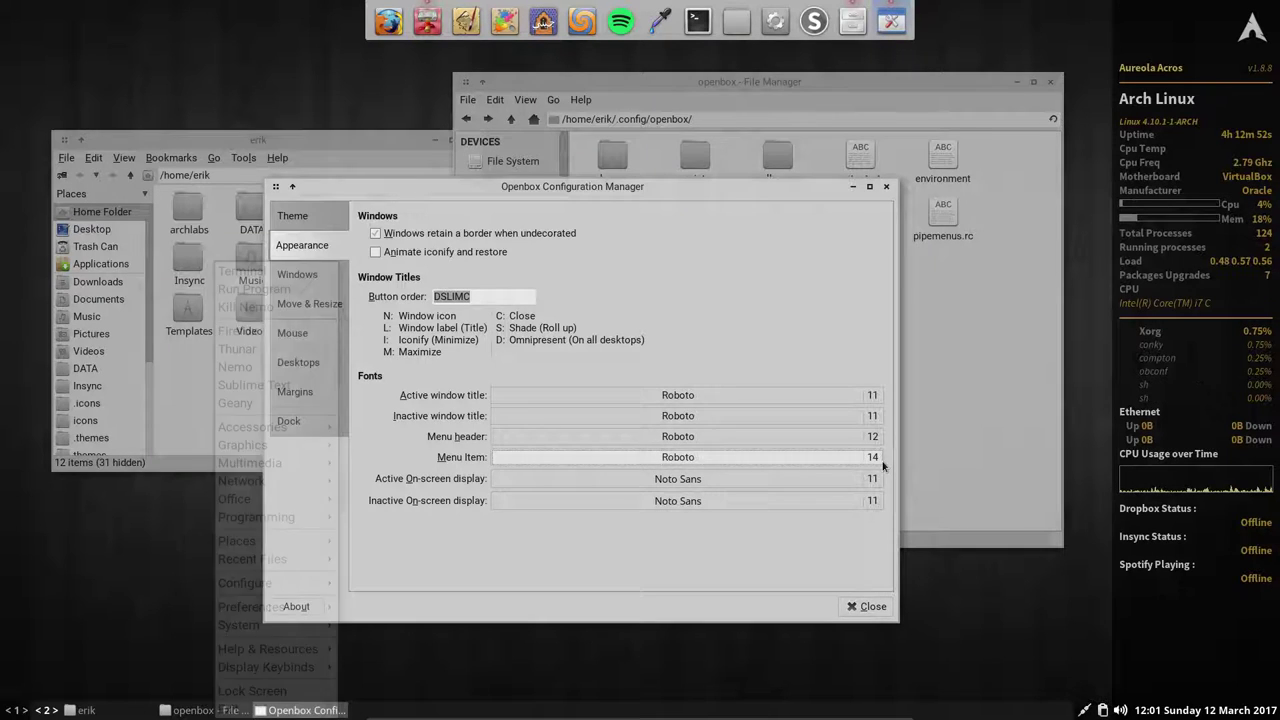
Try menu item font size 6 and check it in the desktop menu and its Accessories submenu.
click(882, 462)
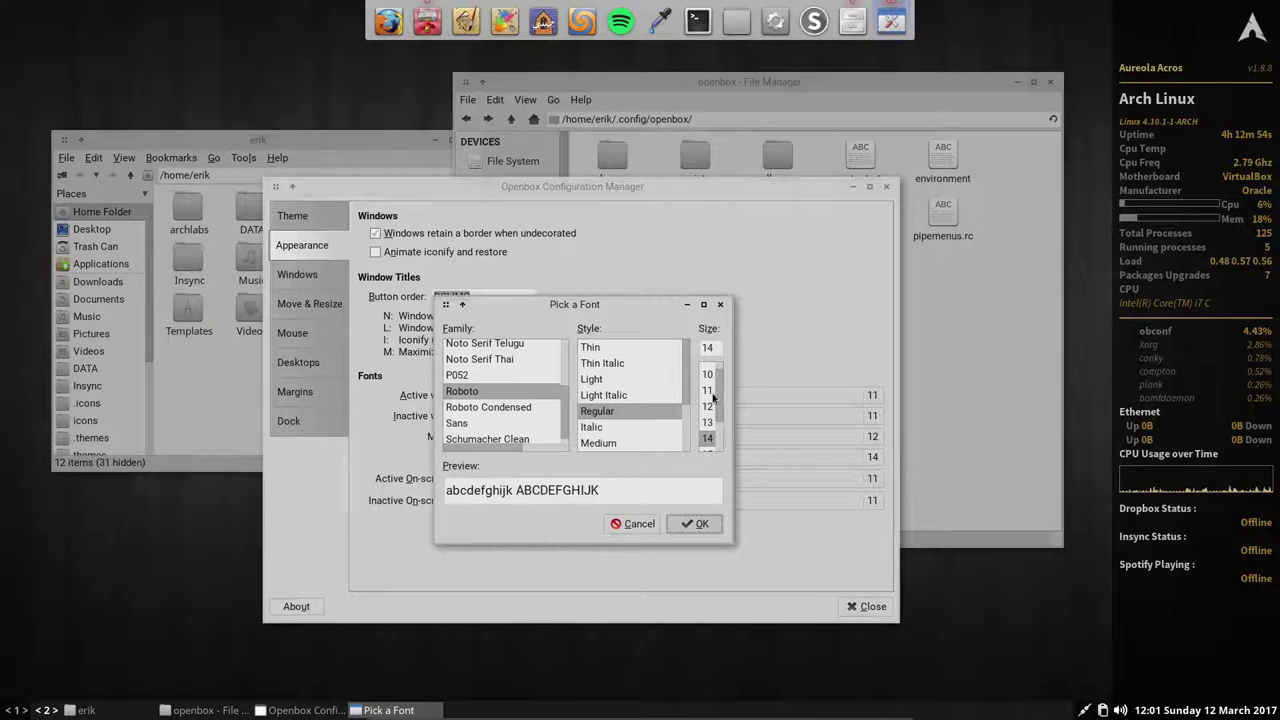
scroll(713, 398, up, 3)
click(705, 370)
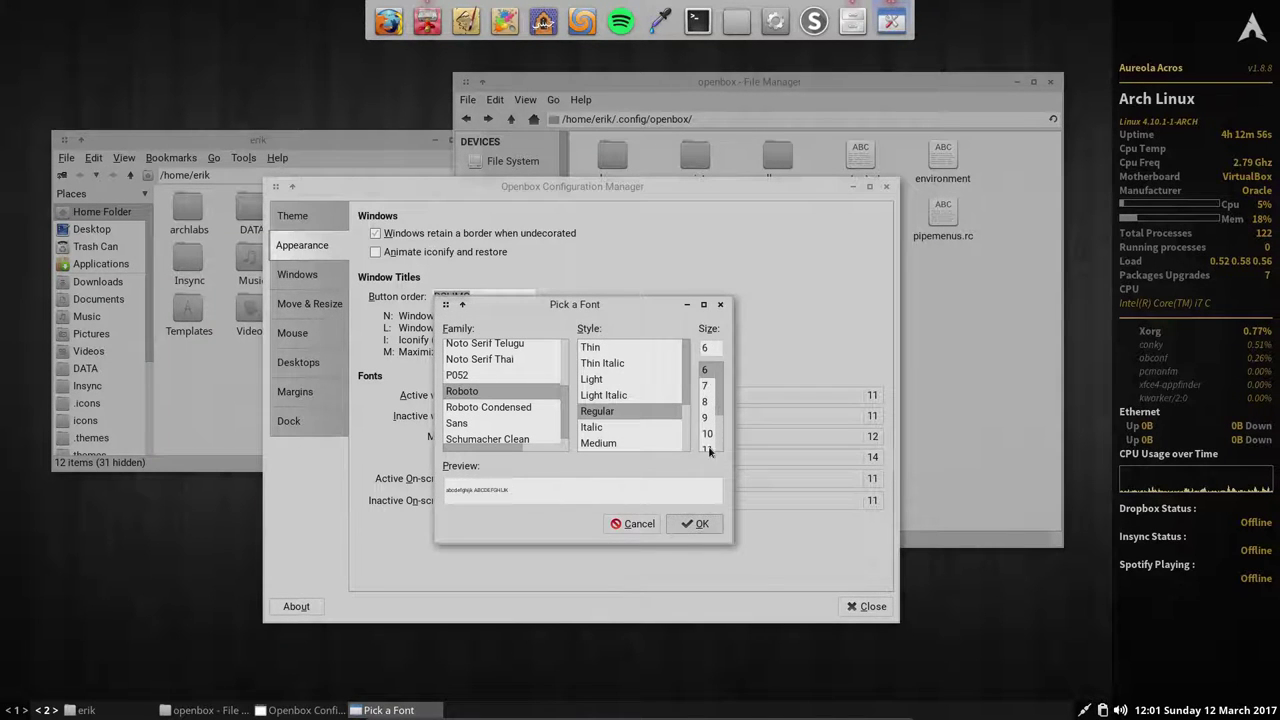
click(701, 523)
right_click(256, 520)
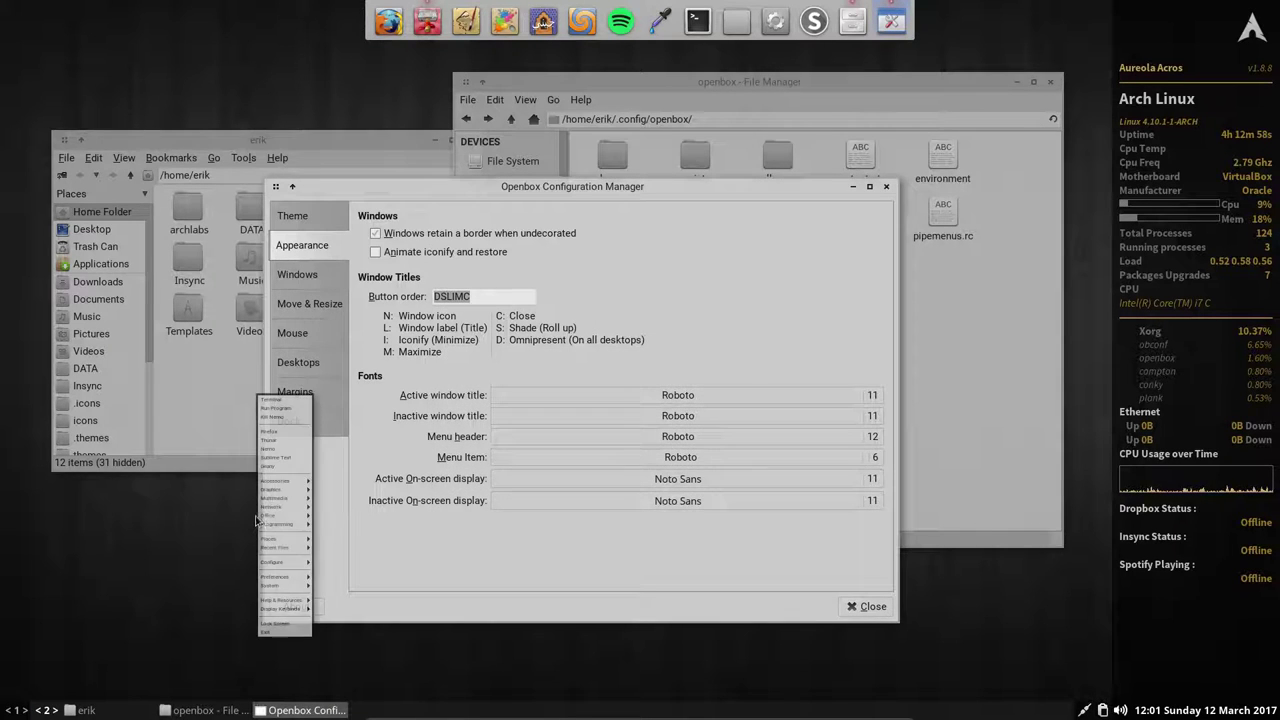
mouse_move(294, 483)
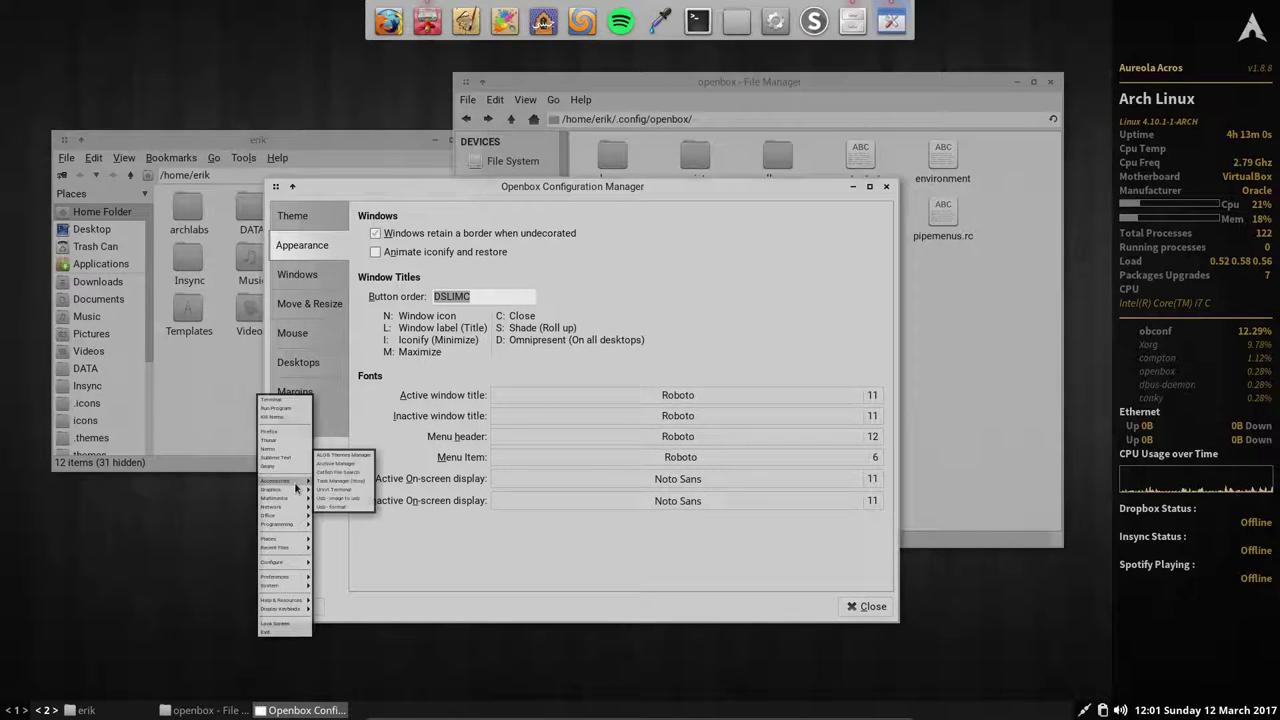
click(878, 461)
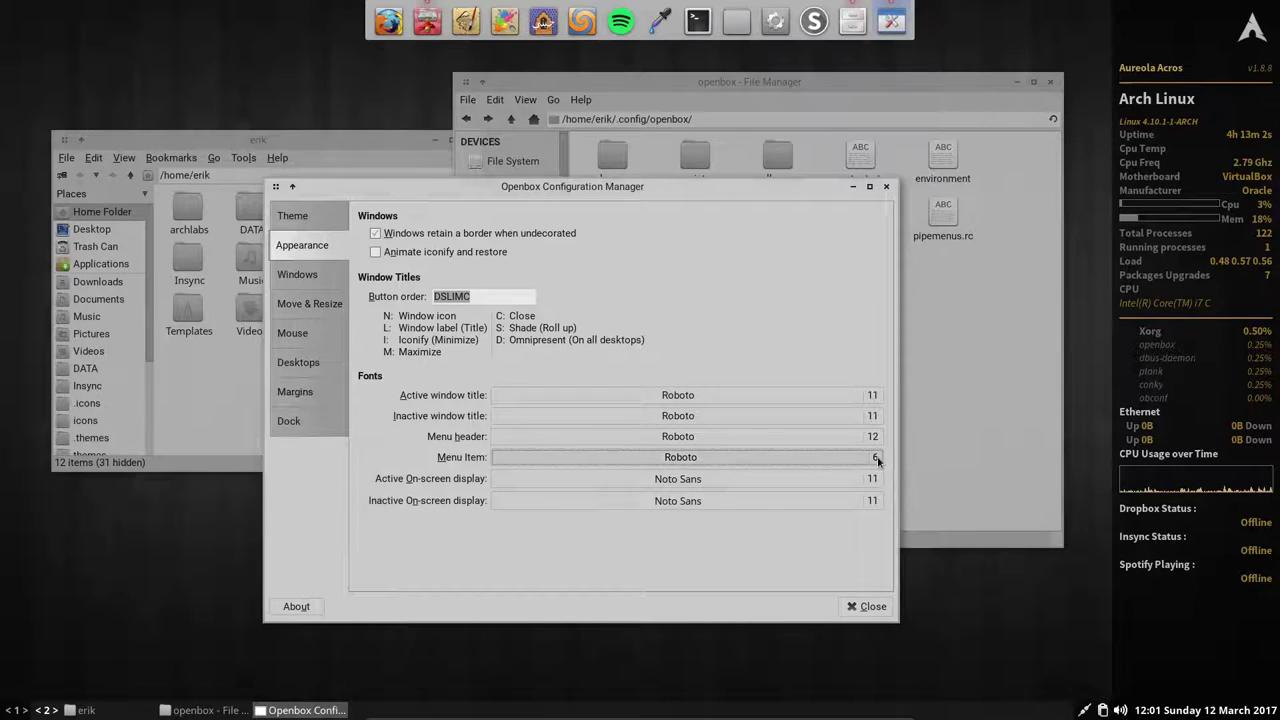
Set the menu item font size to 11 and check it in the desktop menu and its Accessories submenu.
click(878, 461)
scroll(716, 446, down, 1)
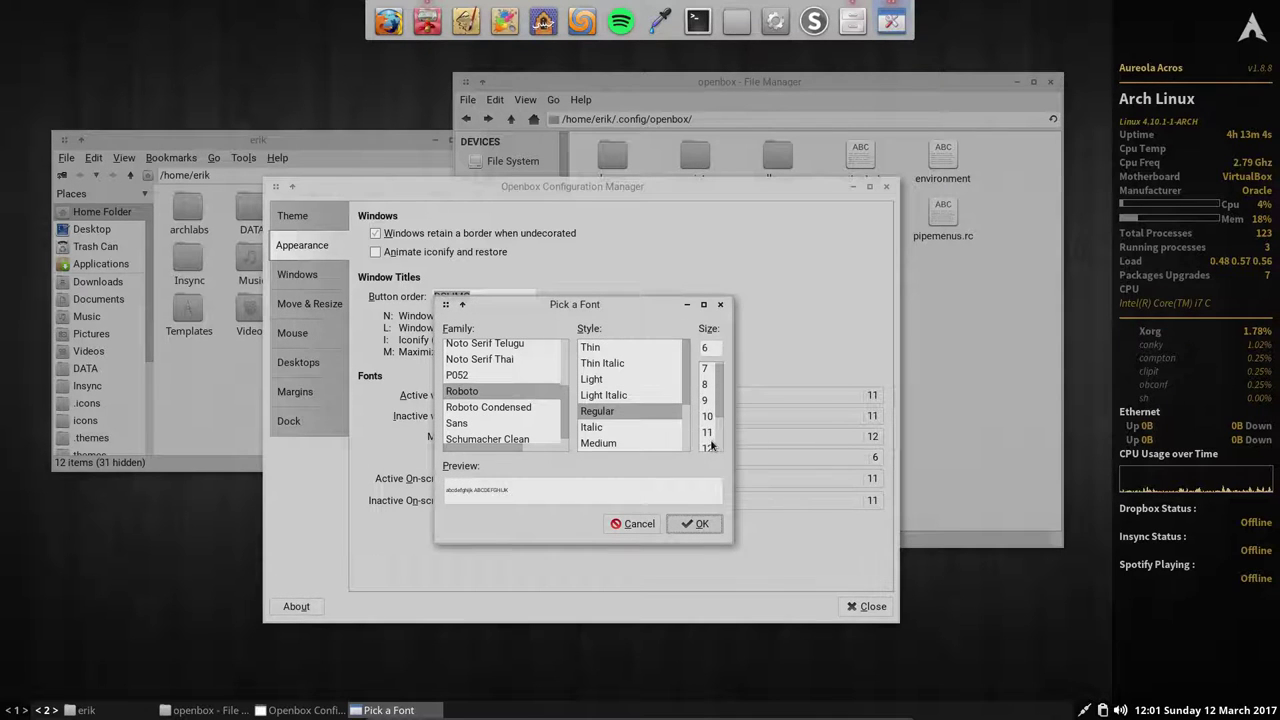
click(711, 446)
click(708, 430)
click(692, 524)
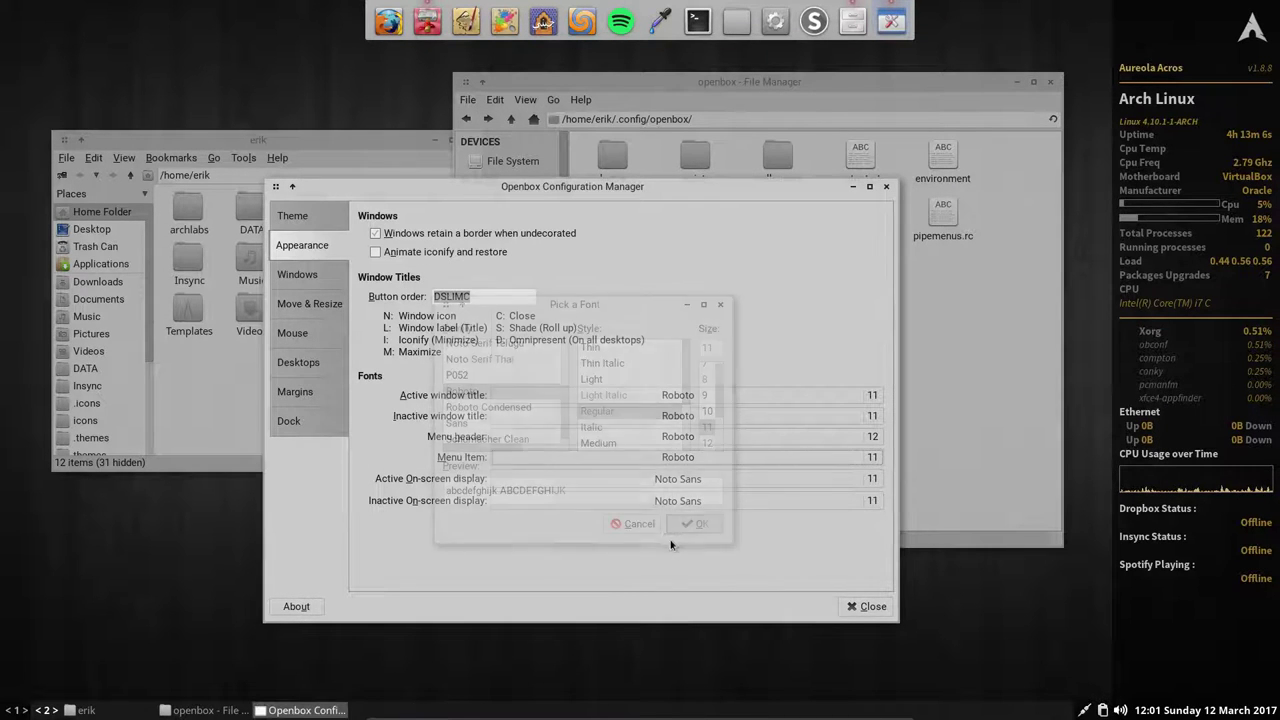
key(super+space)
mouse_move(231, 463)
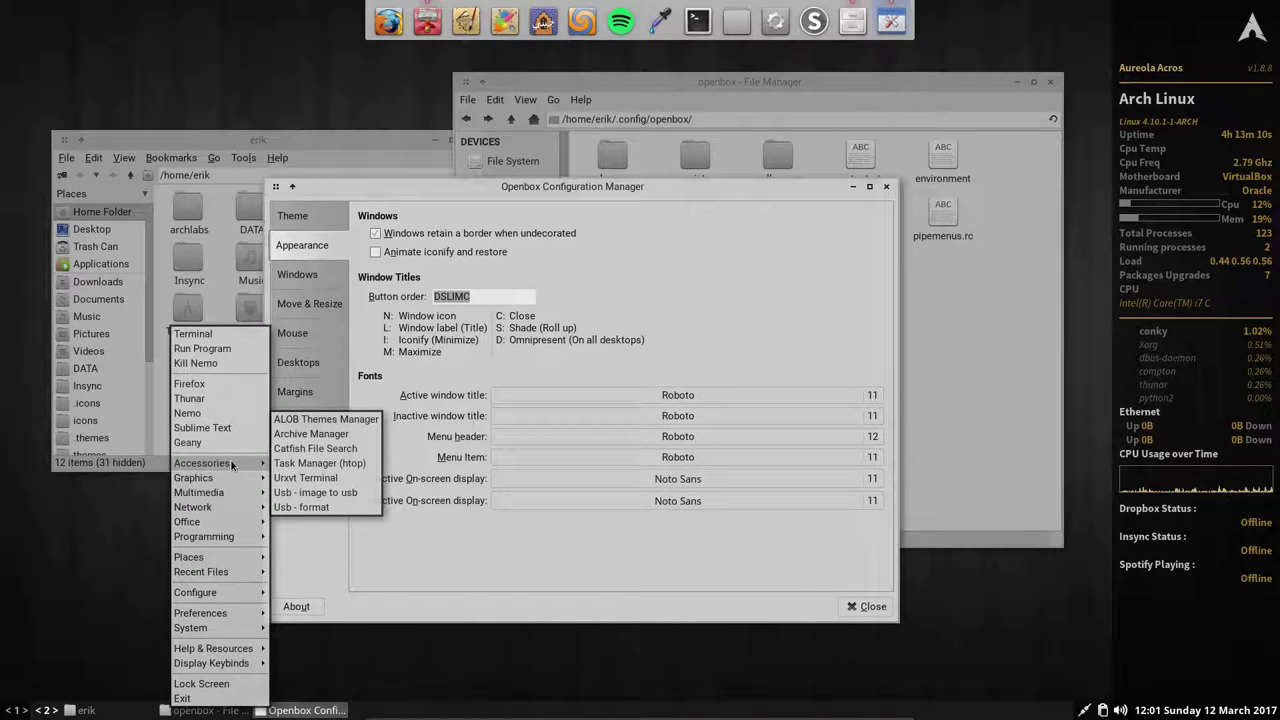
click(774, 478)
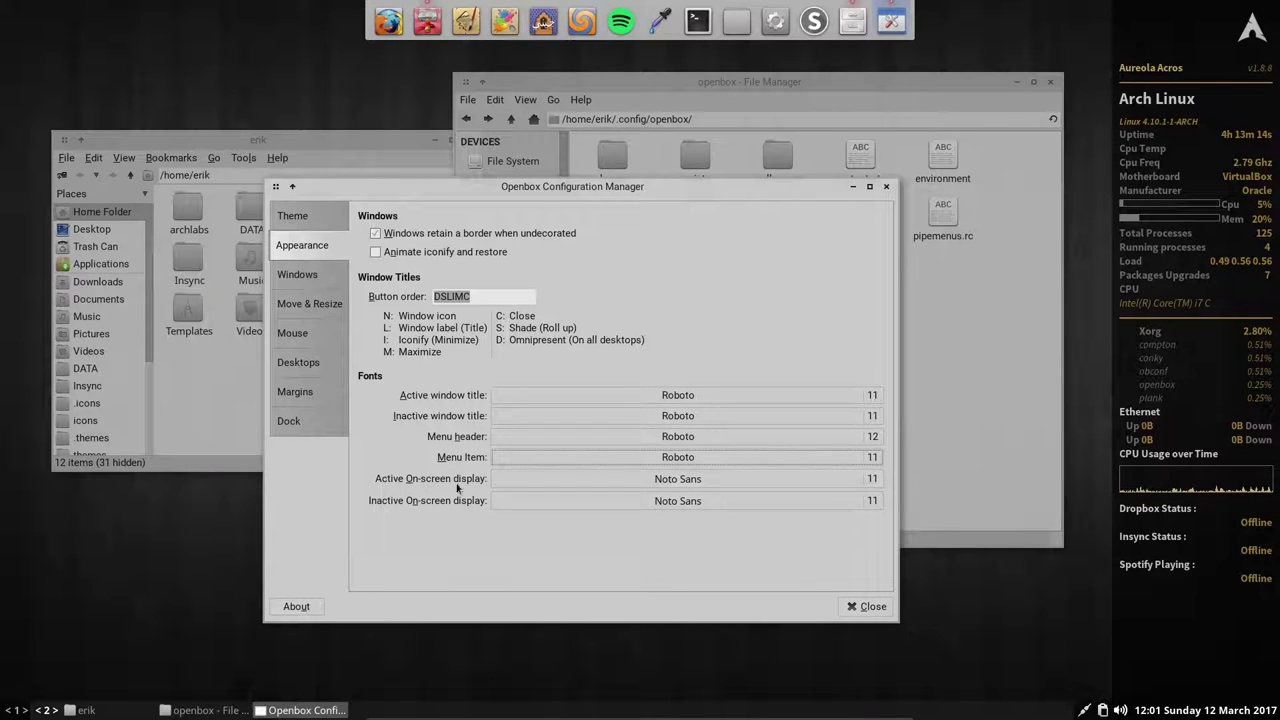
Set the inactive on-screen display font to Roboto Regular, then reselect and confirm the same family and style.
click(680, 479)
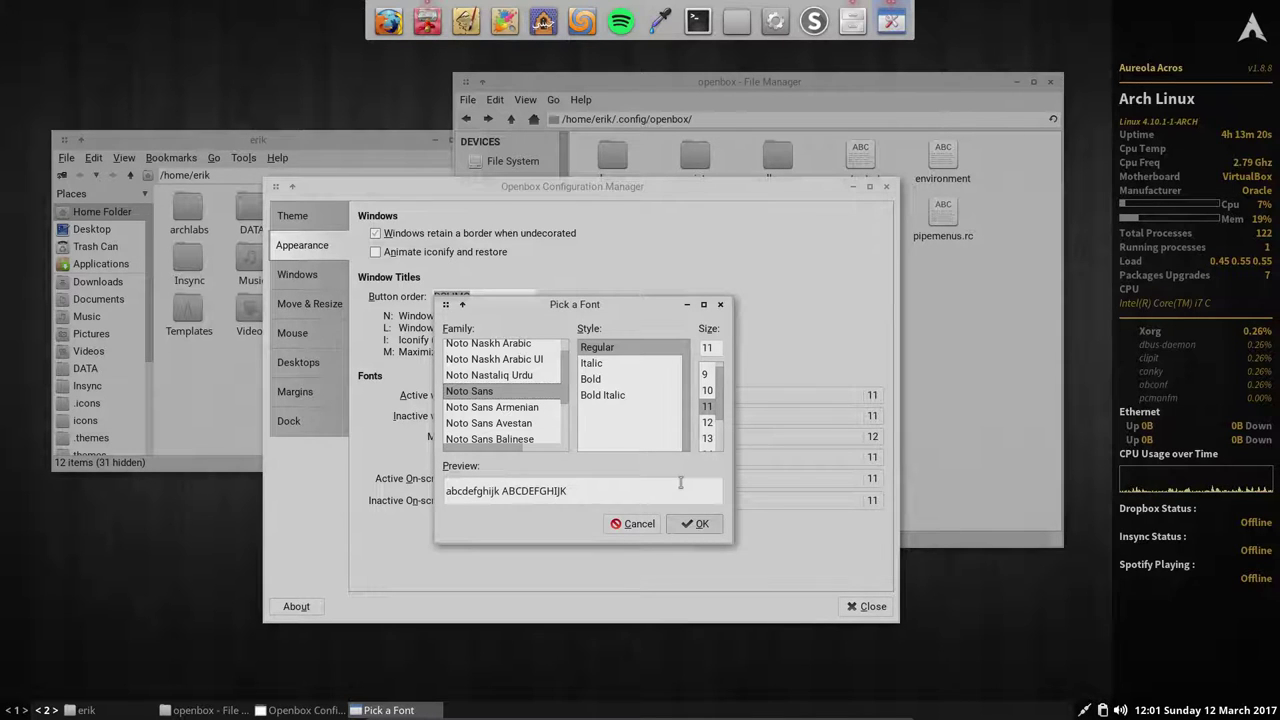
text(robot)
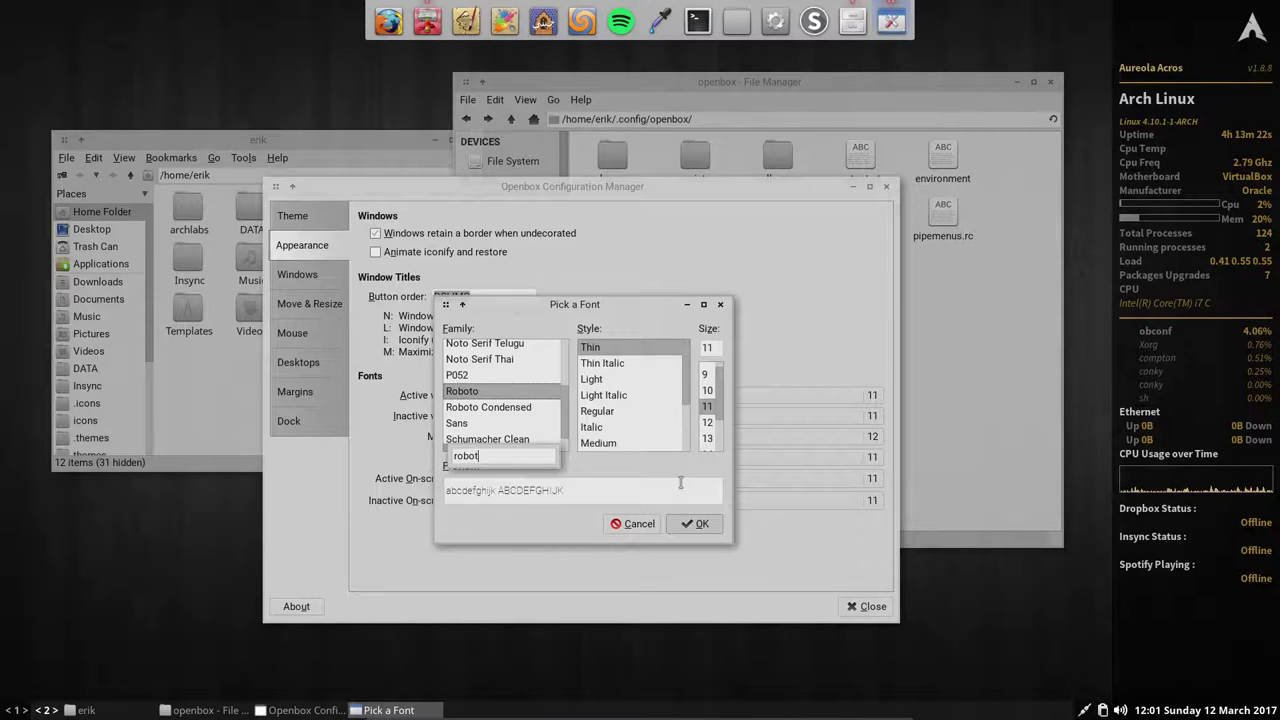
click(626, 418)
click(704, 523)
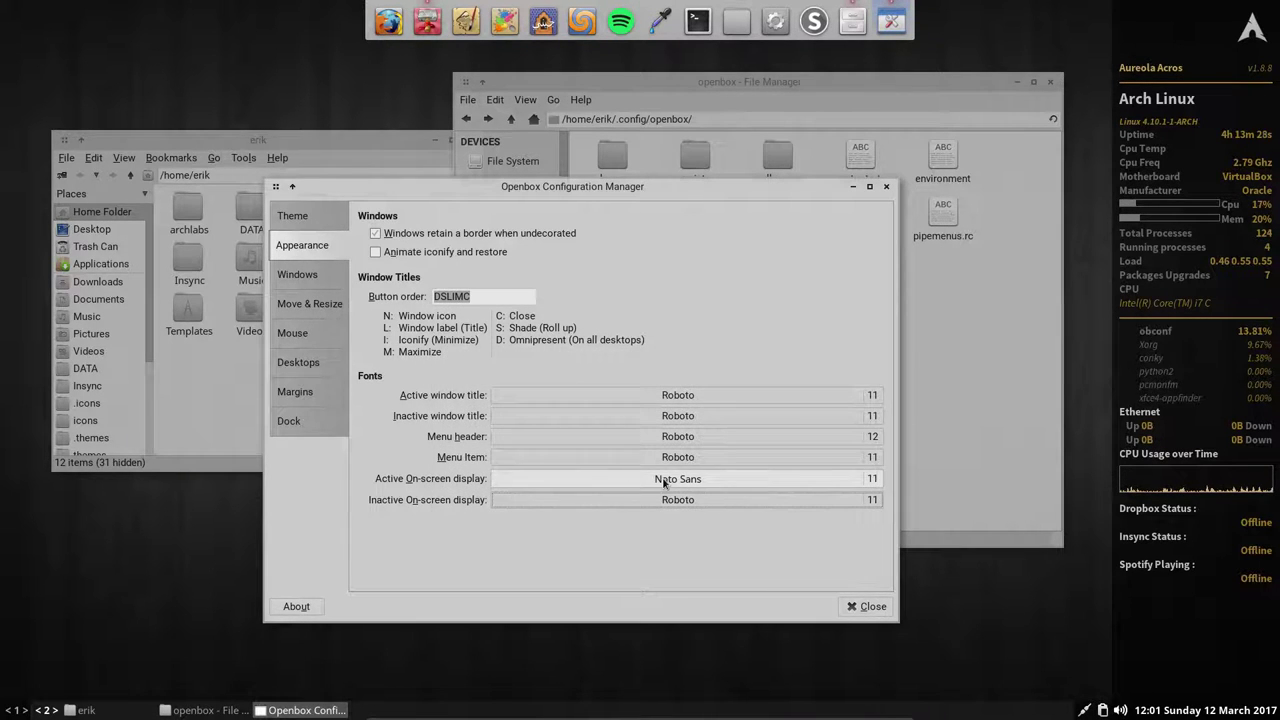
click(677, 500)
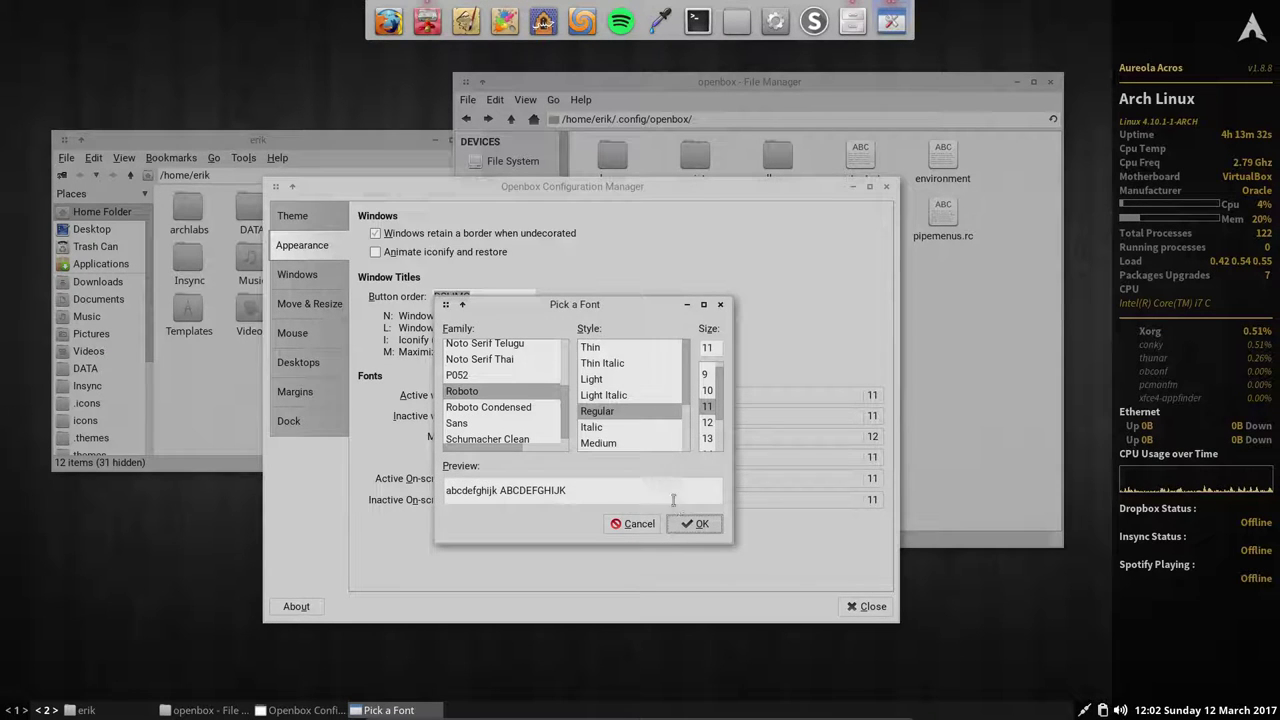
click(513, 406)
click(517, 391)
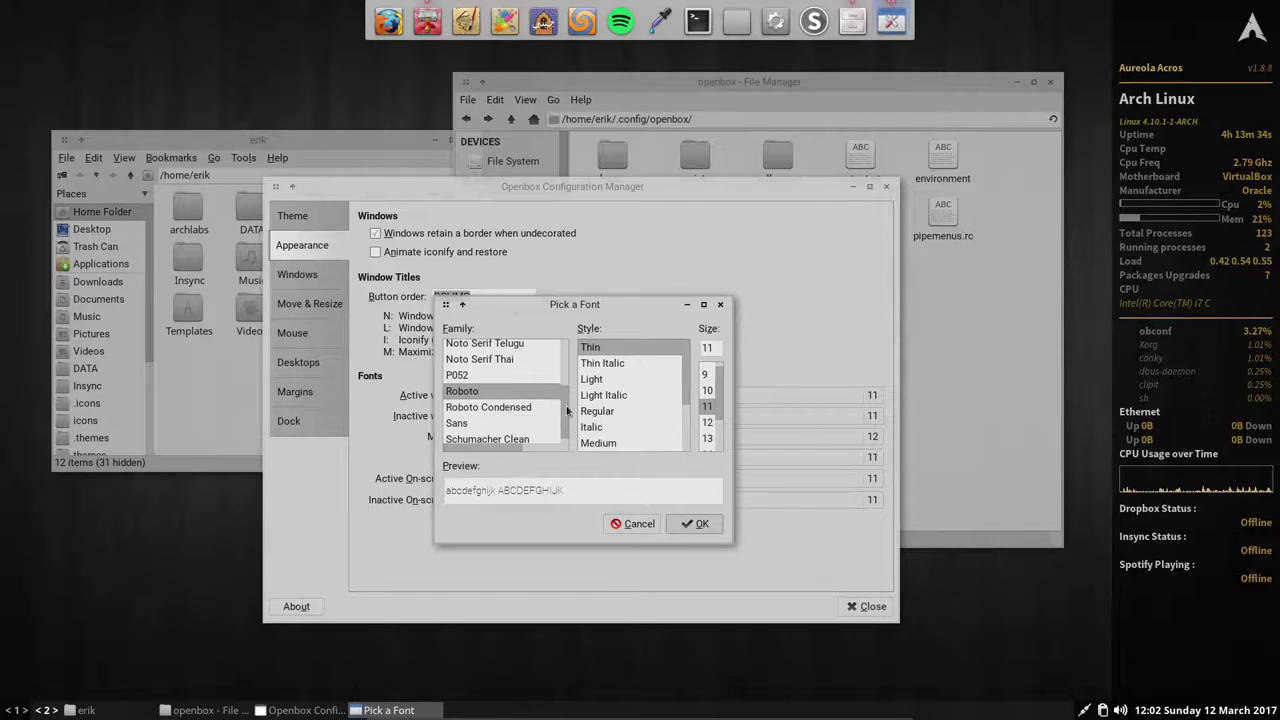
click(612, 411)
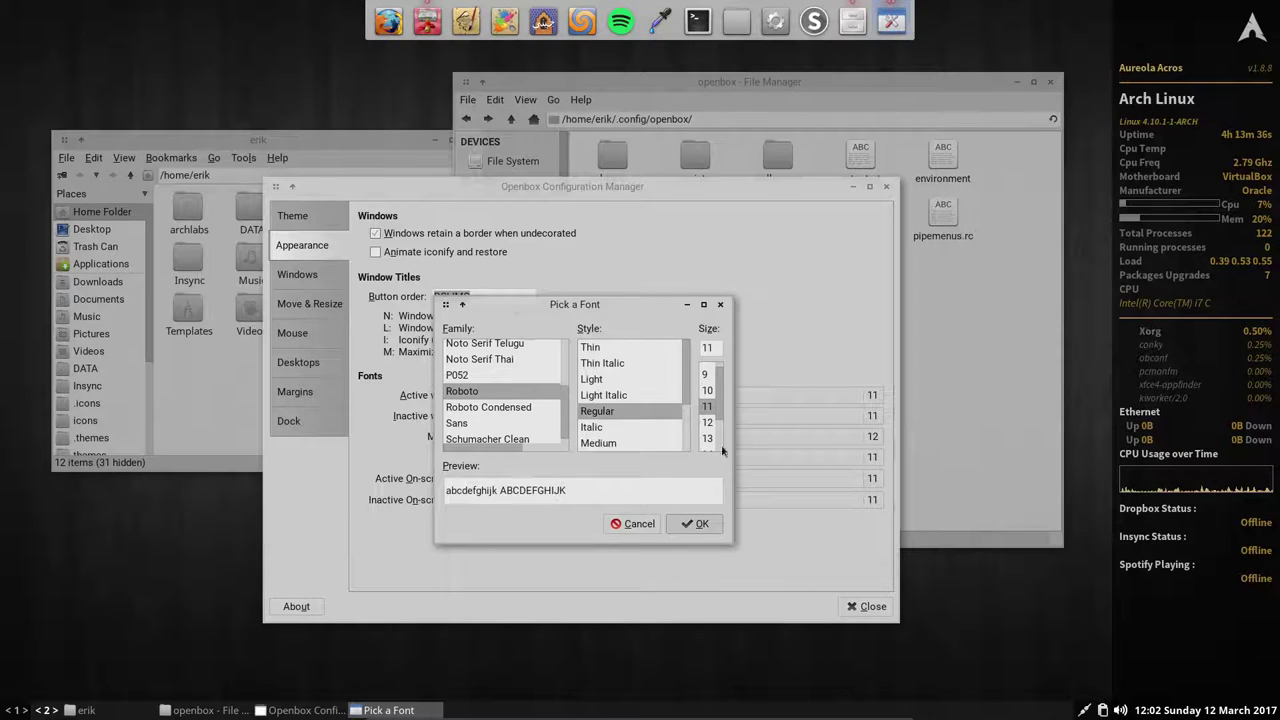
click(700, 524)
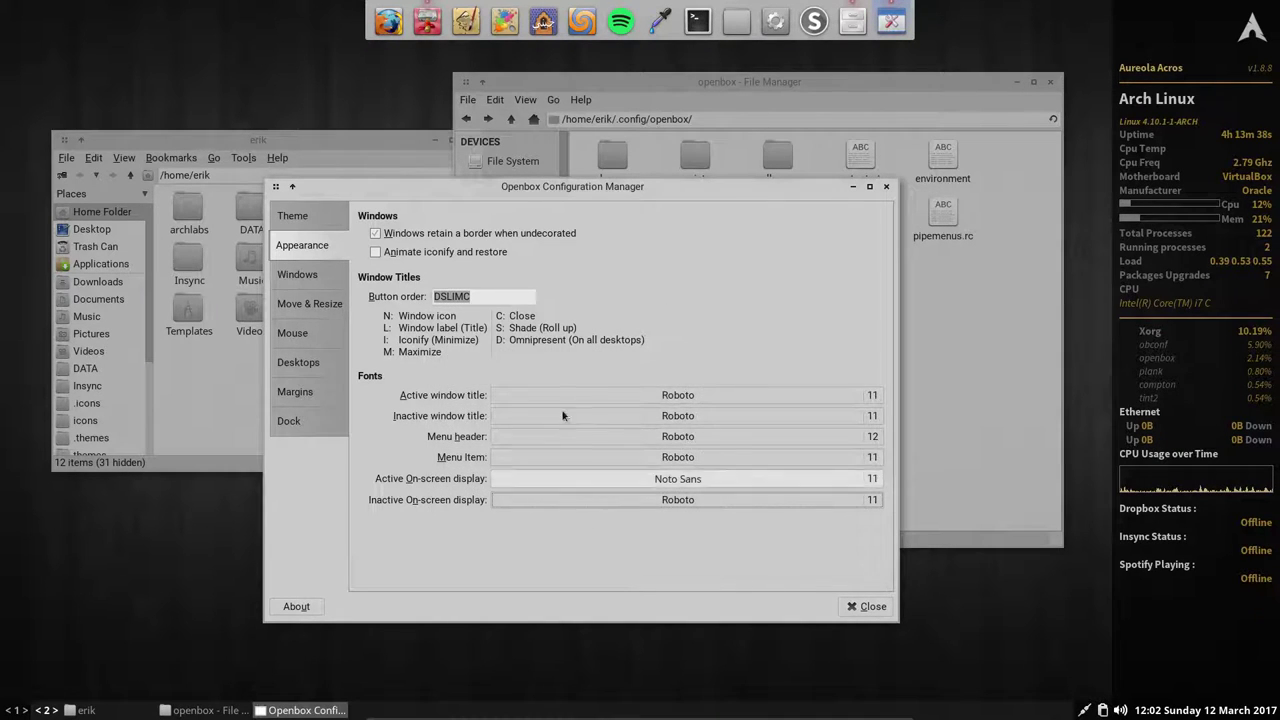
Set the active on-screen display font to Roboto Regular.
click(680, 483)
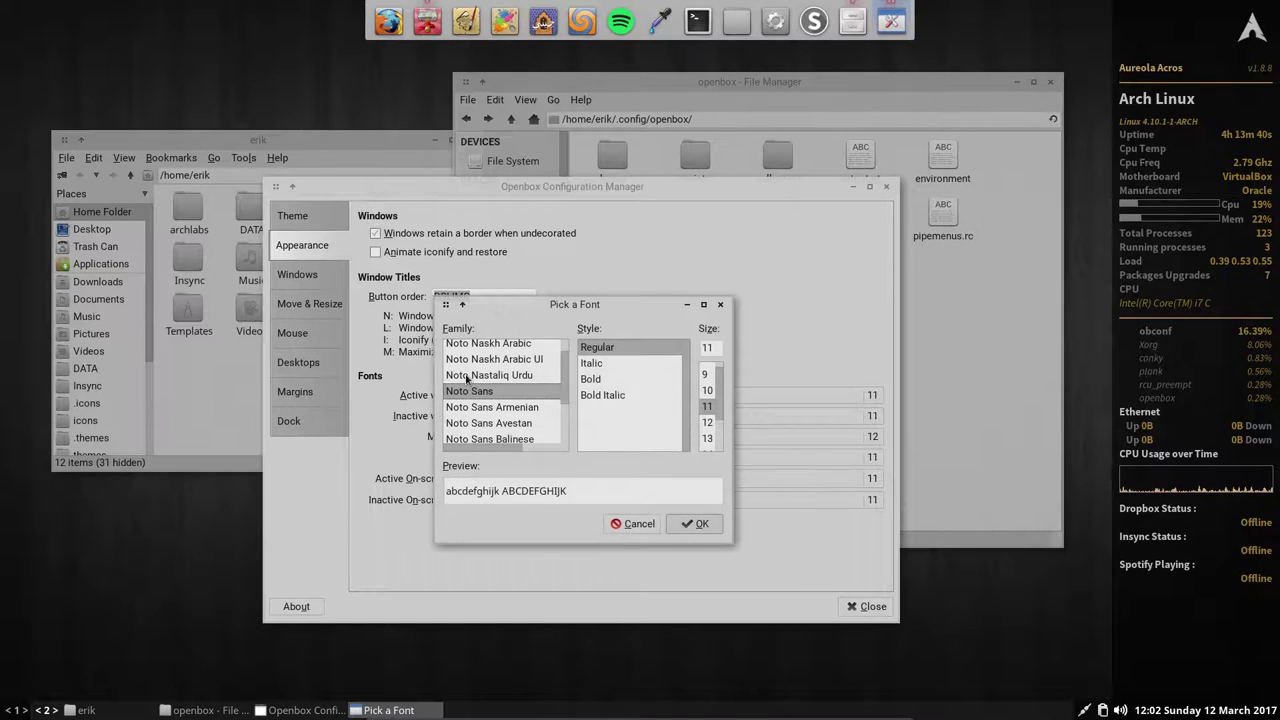
text(robo)
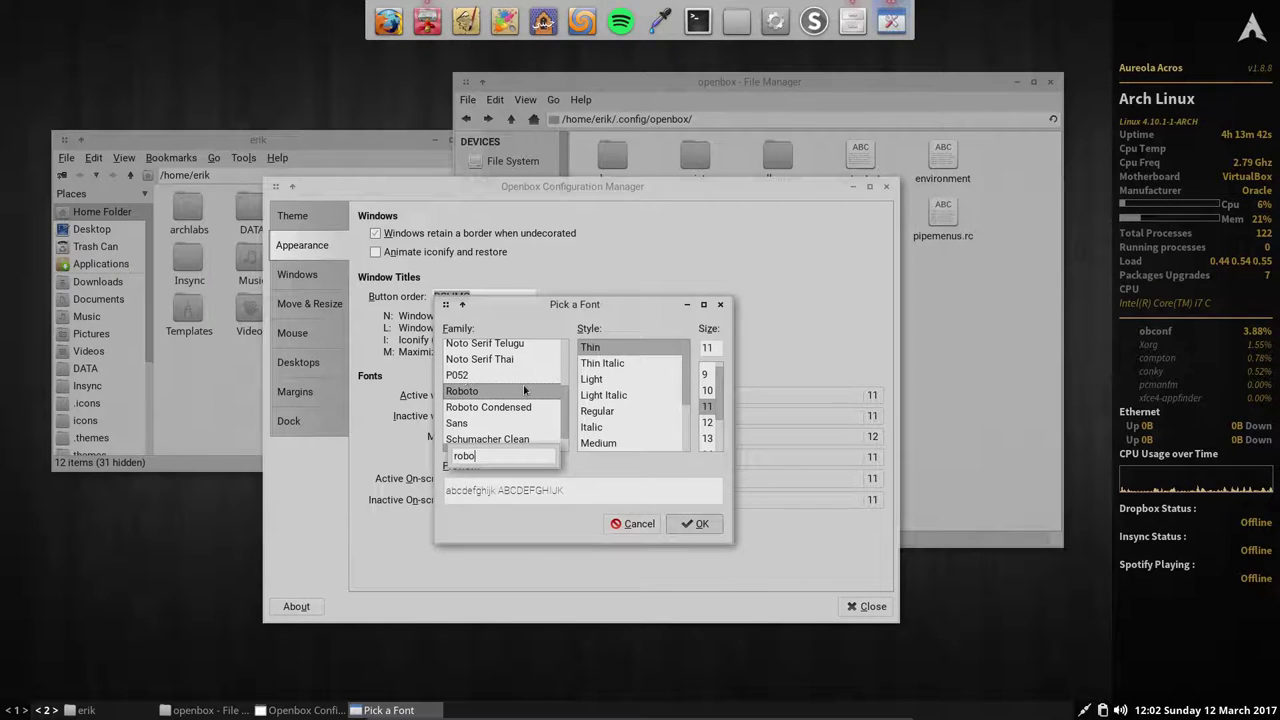
scroll(609, 420, down, 1)
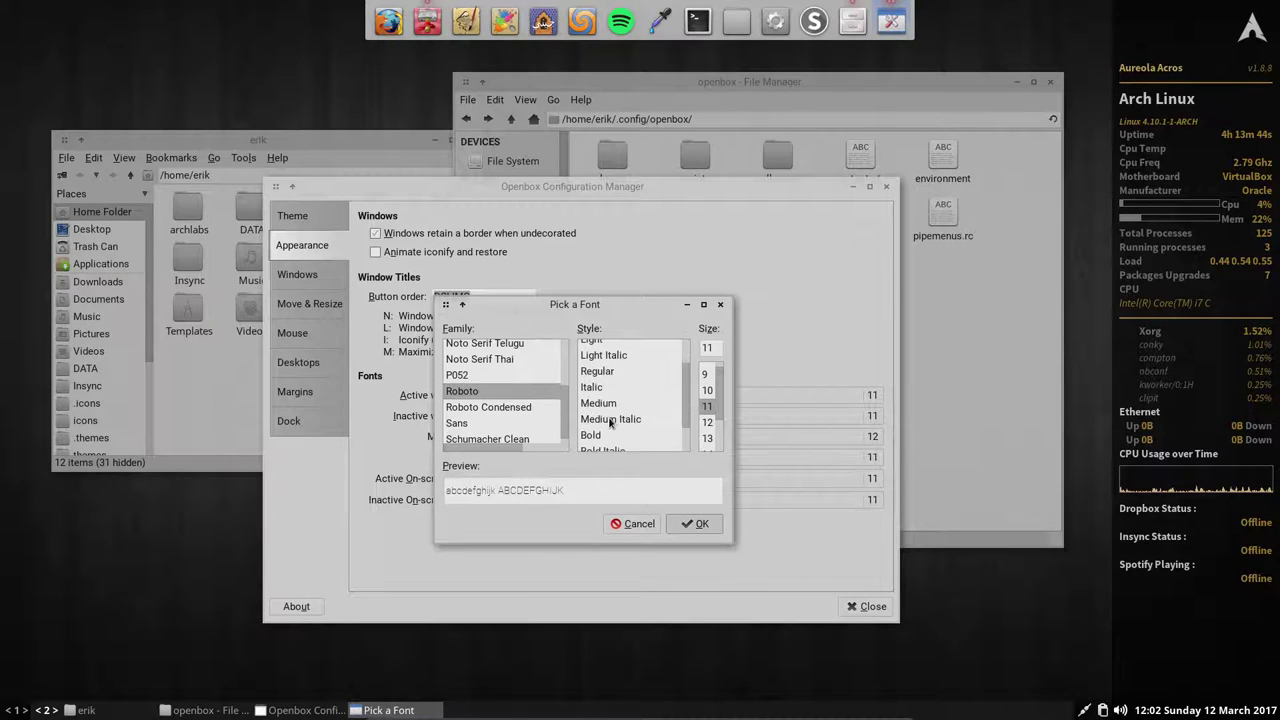
scroll(610, 427, up, 1)
click(604, 394)
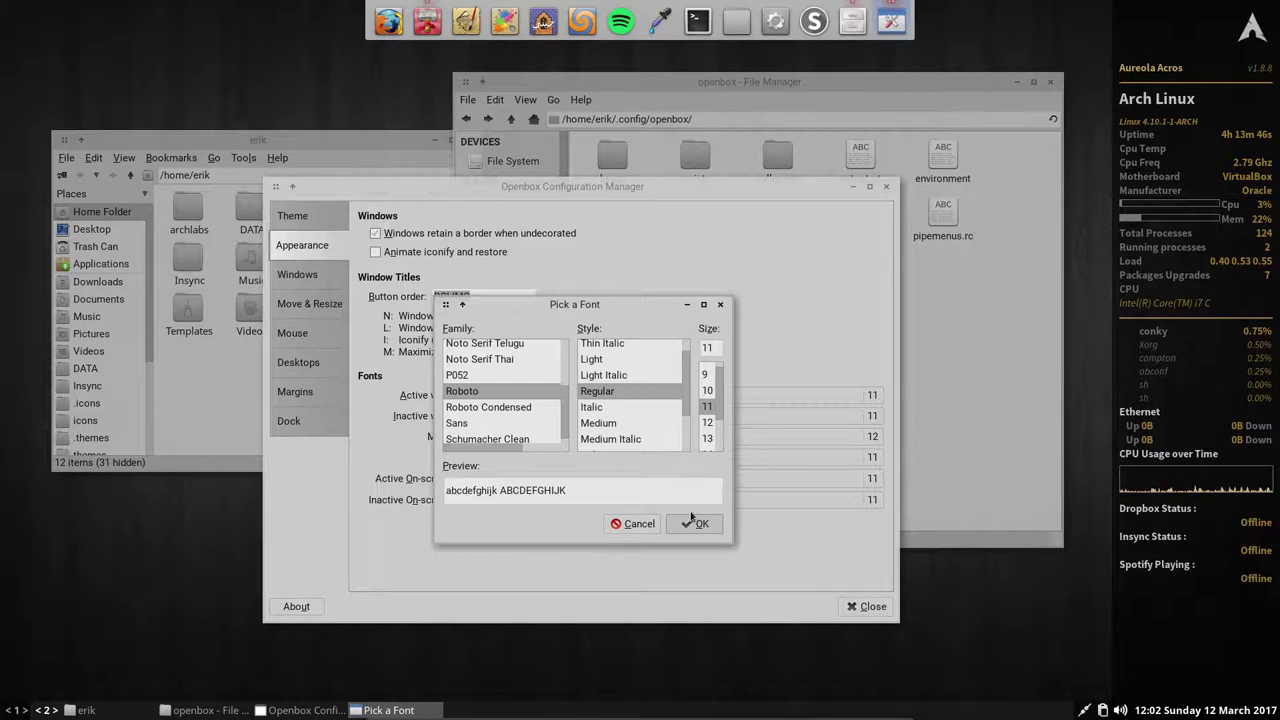
click(693, 522)
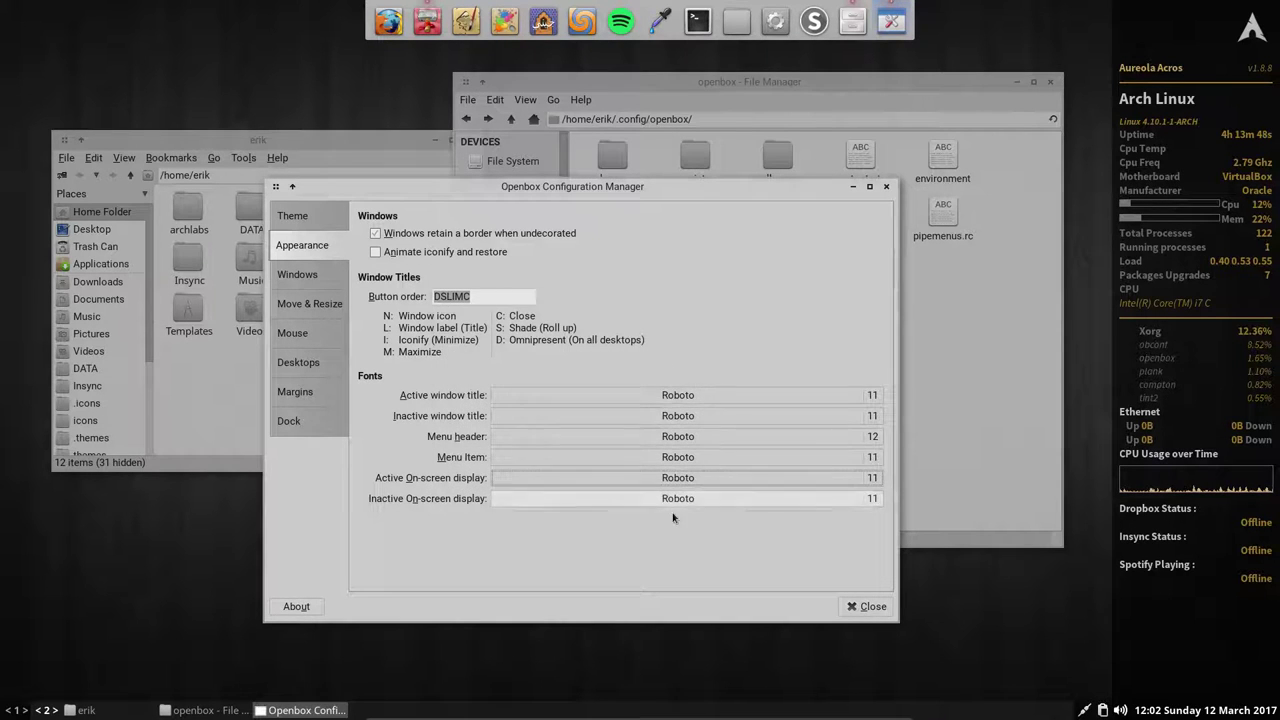
Review the Windows, Move & Resize and Desktops settings, ending on the Mouse focus and titlebar options.
click(320, 275)
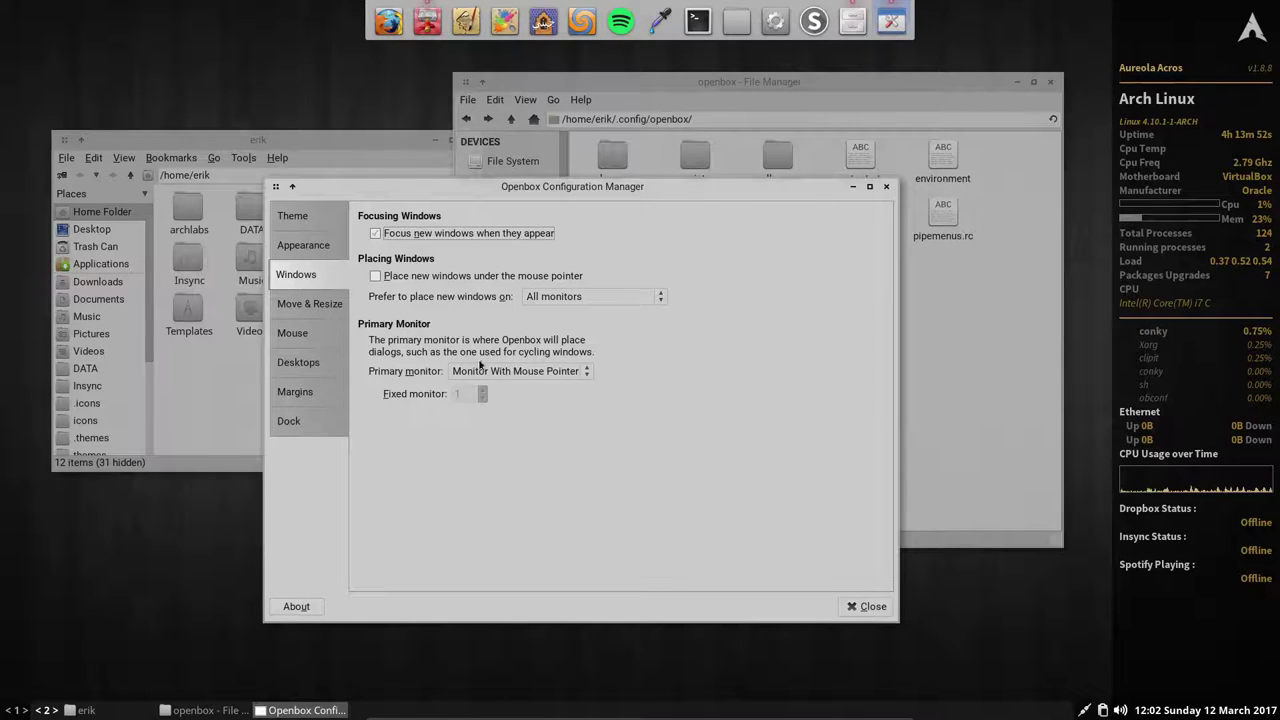
click(322, 309)
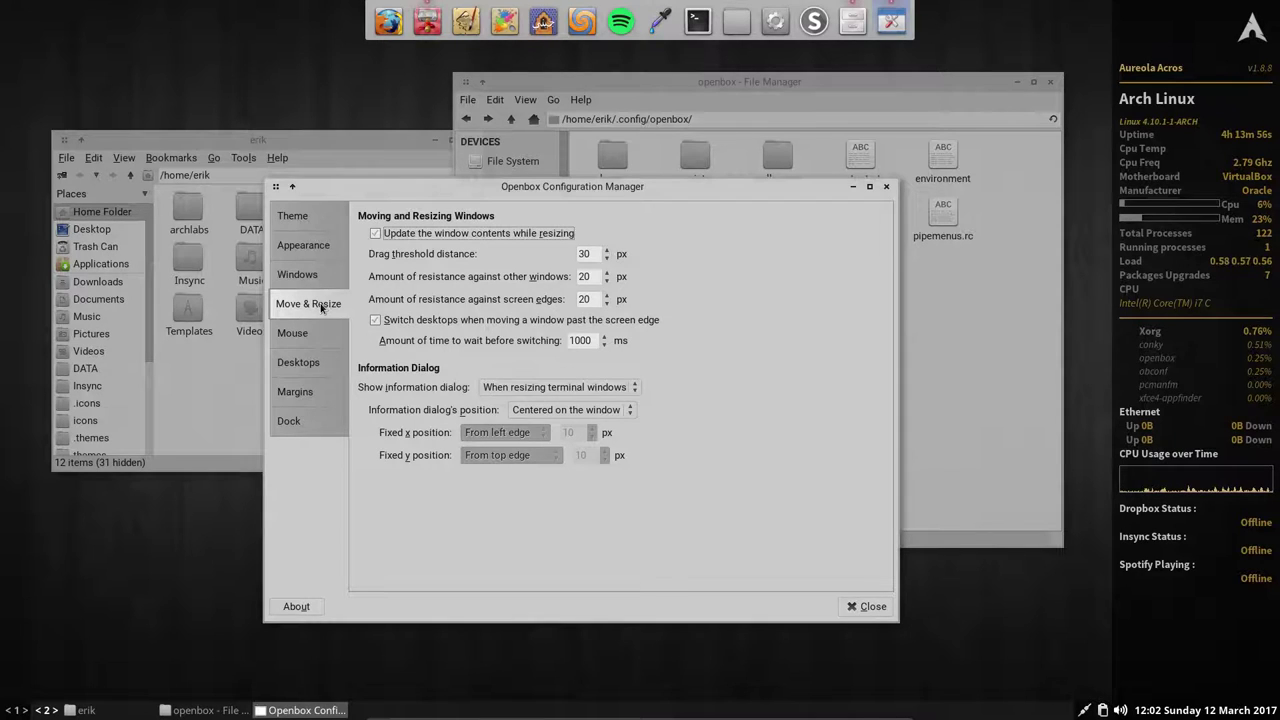
click(318, 336)
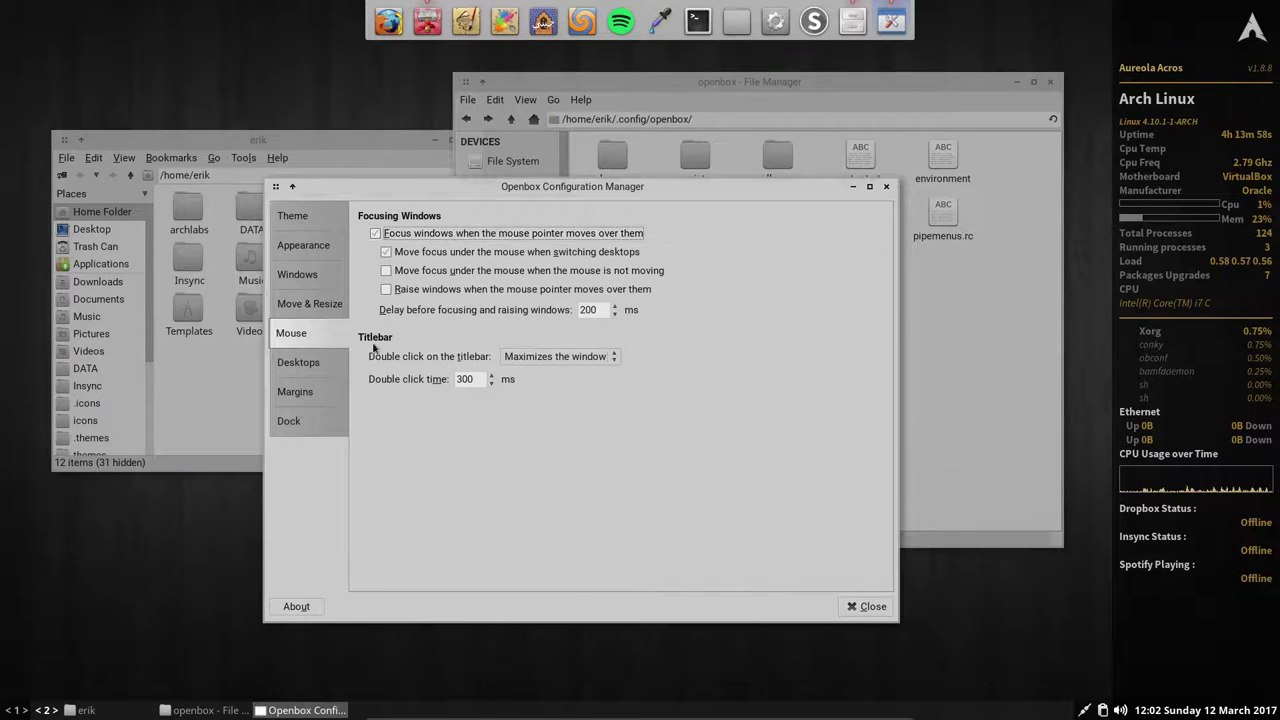
click(320, 364)
click(318, 336)
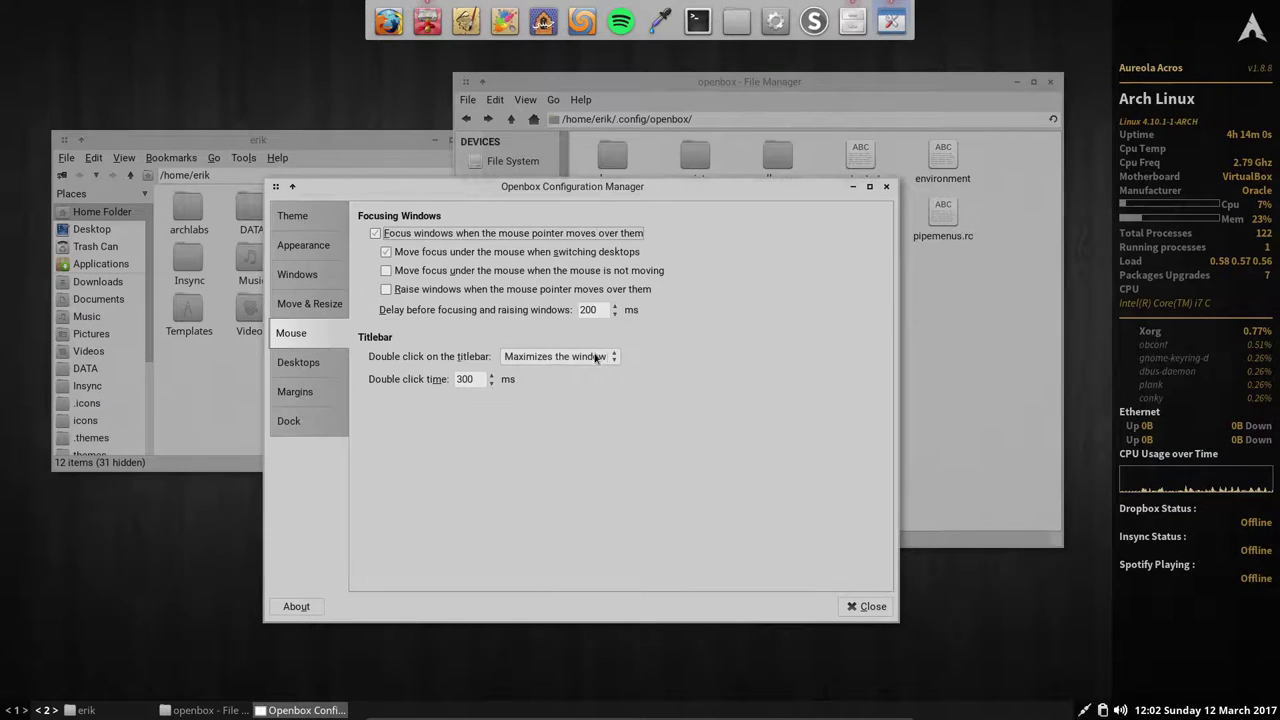
Rename the first desktop, < 1 >, to "Desktop 1" in the Desktops settings.
click(323, 366)
click(392, 315)
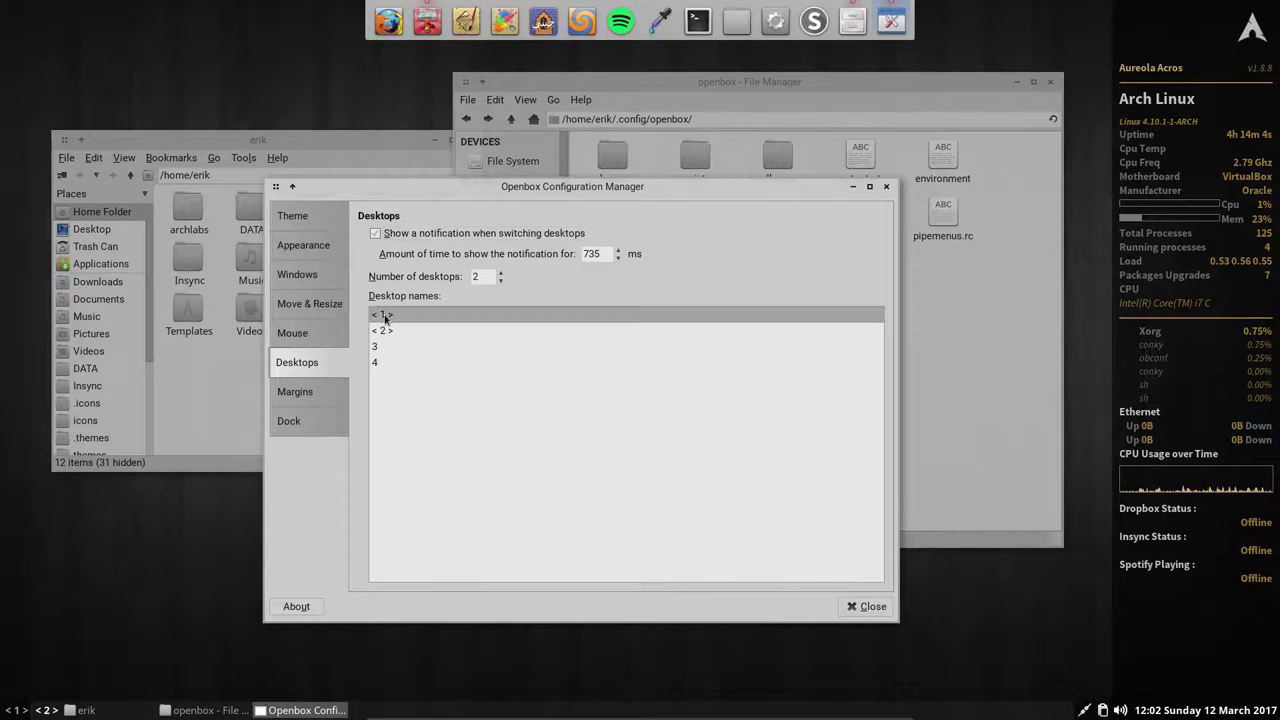
click(393, 315)
drag(395, 314, 345, 310)
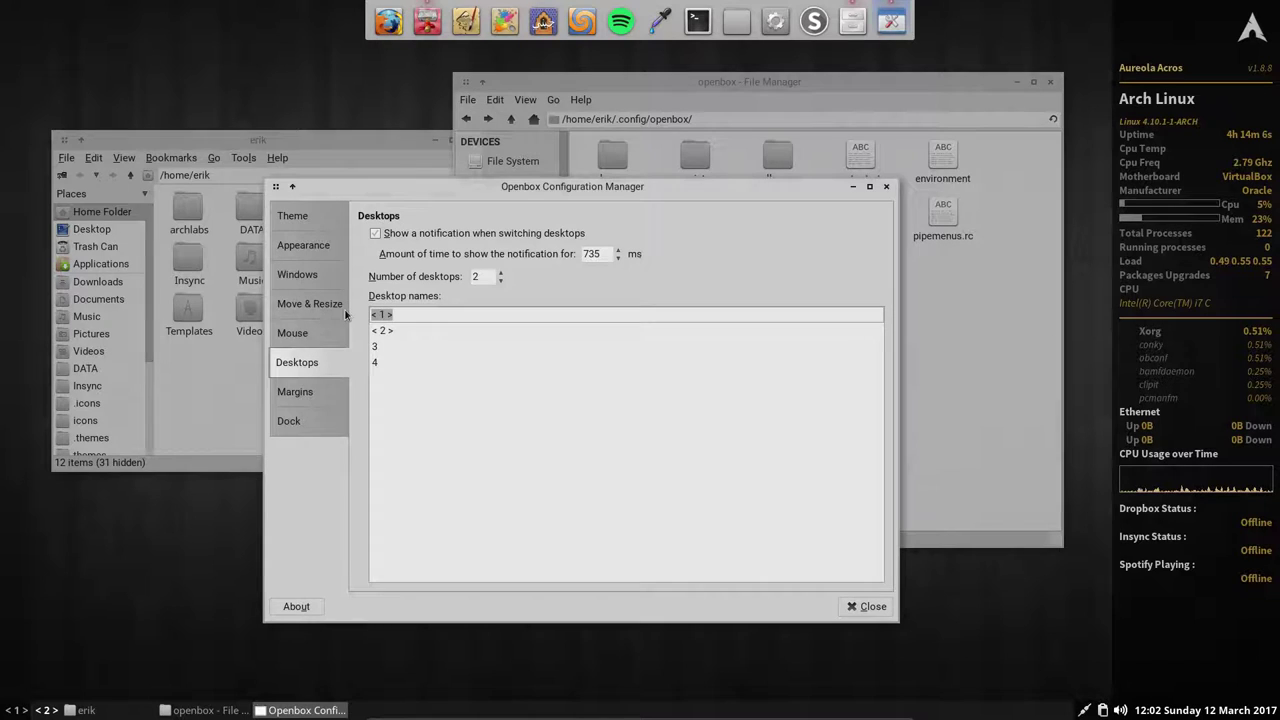
text(Desk)
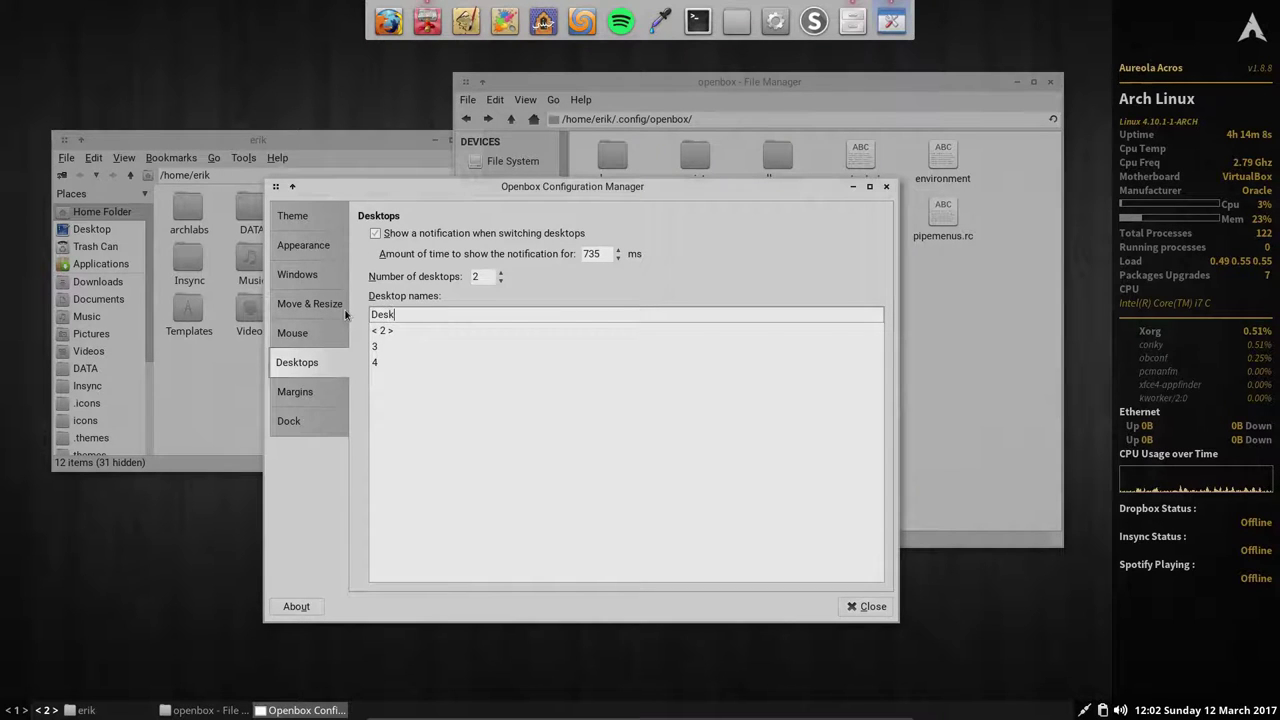
text(top )
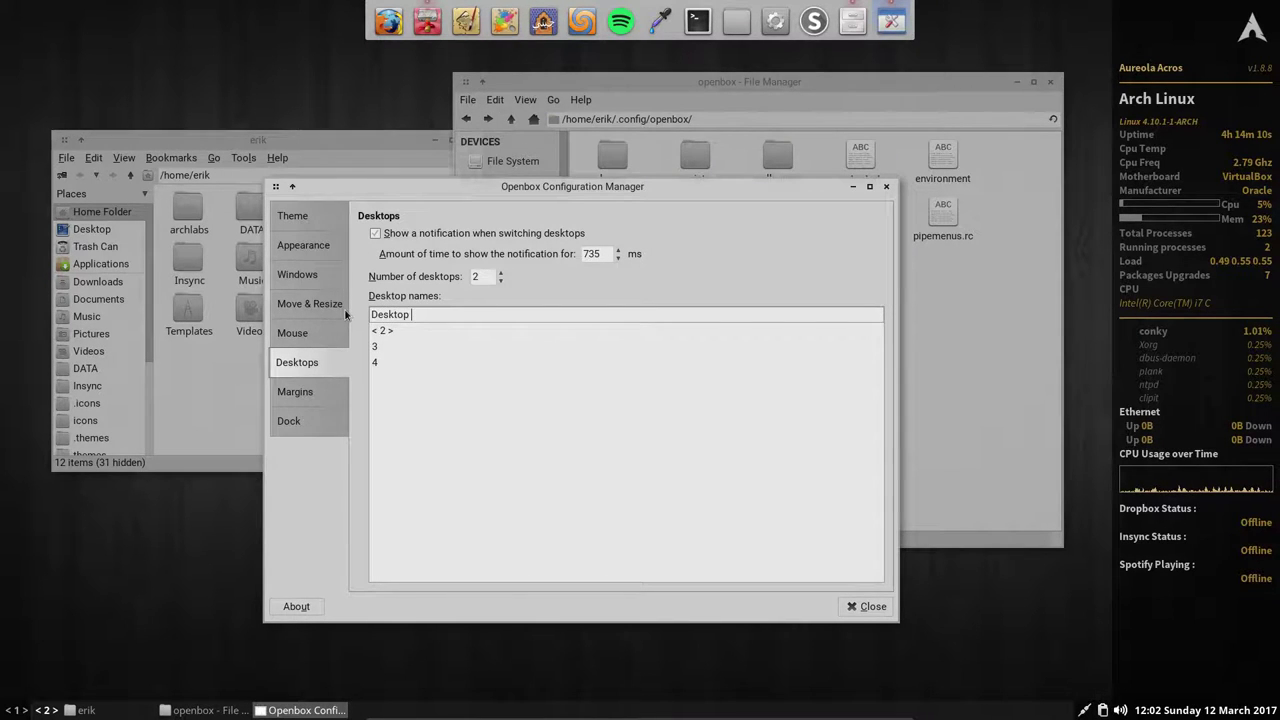
text(1)
key(Return)
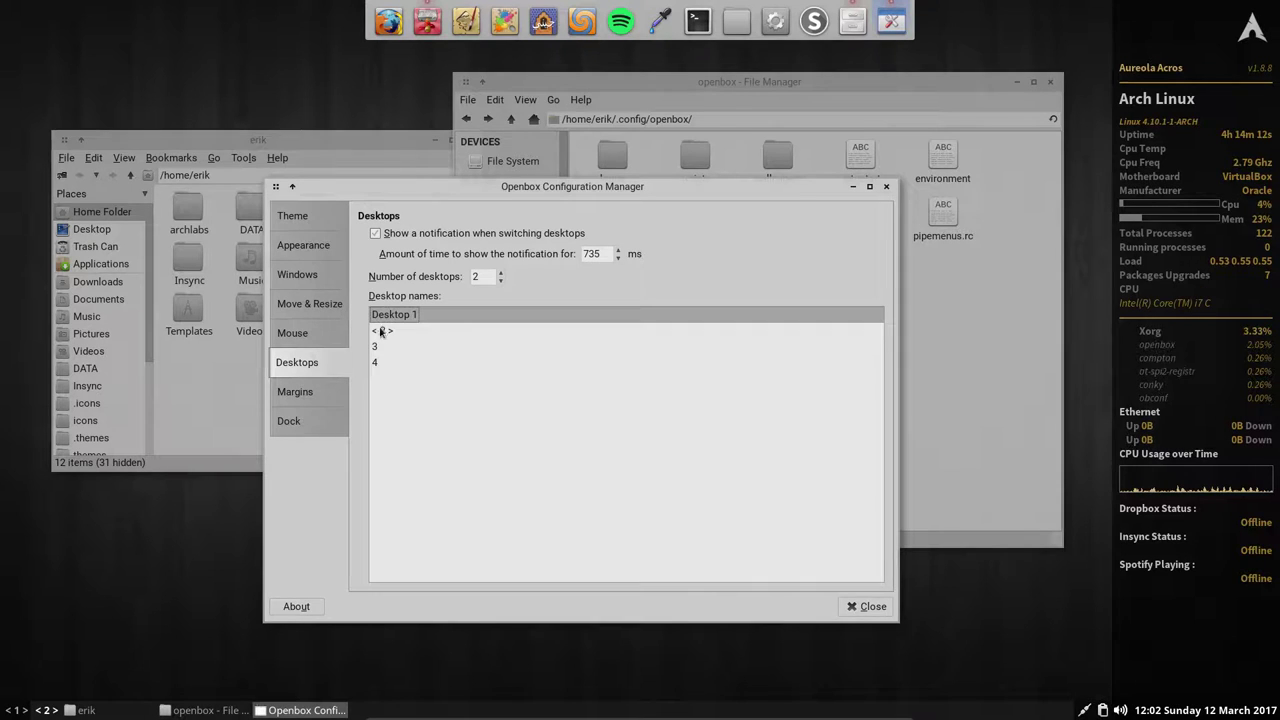
Rename the second desktop, < 2 >, to "Desktop 2" and confirm the name.
click(381, 331)
click(381, 331)
text(Des)
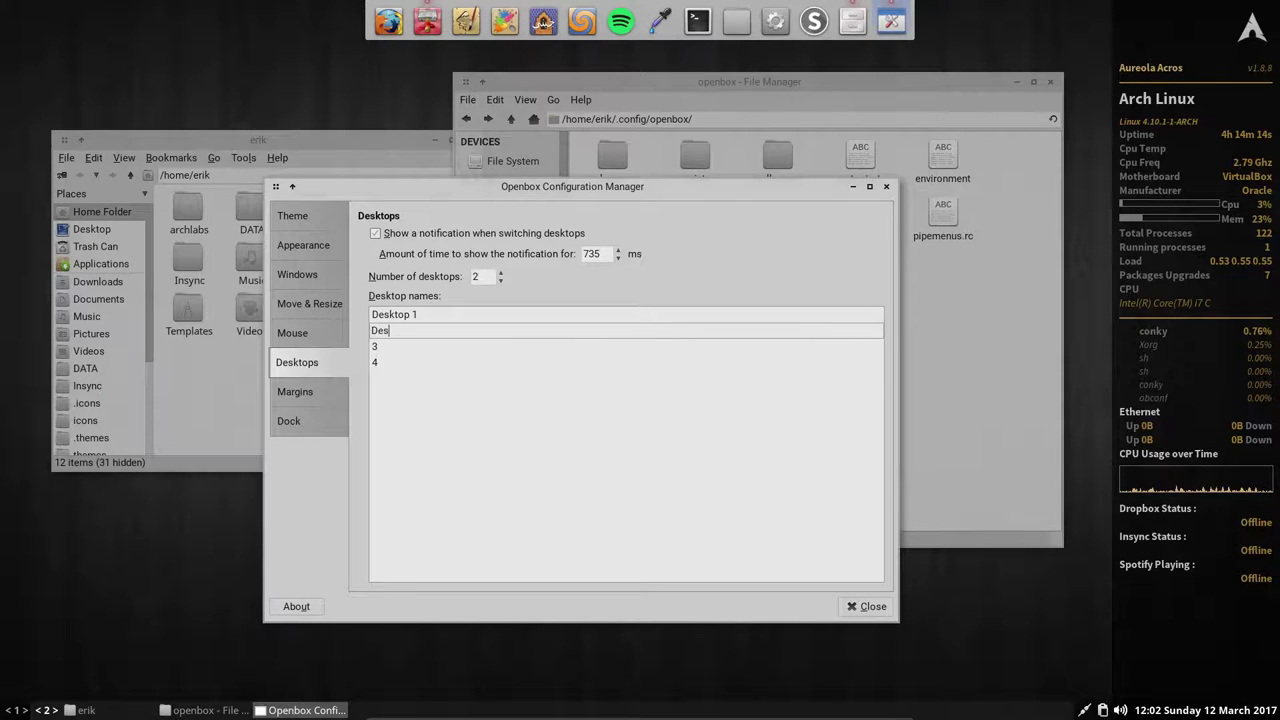
text(ktop )
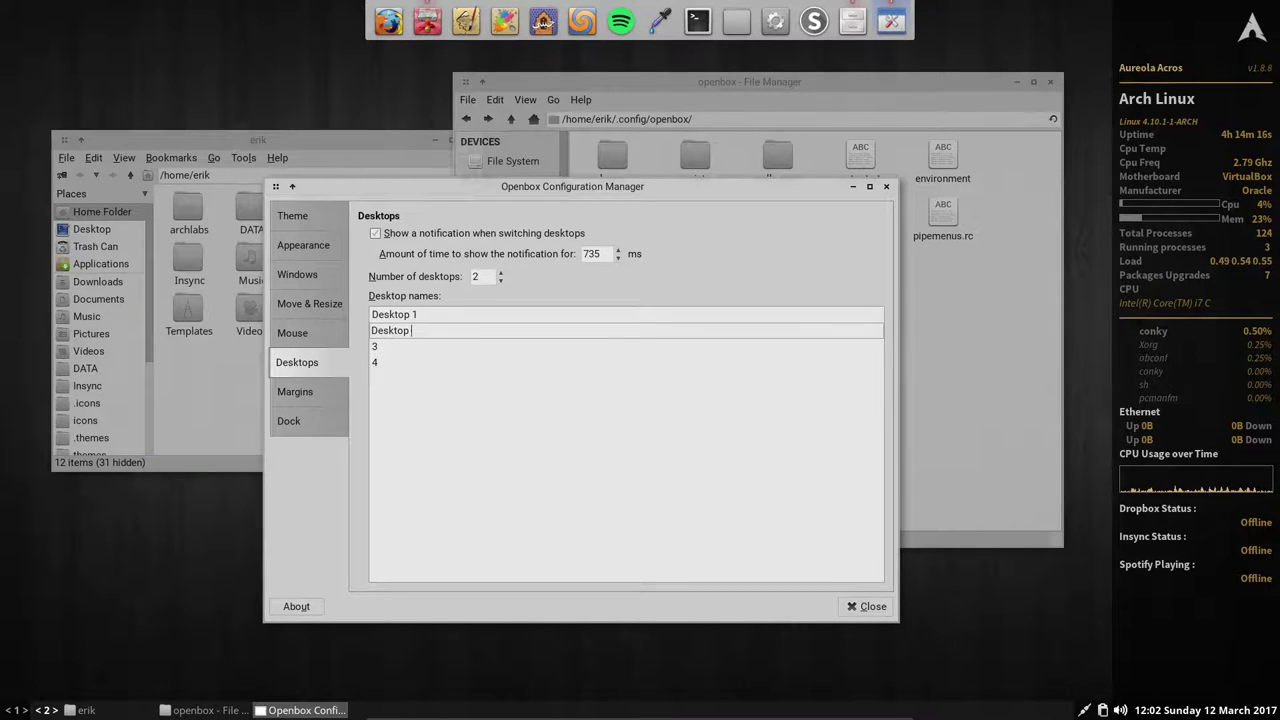
text(2)
key(Return)
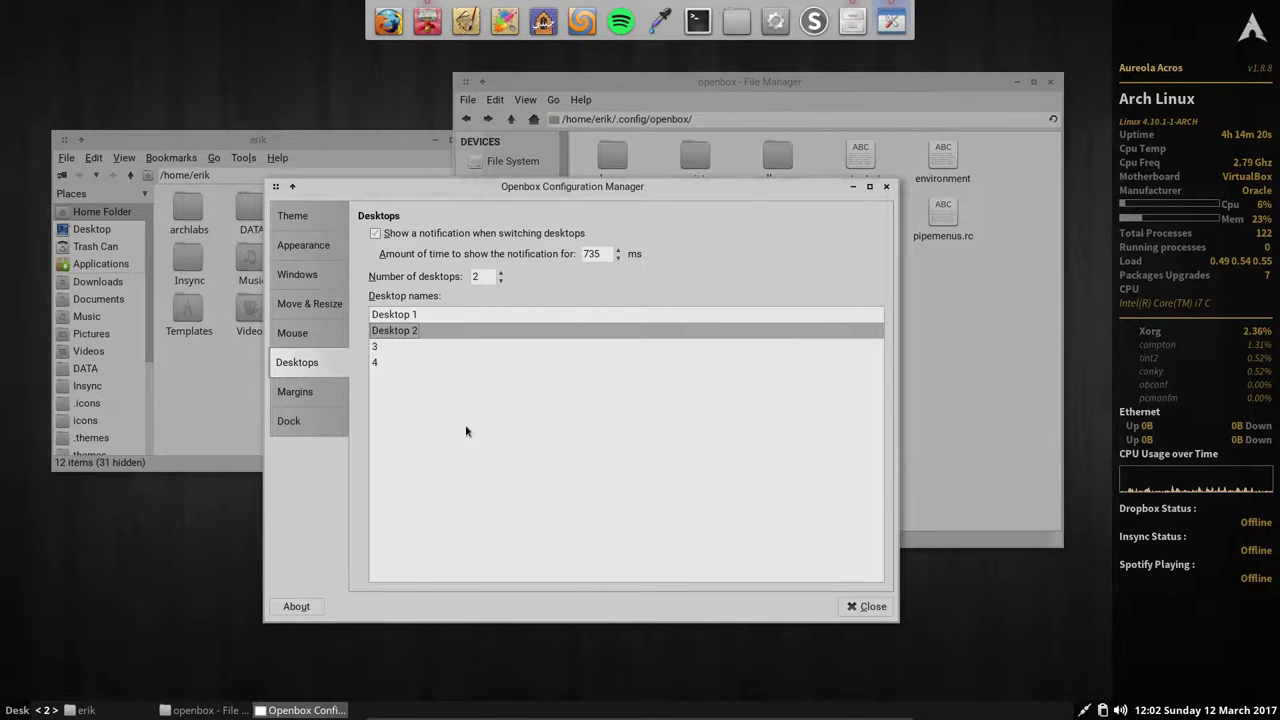
key(Return)
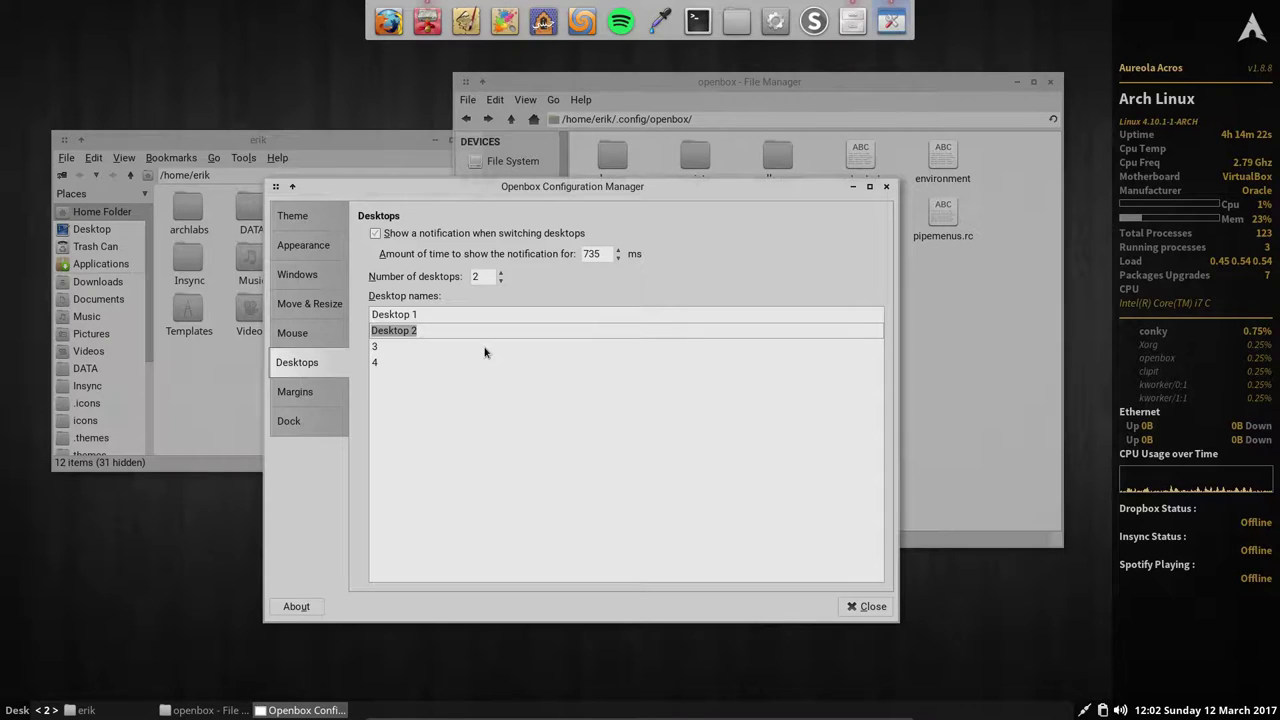
key(Return)
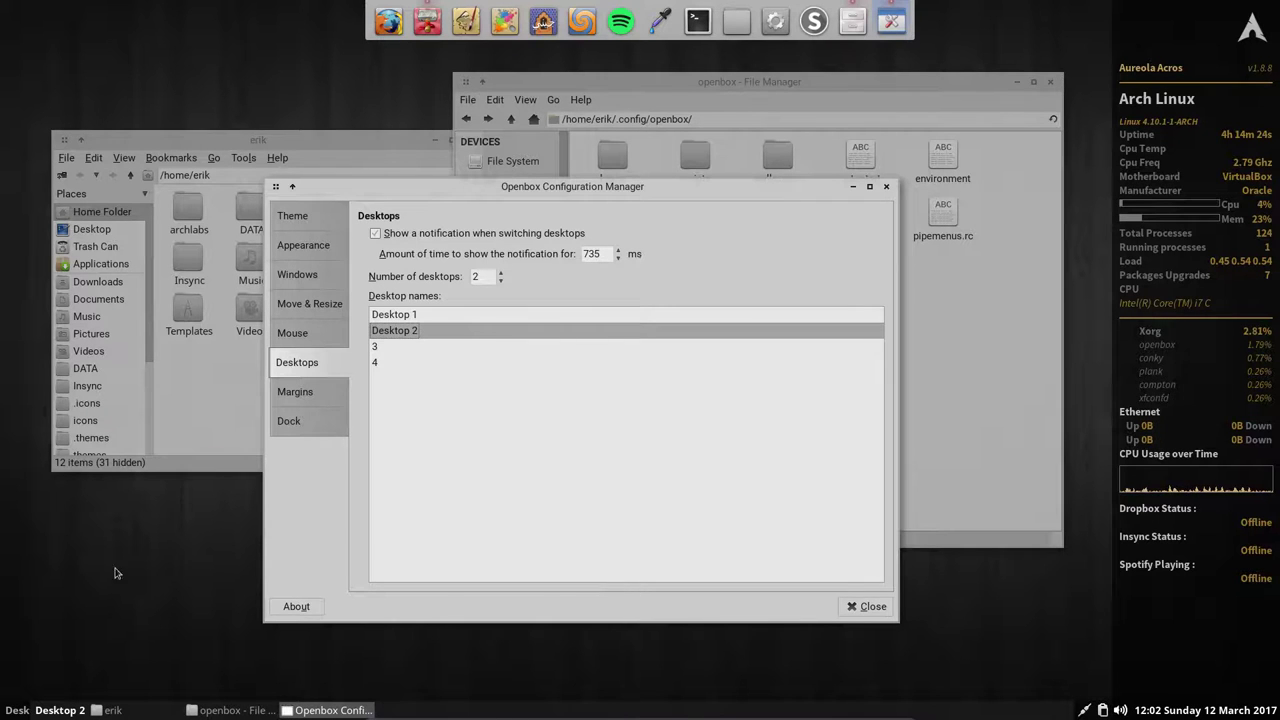
Switch back and forth between the two desktops to check their names in the switching notification, ending on Desktop 2.
scroll(36, 711, down, 1)
scroll(36, 711, up, 1)
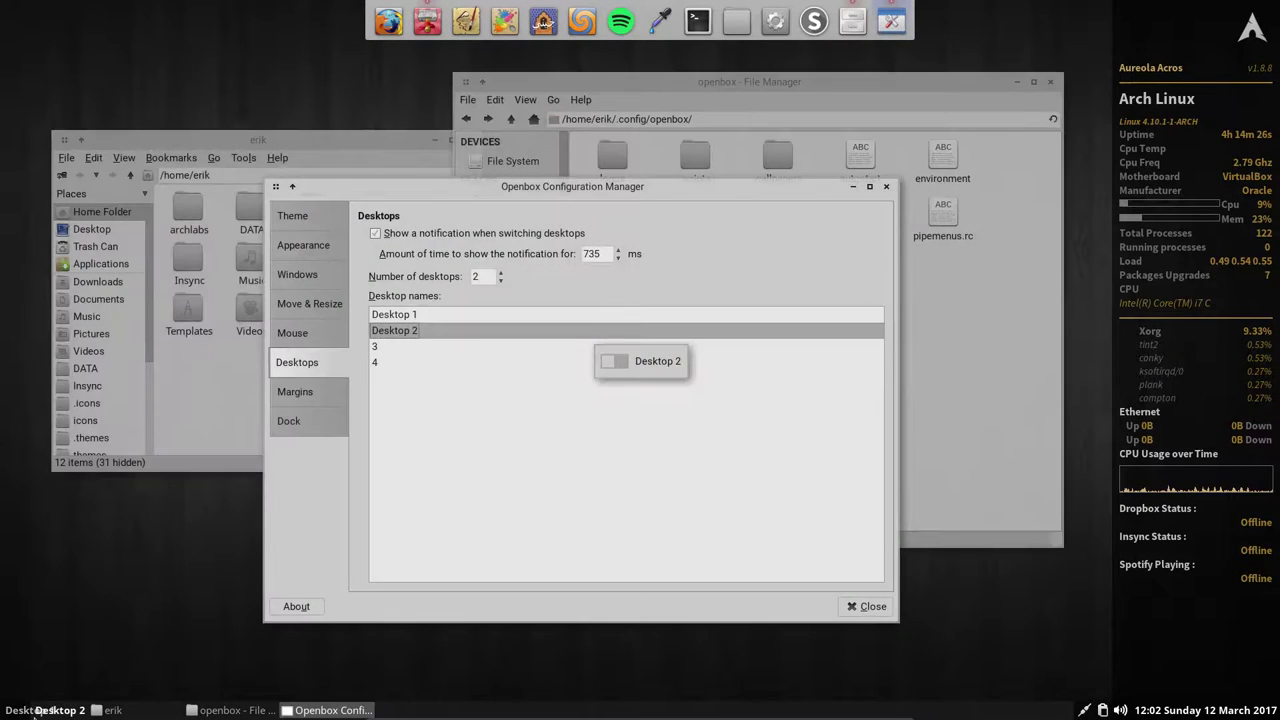
scroll(36, 711, up, 1)
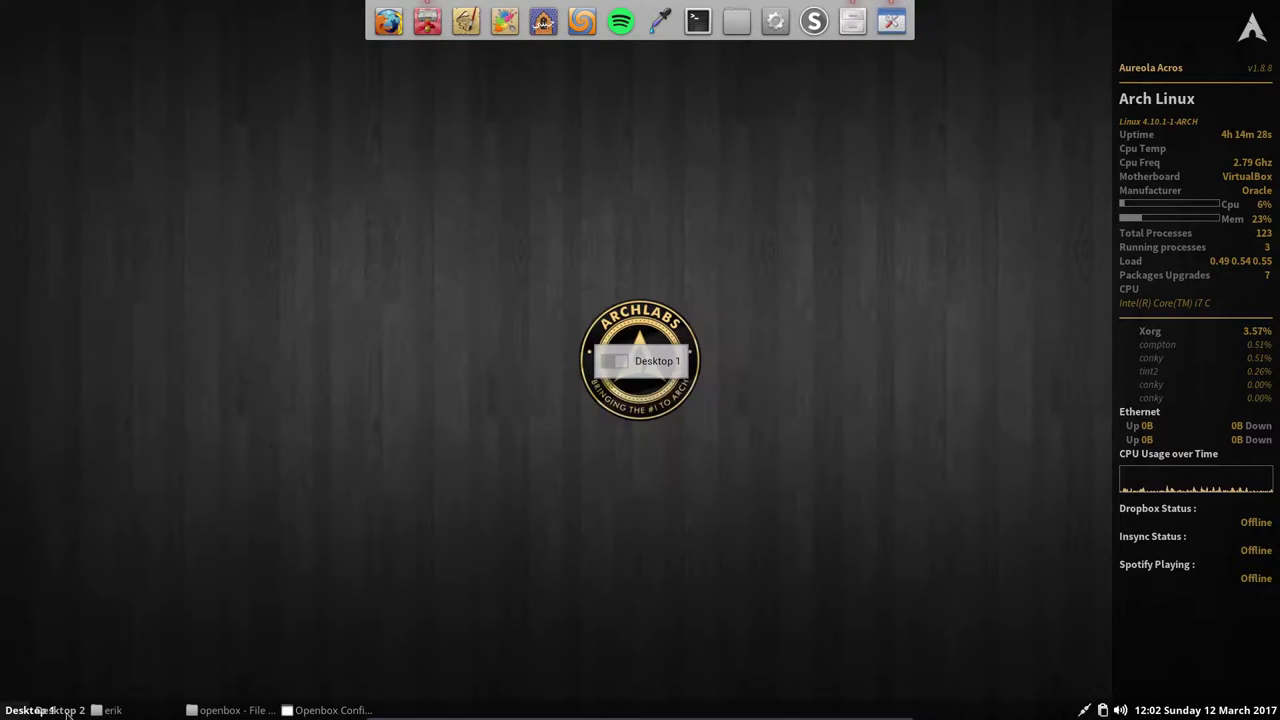
click(67, 711)
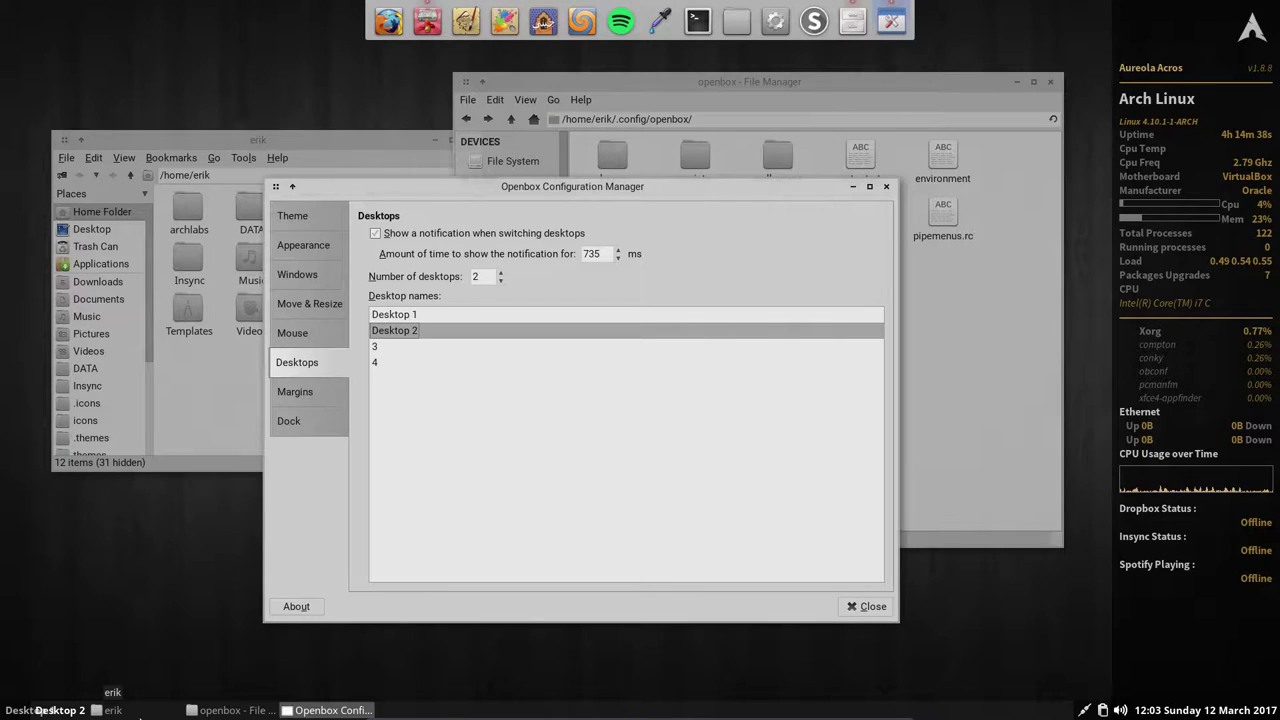
Review the Margins and Dock settings, then close the Openbox Configuration Manager.
click(429, 331)
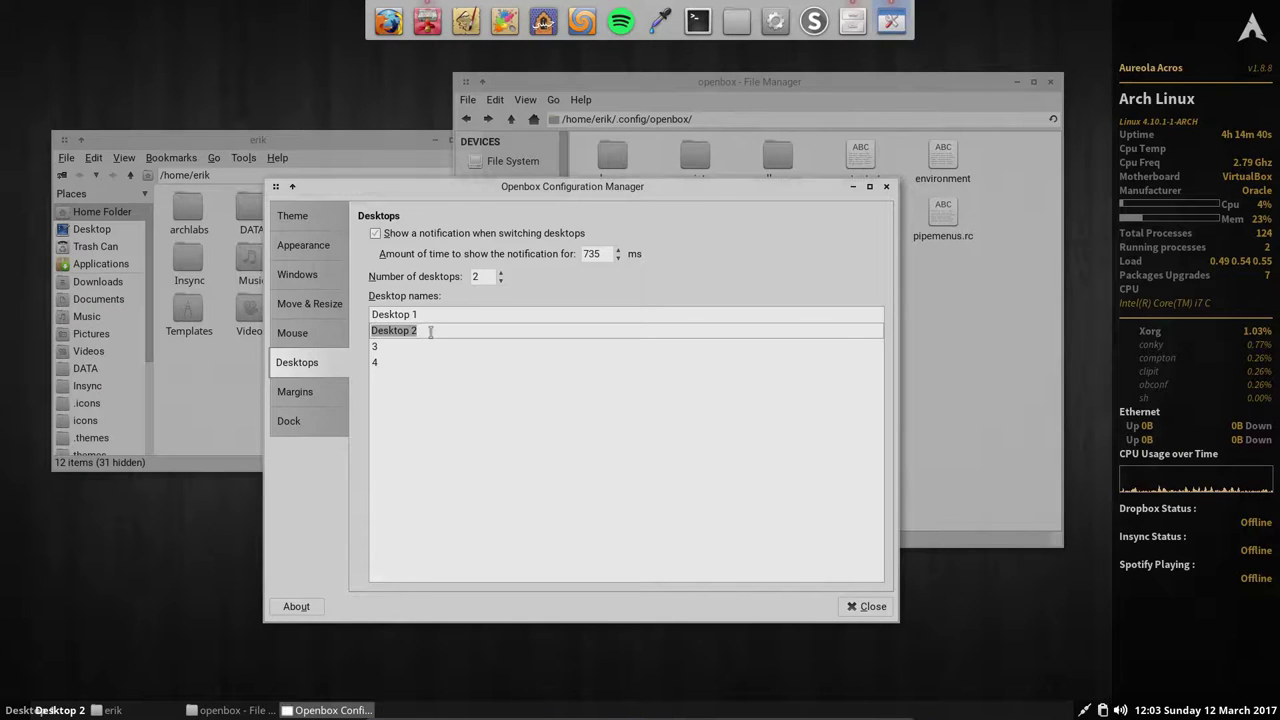
click(294, 392)
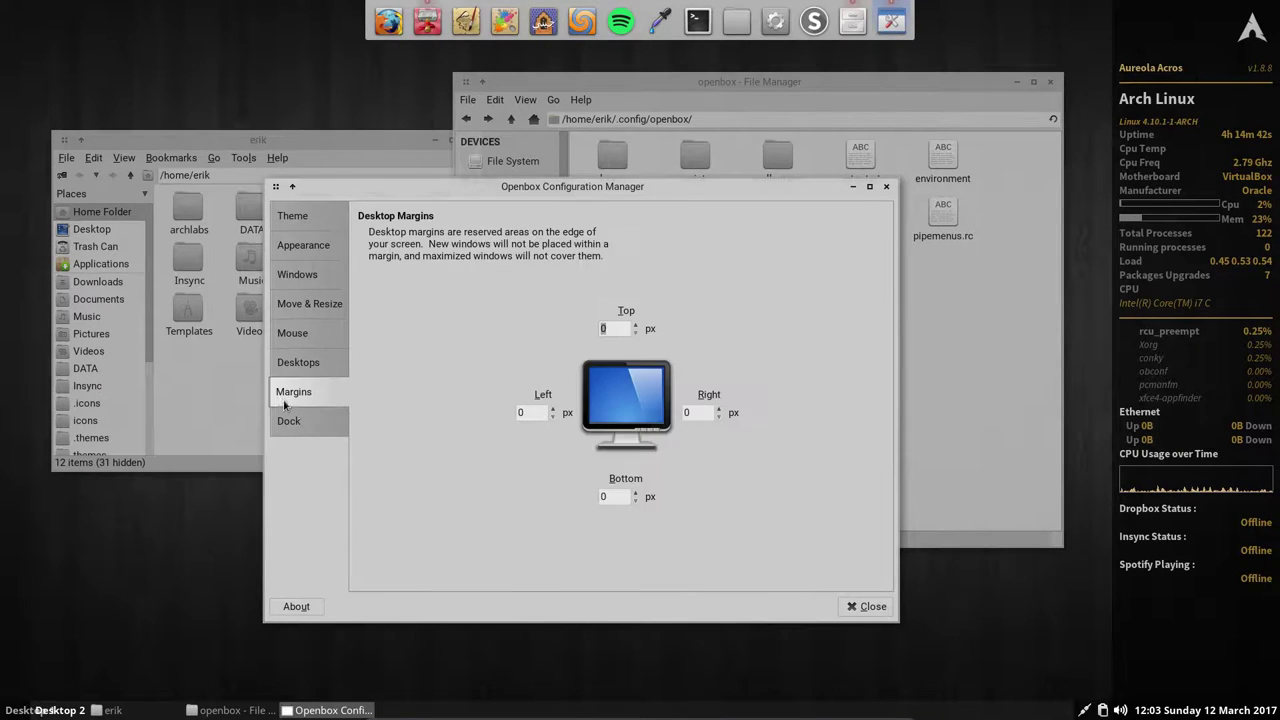
click(289, 421)
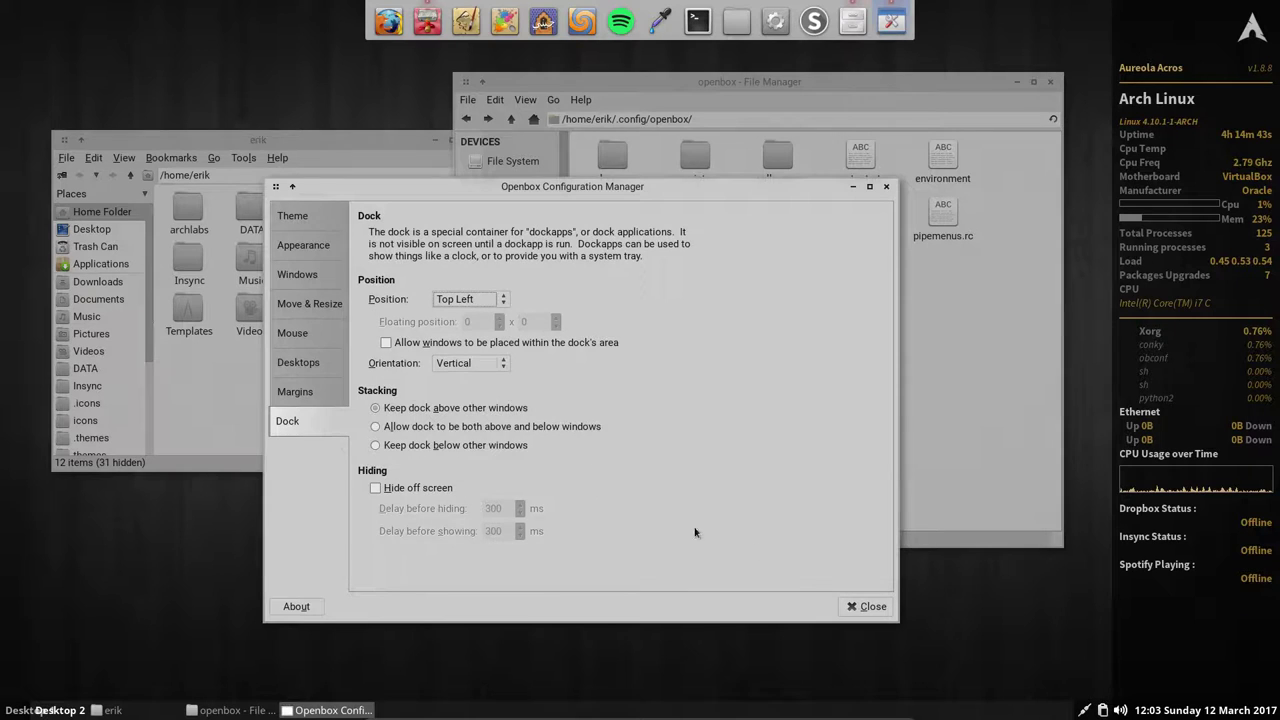
click(865, 607)
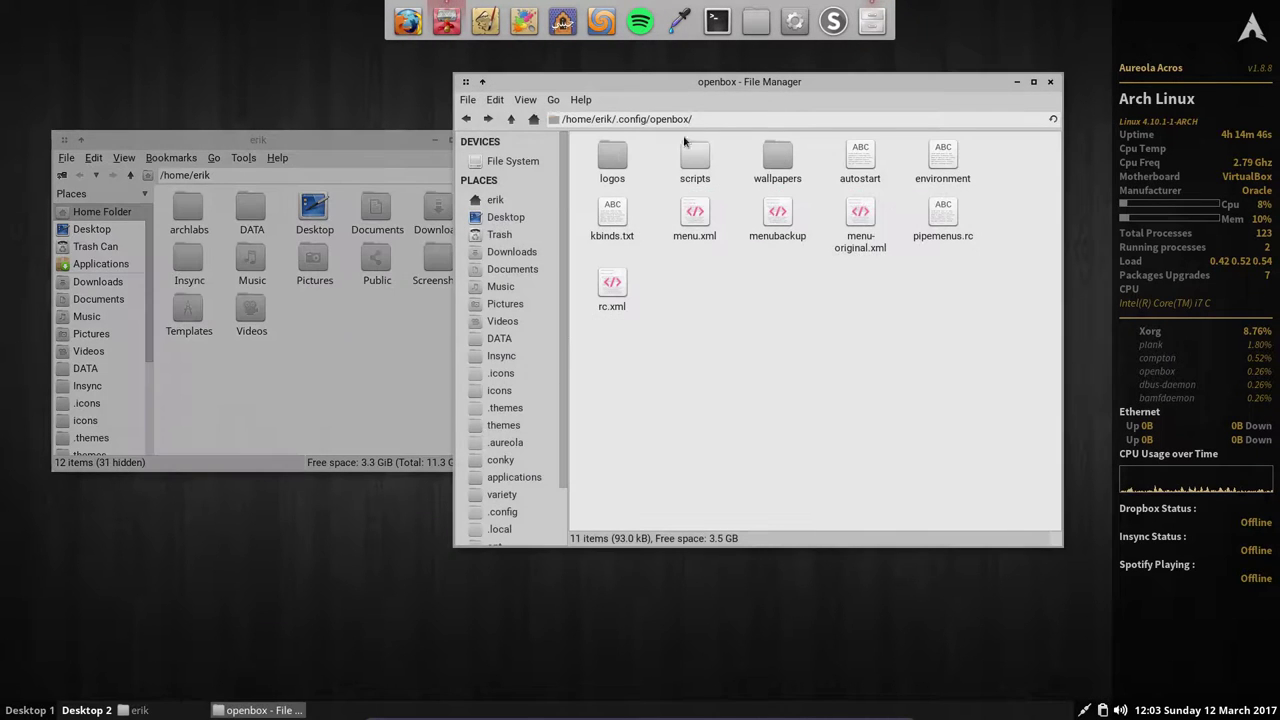
Move the openbox folder and home folder windows apart, then return focus to the openbox folder window.
drag(775, 82, 819, 77)
click(392, 145)
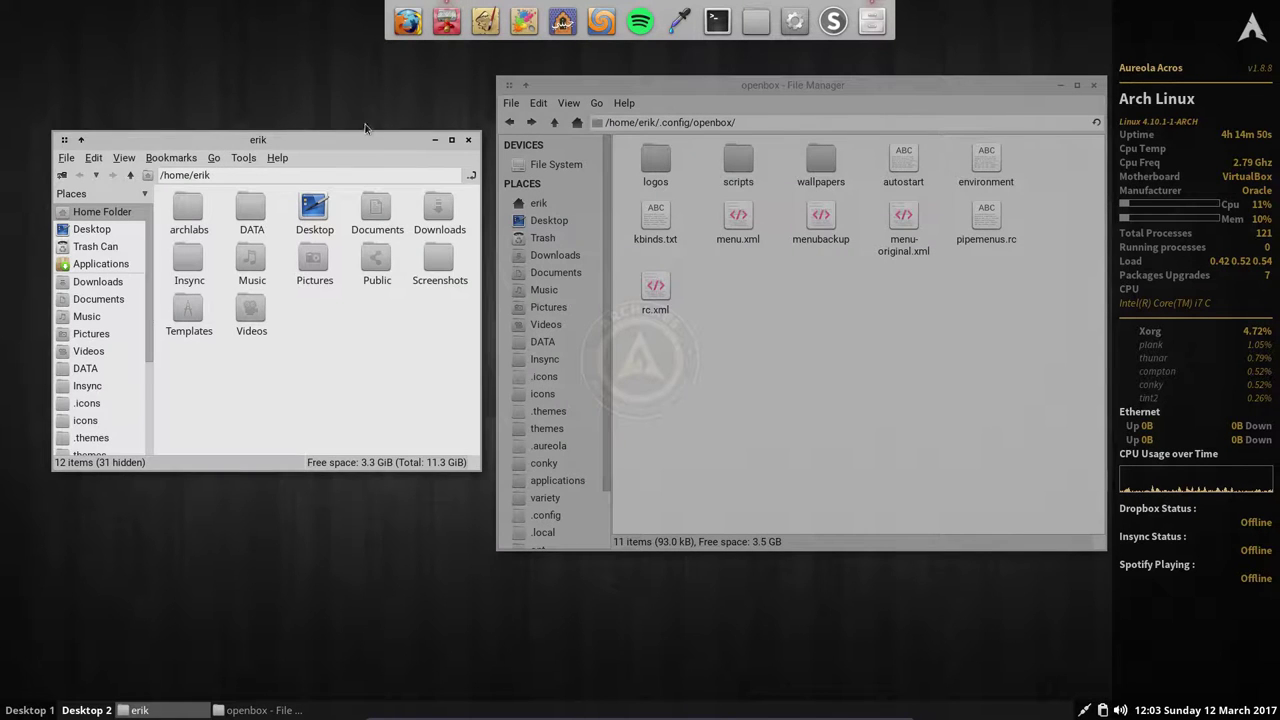
drag(365, 128, 335, 126)
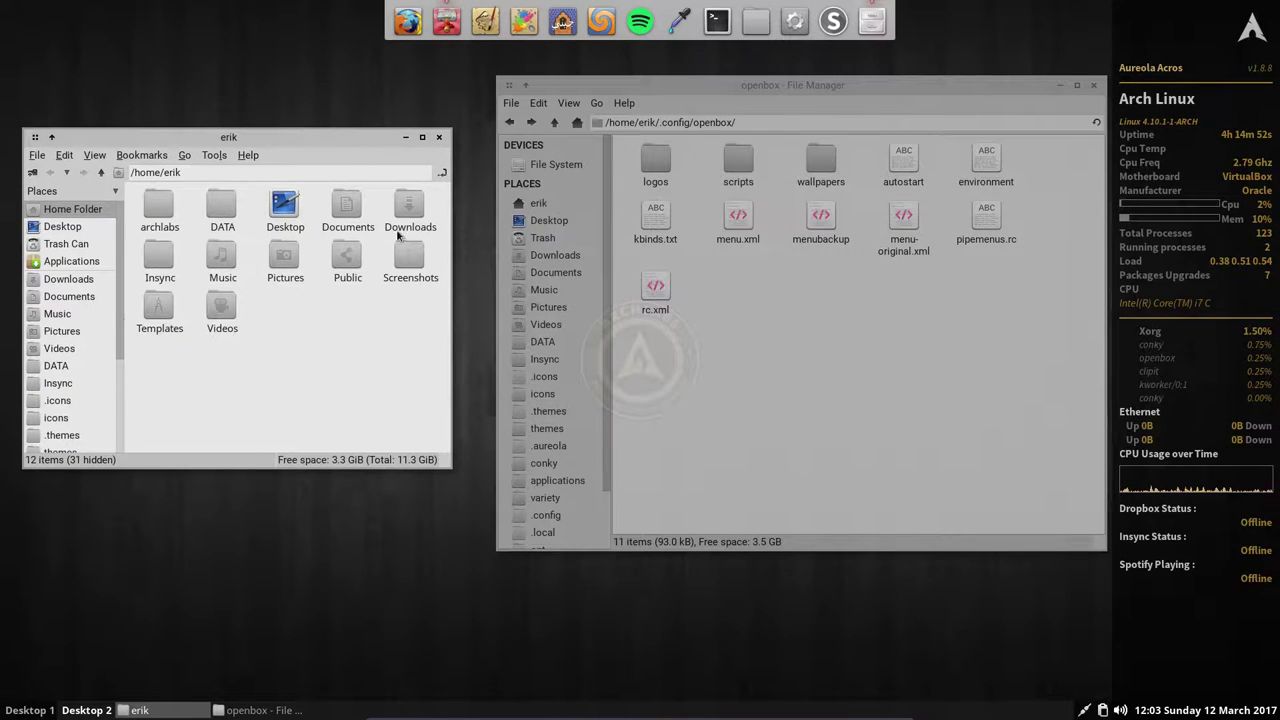
click(803, 298)
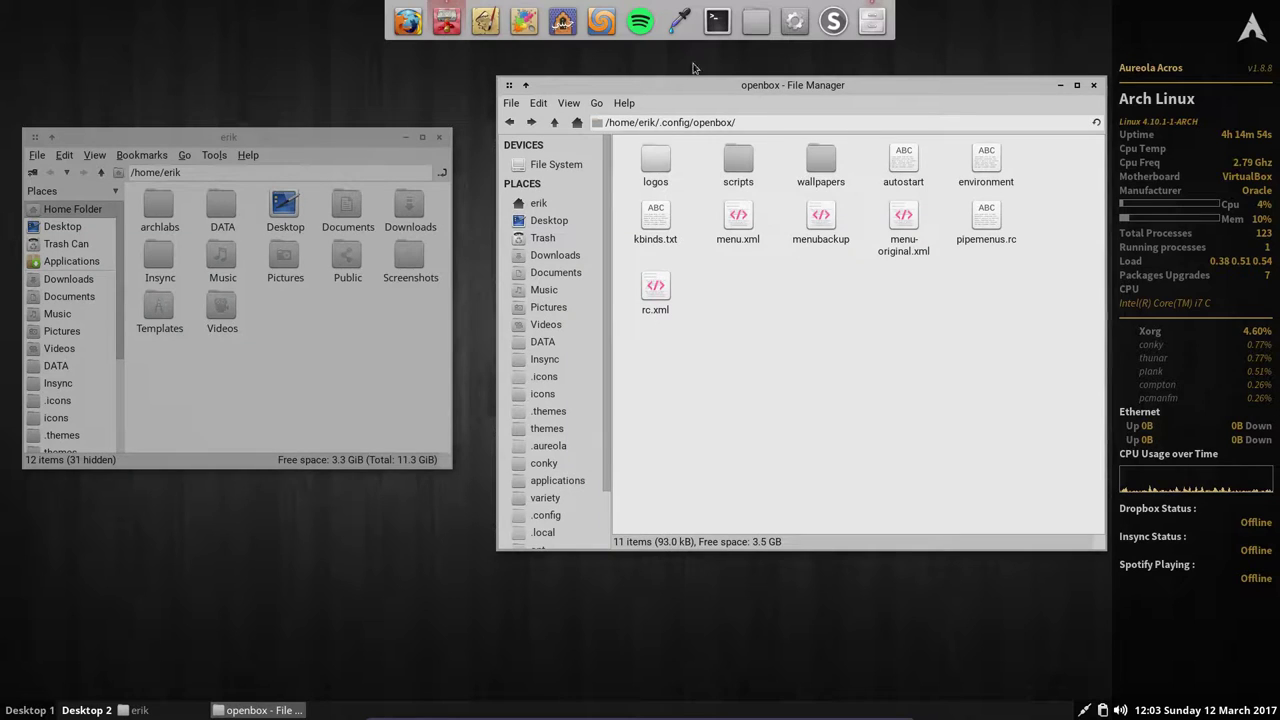
Check the look of a terminal window and the desktop menu, closing each again.
click(717, 21)
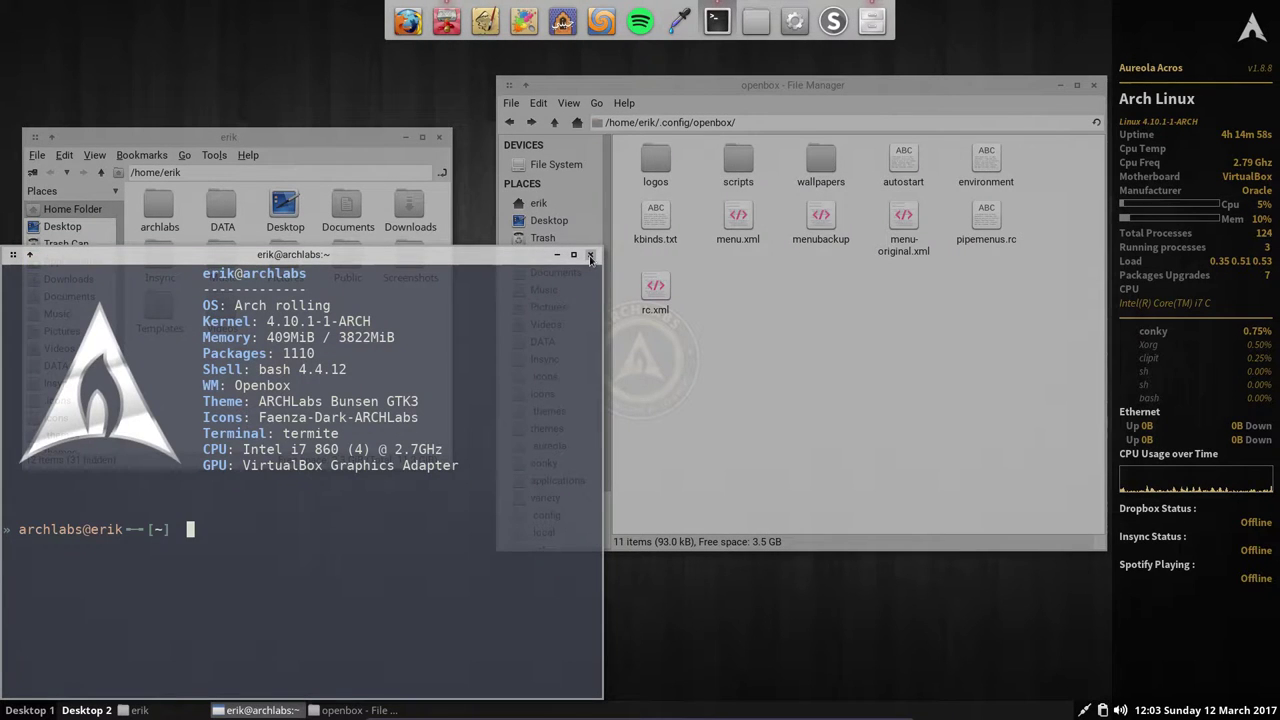
click(590, 257)
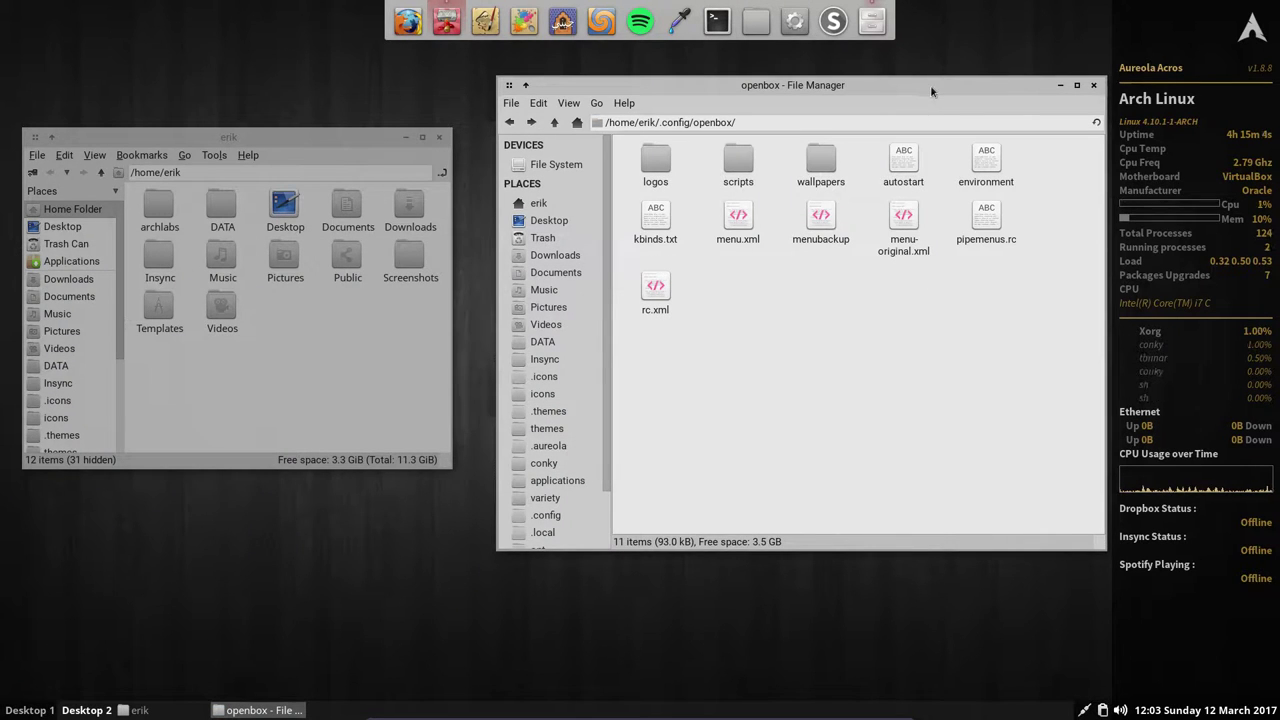
drag(931, 92, 905, 119)
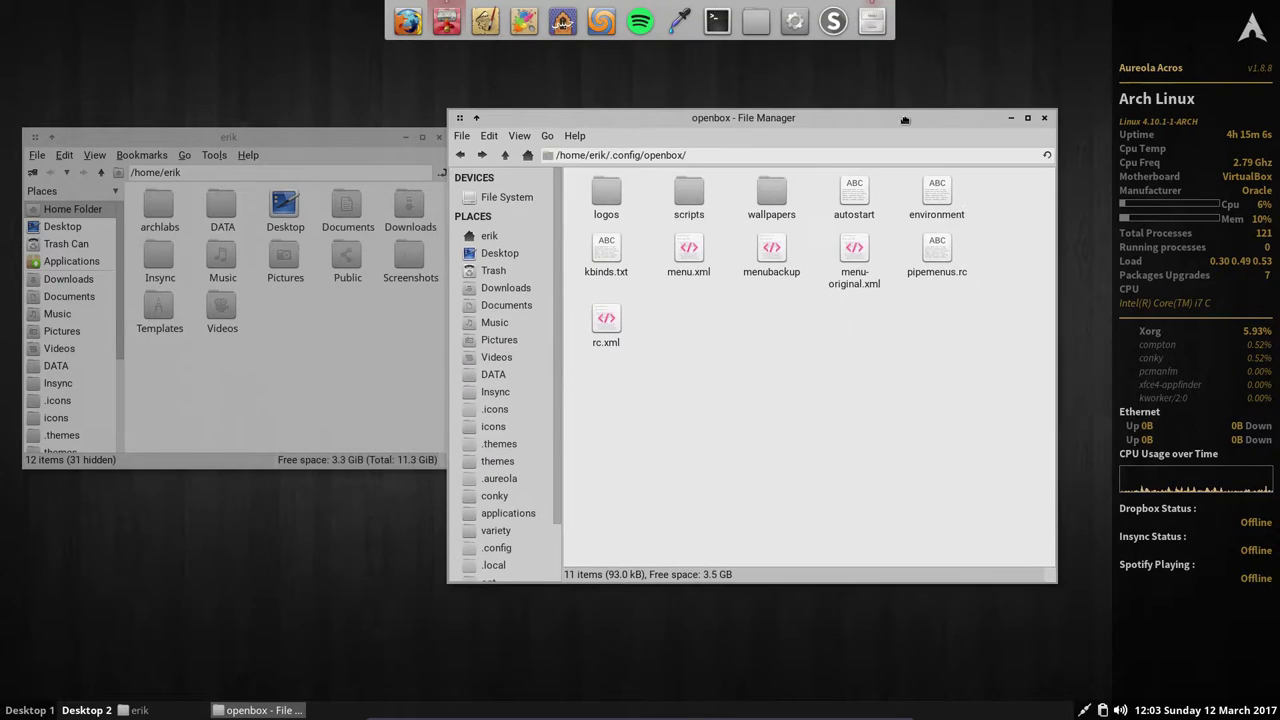
right_click(257, 614)
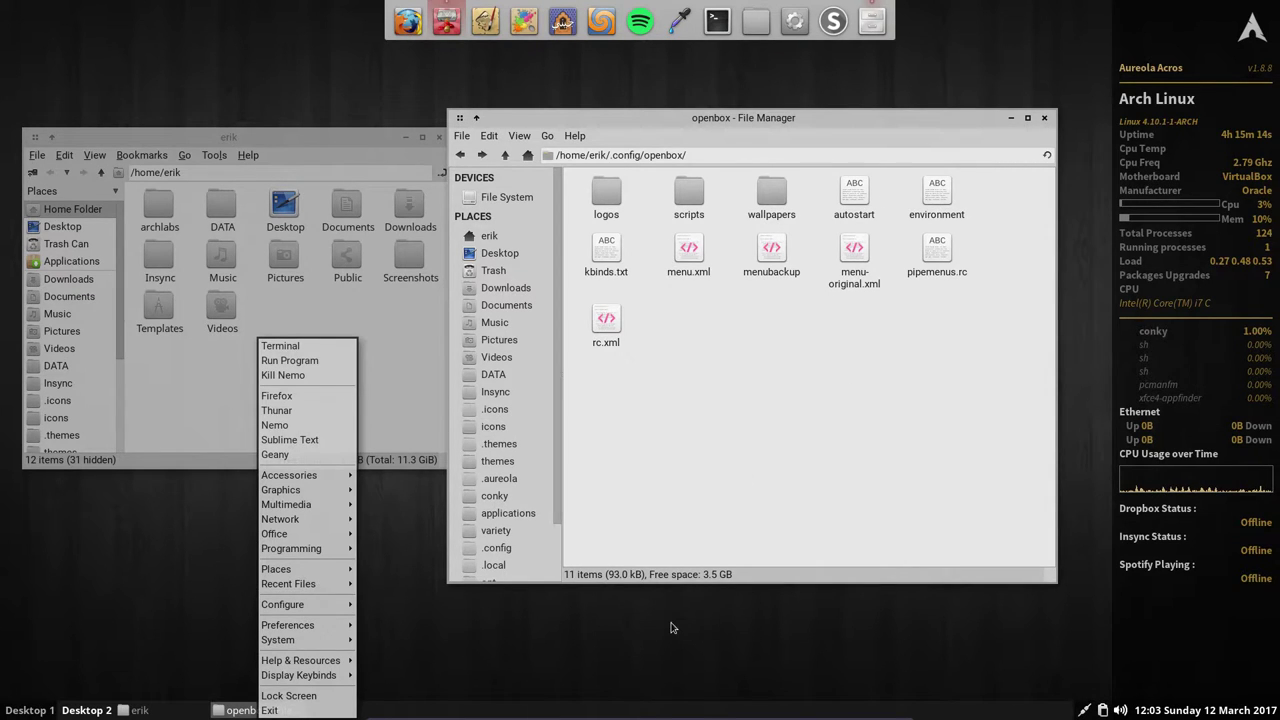
click(672, 627)
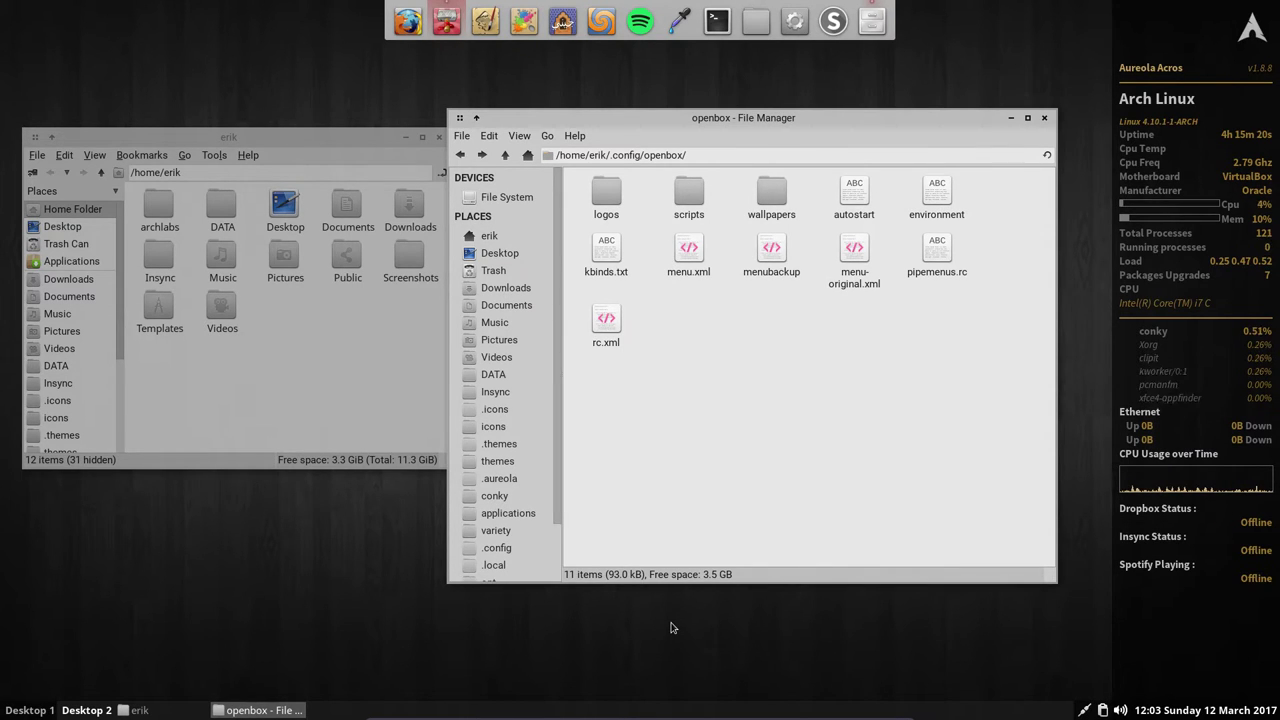
key(Control_R+f)
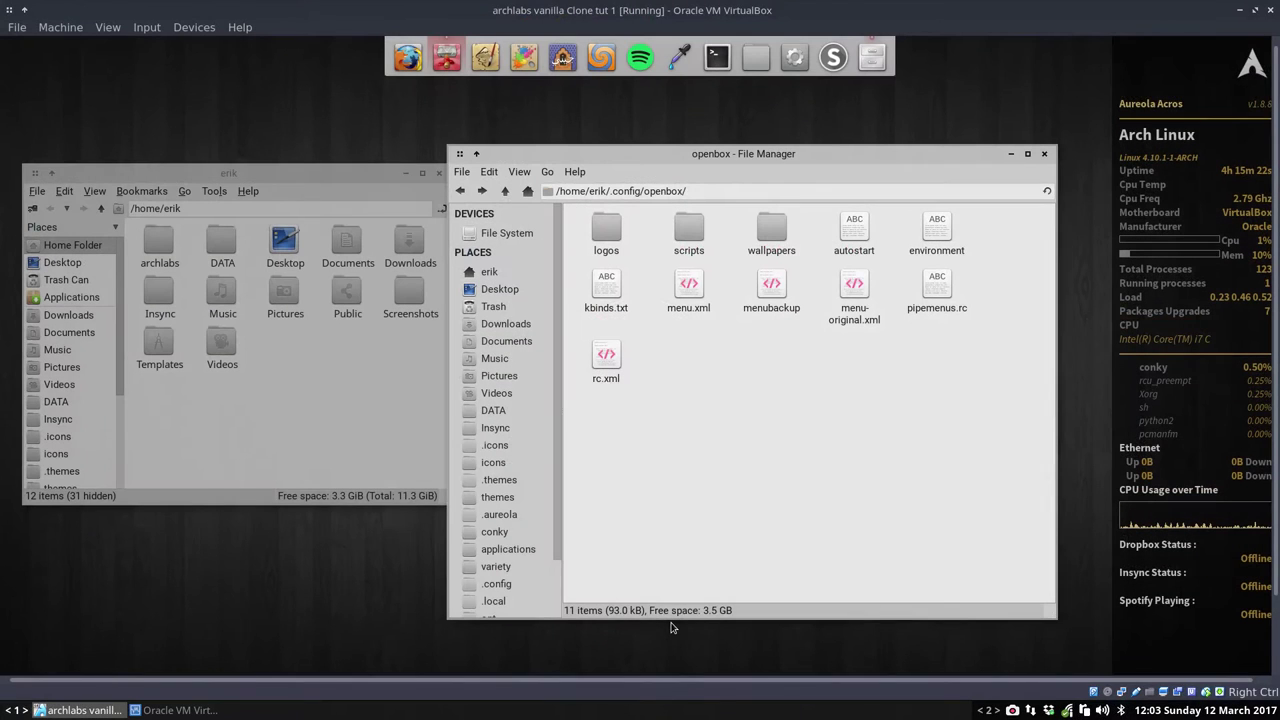
right_click(1012, 711)
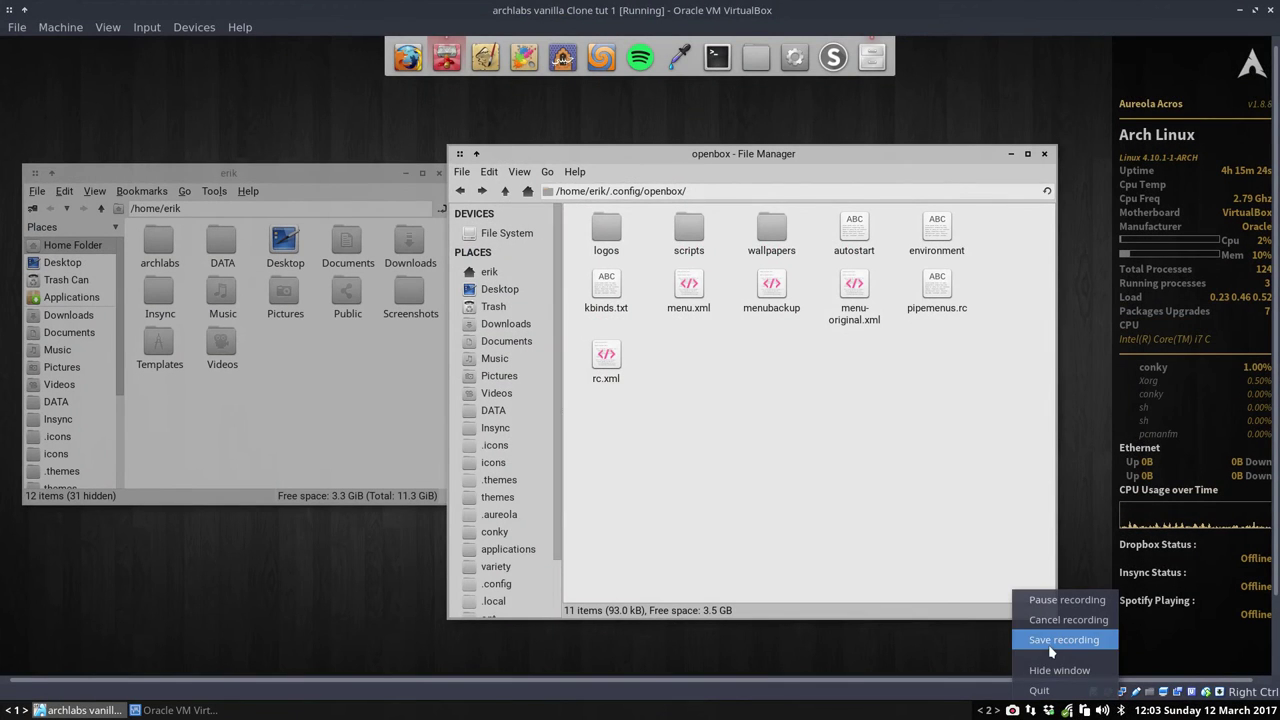